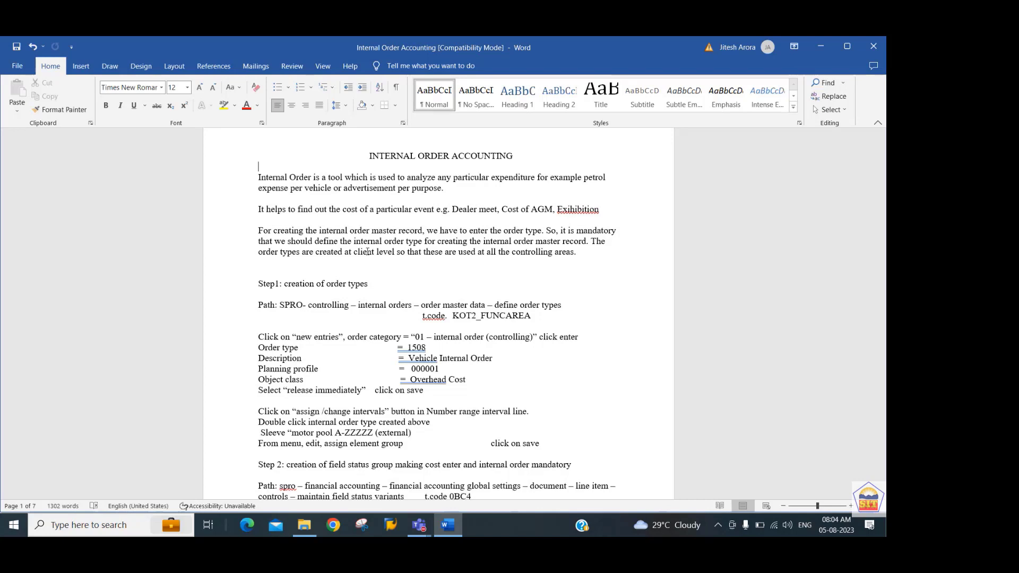
Review the Internal Order Accounting guide's steps, from order type creation to planning and the plan/actual variance report.
key("Down")
key("Down")
key("Down")
scroll(367, 251, "down", 12)
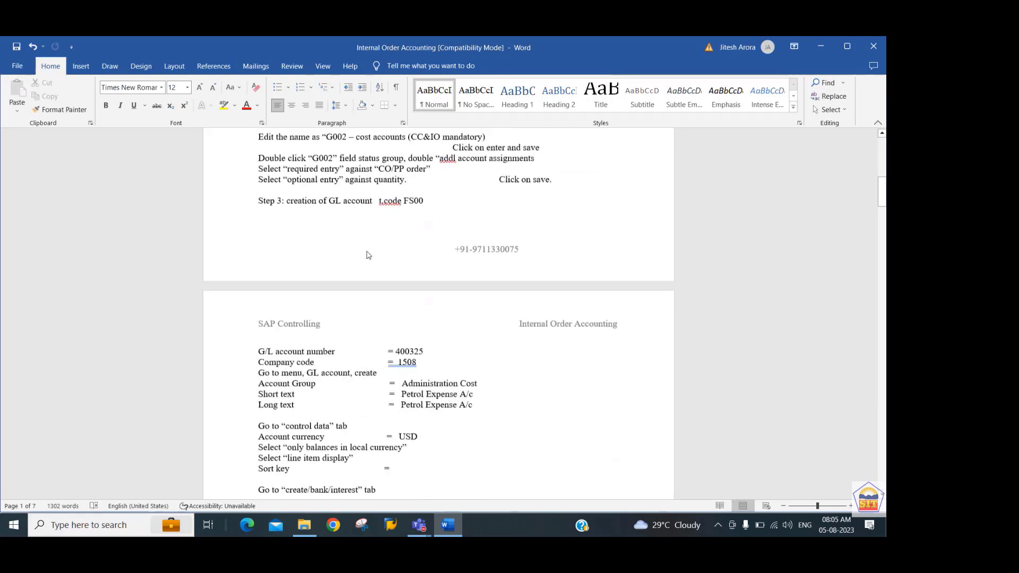
scroll(369, 255, "down", 6)
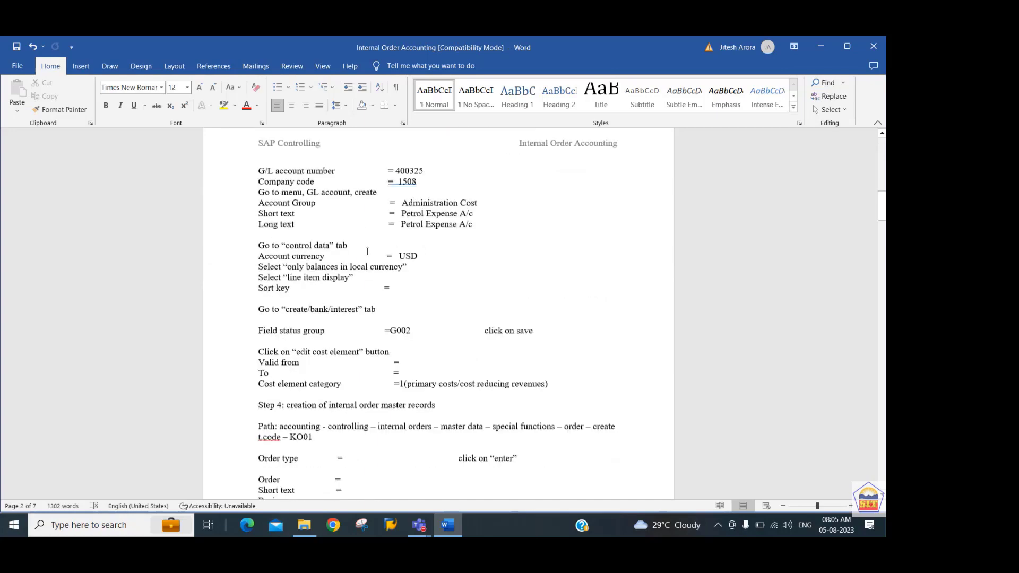
scroll(367, 252, "down", 10)
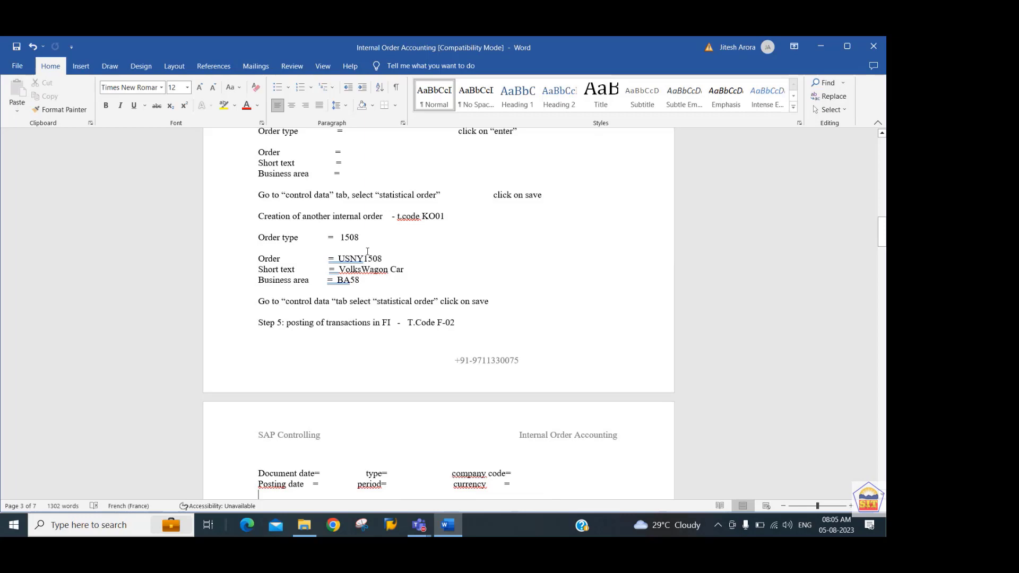
scroll(367, 252, "down", 6)
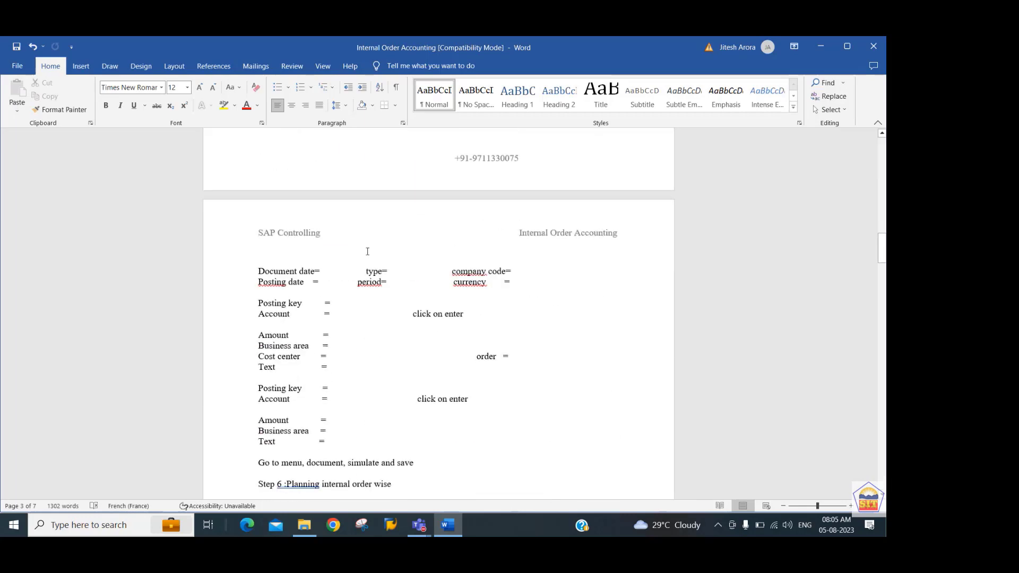
key("Down")
scroll(367, 251, "down", 7)
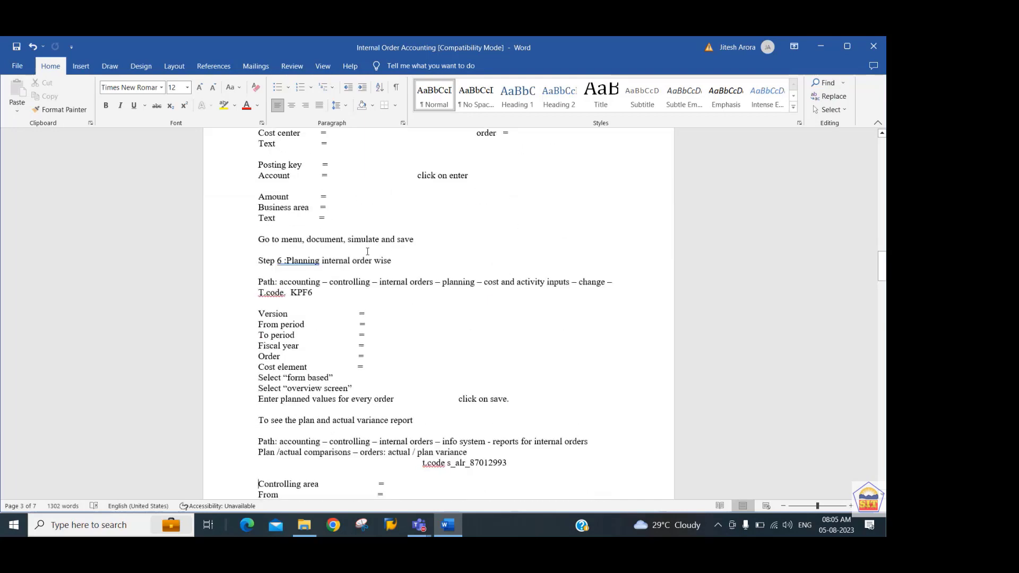
scroll(367, 252, "up", 13)
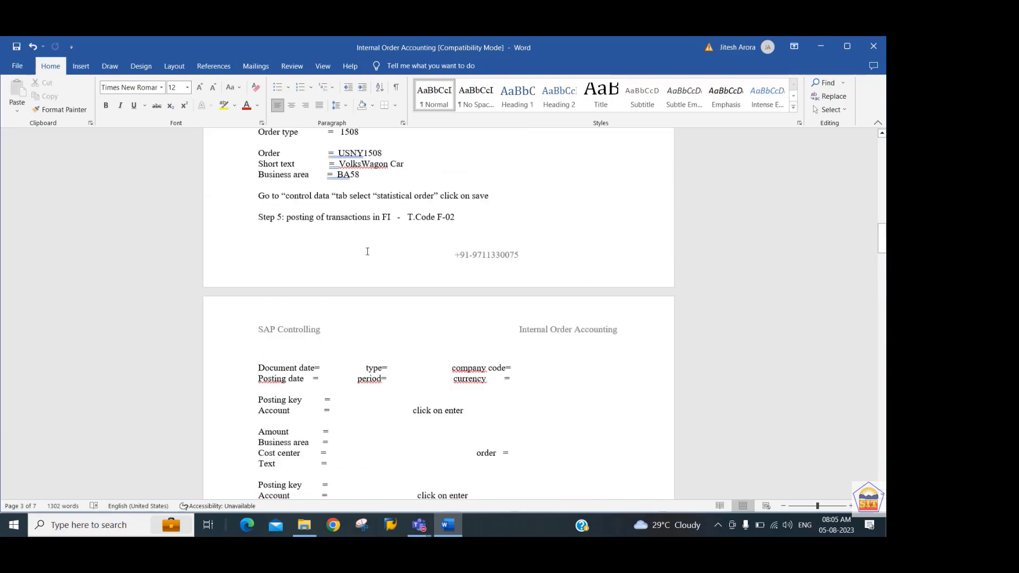
scroll(367, 252, "up", 20)
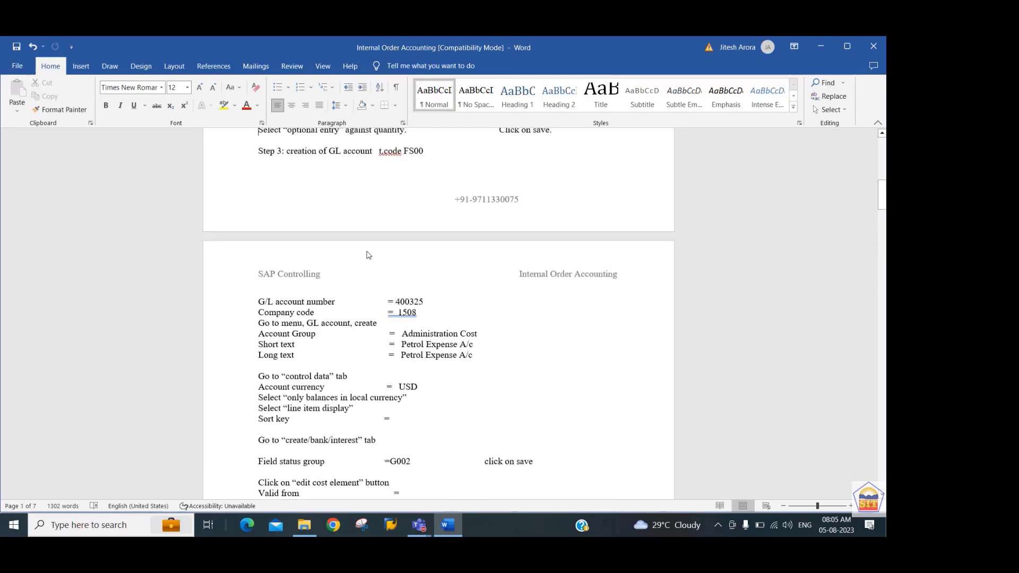
scroll(368, 251, "up", 12)
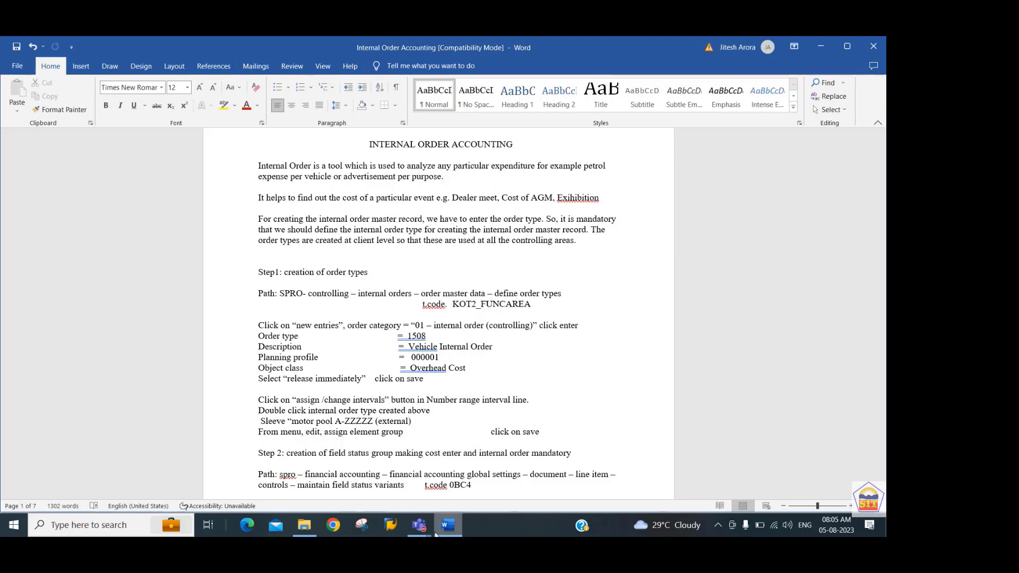
Switch to SAP and run transaction KOT2 to maintain order types.
left_click(437, 325)
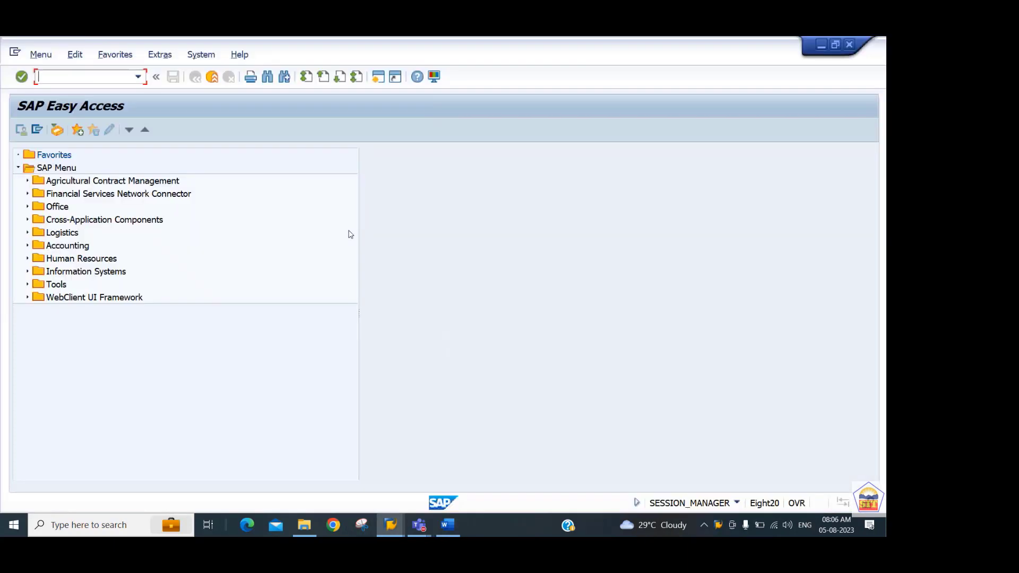
type("kot2")
key("Return")
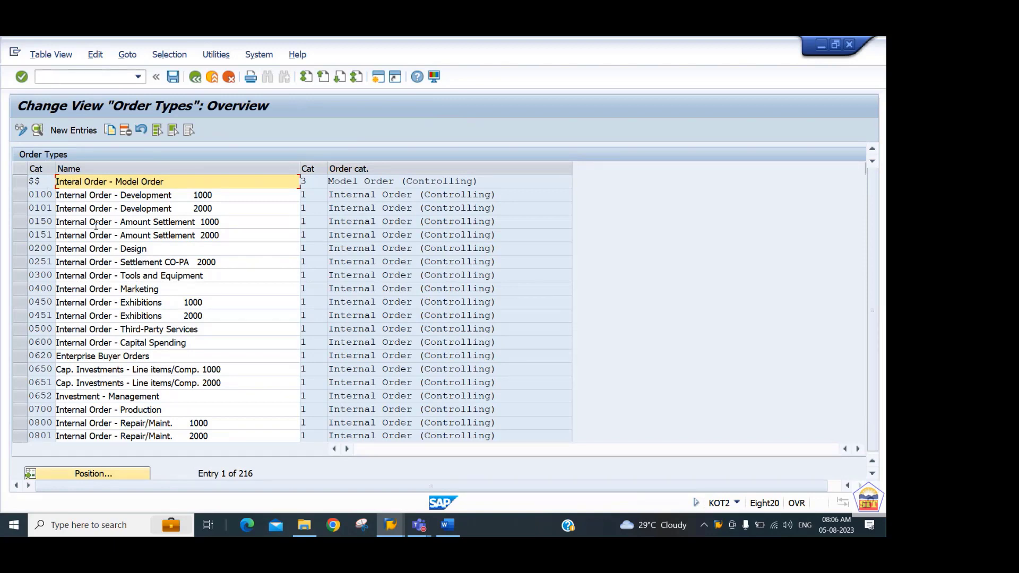
Start a new order type entry with order category 01, Internal Order (Controlling).
left_click(82, 133)
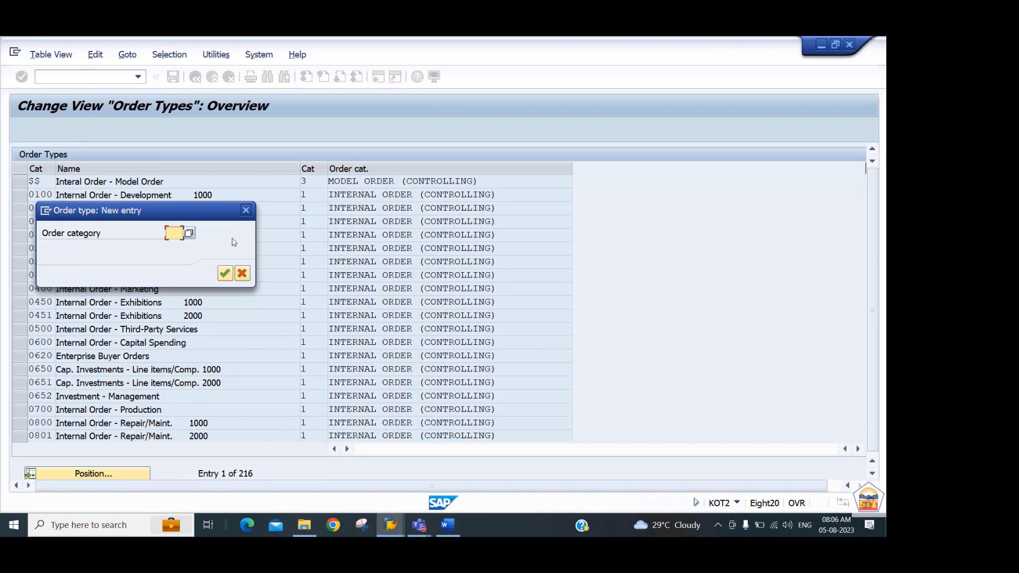
left_click(189, 234)
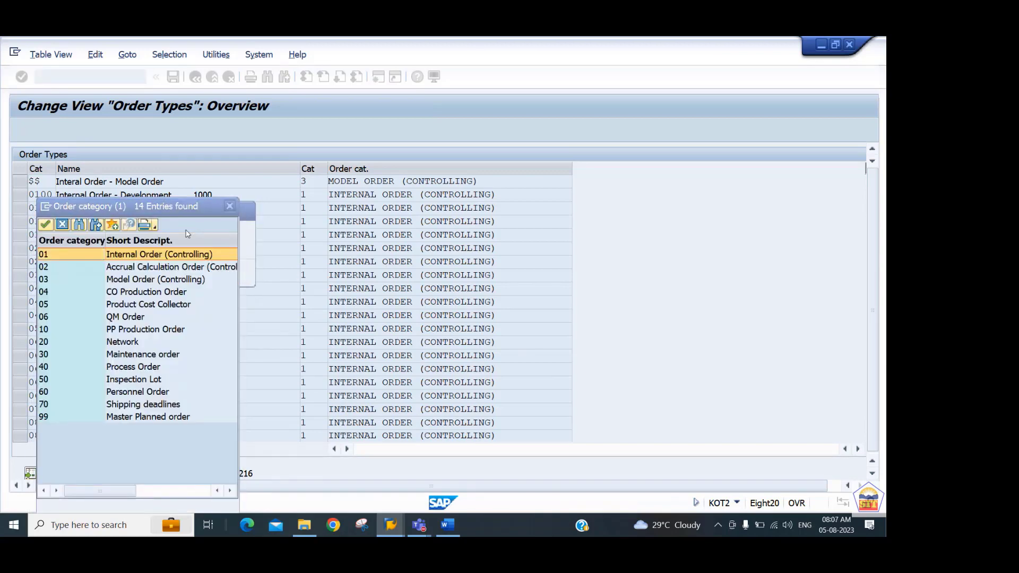
left_click(123, 258)
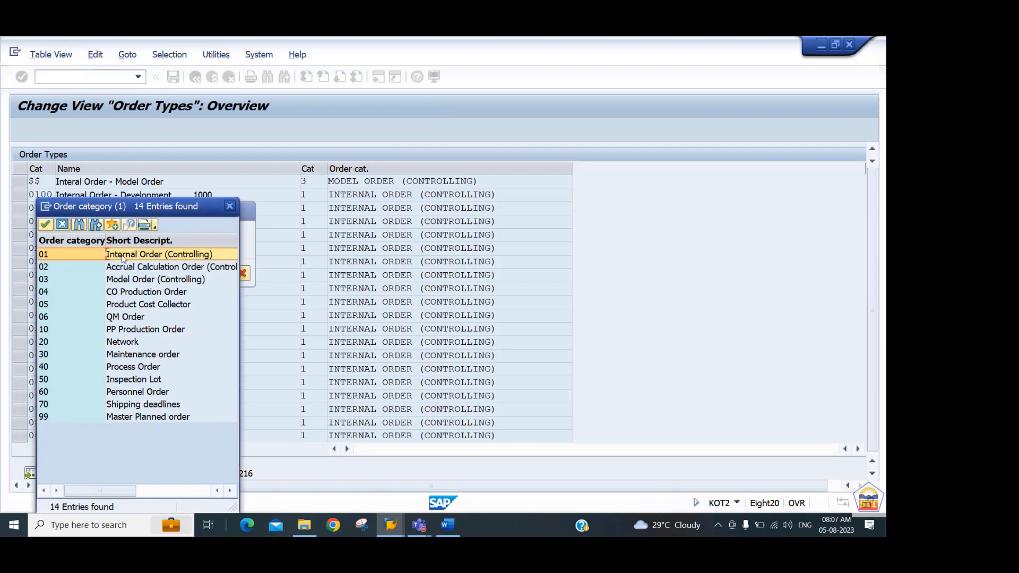
double_click(123, 259)
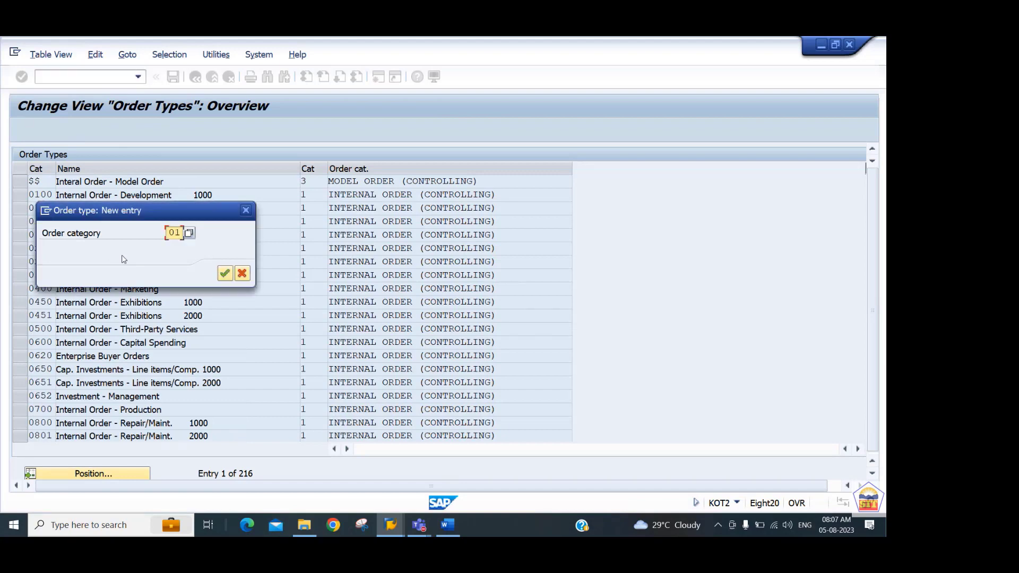
key("Return")
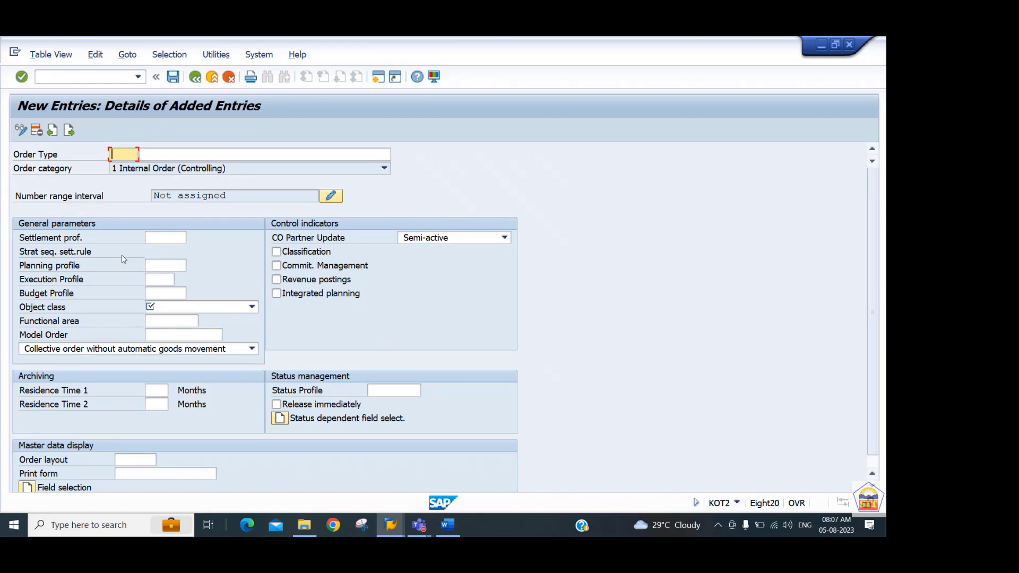
Enter order type ST44 with the description "Statistical Internal Order for 2244".
type("ST44")
key("Tab")
type("Stat")
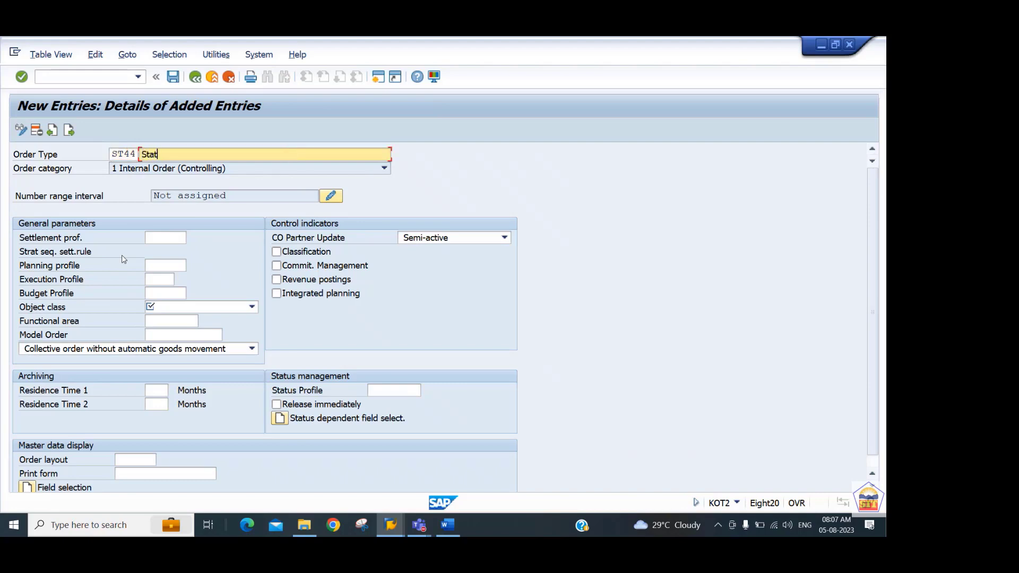
type("istical Internal Order for 2243")
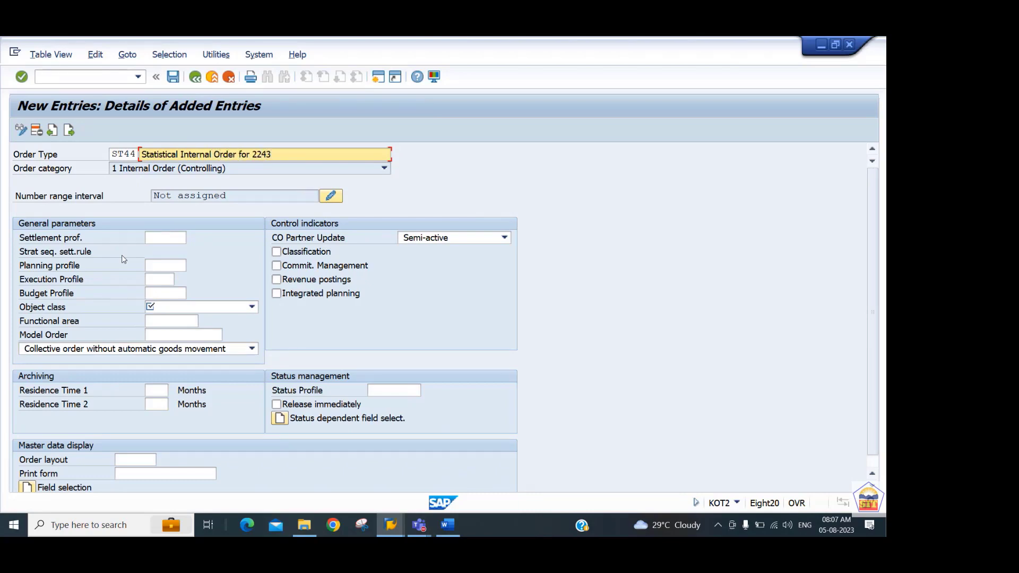
key("BackSpace")
type("4")
Set the object class to OCOST Overhead costs and enable Release immediately for the order type.
left_click(174, 308)
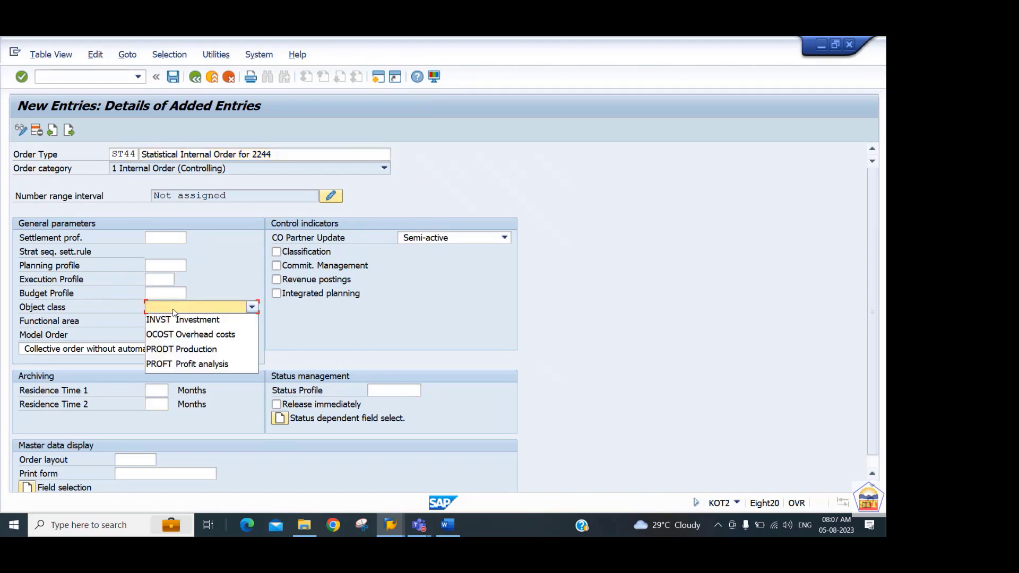
left_click(187, 335)
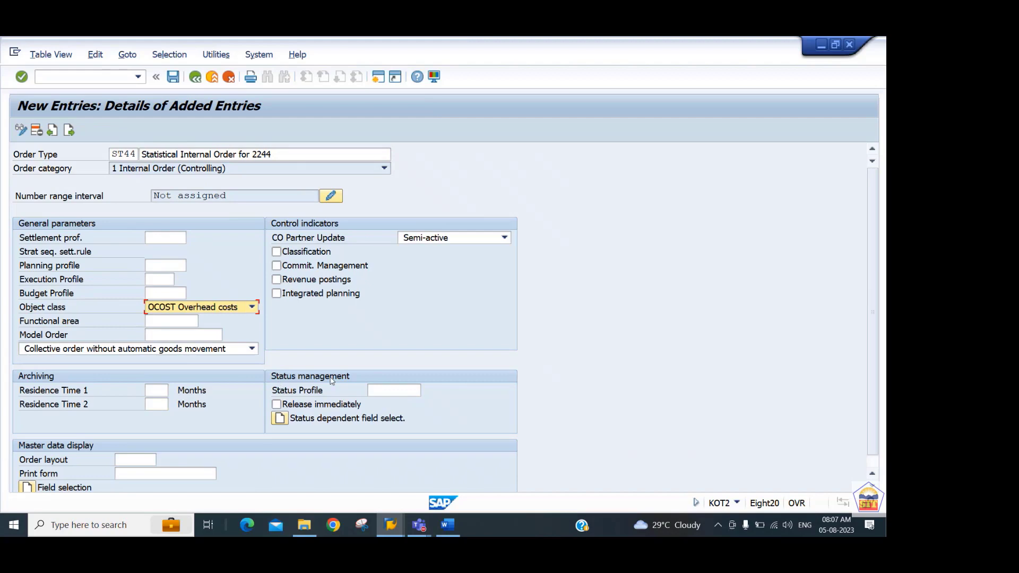
left_click(277, 405)
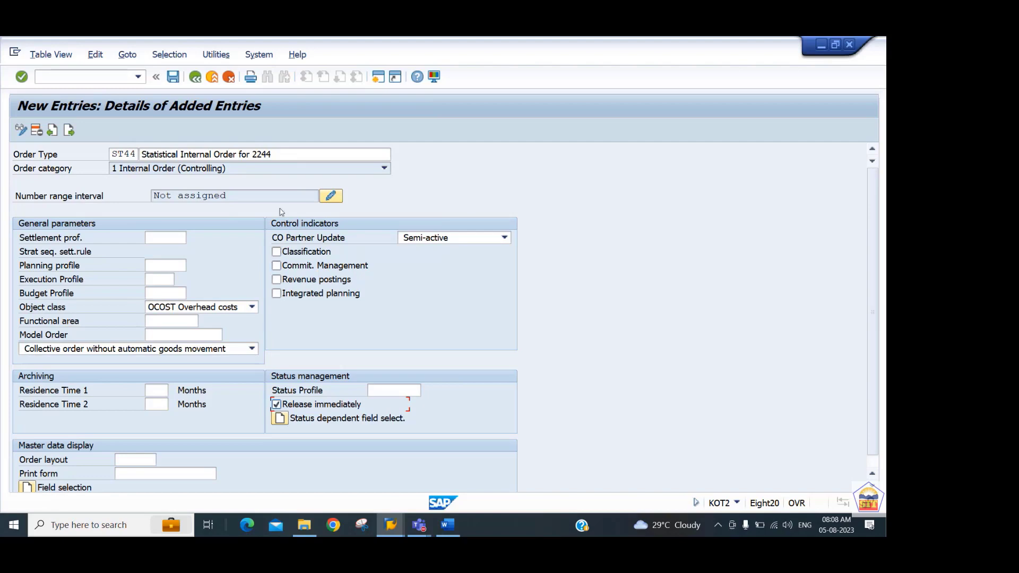
Save order type ST44 and accept the proposed customizing request.
left_click(173, 77)
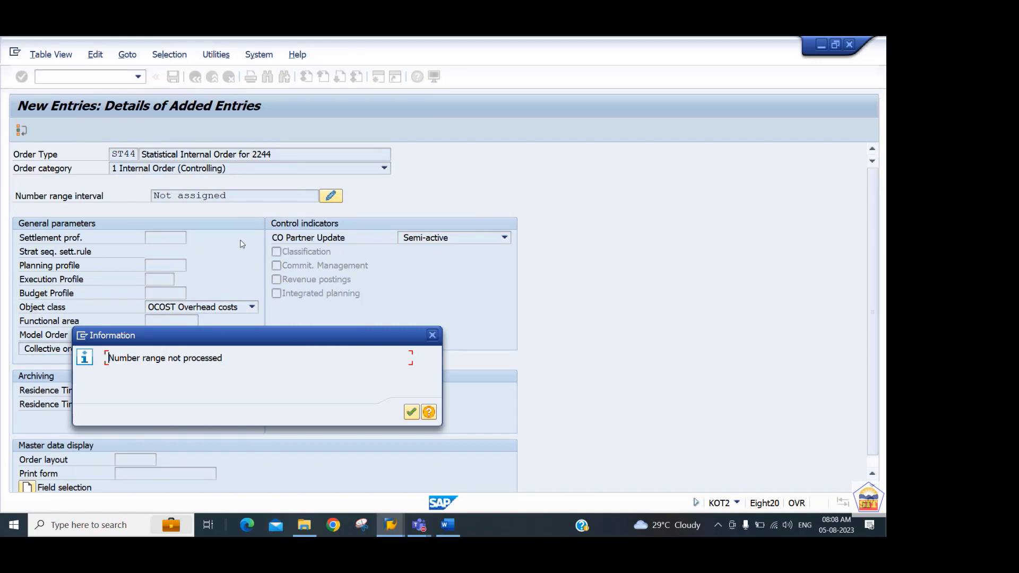
key("Return")
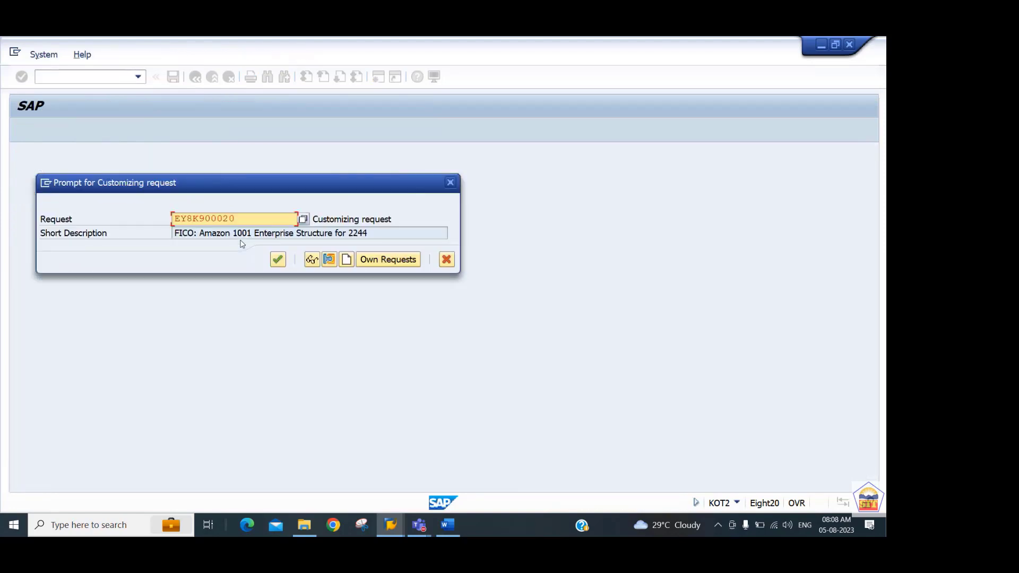
key("Return")
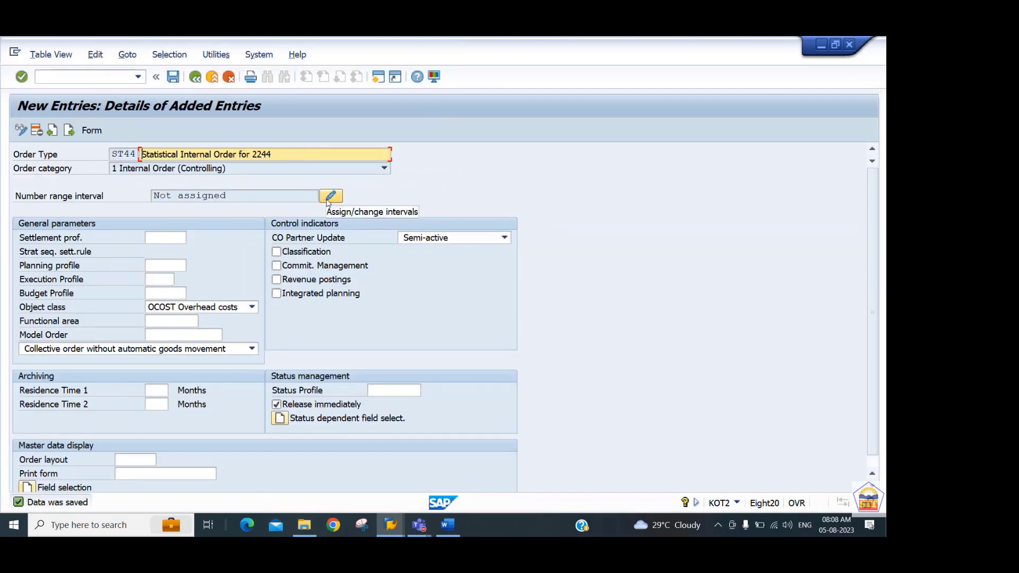
Open the number range interval assignment for the order type and find element ST44.
left_click(329, 197)
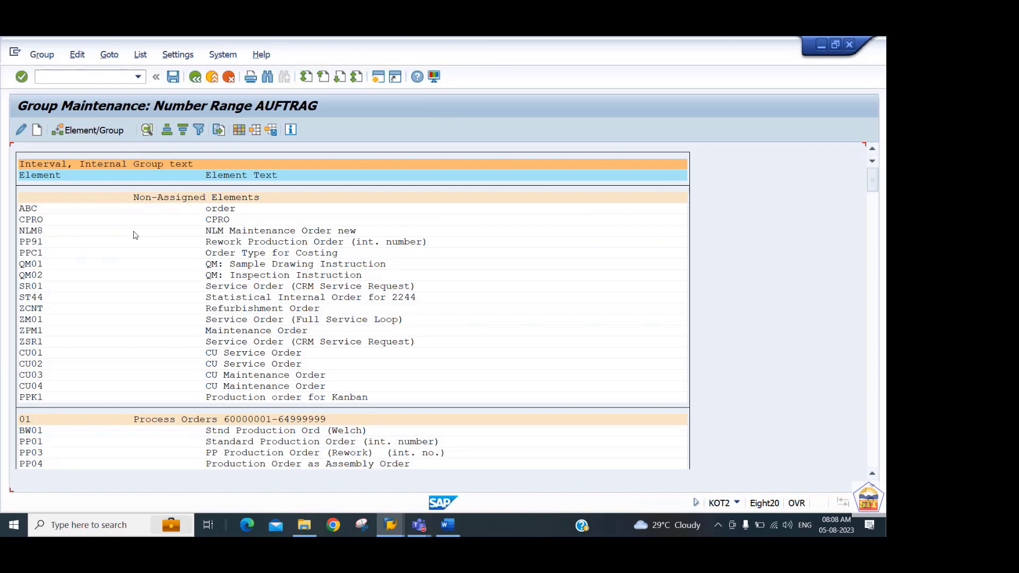
key("ctrl+f")
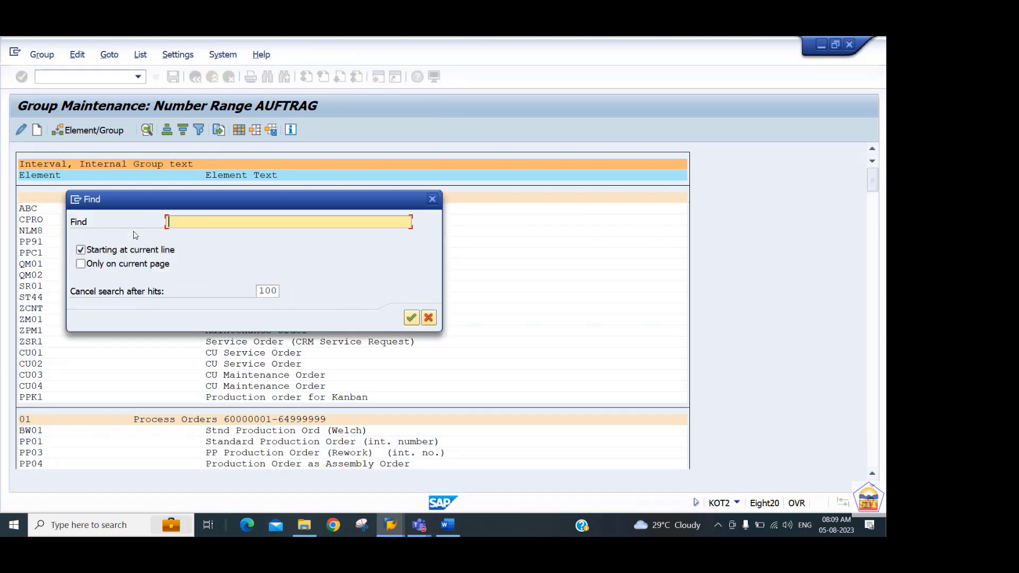
type("st4")
key("Return")
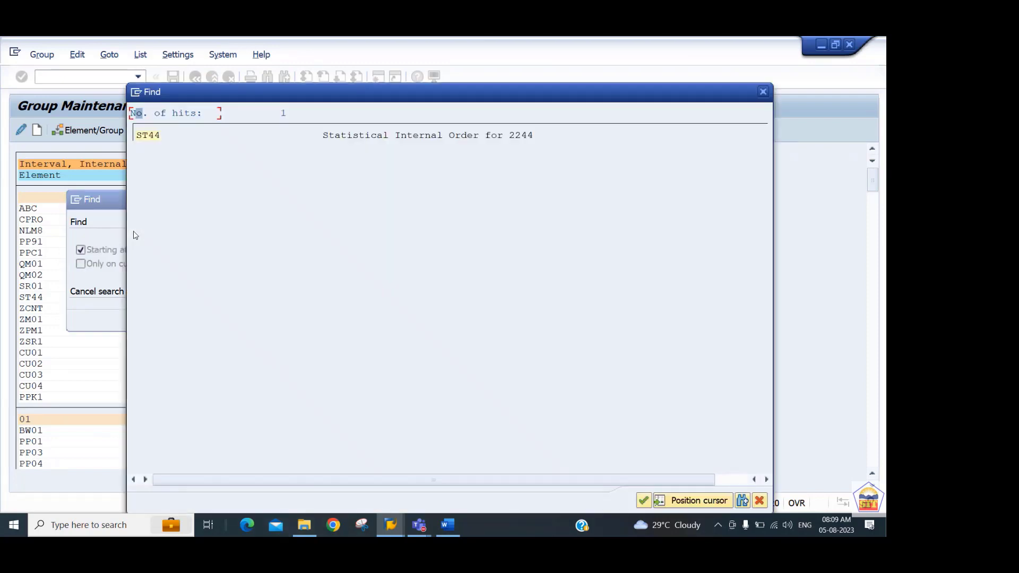
left_click(155, 136)
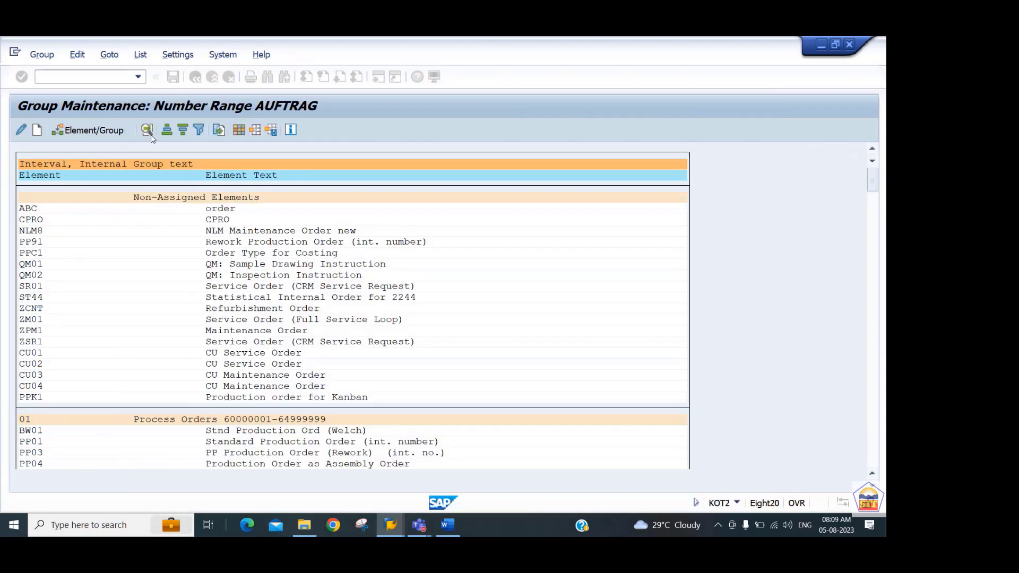
Assign element ST44 to number range group 06, Design 200000 - 299999.
left_click(93, 133)
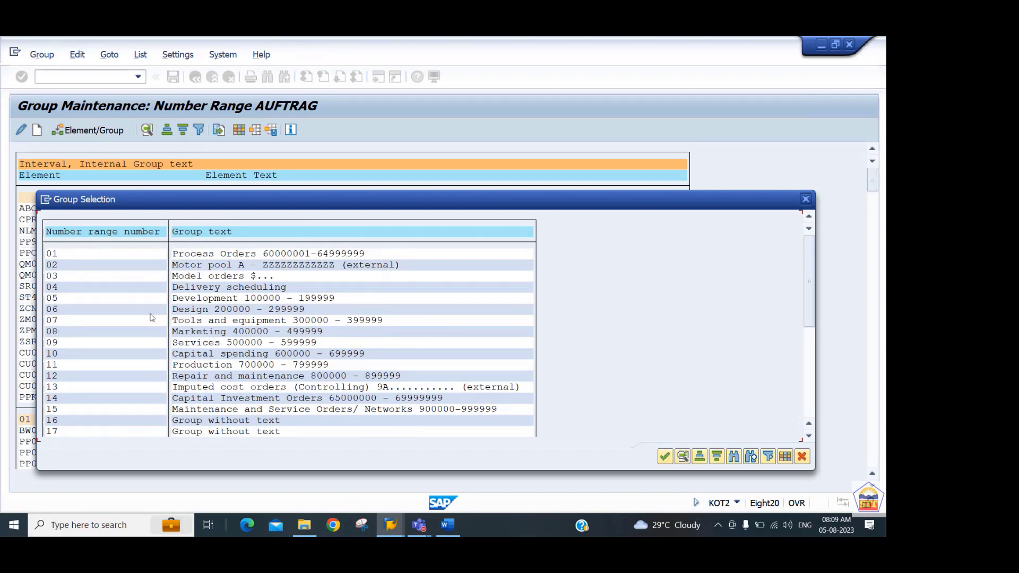
left_click(64, 314)
double_click(62, 315)
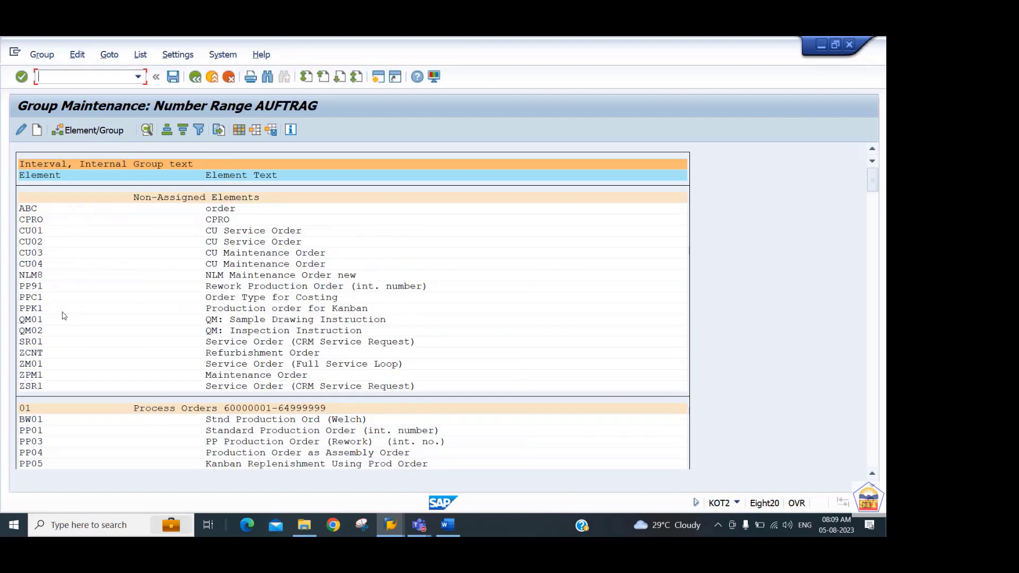
Leave the number range maintenance and the ST44 details to return to the order types overview.
left_click(196, 78)
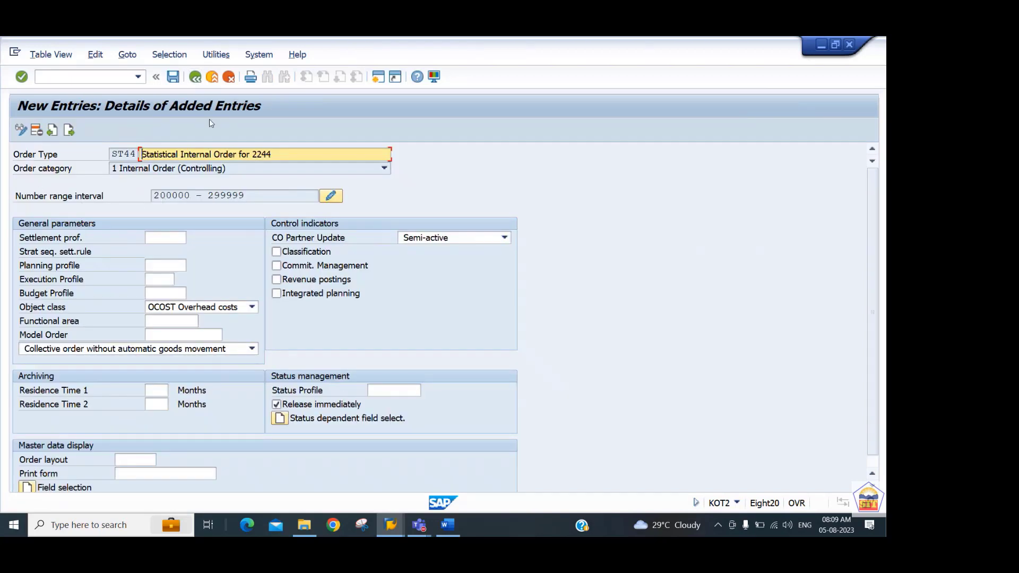
left_click(196, 77)
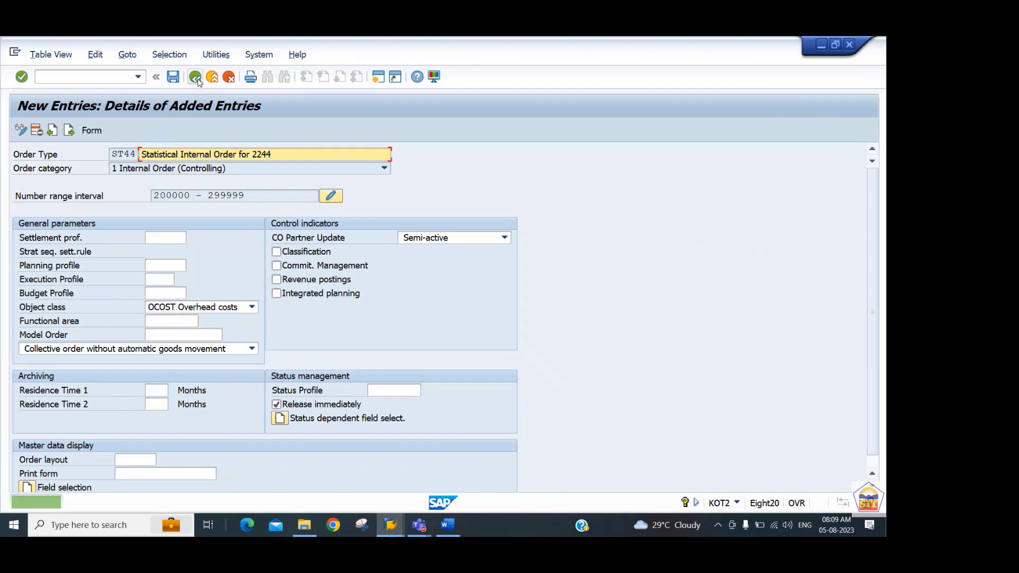
left_click(198, 79)
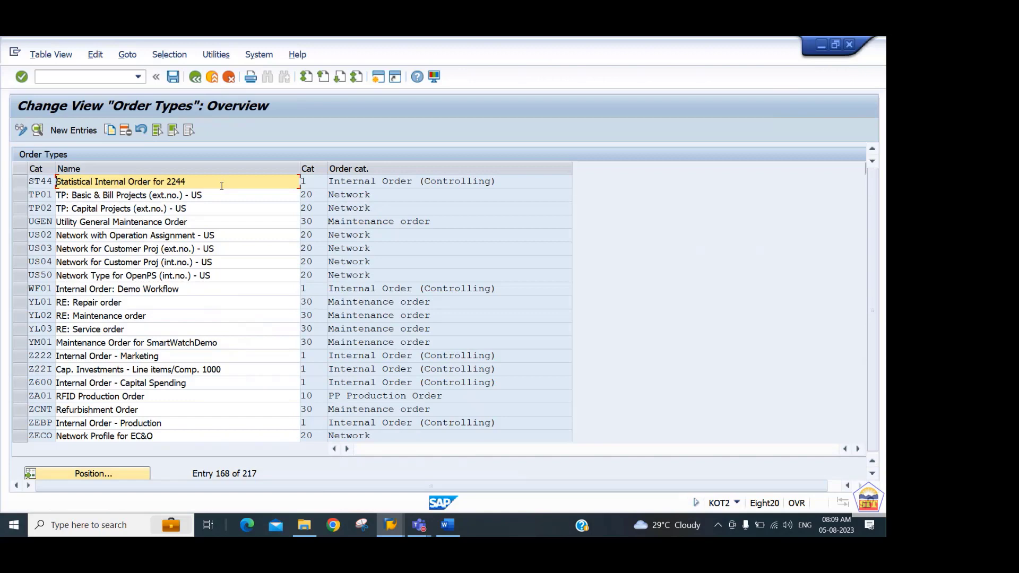
Switch to the Internal Order Accounting document in Word and consult Step 2 on creating the field status group.
key("alt+Tab")
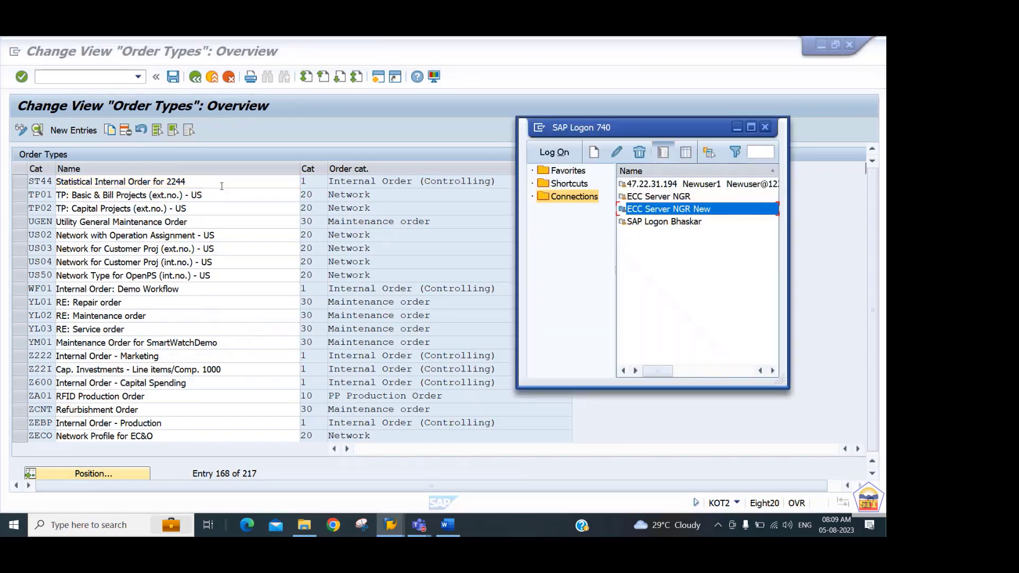
key("alt+Tab")
key("alt+Tab")
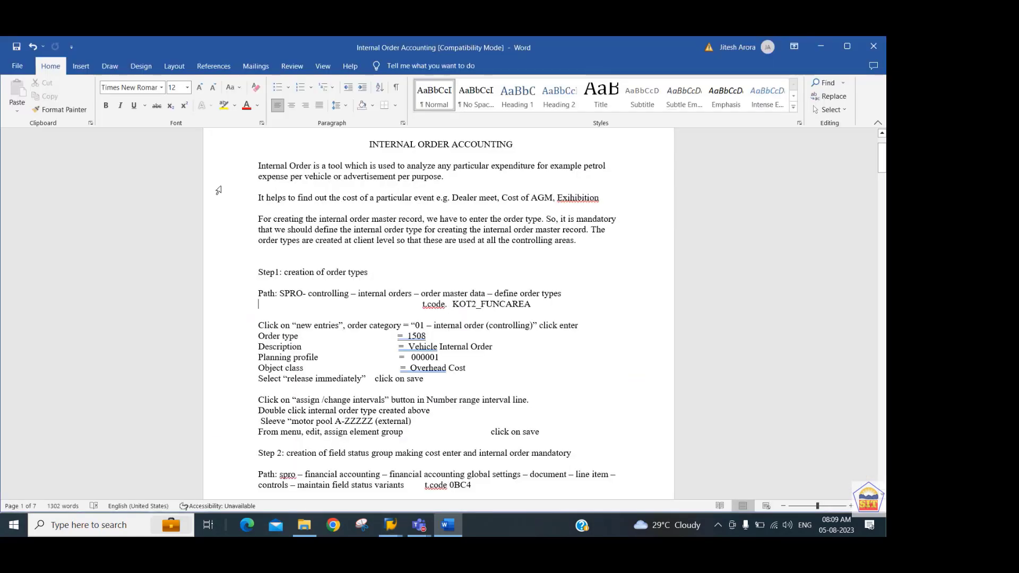
scroll(218, 190, "down", 8)
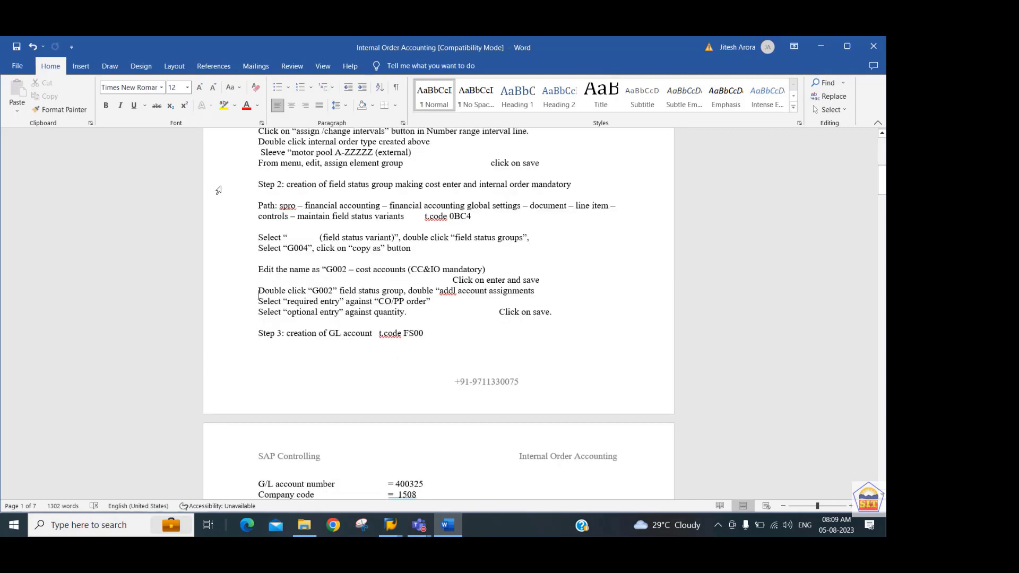
Review the Step 2 instructions for maintaining field status variants, including the transaction code and the field status group settings.
scroll(218, 190, "down", 3)
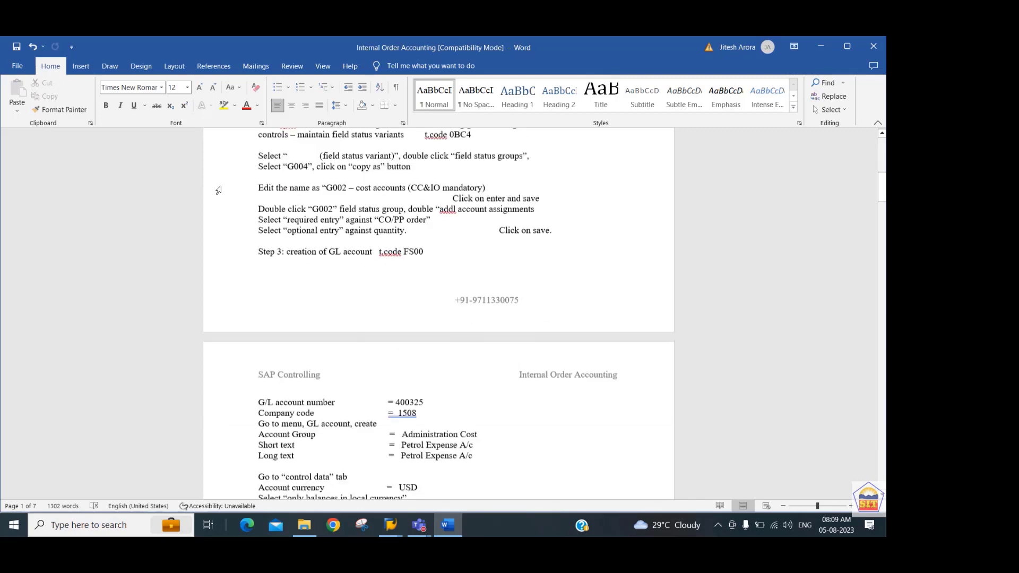
scroll(218, 190, "up", 4)
scroll(218, 190, "up", 2)
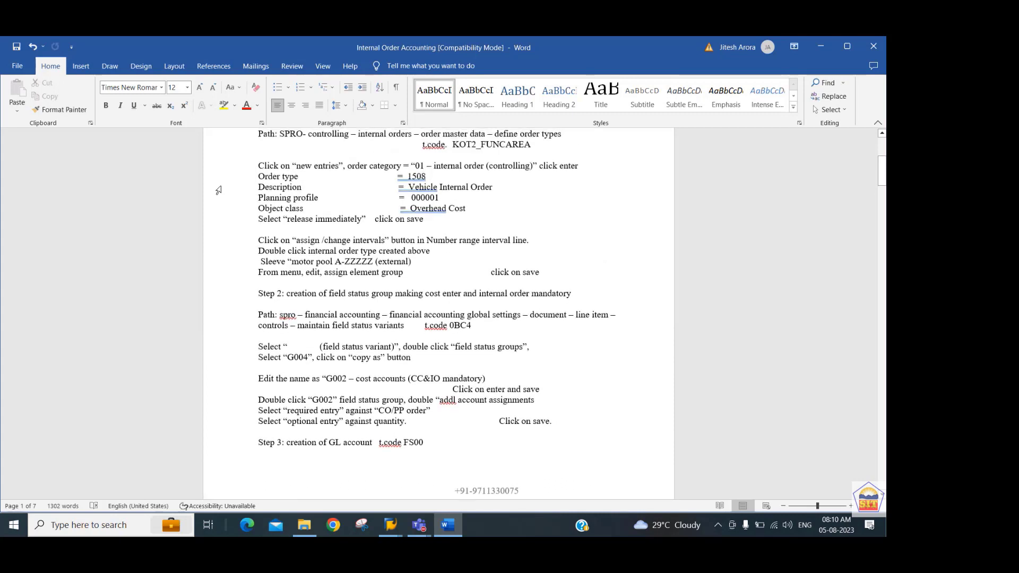
key("Down")
key("Down")
key("Down")
key("Down")
key("Down")
key("Down")
key("Down")
key("Down")
key("Down")
key("Down")
key("Down")
key("Down")
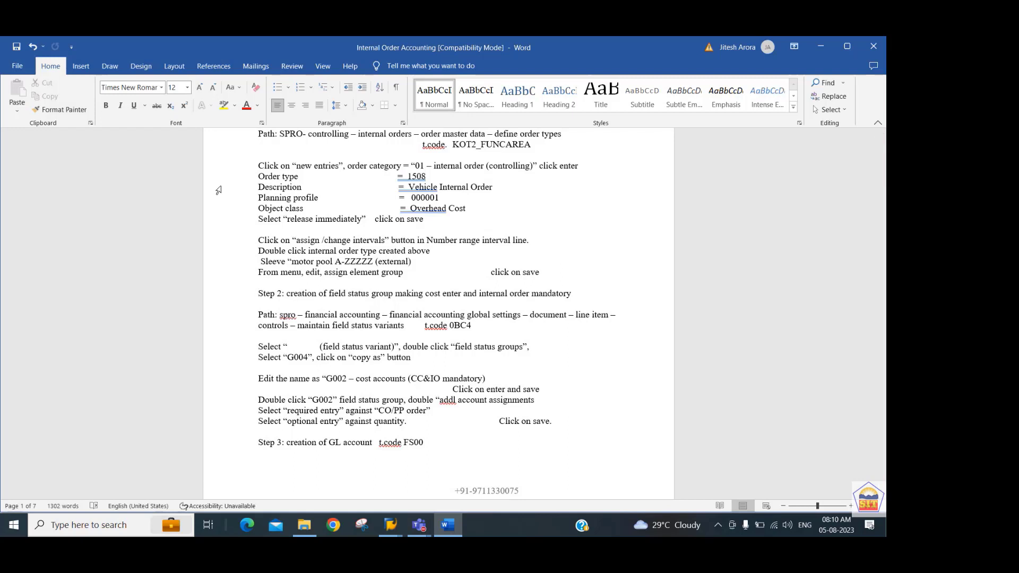
key("Down")
key("Down")
Switch to the SAP order types window and start transaction OBC4 for field status variants.
key("alt+Tab")
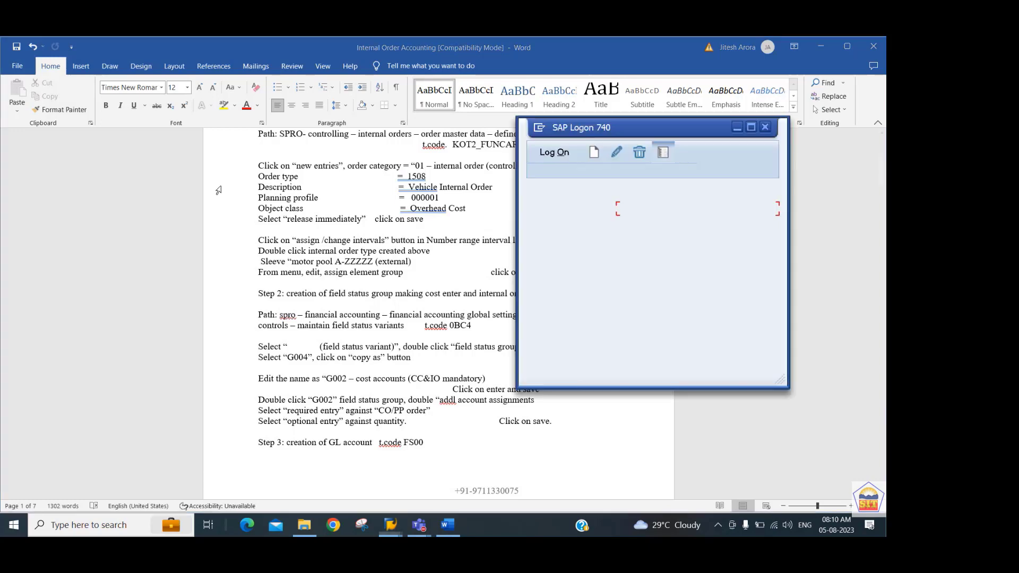
key("alt+Tab")
key("alt+Tab")
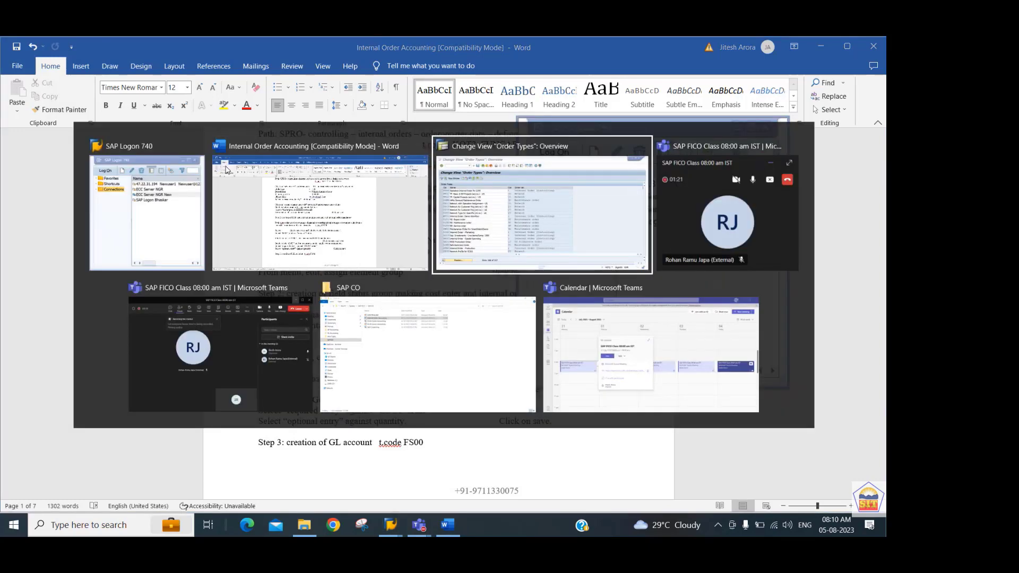
type("/nobc4")
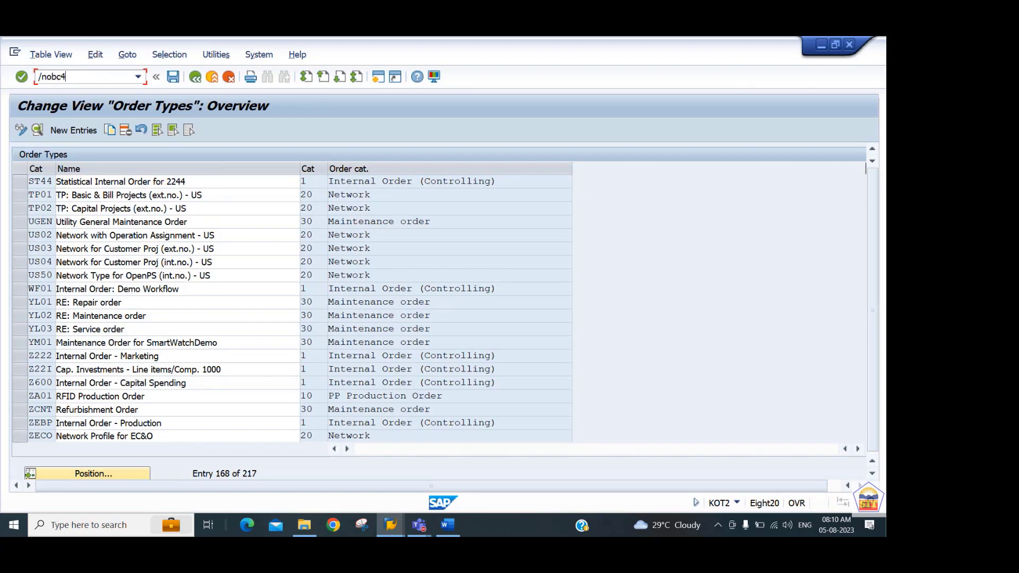
key("Return")
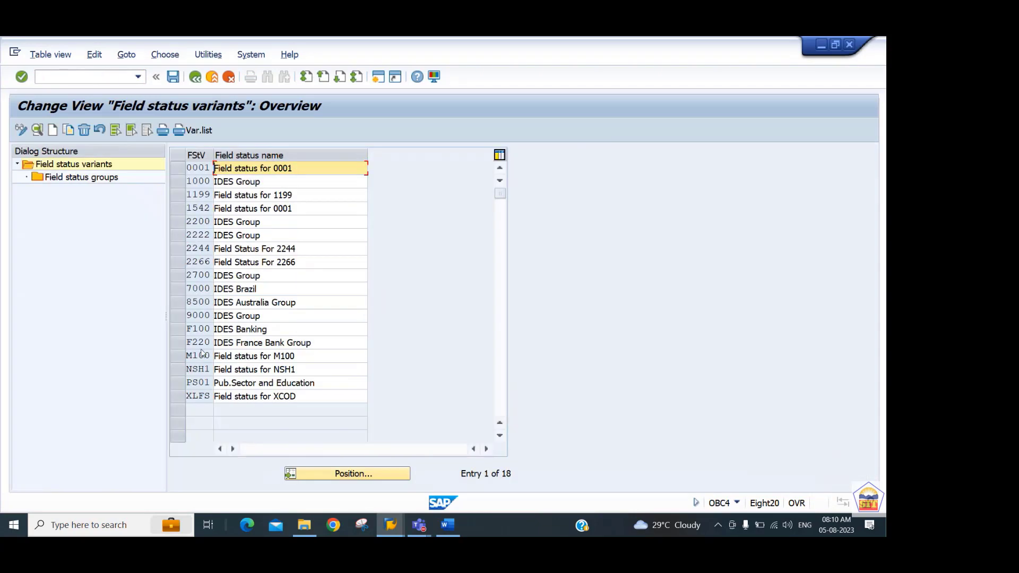
Open the field status groups of variant 2244 and start a copy of group G004, Cost accounts.
left_click(179, 253)
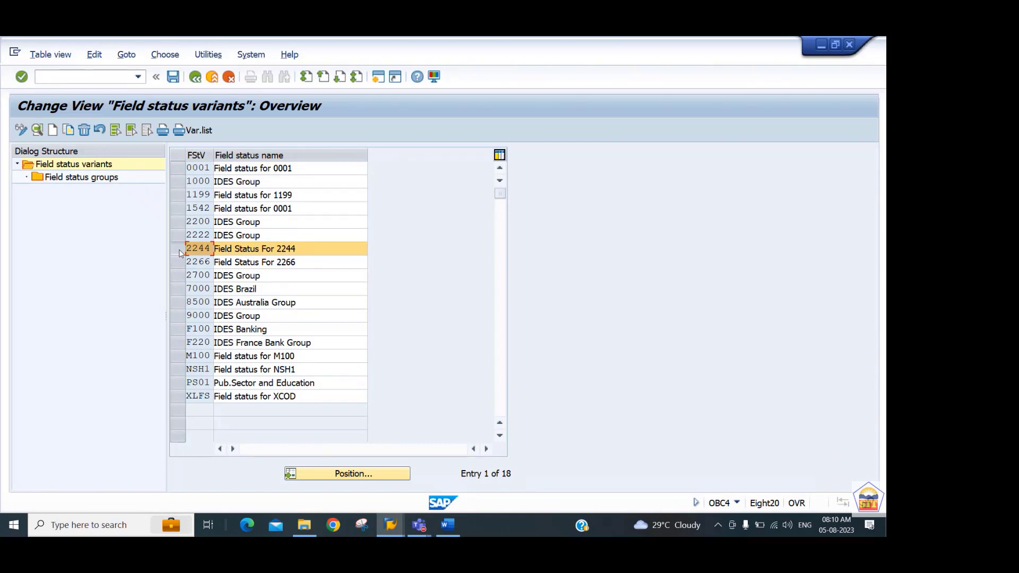
double_click(90, 179)
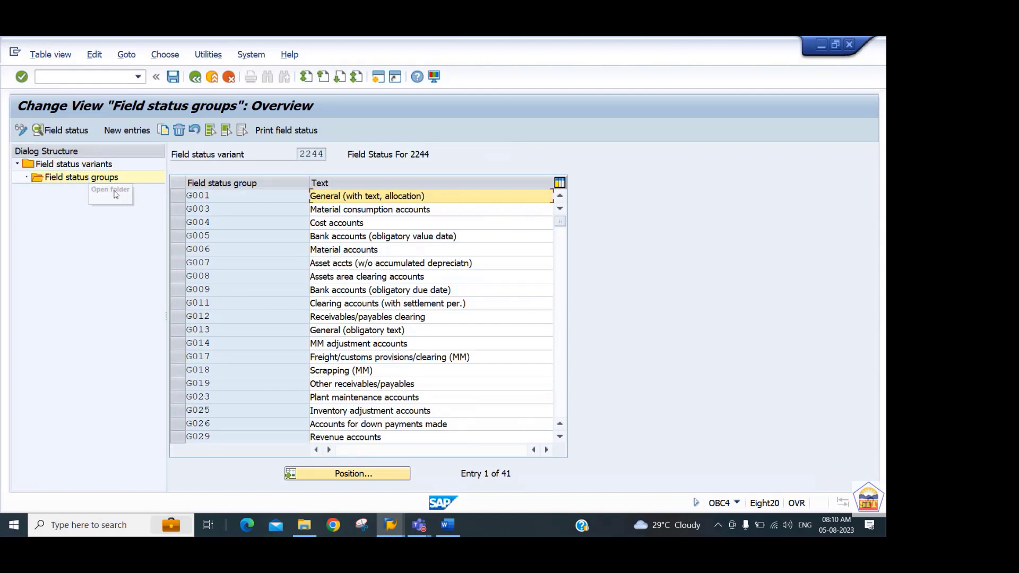
left_click(178, 225)
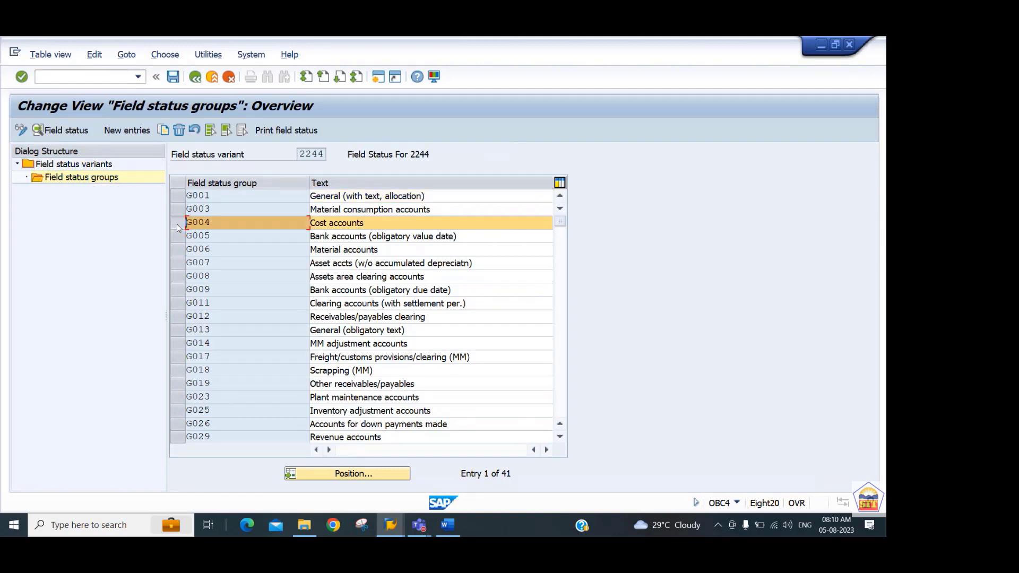
left_click(166, 131)
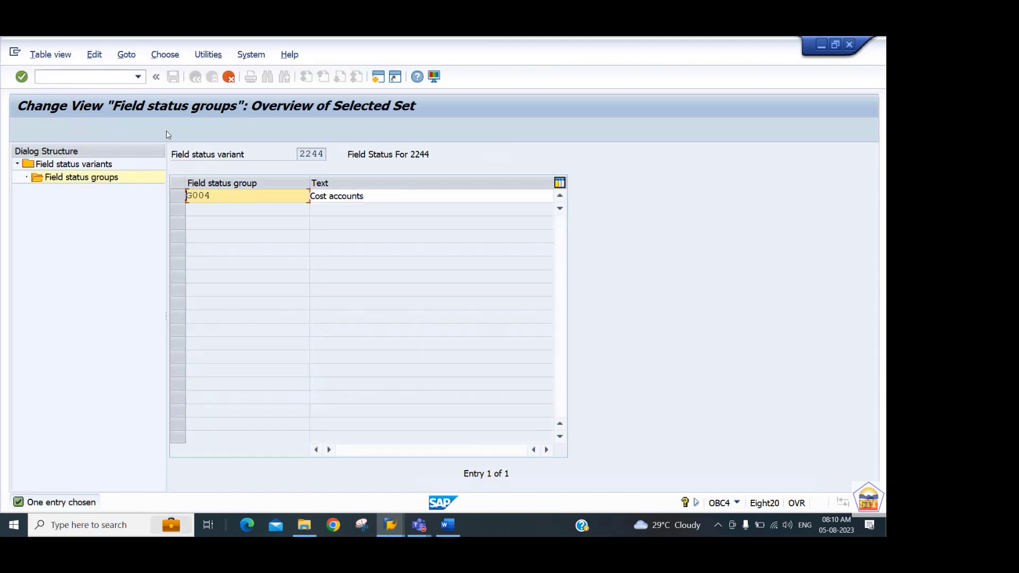
Create the copied field status group as G002 with the text Cost Center and Internal Order Accountin.
key("BackSpace")
type("2")
key("Tab")
key("shift+End")
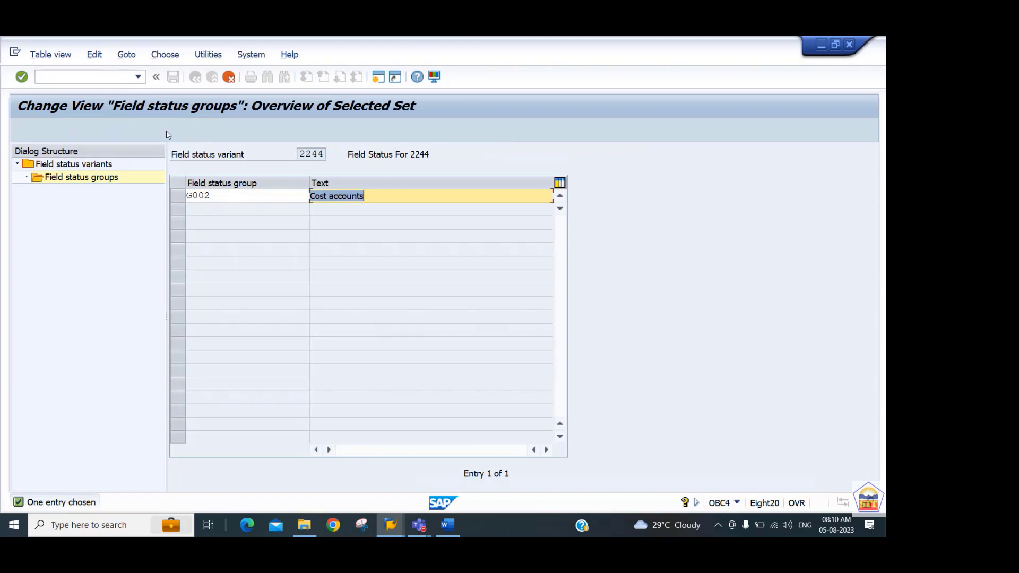
type("Cost ")
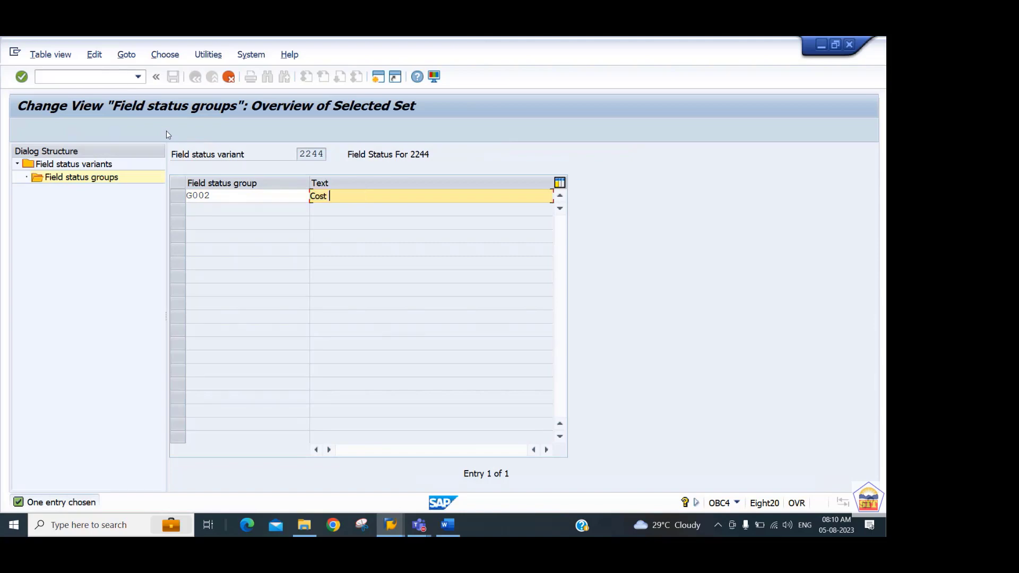
type("Center and Internal Order Accou")
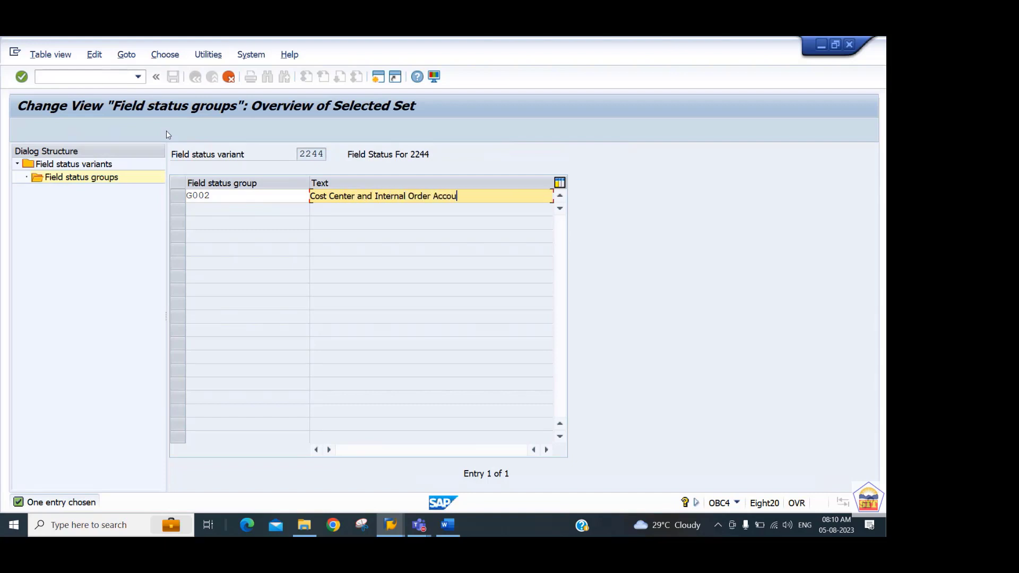
type("ntin")
key("Return")
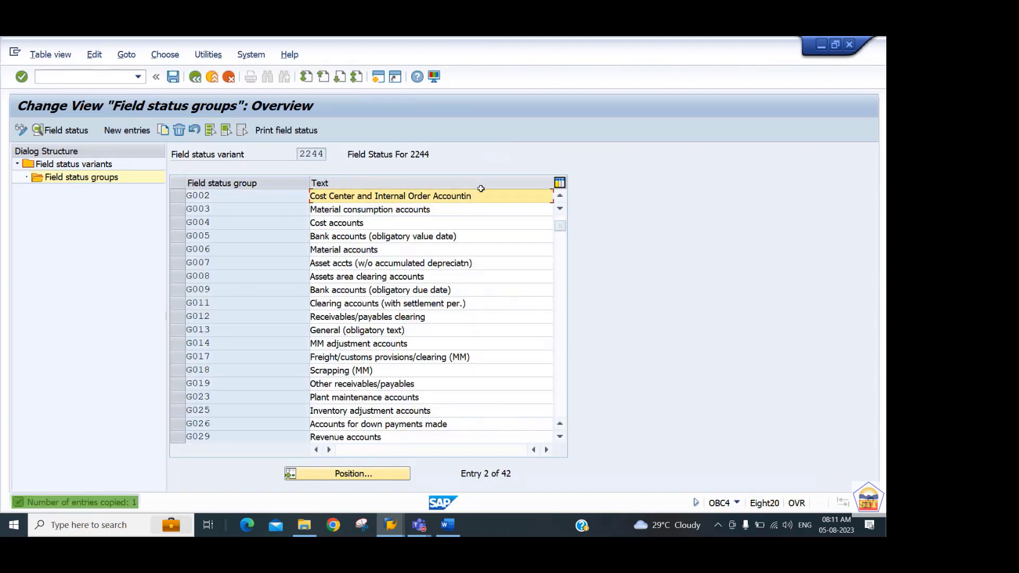
Shorten the text of group G002 to Cost Center and Internal Order and save it under the proposed customizing request.
key("BackSpace")
key("BackSpace")
key("BackSpace")
key("BackSpace")
key("BackSpace")
key("BackSpace")
key("BackSpace")
key("BackSpace")
key("BackSpace")
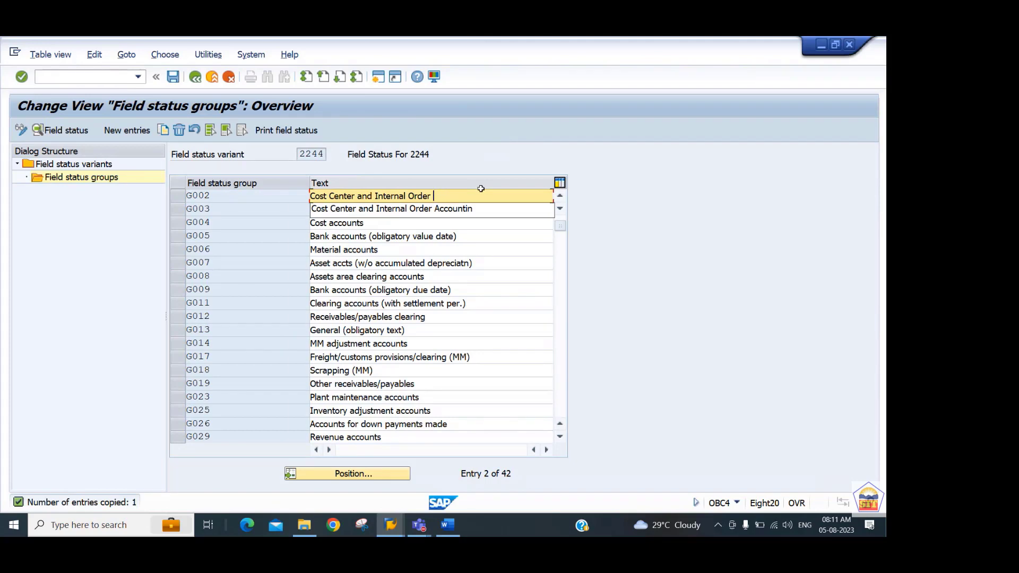
key("Return")
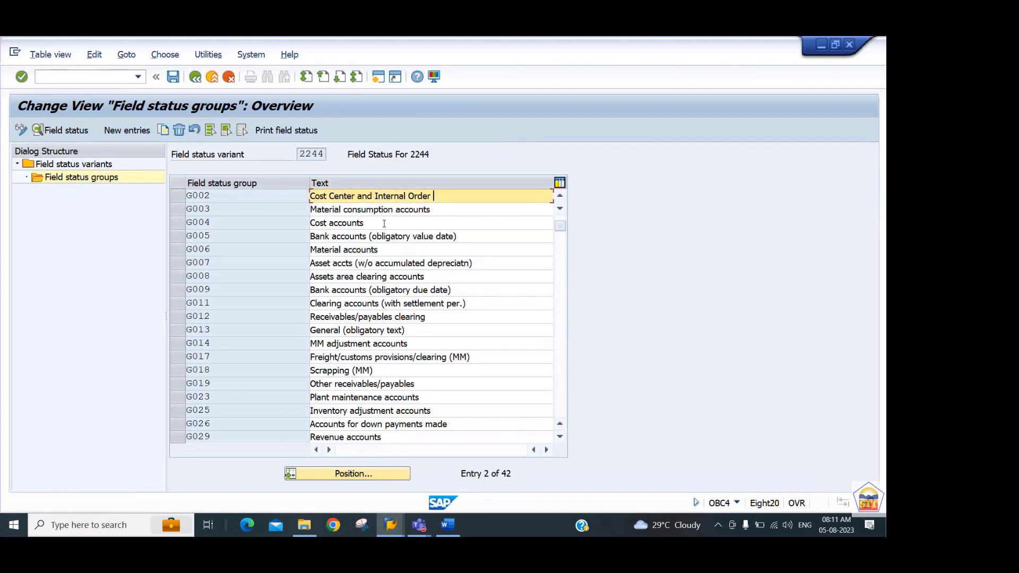
key("ctrl+s")
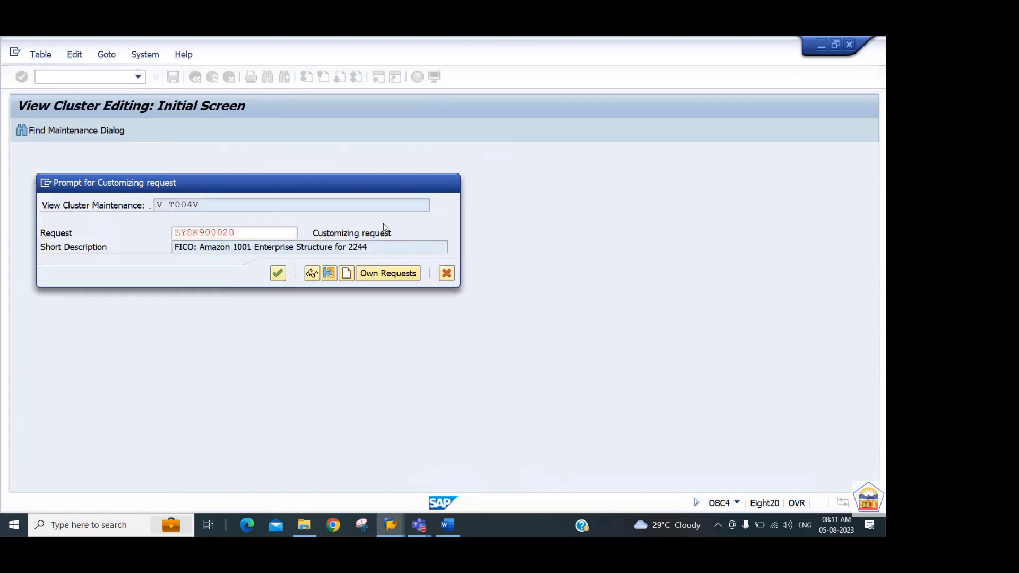
key("Return")
In the additional account assignments of group G002, make CO/PP order a required entry and save.
left_click(251, 199)
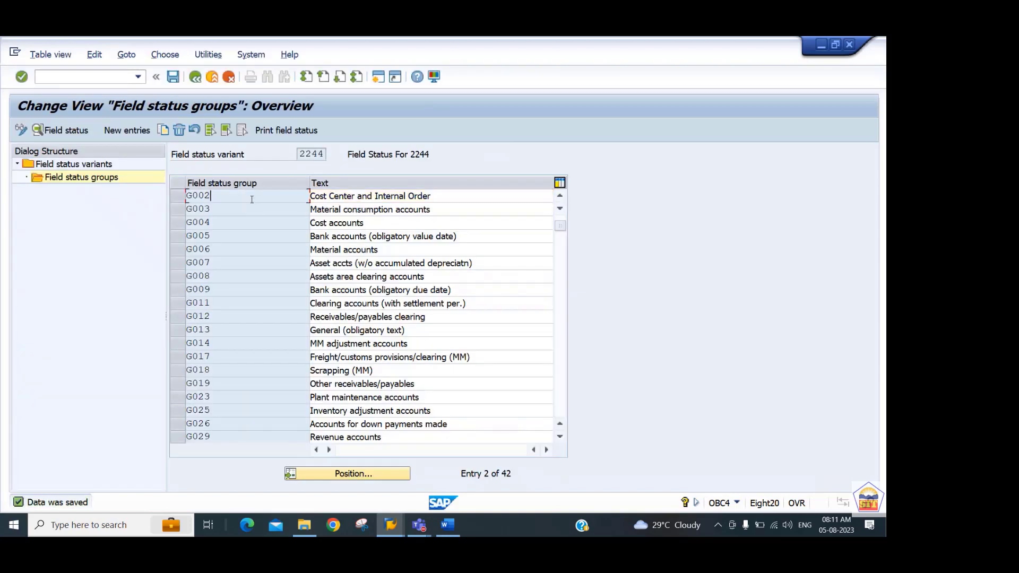
double_click(251, 199)
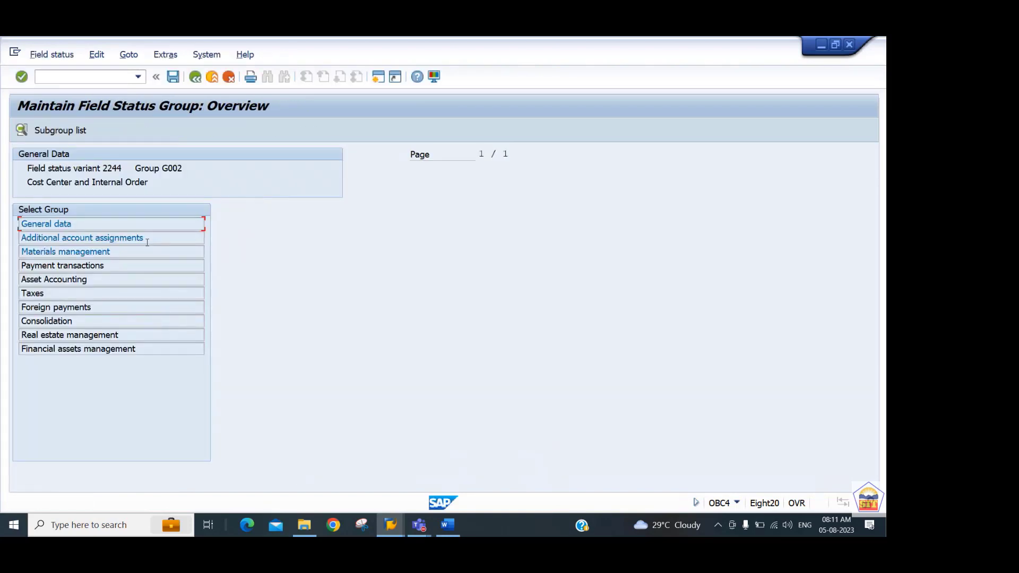
double_click(125, 237)
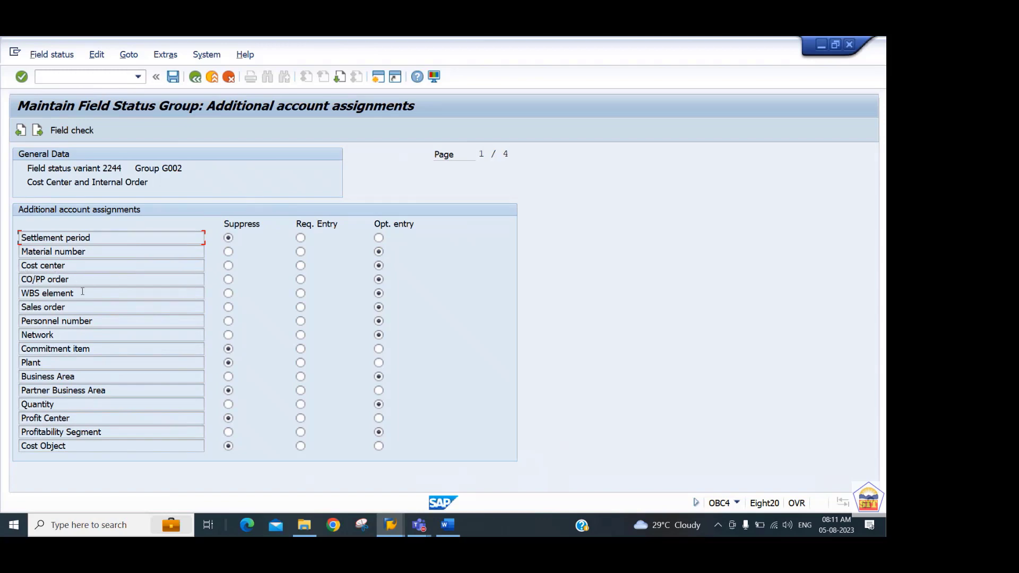
left_click(301, 279)
key("ctrl+s")
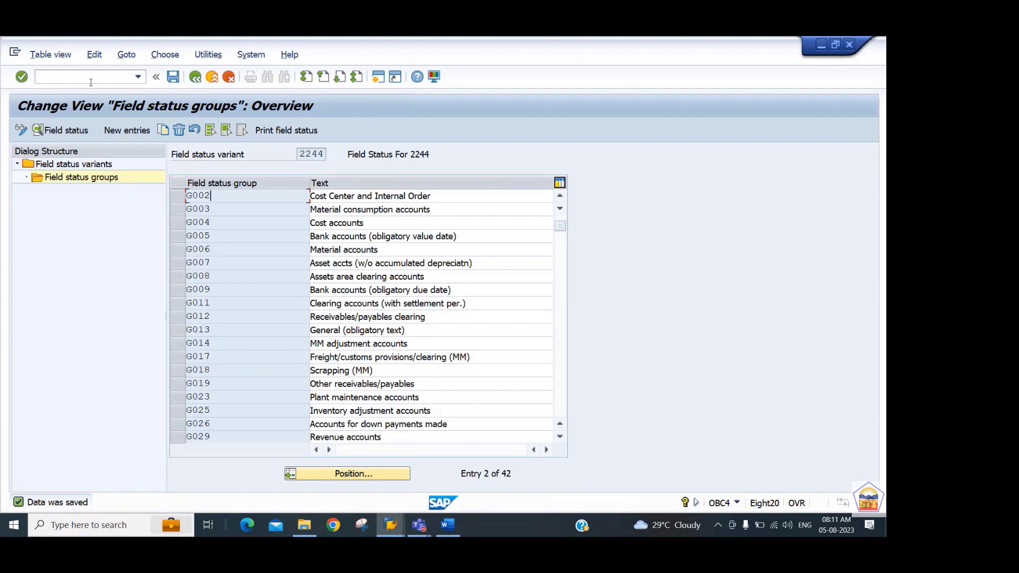
Switch to the Internal Order Accounting document in Word and consult Step 3 on creating the G/L account.
key("alt+Tab")
key("Tab")
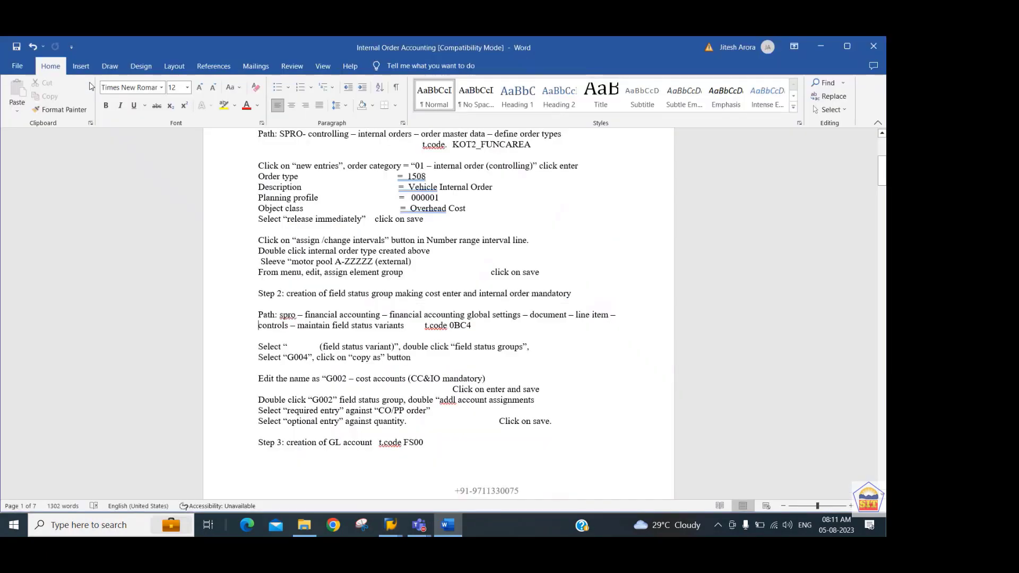
scroll(90, 86, "down", 3)
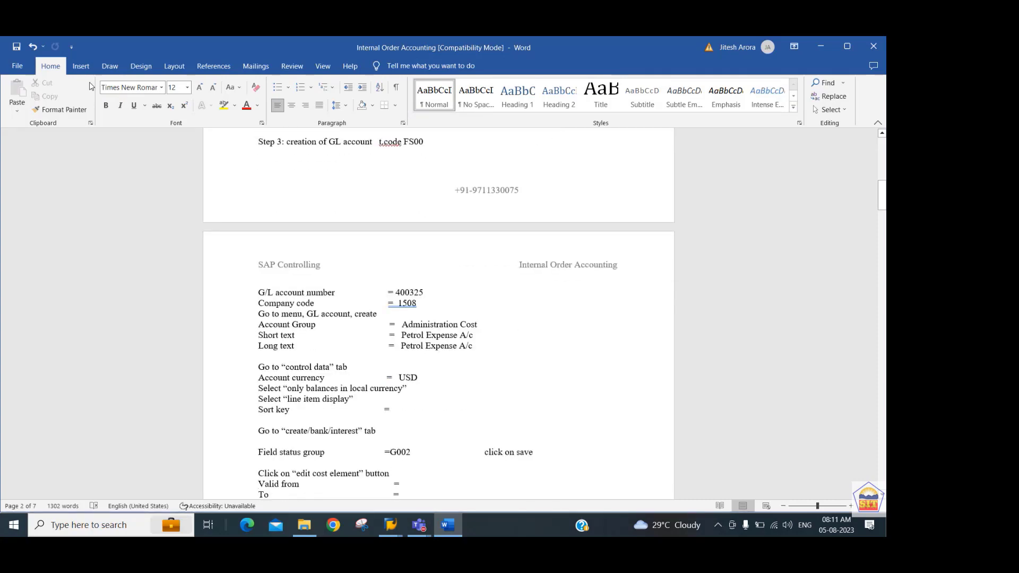
Return to SAP and start transaction FS00 for editing G/L accounts centrally.
key("alt+Tab")
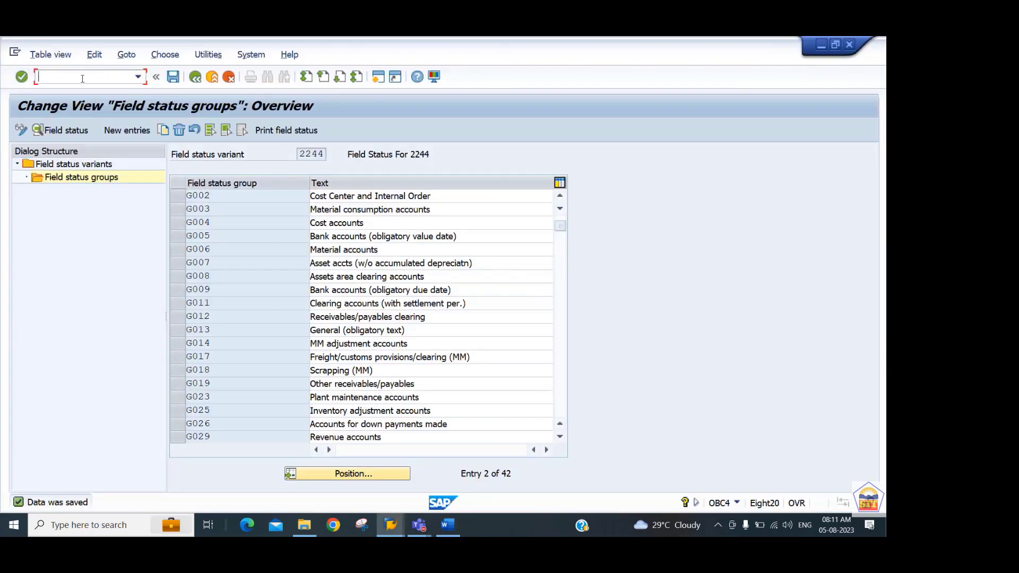
type("/nfs00")
key("Return")
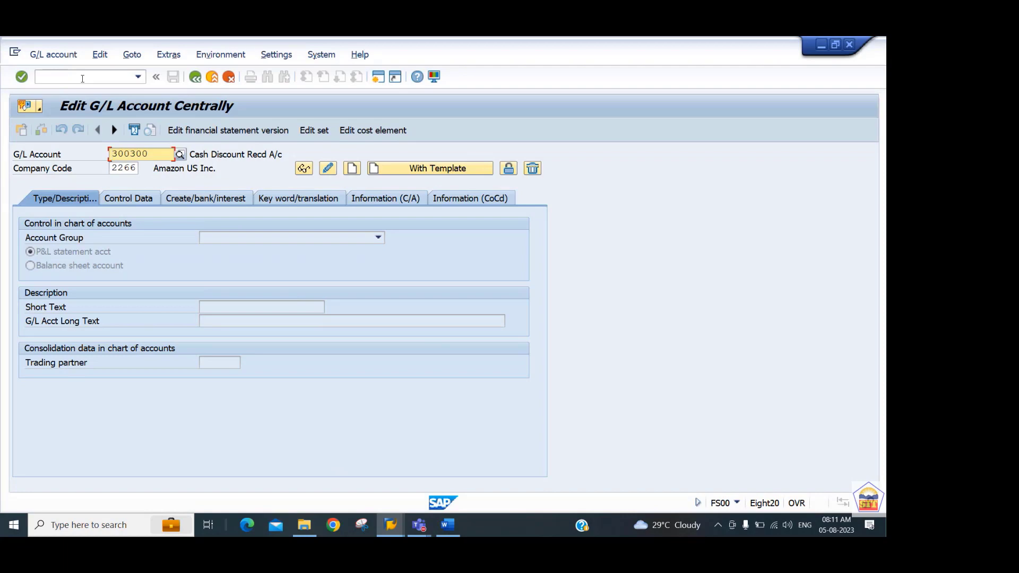
Enter G/L account 4000325 and company code 2244.
type("4000")
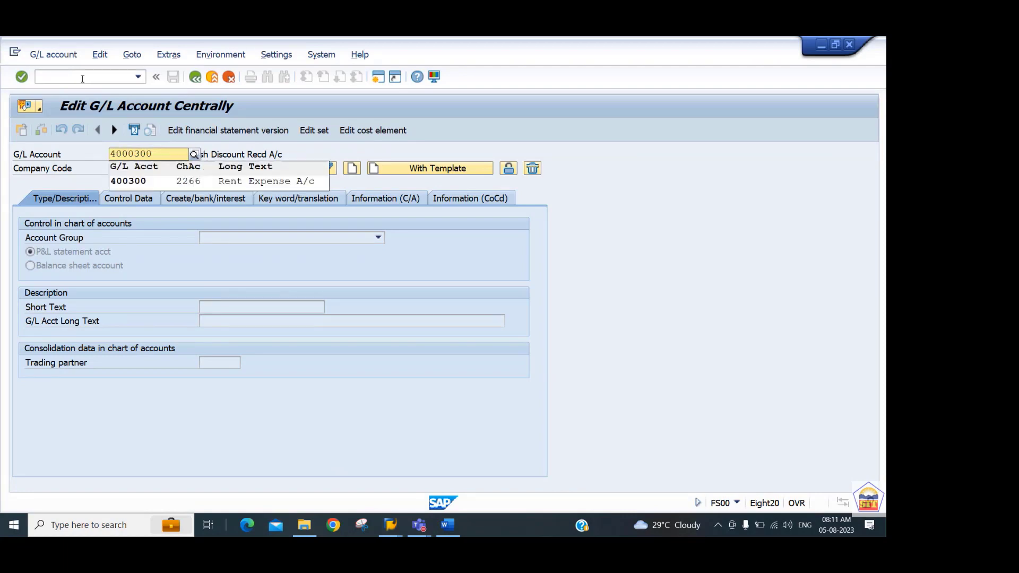
type("32")
type("5")
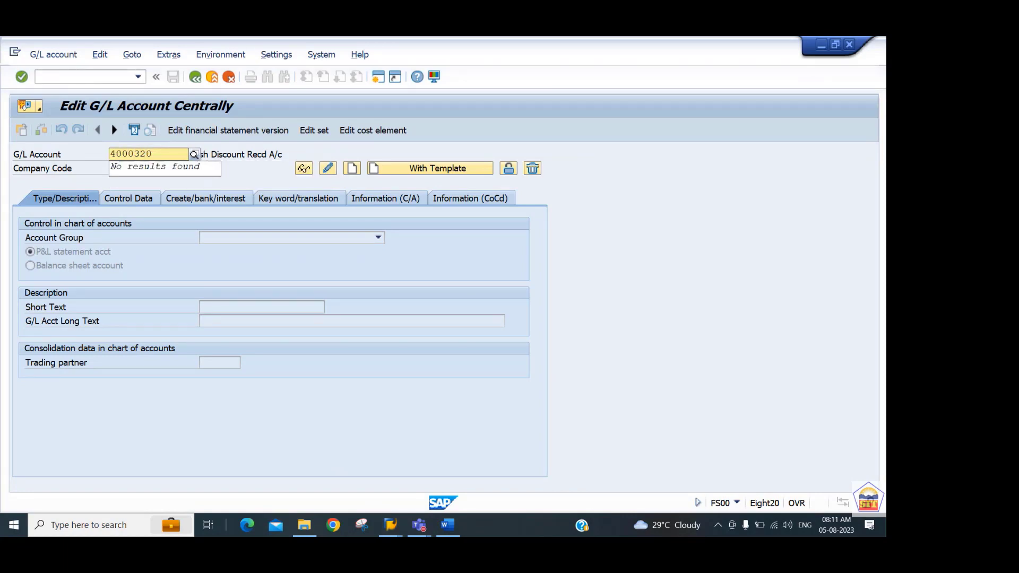
key("Return")
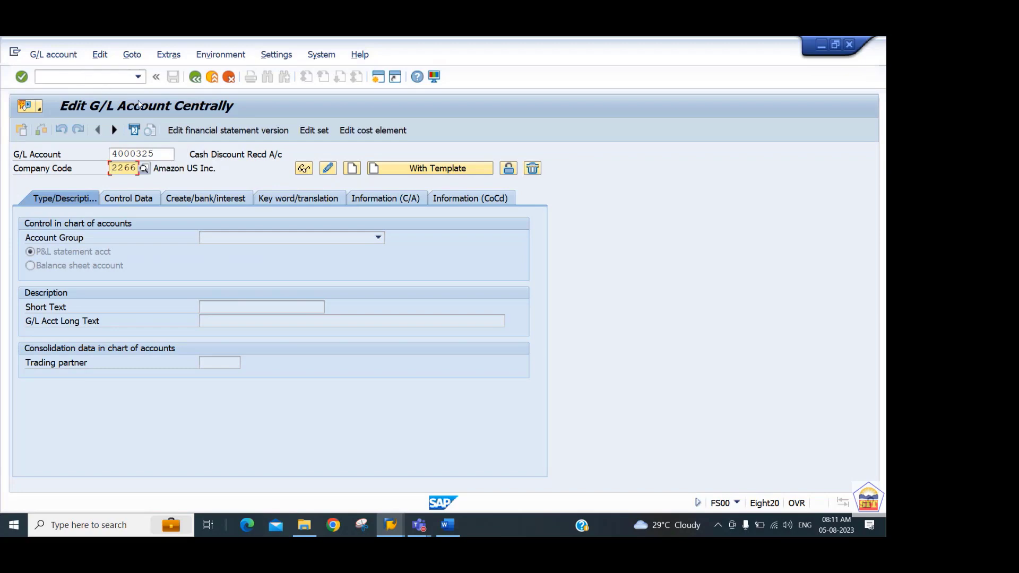
type("44")
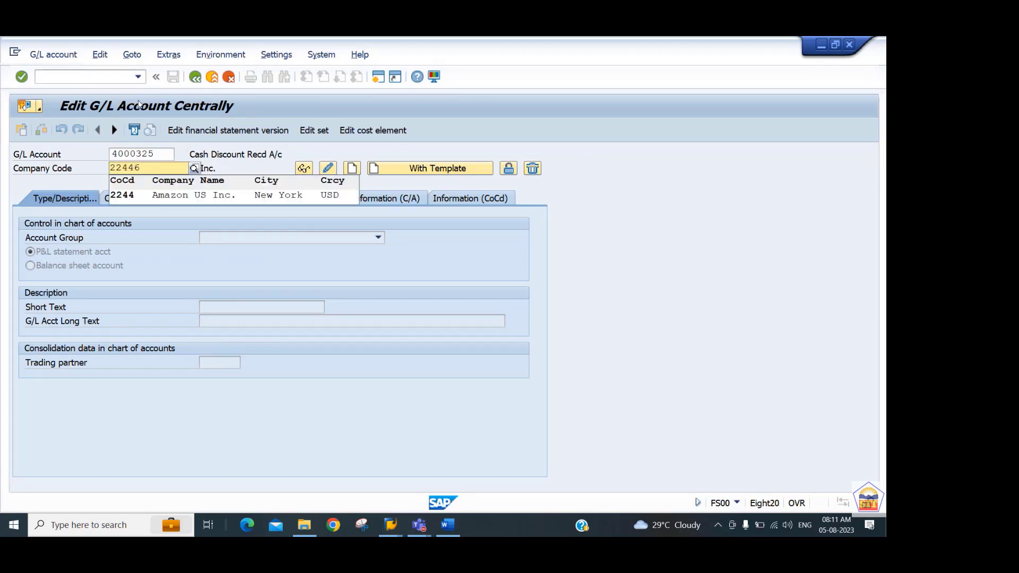
key("BackSpace")
key("Tab")
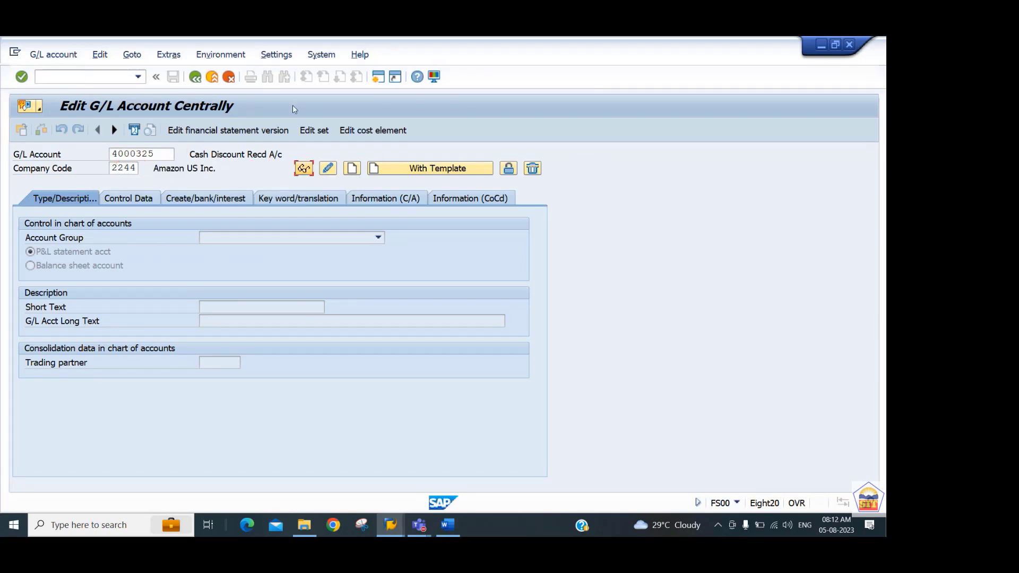
Try to create the G/L account with account group EXPN Expense A/c Group, and restart transaction FS00.
left_click(352, 168)
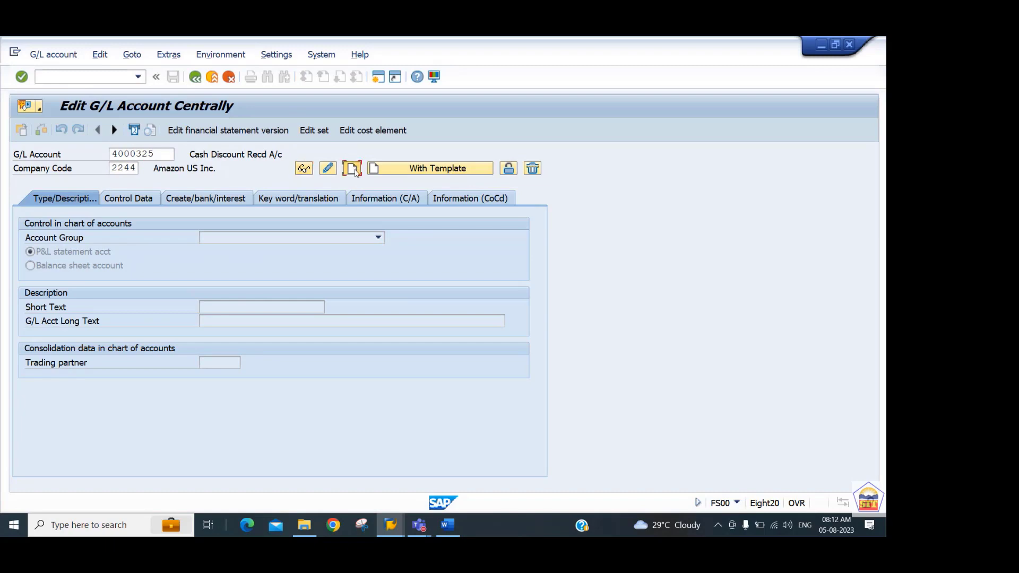
left_click(312, 237)
left_click(278, 266)
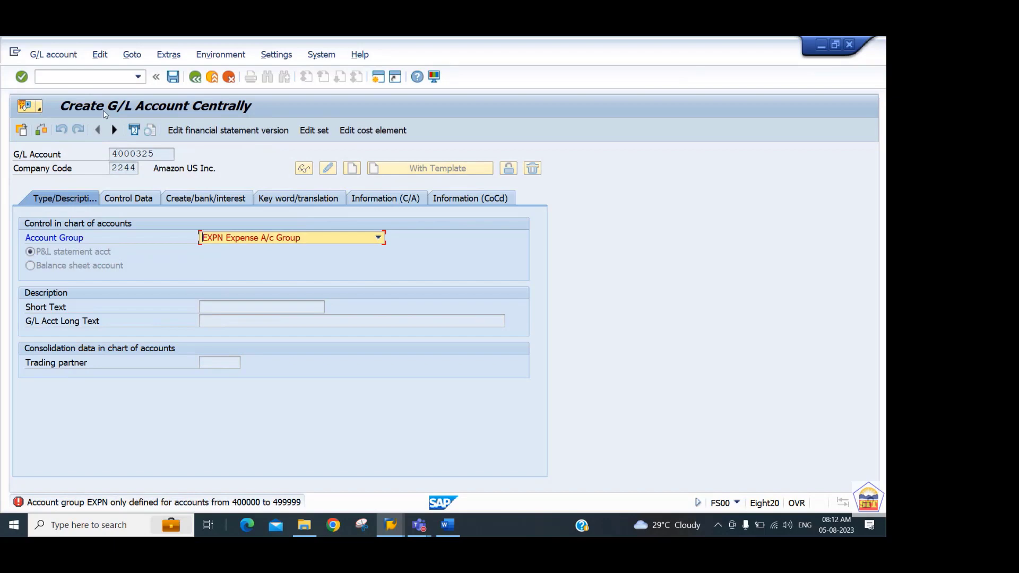
left_click(91, 76)
type("/nfs00")
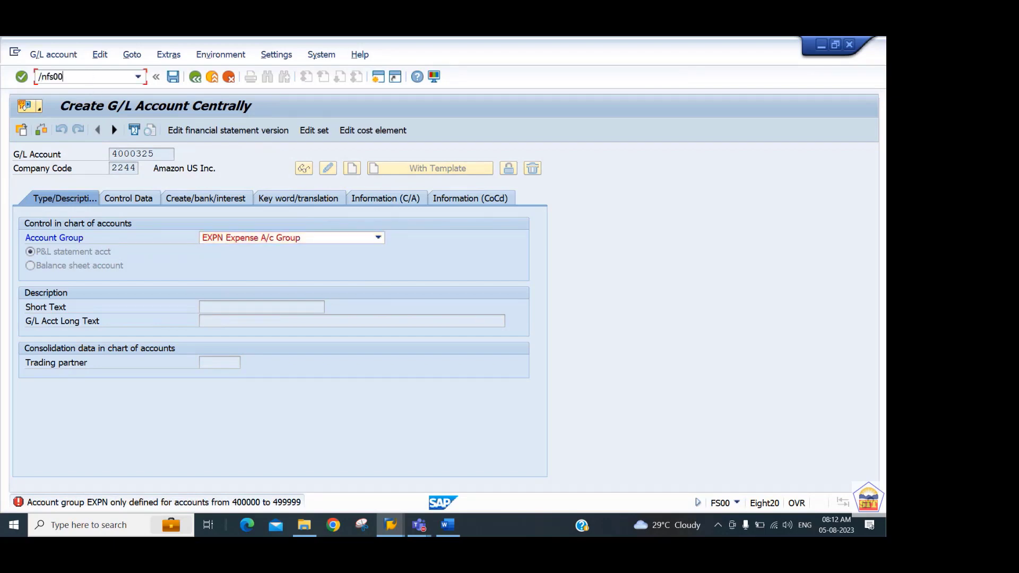
key("Return")
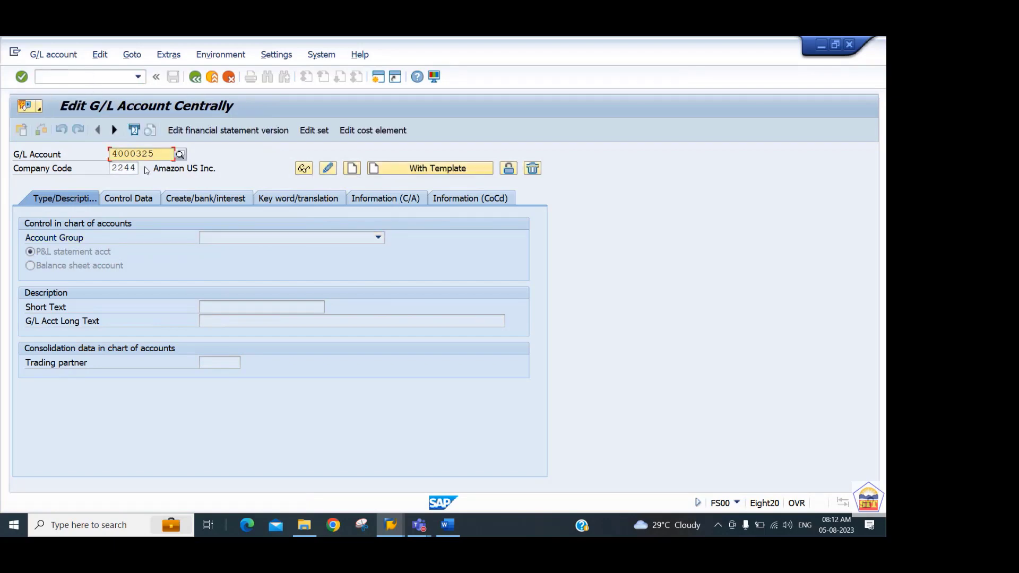
Correct the G/L account number to 400325 and create it from template account 400300 of company code 2244.
left_click(134, 156)
key("BackSpace")
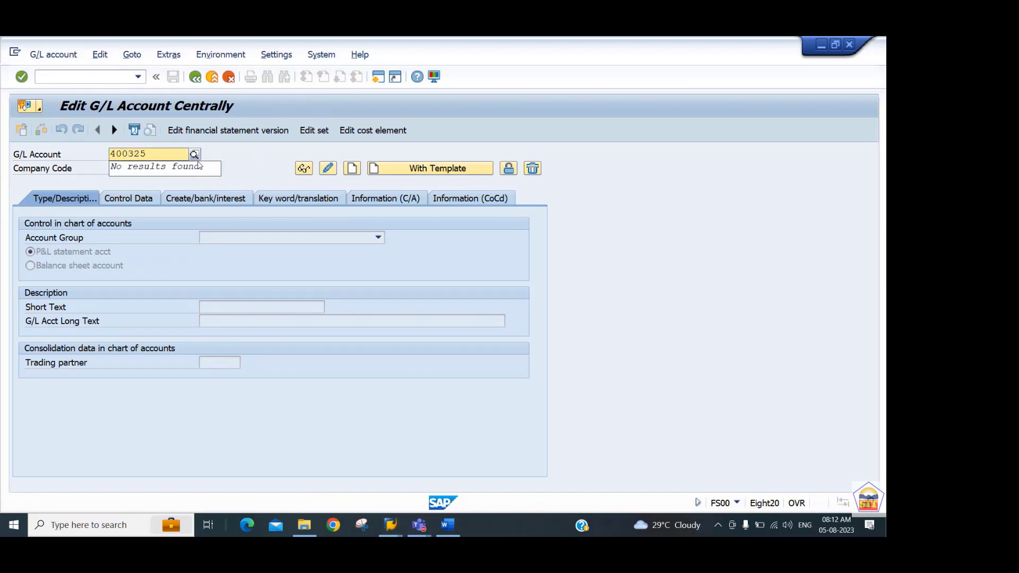
left_click(396, 170)
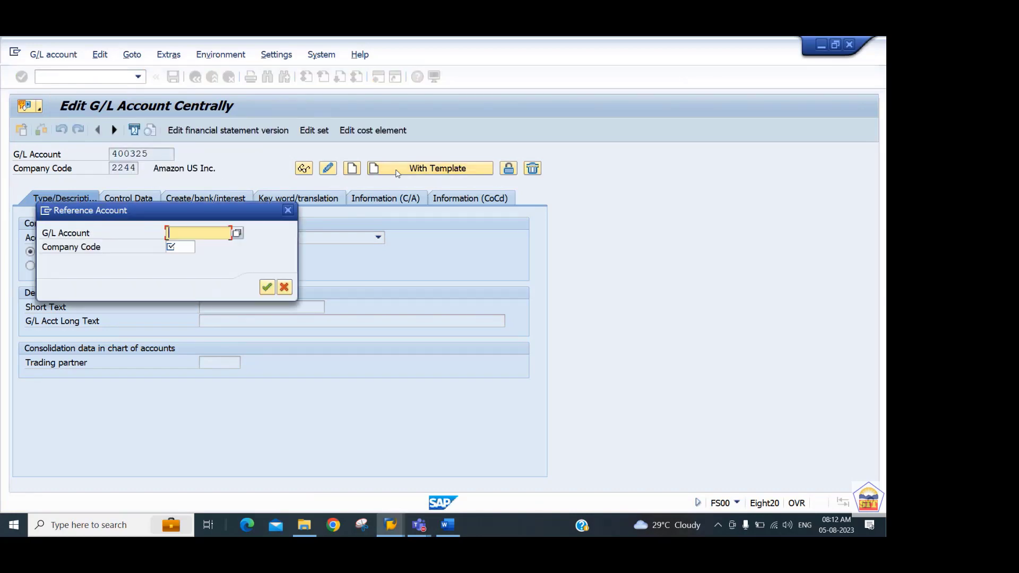
type("400300")
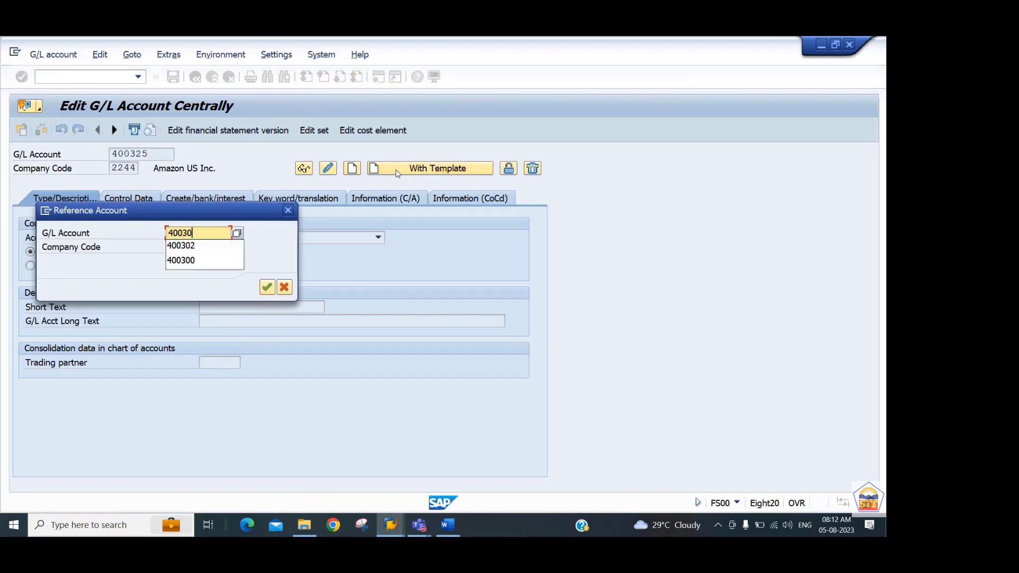
key("Tab")
type("2244")
key("Return")
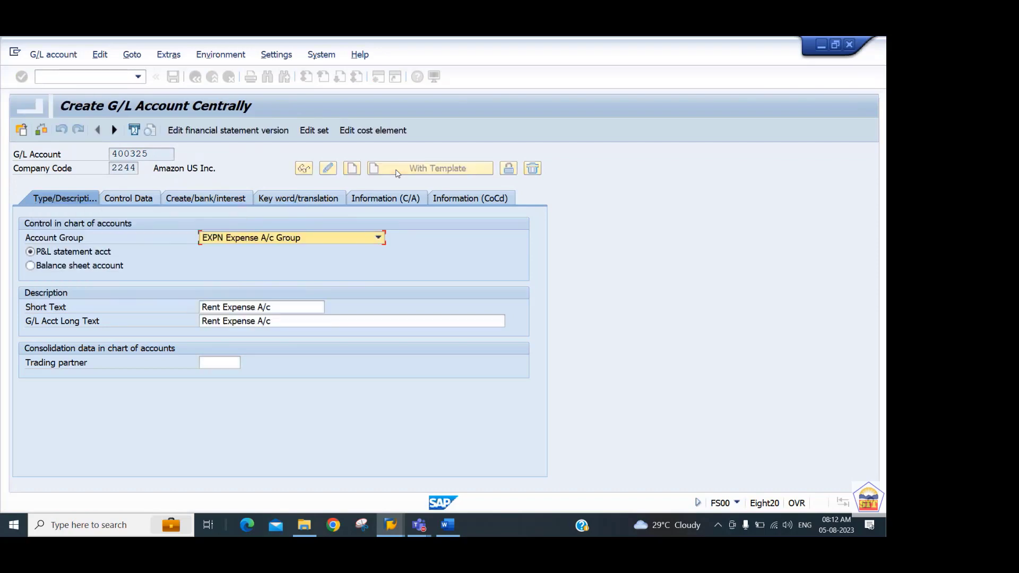
Set the G/L account's short text to Travelling Expense and its long text to Travelling Expense A/c.
left_click(248, 310)
left_click_drag(248, 313, 4, 342)
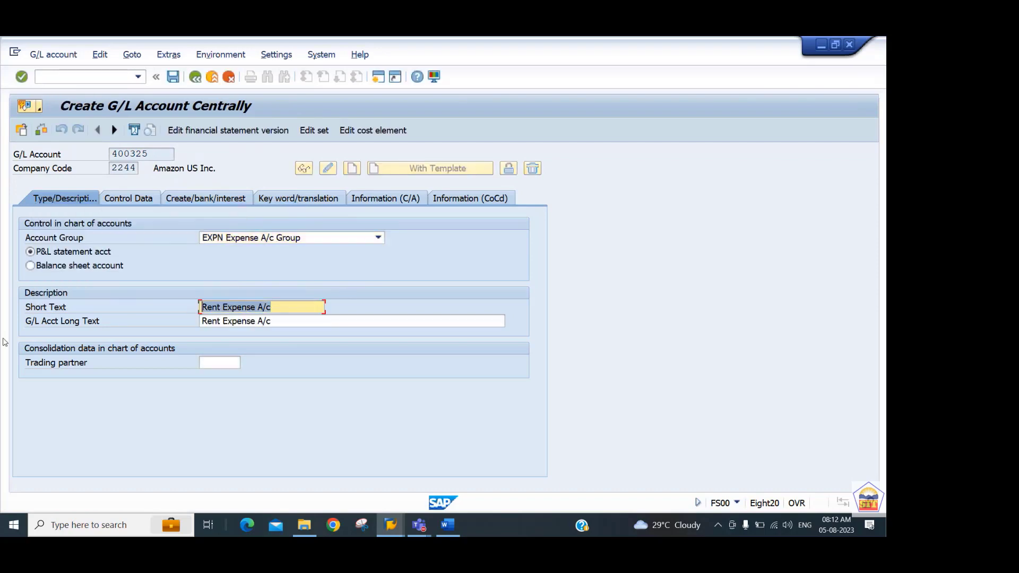
type("Tra")
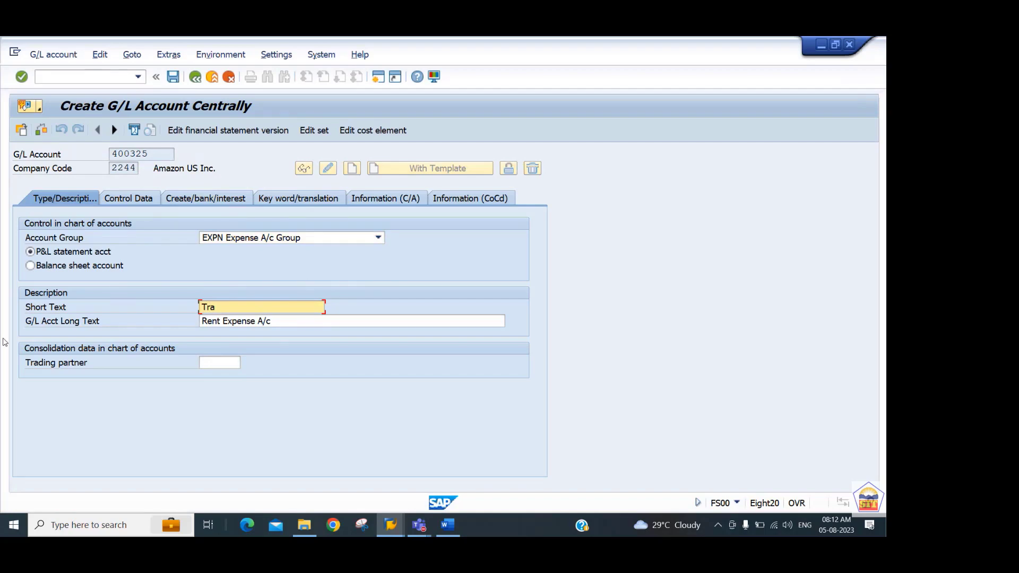
type("velling Expense")
key("shift+Home")
key("ctrl+c")
key("Tab")
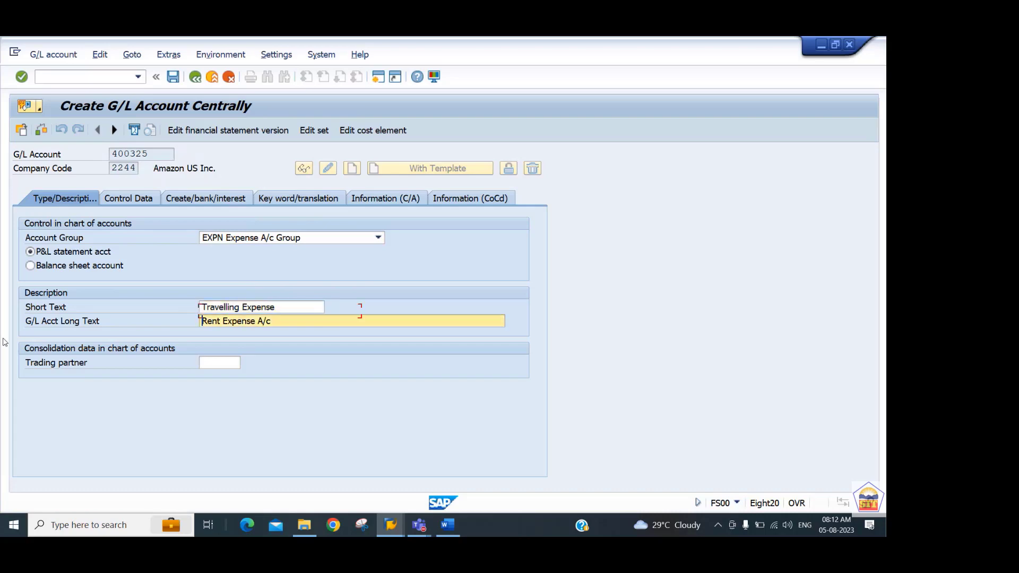
key("ctrl+v")
type("A/c")
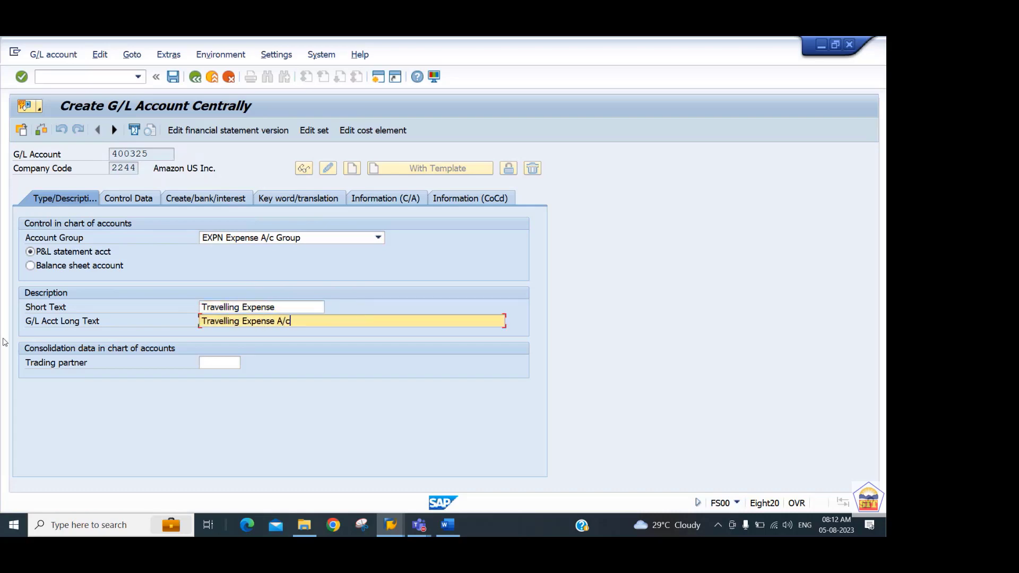
Set the account's field status group to G002 and save the G/L account.
left_click(210, 199)
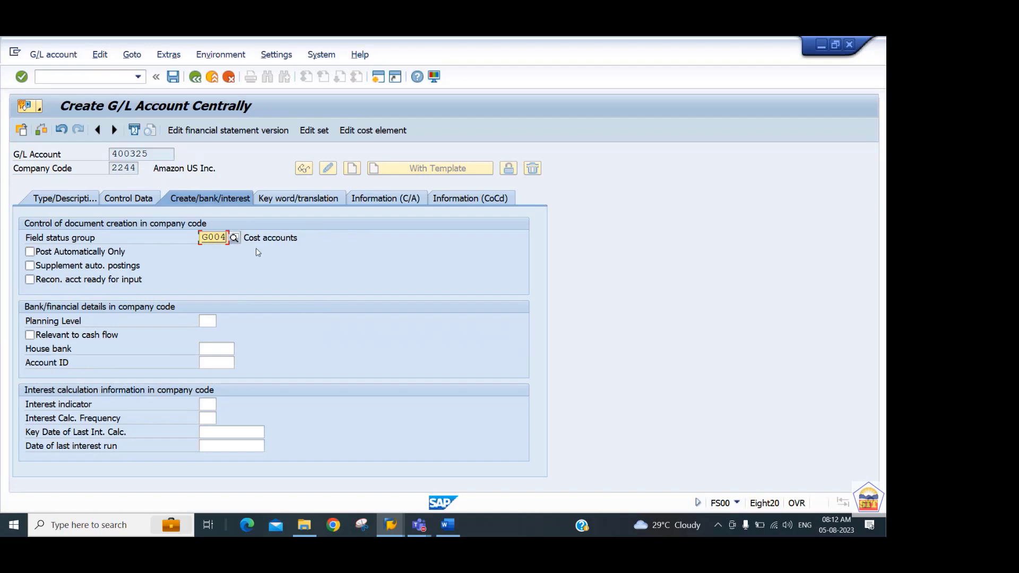
key("BackSpace")
type("2")
key("Return")
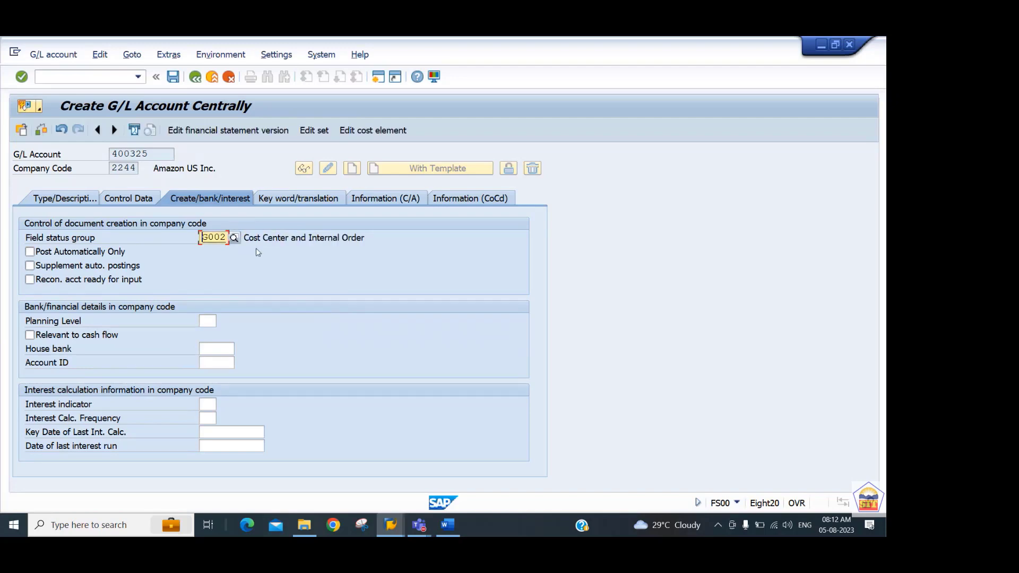
key("ctrl+s")
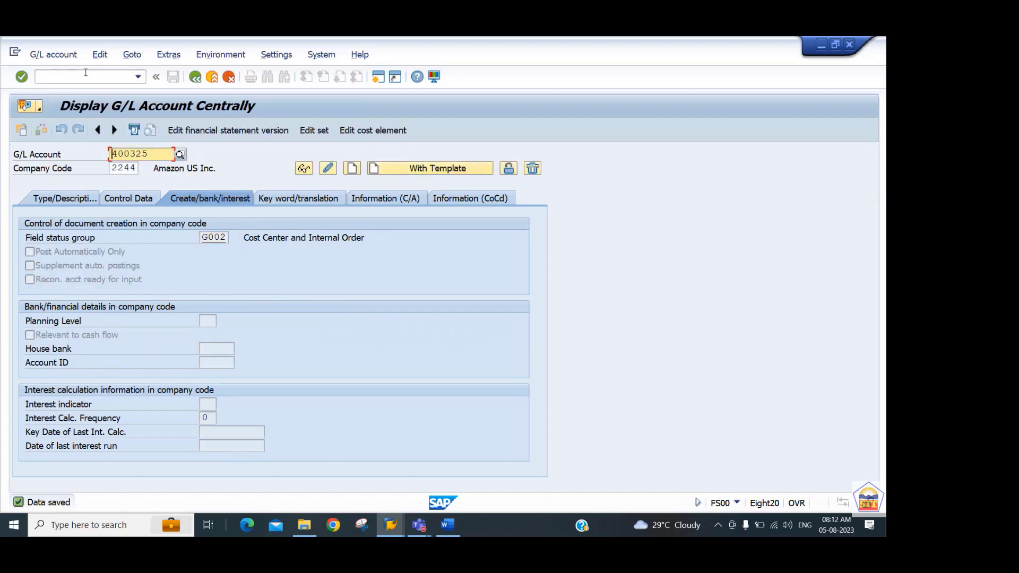
Switch to the Internal Order Accounting document in Word and read the instructions on the cost element and Step 4.
key("alt+Tab")
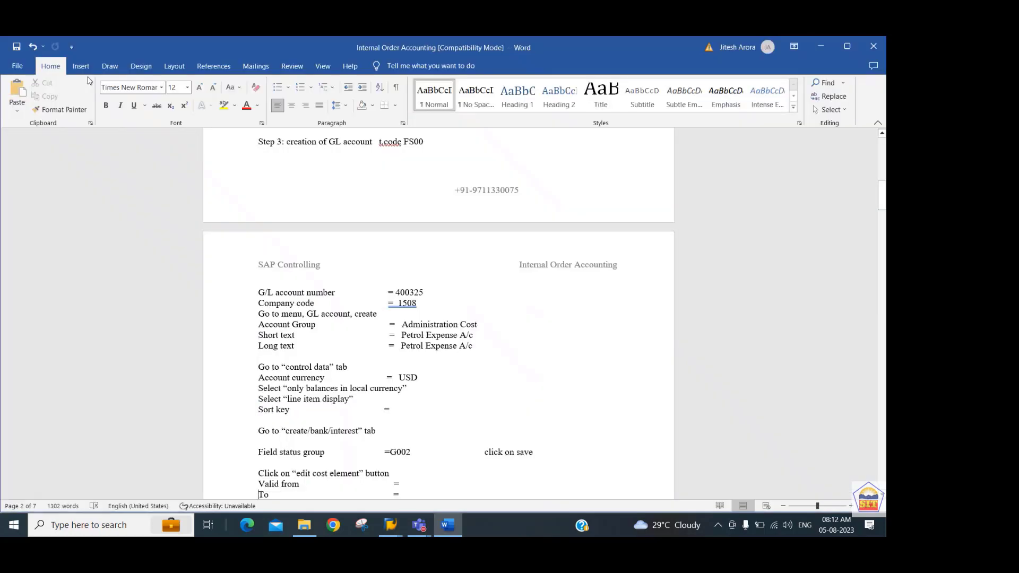
key("Down")
key("Down")
key("Down")
key("Down")
key("Down")
key("Down")
key("Down")
key("Down")
key("Down")
key("Down")
key("Down")
key("Down")
key("Down")
key("Down")
key("Down")
key("Down")
key("Down")
key("Down")
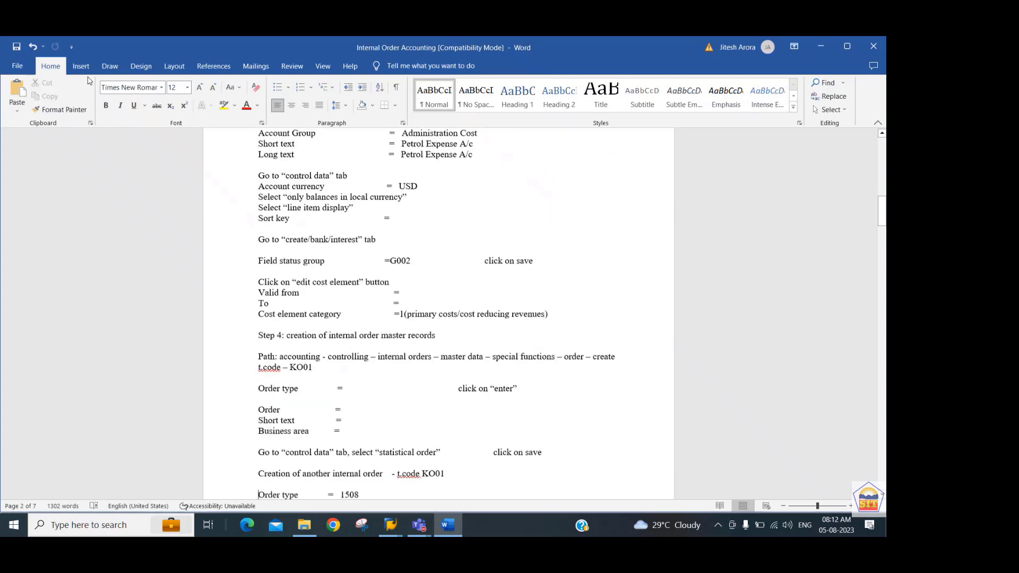
key("Down")
key("Down")
key("Down")
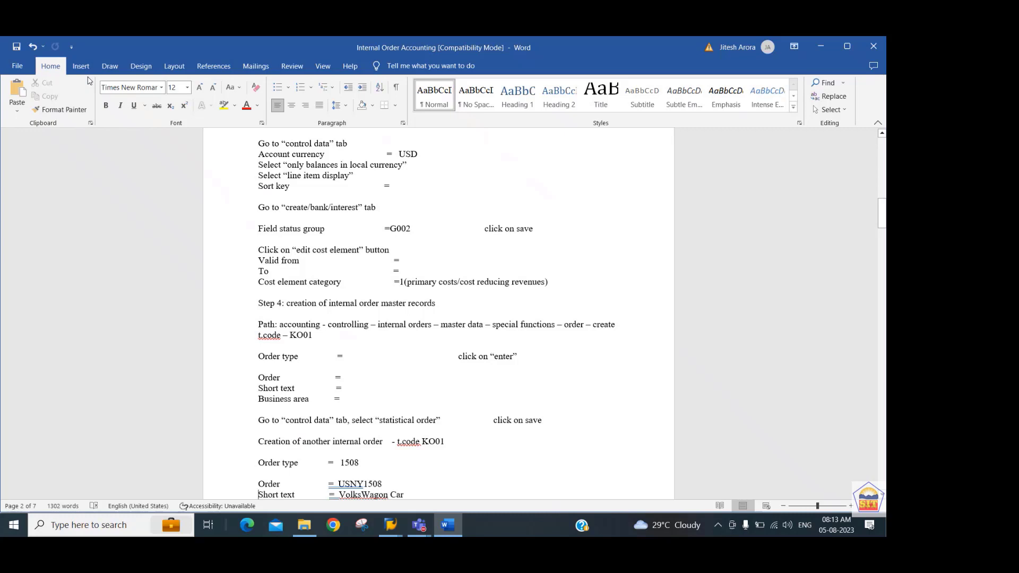
Return to SAP and start the cost element for G/L account 400325 with a valid-from date of 01.01.1900.
key("alt+Tab")
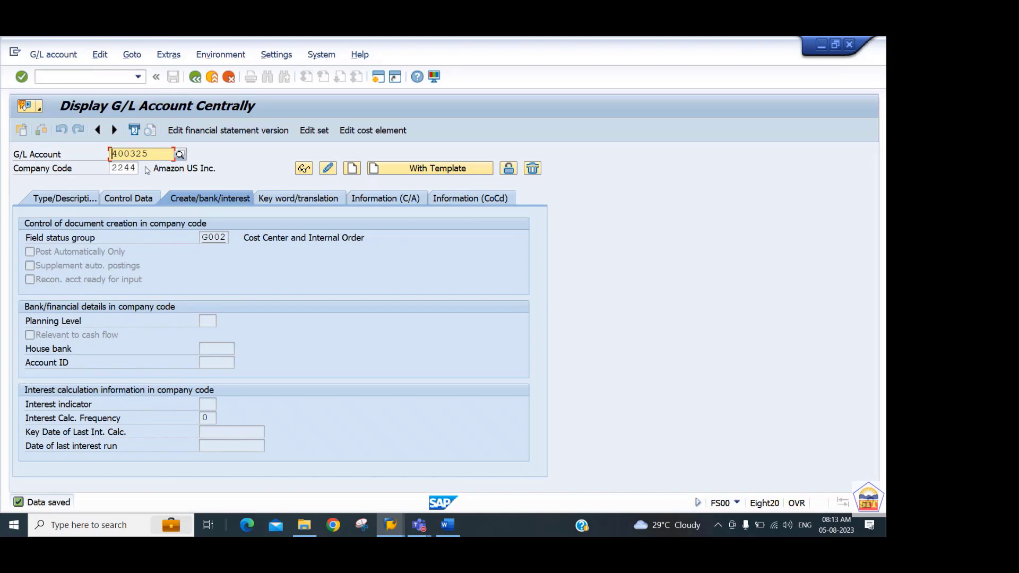
left_click(388, 132)
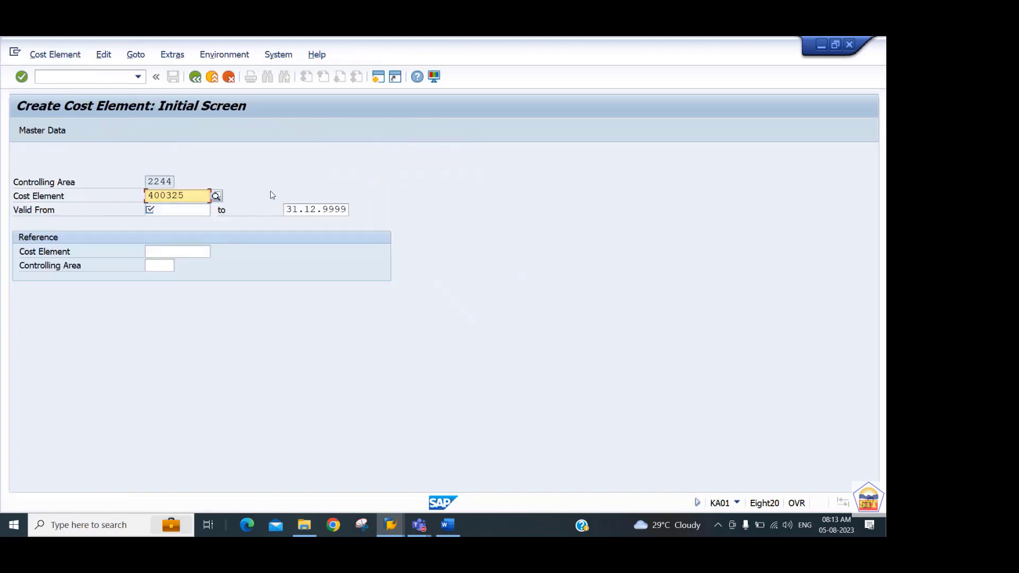
left_click(178, 210)
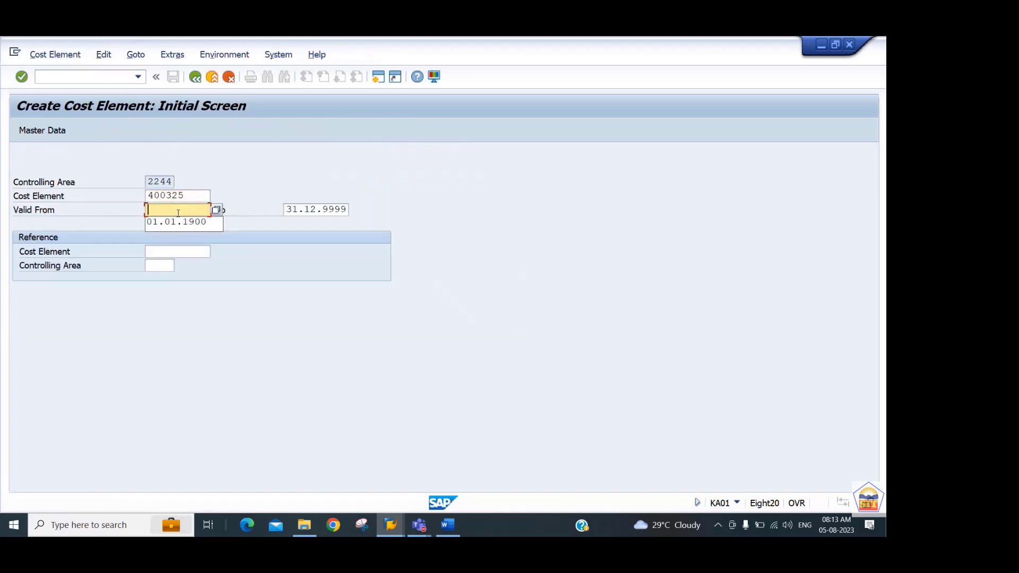
key("Down")
key("Tab")
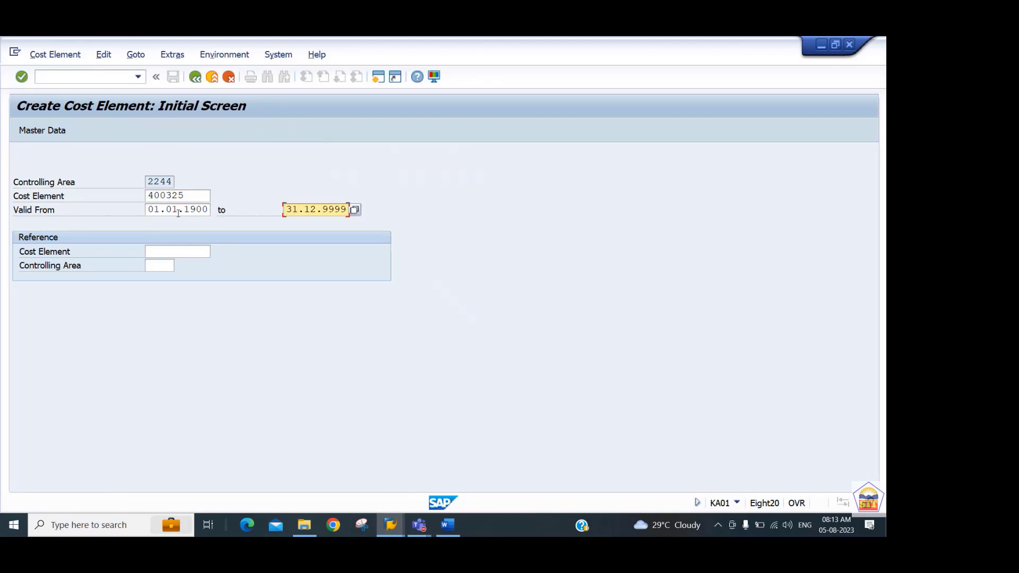
key("Return")
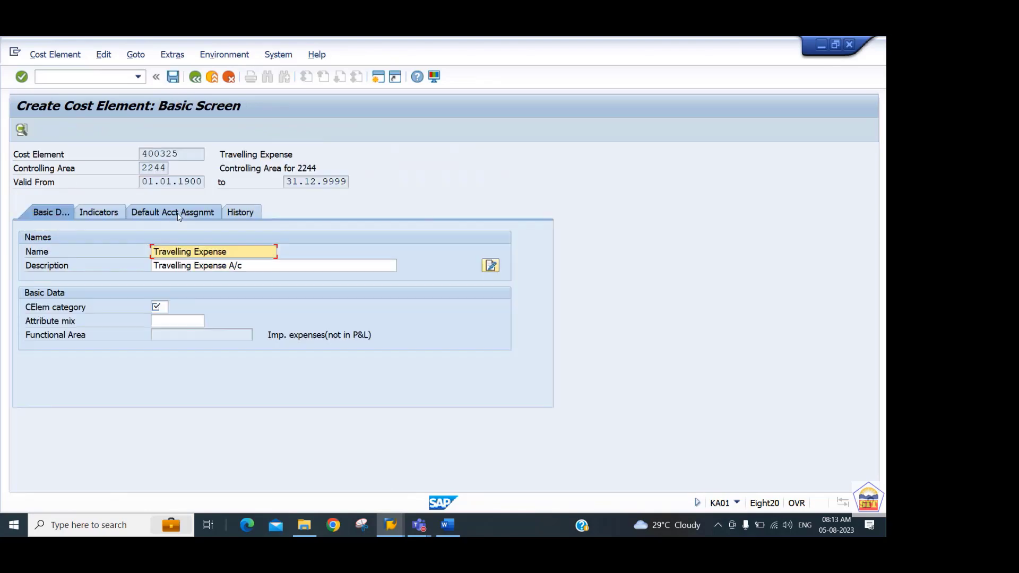
Assign cost element category 1 to the Travelling Expense cost element and save it.
left_click(162, 308)
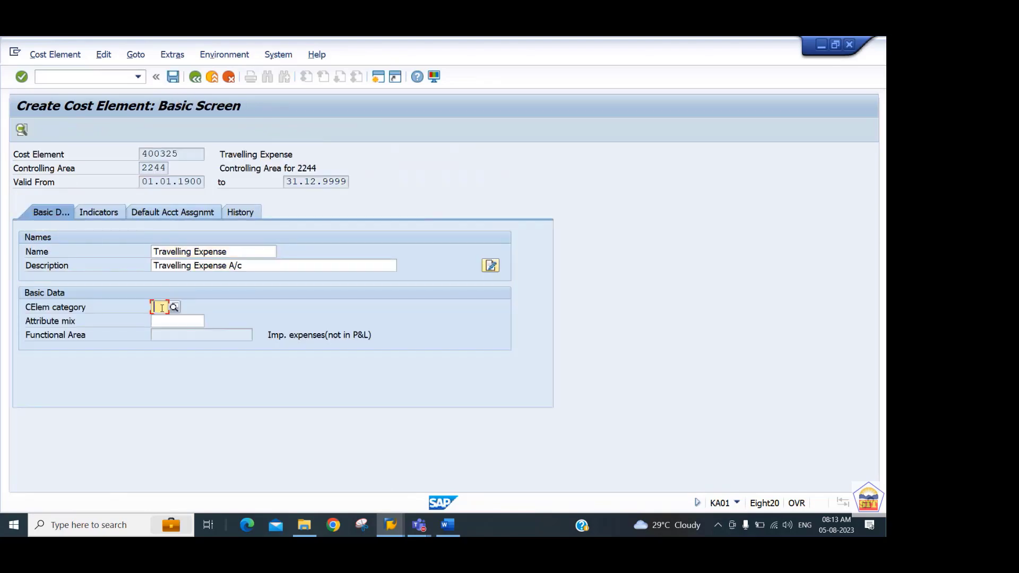
type("1")
key("Return")
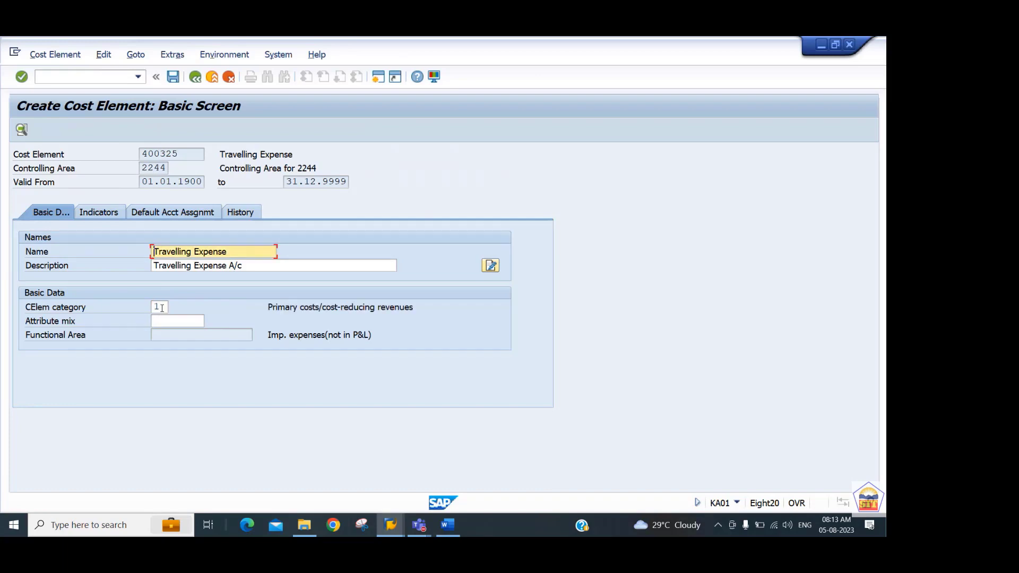
key("ctrl+s")
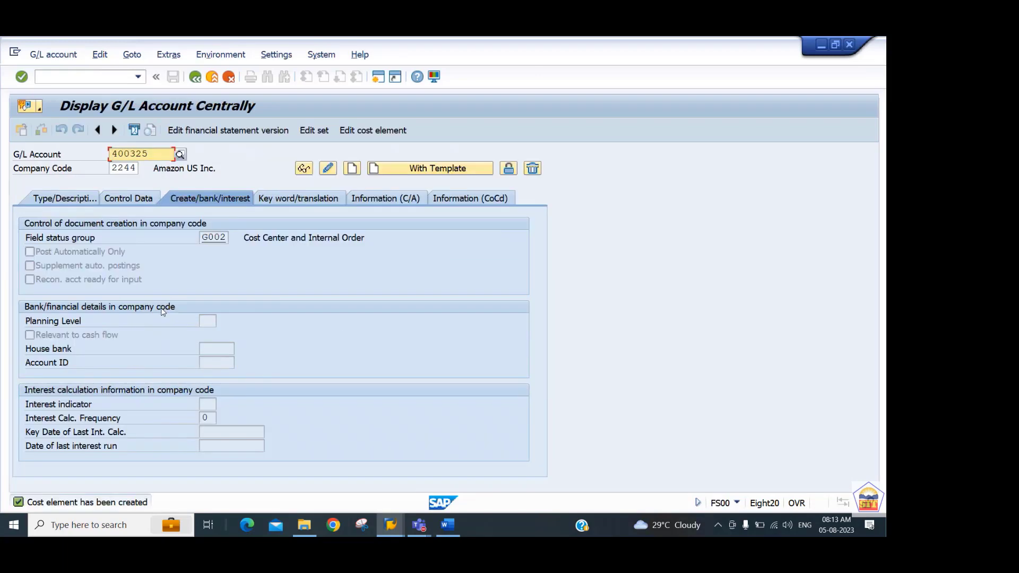
Consult Step 4 on internal order master records in the Word guide and start transaction KO01 in SAP.
key("alt+Tab")
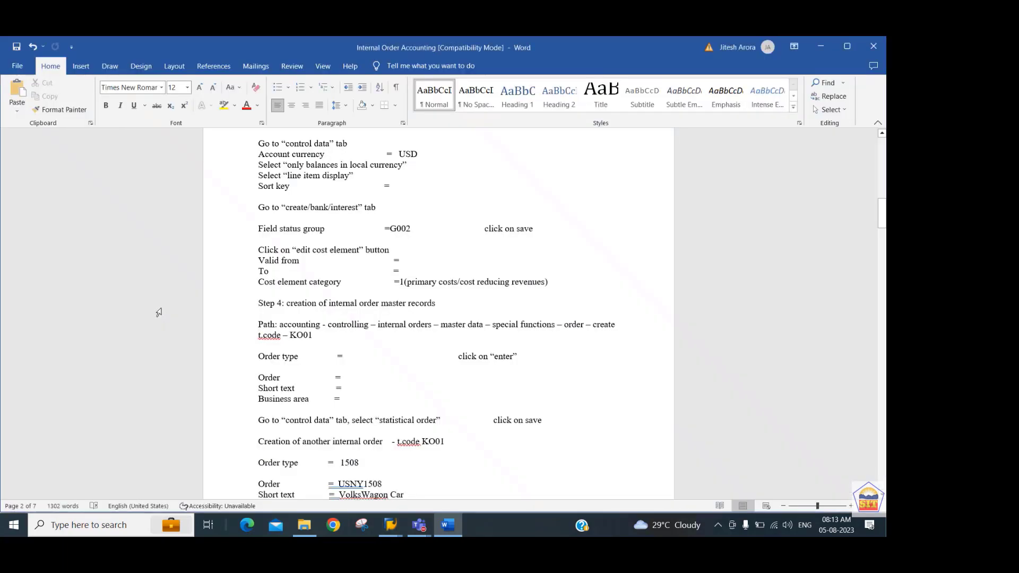
scroll(158, 313, "down", 6)
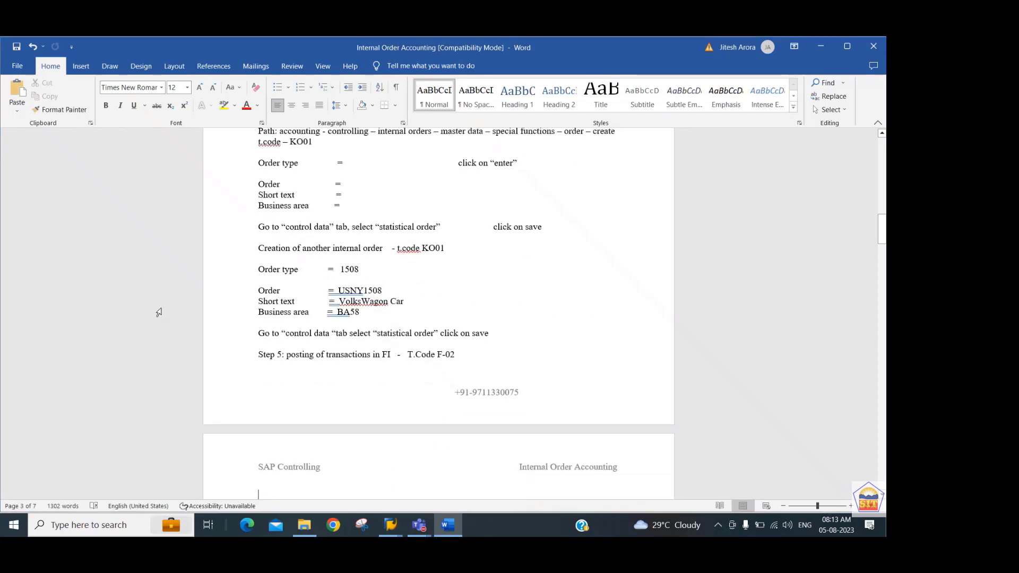
key("alt+Tab")
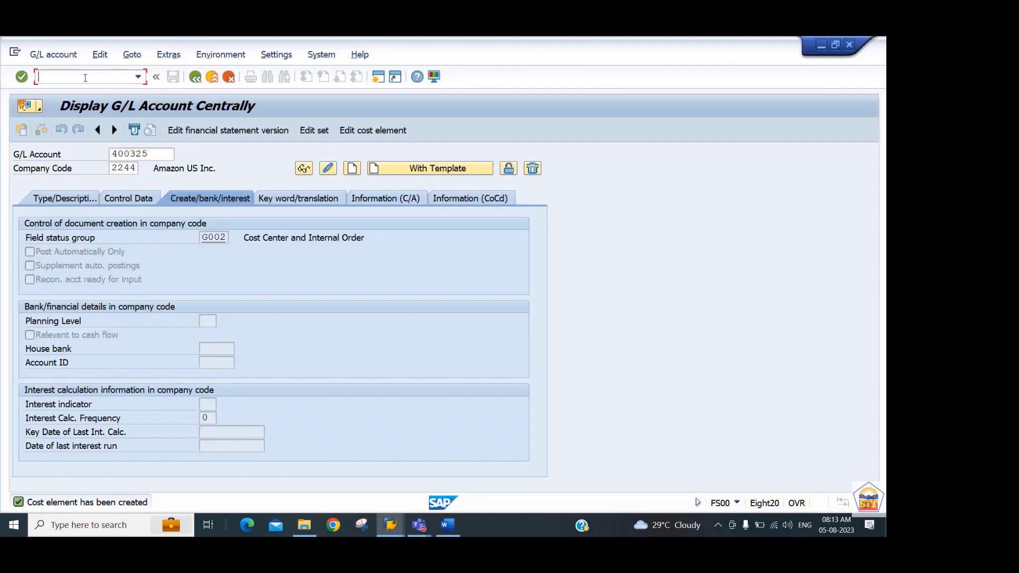
type("/nko01")
key("Return")
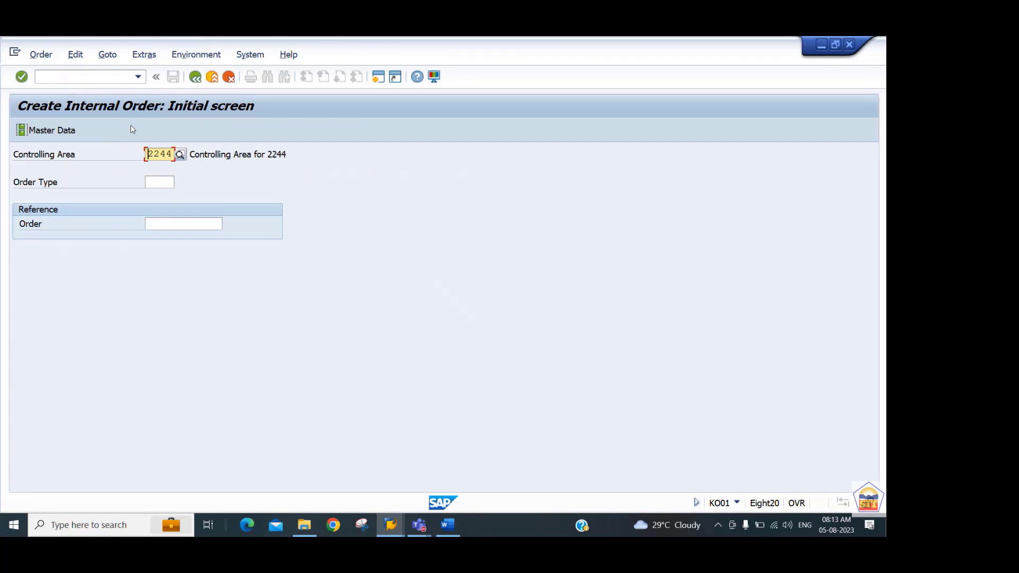
Enter order type ST44 for the new internal order and proceed to its master data.
key("Tab")
key("Tab")
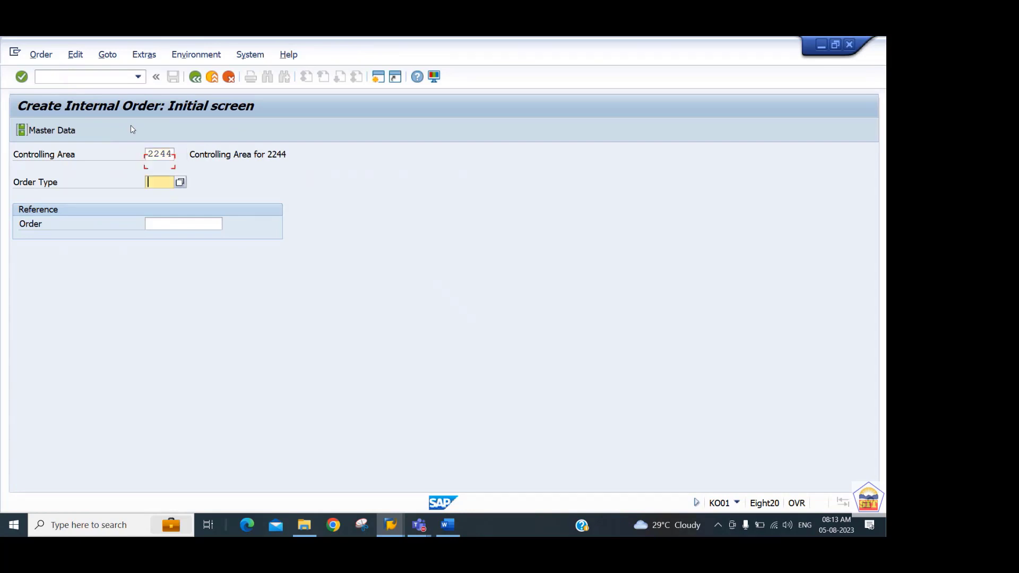
key("shift+Tab")
type("st44")
key("Return")
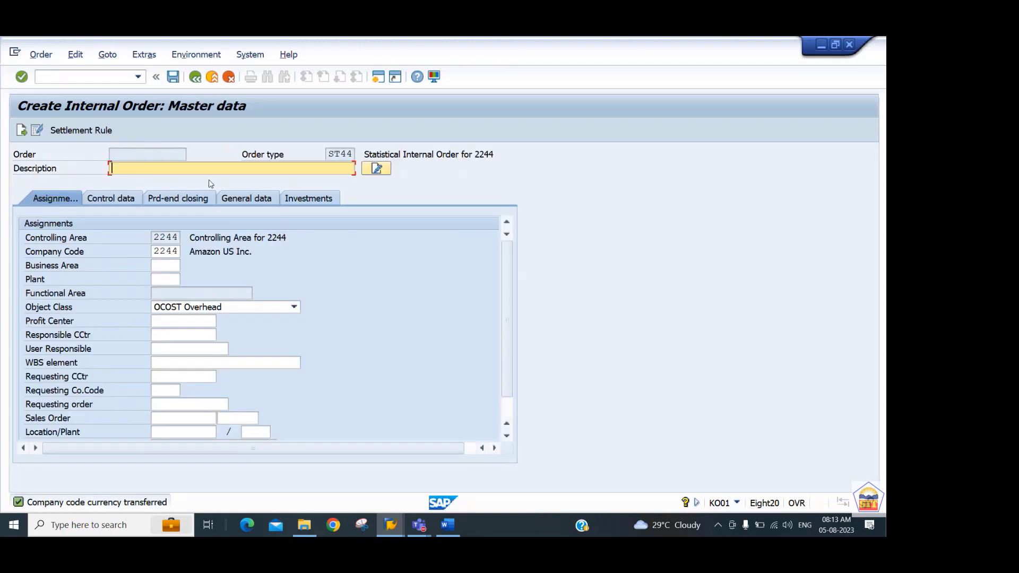
Describe the internal order as Statistical Internal Order 2244.
type("Statistical Internal Order 2244")
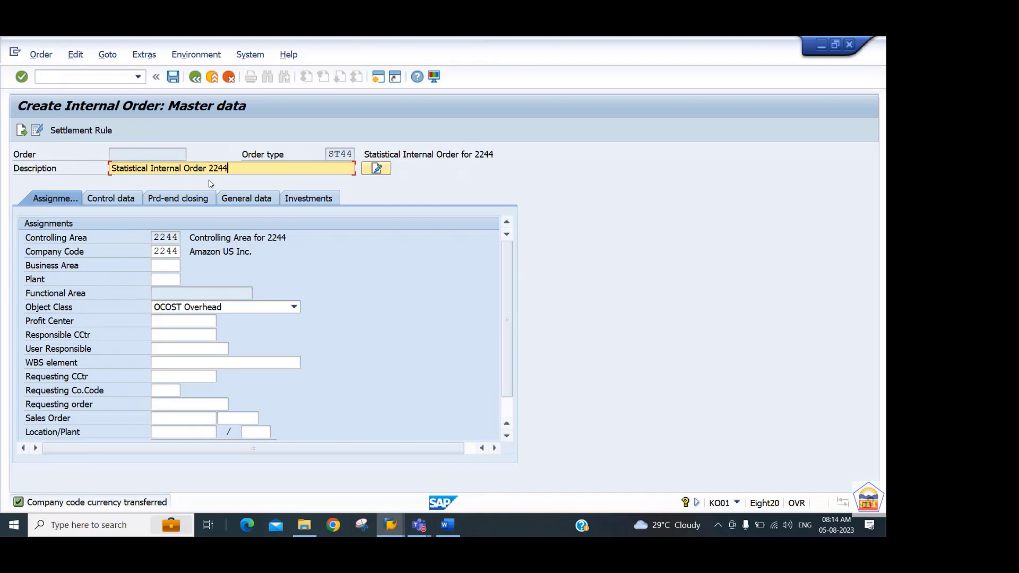
Assign profit center 4401_PCTR to the internal order.
key("Tab")
key("Tab")
key("Tab")
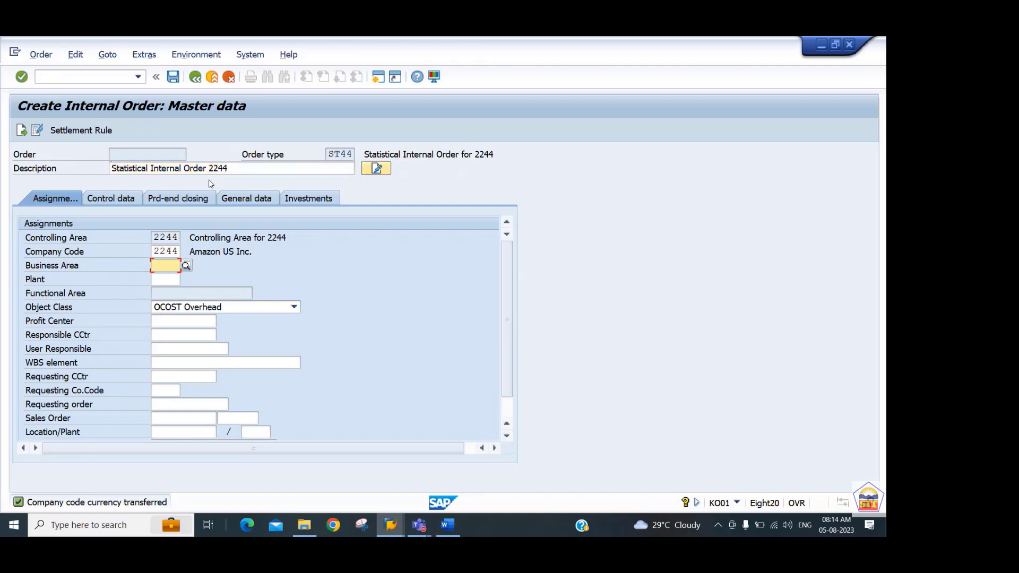
key("Tab")
key("Tab")
key("Tab")
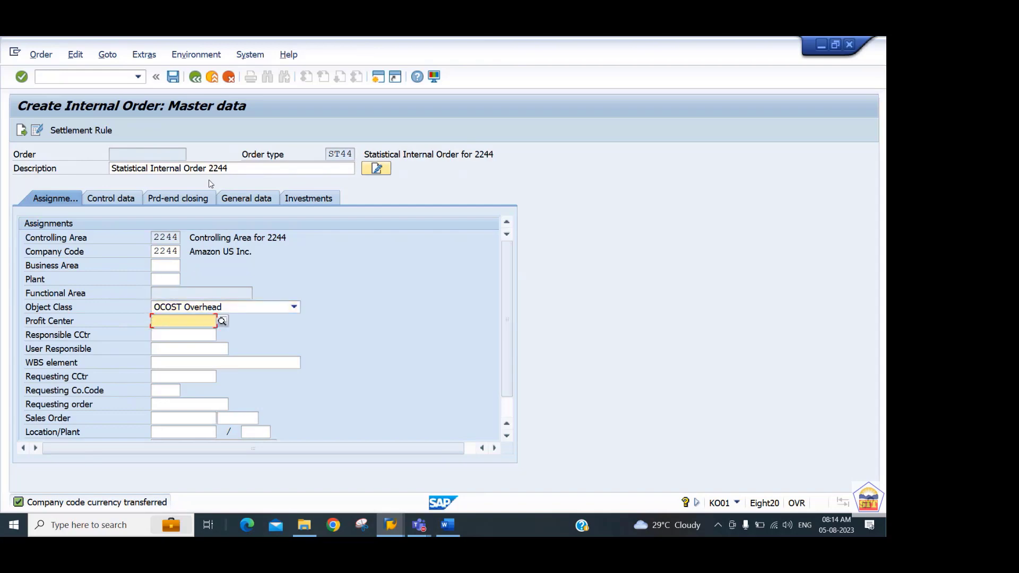
type("4401")
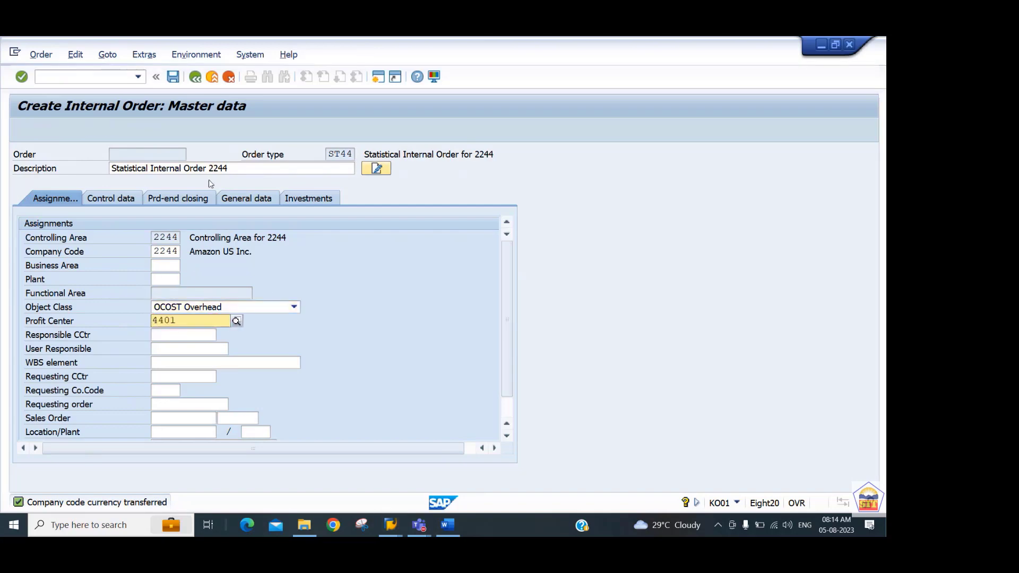
key("Down")
key("Return")
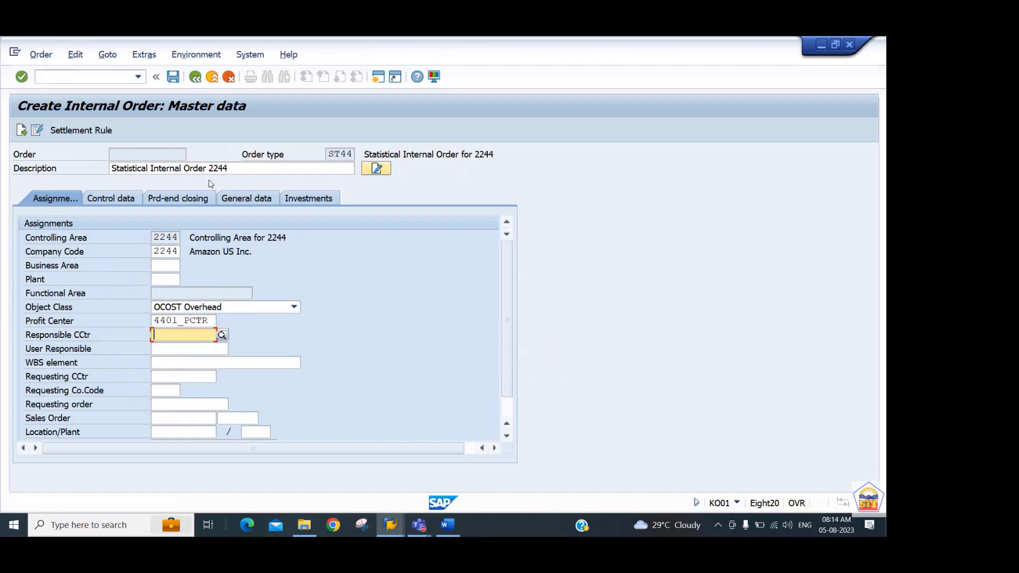
Withdraw the release of the internal order in its control data.
left_click(121, 199)
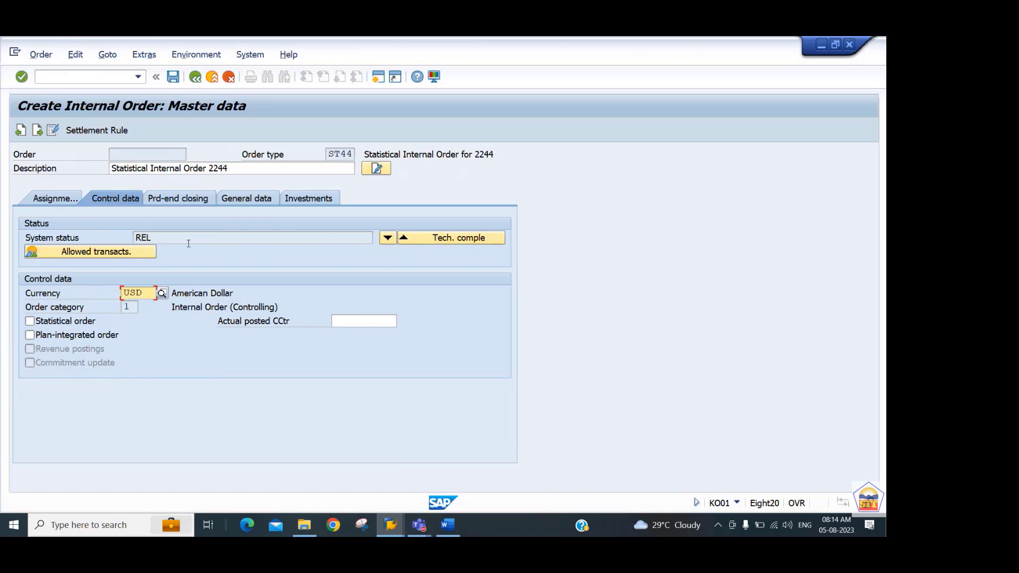
left_click(387, 239)
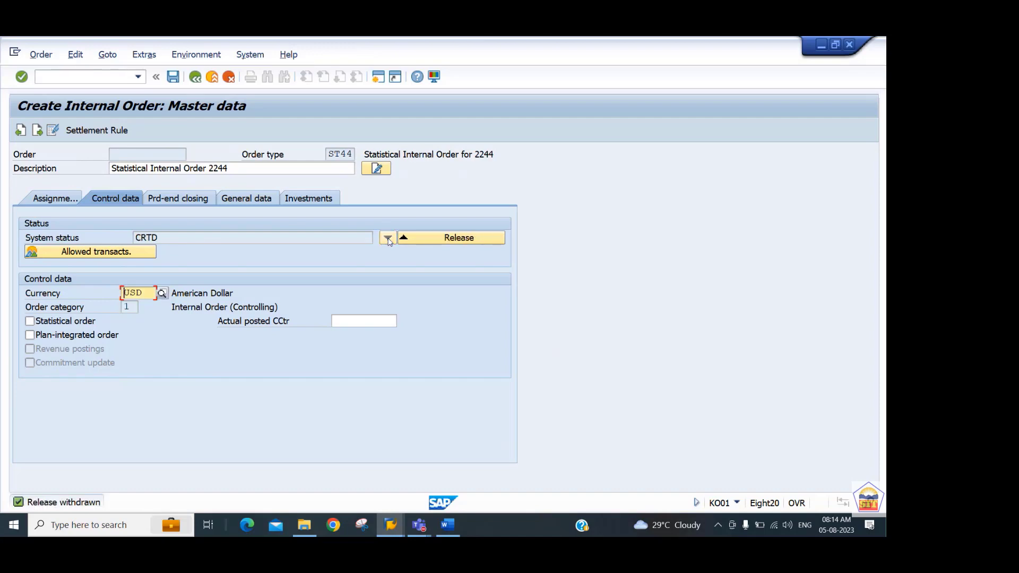
Release the internal order and save it as a statistical order.
left_click(443, 240)
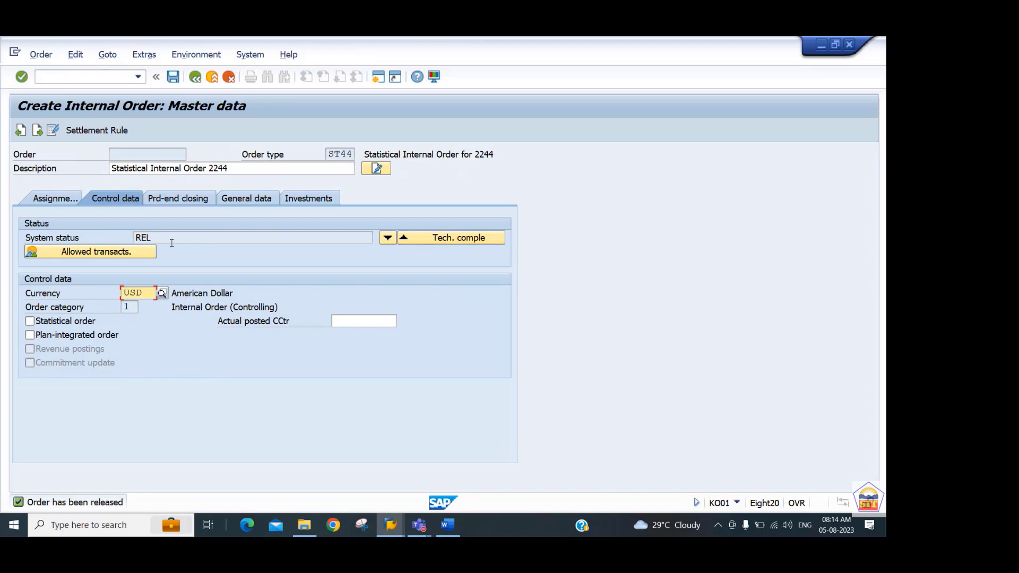
left_click(67, 328)
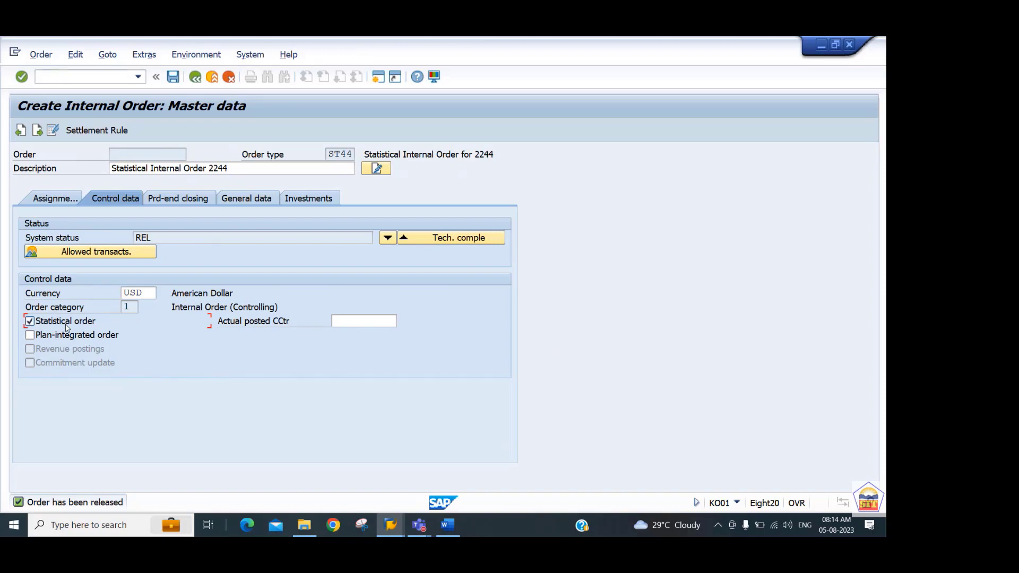
key("ctrl+s")
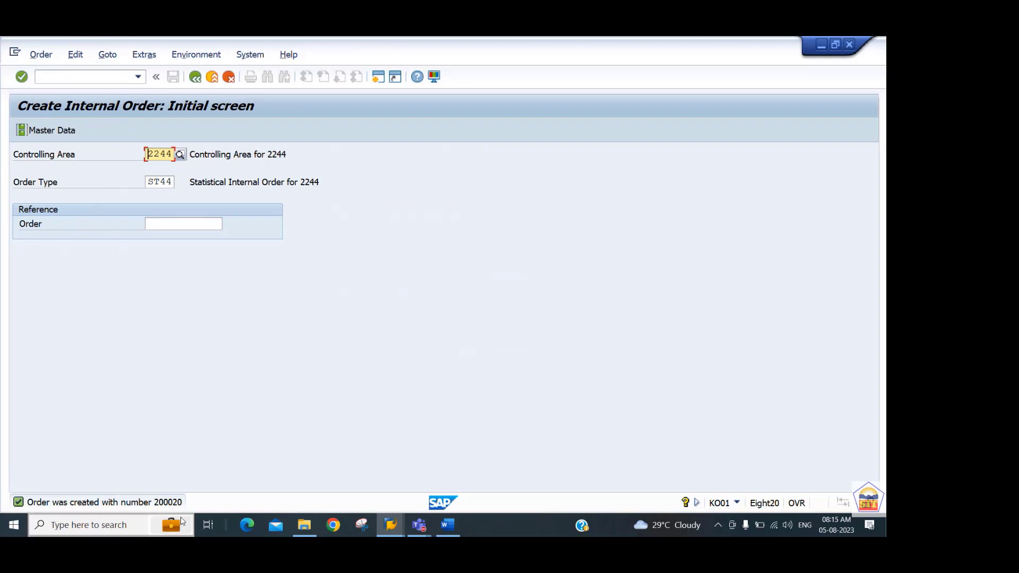
mouse_move(180, 519)
left_click(607, 410)
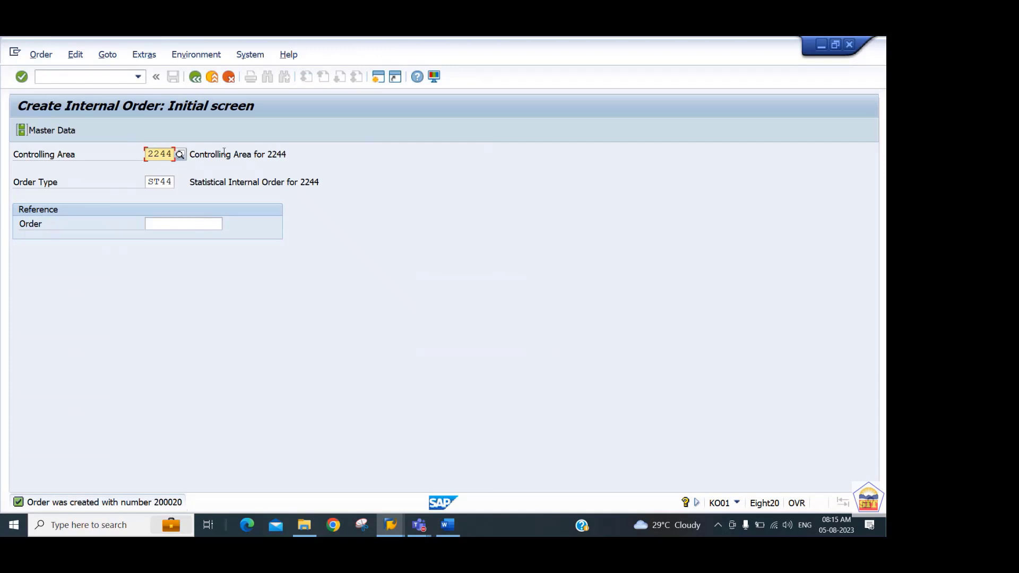
Call up the G/L account posting transaction with /nf-02.
left_click(69, 78)
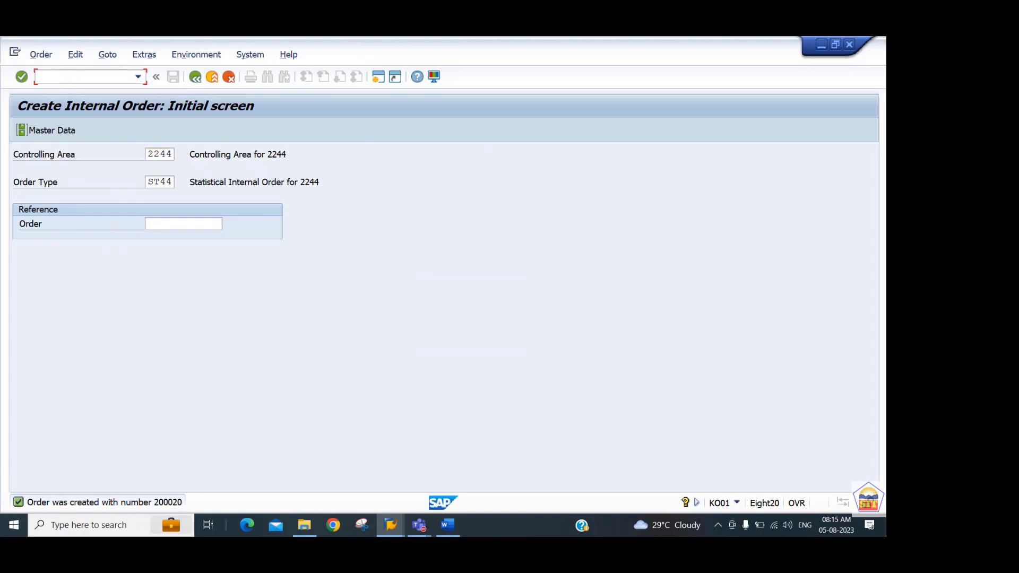
type("/nf-02")
key("Return")
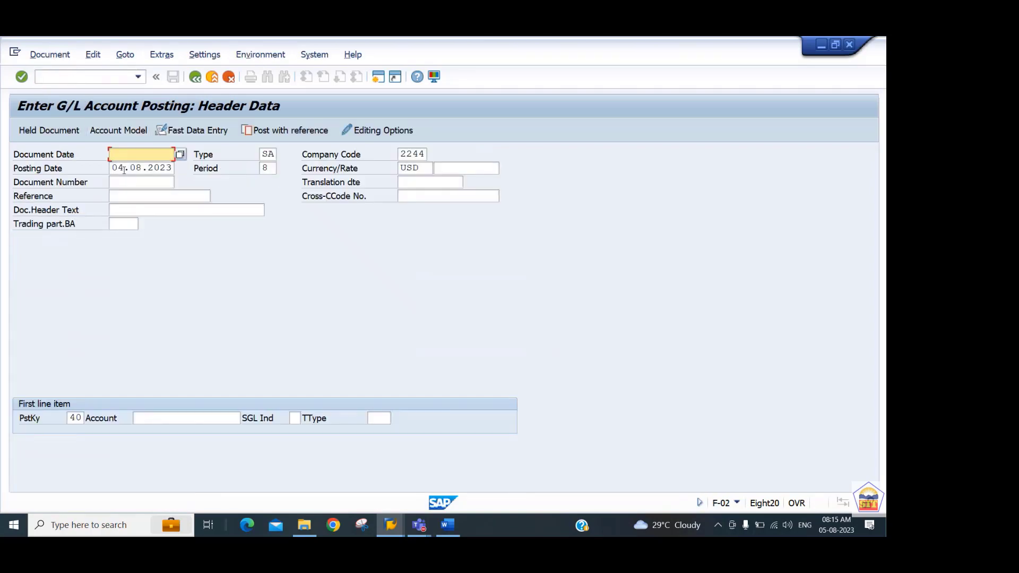
Set the document date of the G/L posting to 04.08.2023.
type("04.08.")
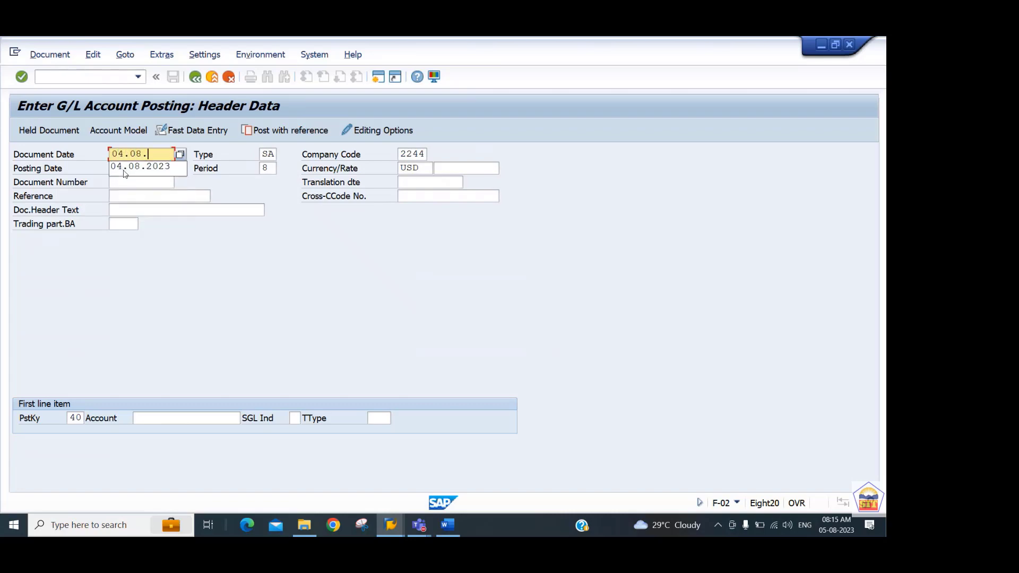
left_click(124, 169)
key("Tab")
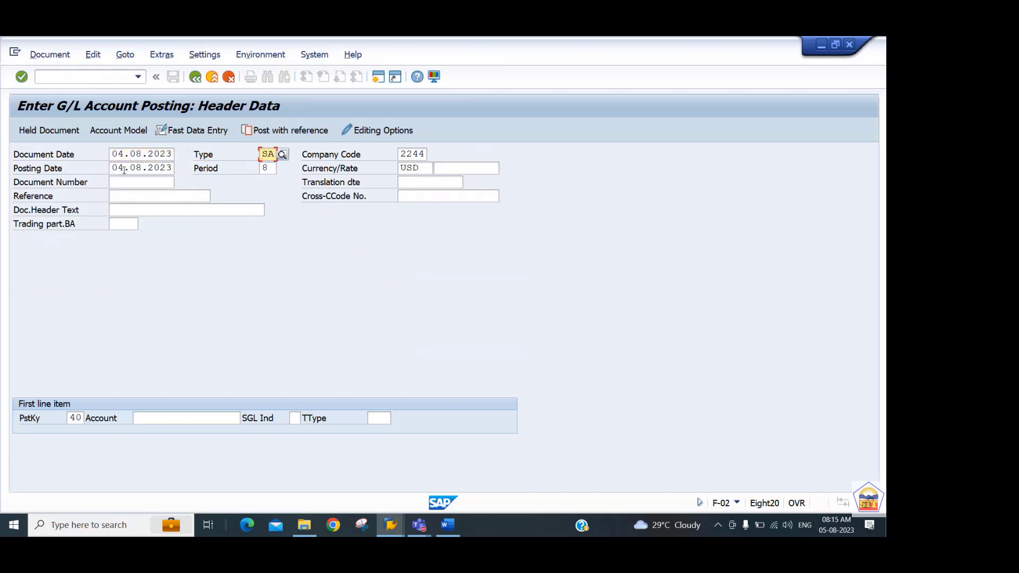
Enter G/L account 400325 for the first line item with posting key 40 and proceed to its details.
key("Tab")
key("Tab")
key("Tab")
key("Tab")
key("Tab")
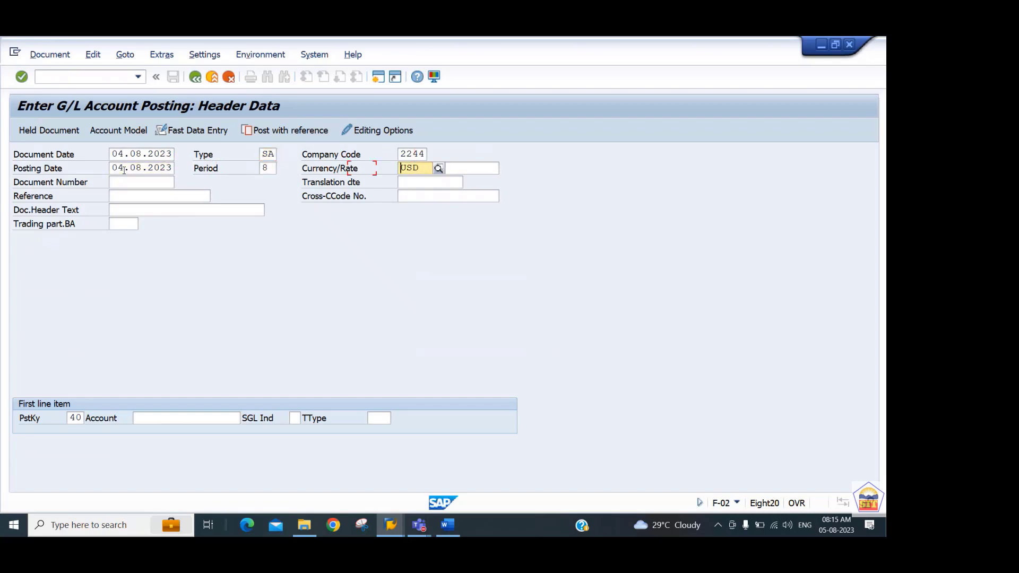
key("Tab")
key("Tab")
key("Tab")
key("Tab")
key("Tab")
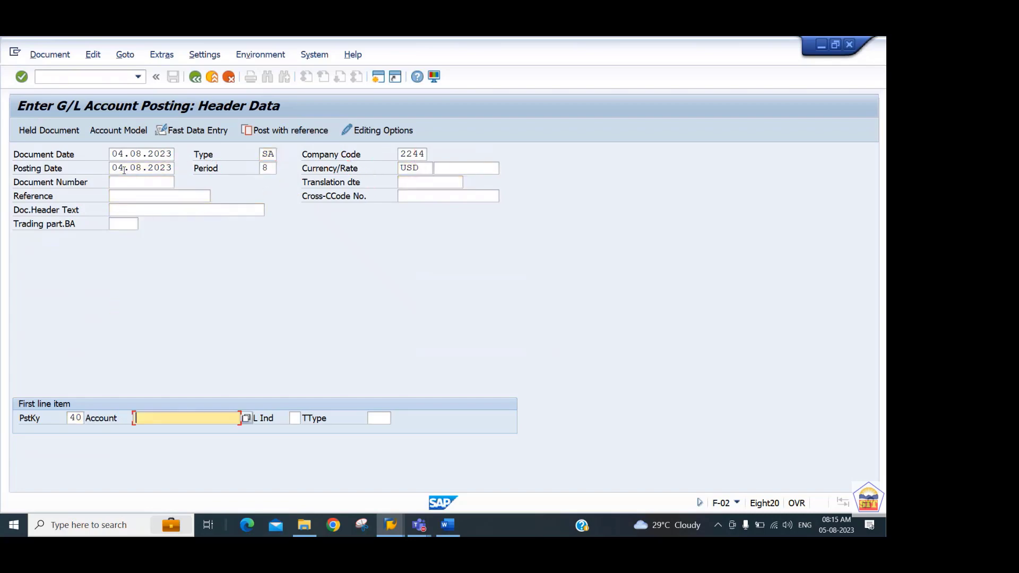
type("40032")
type("5")
key("Return")
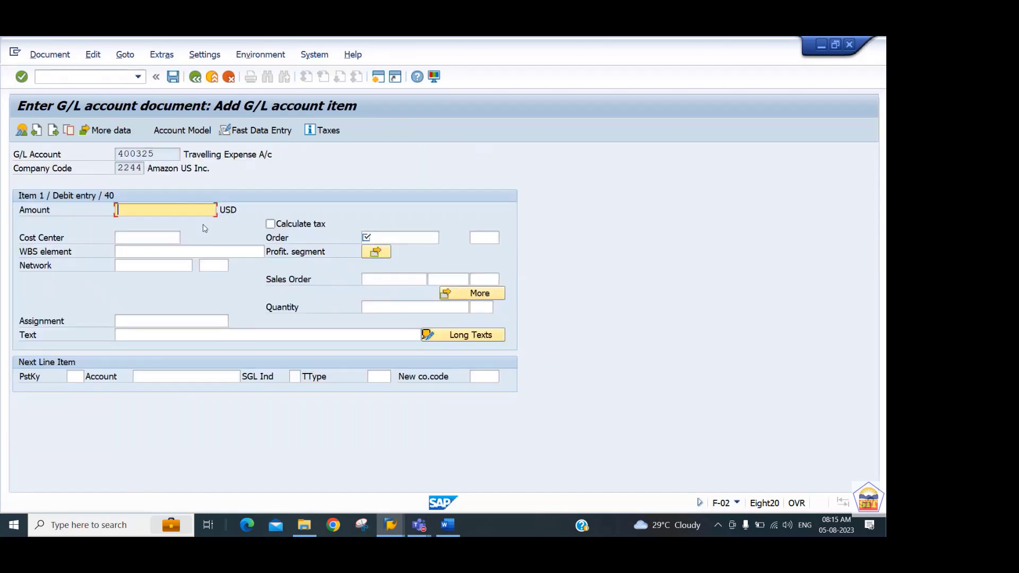
Set the debit item's amount to 55000 USD and look up and assign Statistical Internal Order 2244 to it.
type("55000")
key("Return")
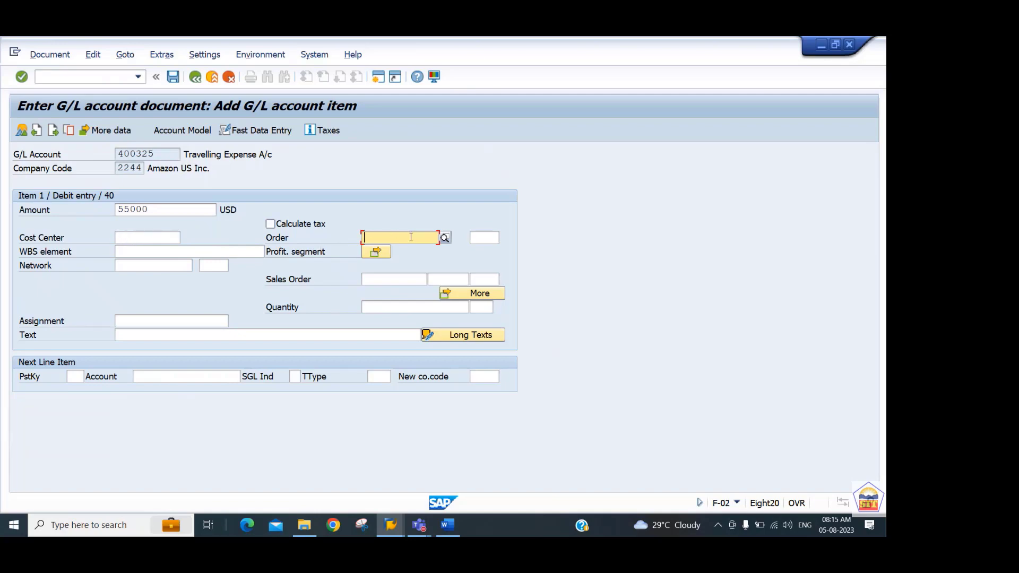
key("Return")
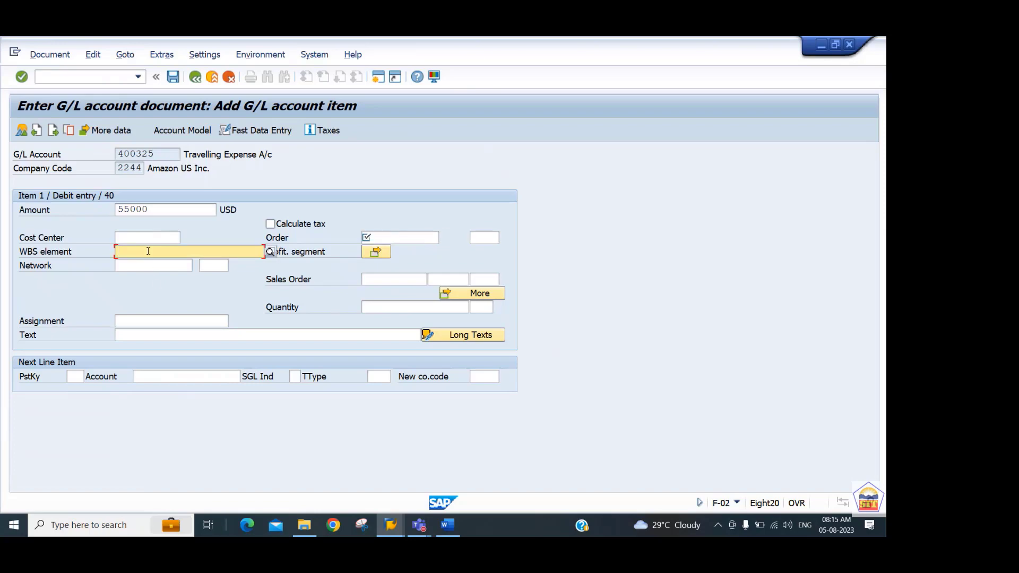
left_click(139, 263)
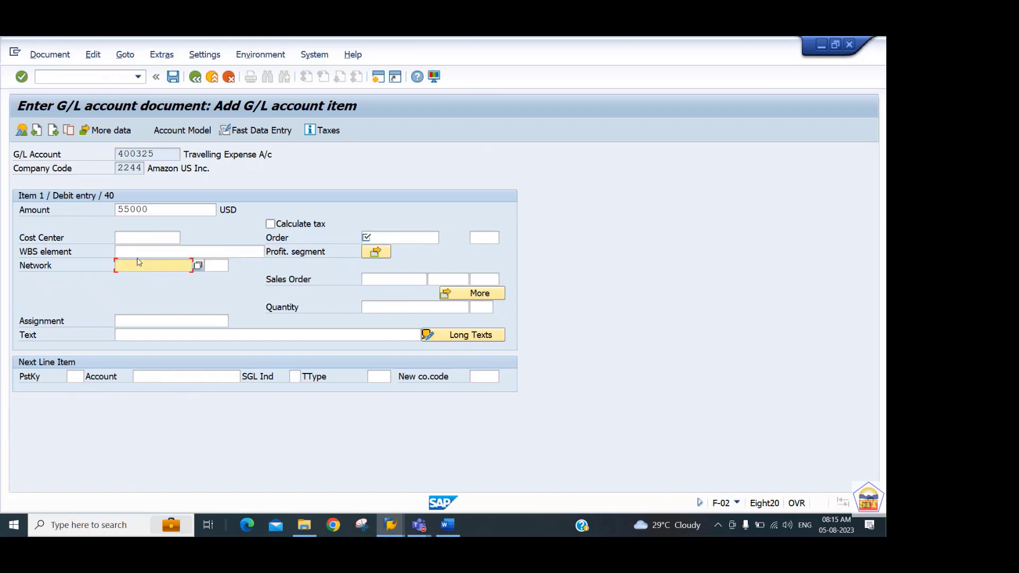
left_click(391, 237)
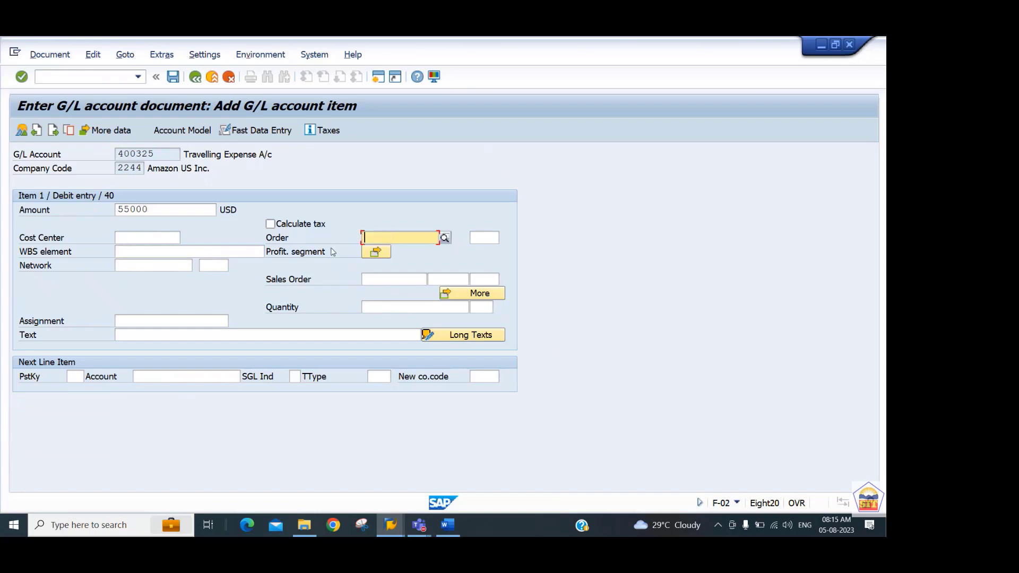
left_click(163, 240)
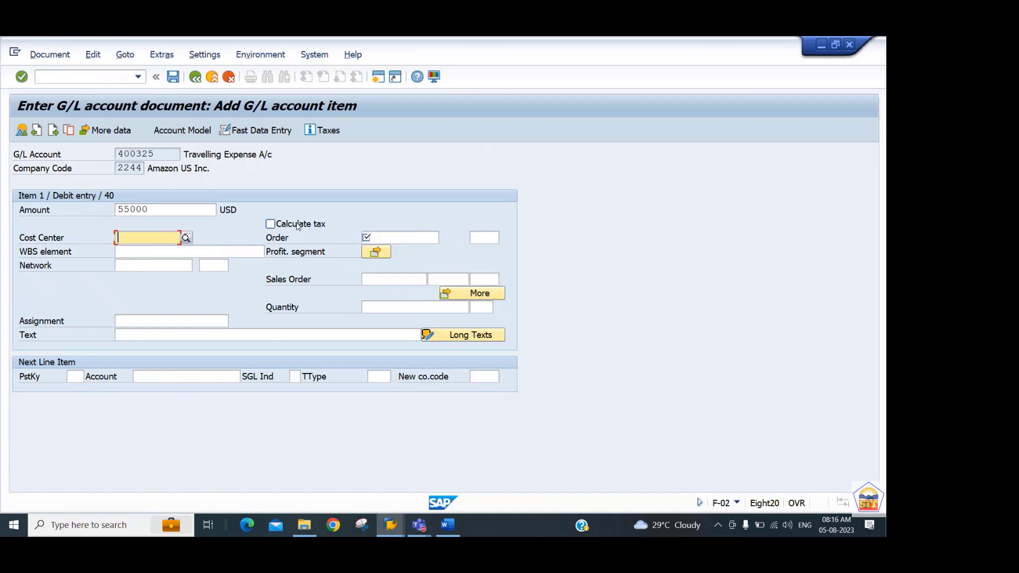
left_click(414, 239)
left_click(444, 238)
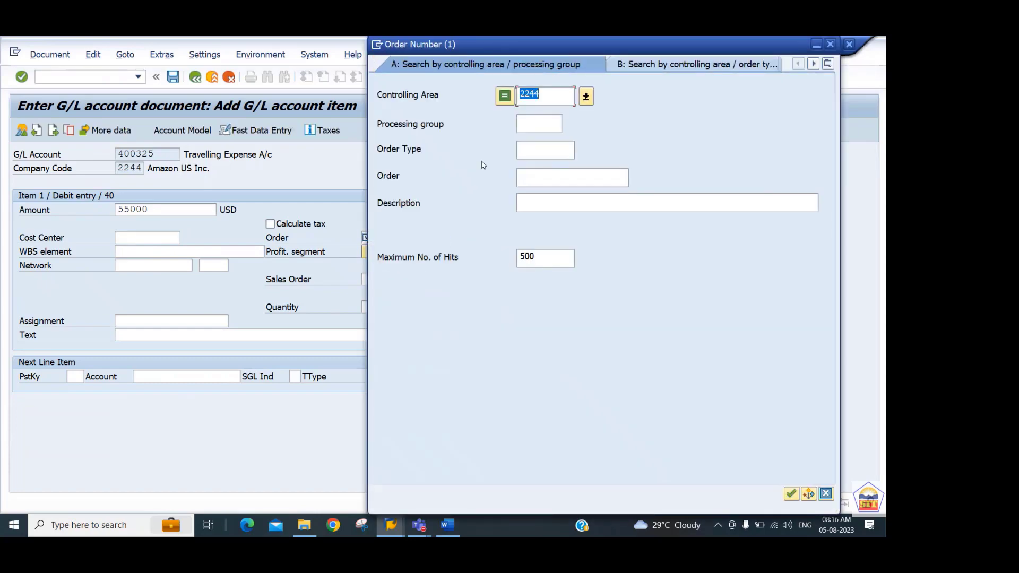
key("Return")
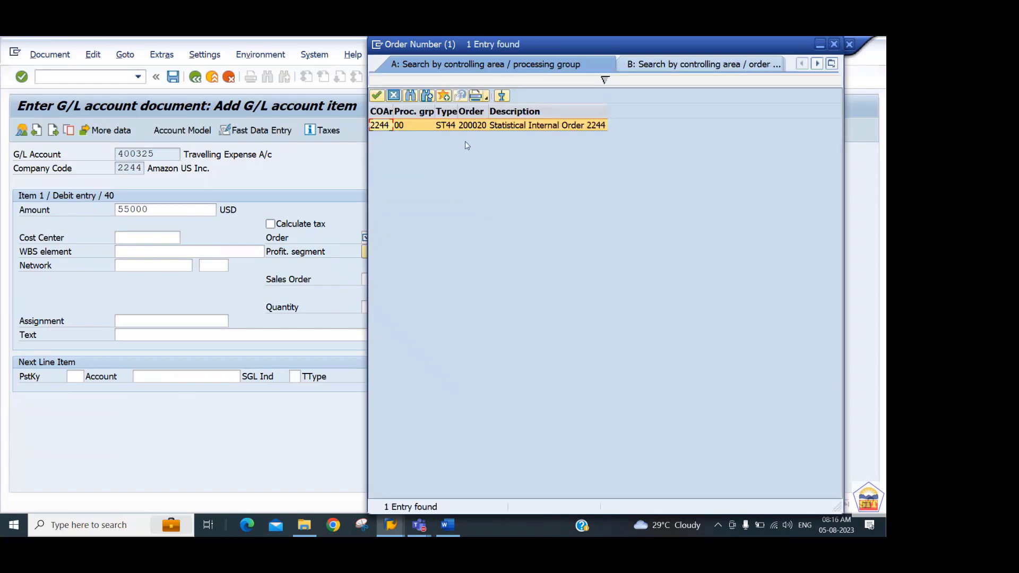
double_click(389, 125)
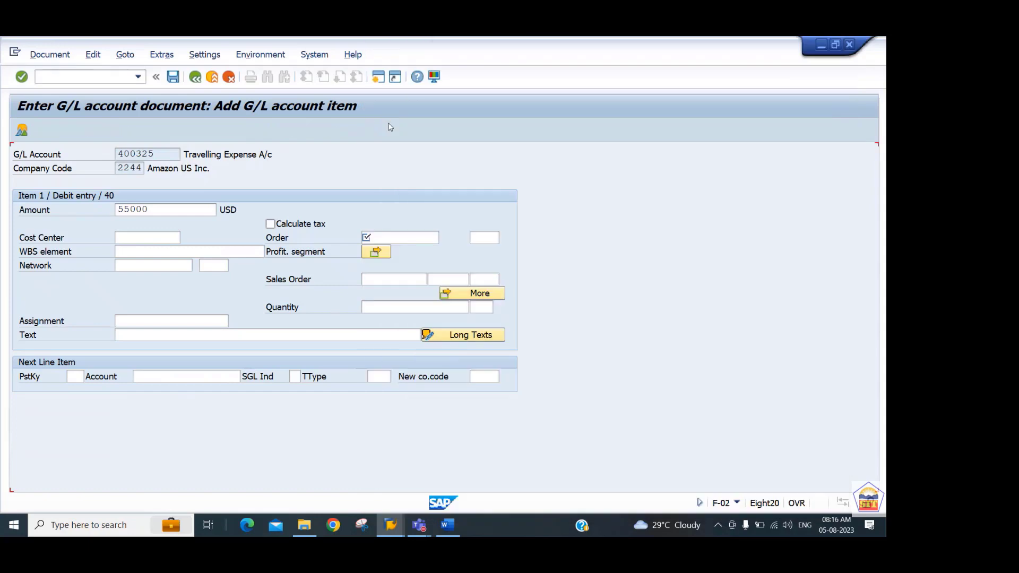
Give the debit item the text travel expense and enter posting key 50 with account 200100 for the next line item.
left_click(149, 337)
type("tr")
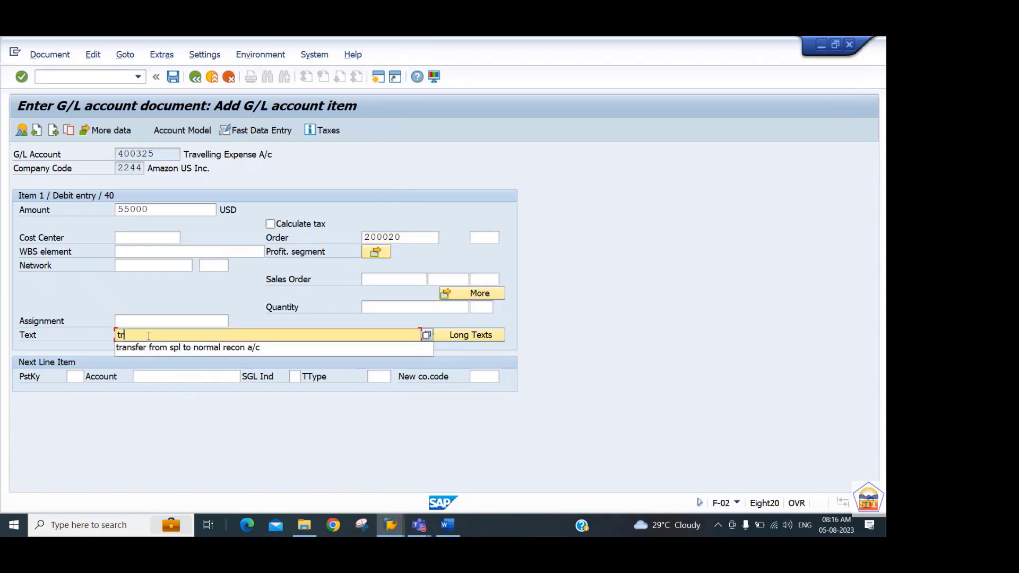
type("avel")
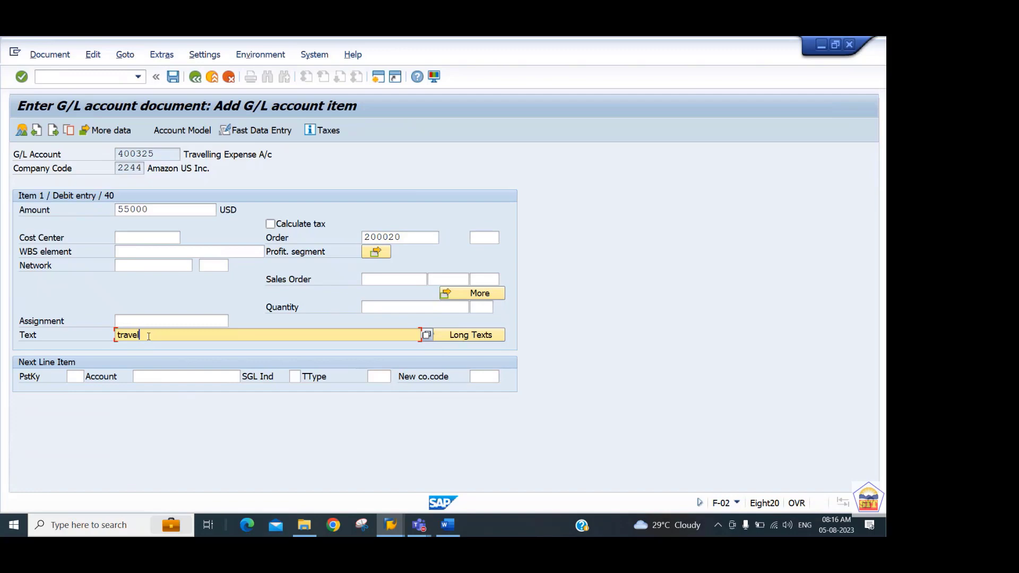
type(" expense")
key("Tab")
type("50")
key("Tab")
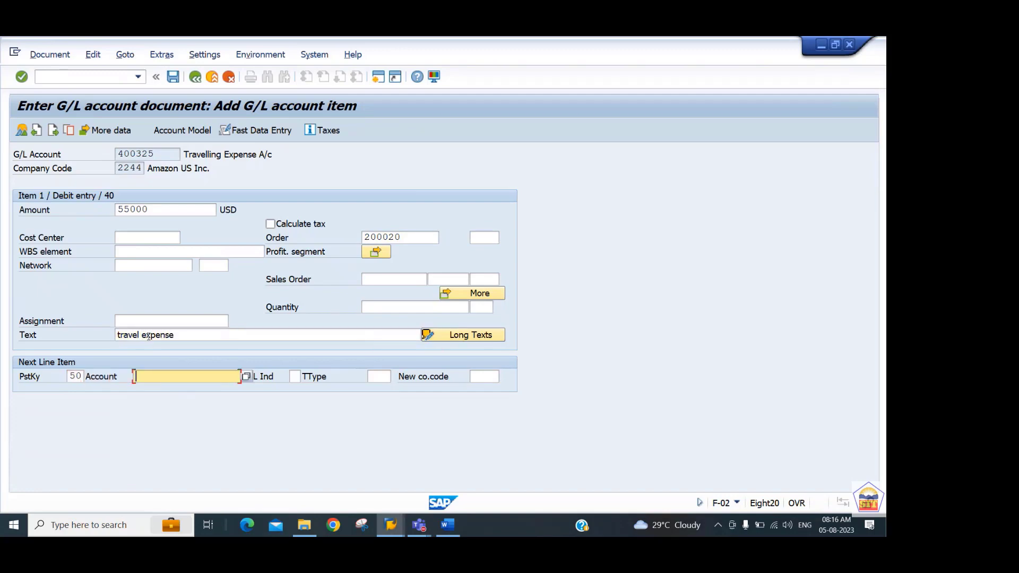
type("200100")
key("Return")
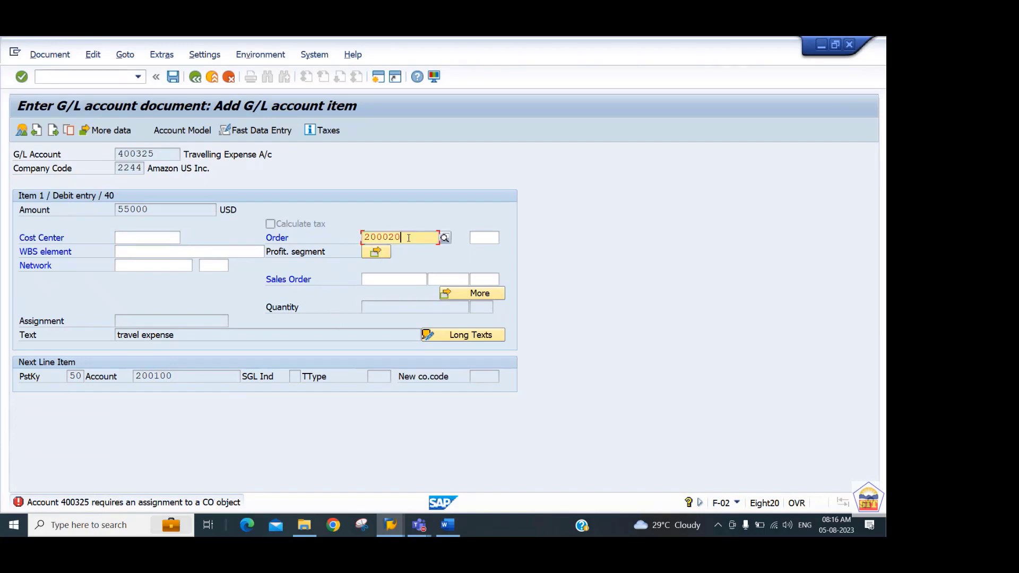
Assign cost center 440101 to the travelling expense item alongside the order and proceed to the credit item.
left_click_drag(408, 239, 339, 249)
left_click_drag(415, 240, 356, 243)
left_click(146, 234)
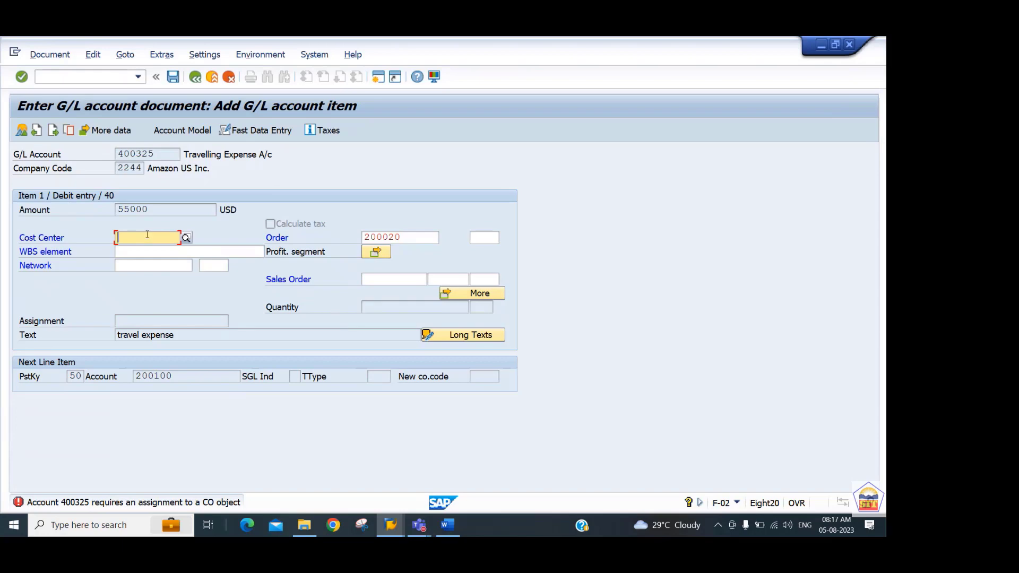
type("44010")
key("Return")
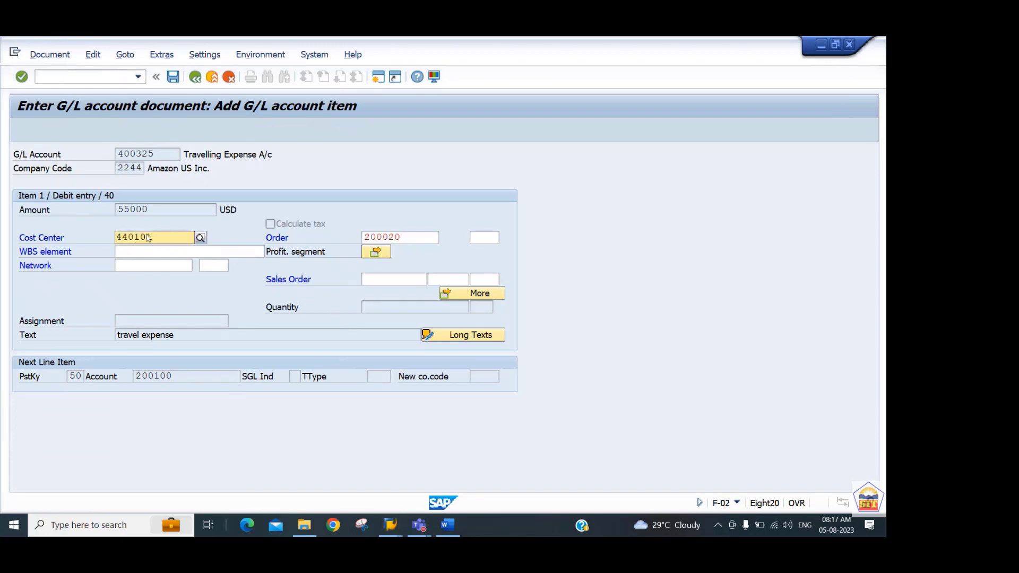
type("1")
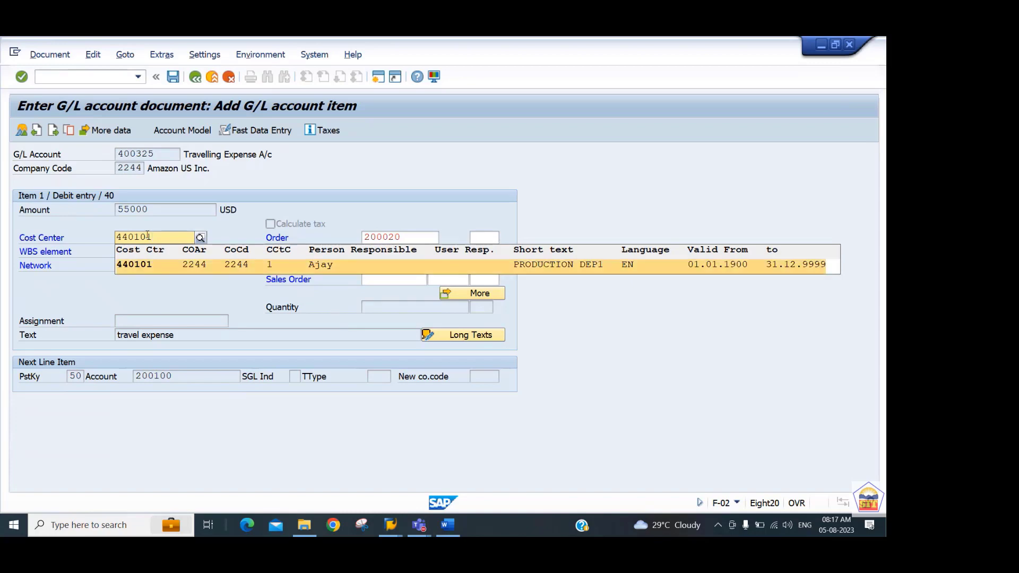
key("Return")
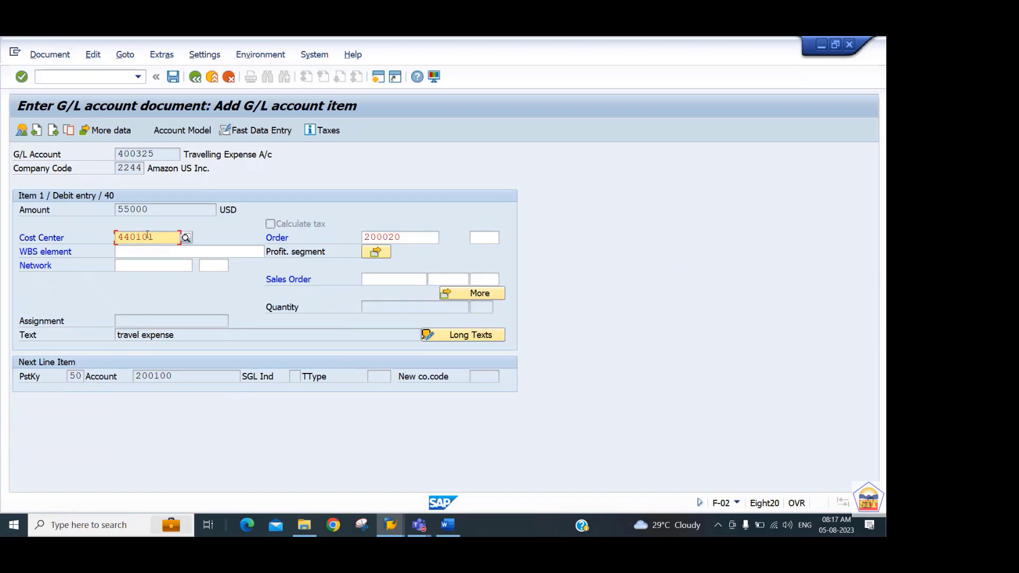
key("Return")
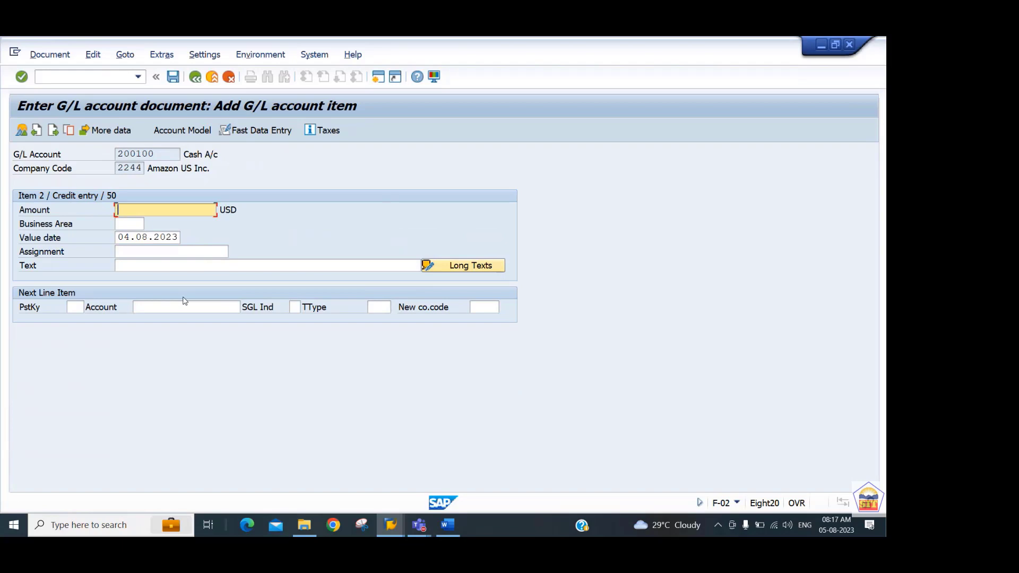
Complete the cash credit item with amount * and text +, and post the document from its overview.
type("*")
key("Tab")
key("Tab")
key("Tab")
key("Tab")
type("+")
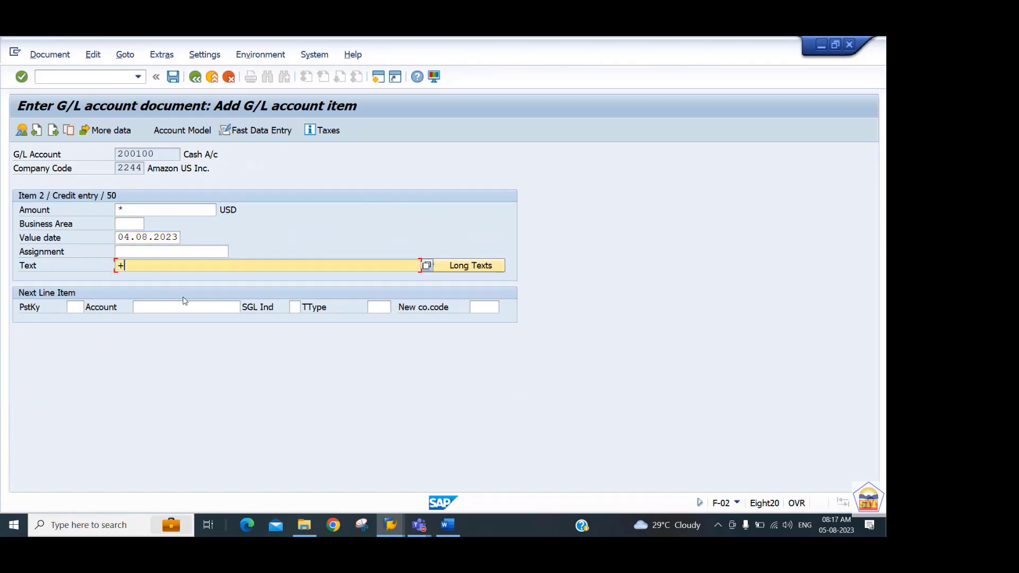
key("Return")
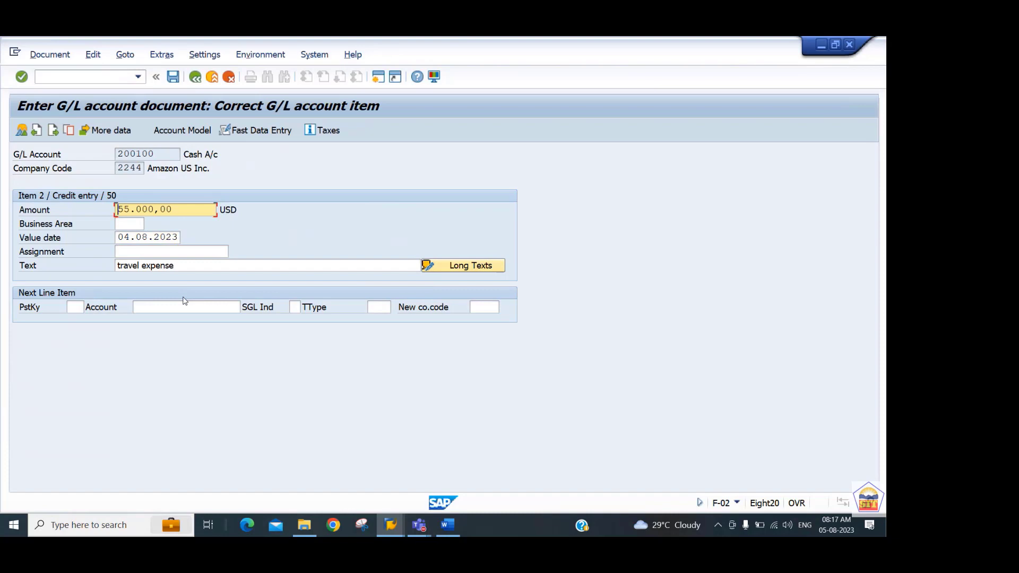
left_click(21, 131)
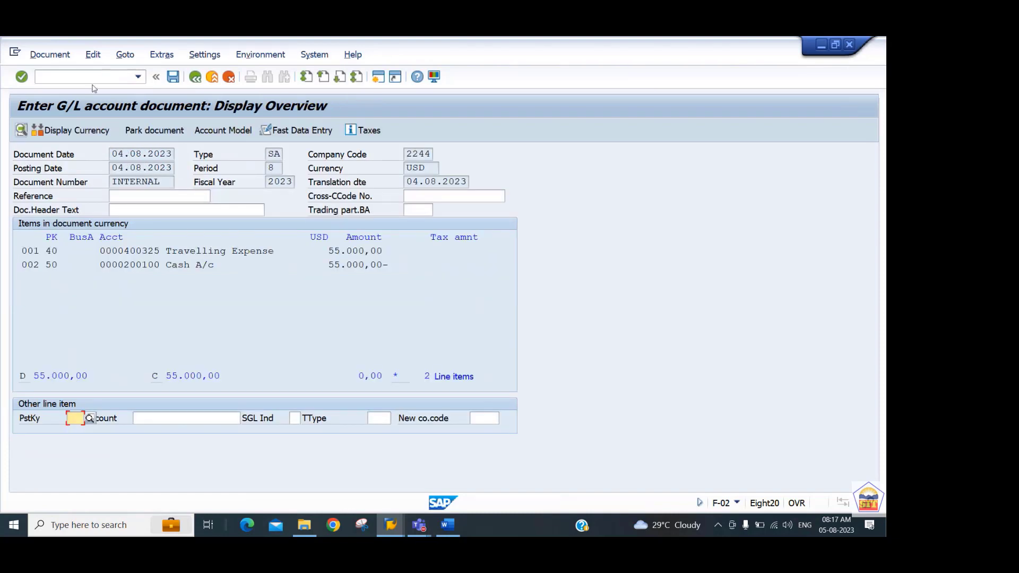
left_click(173, 77)
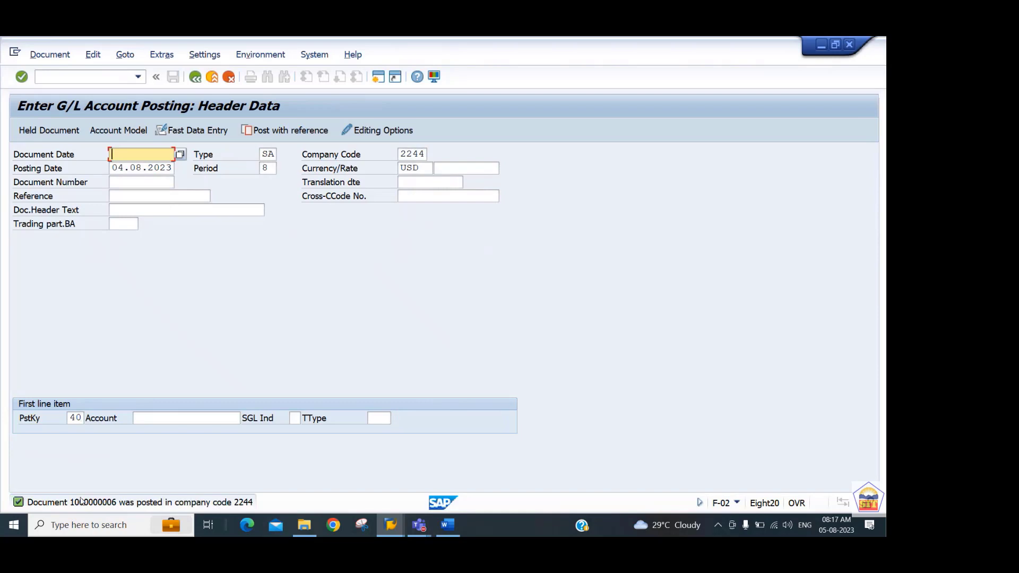
Display the posted document and examine the account assignments of its Travelling Expense line item.
left_click(53, 56)
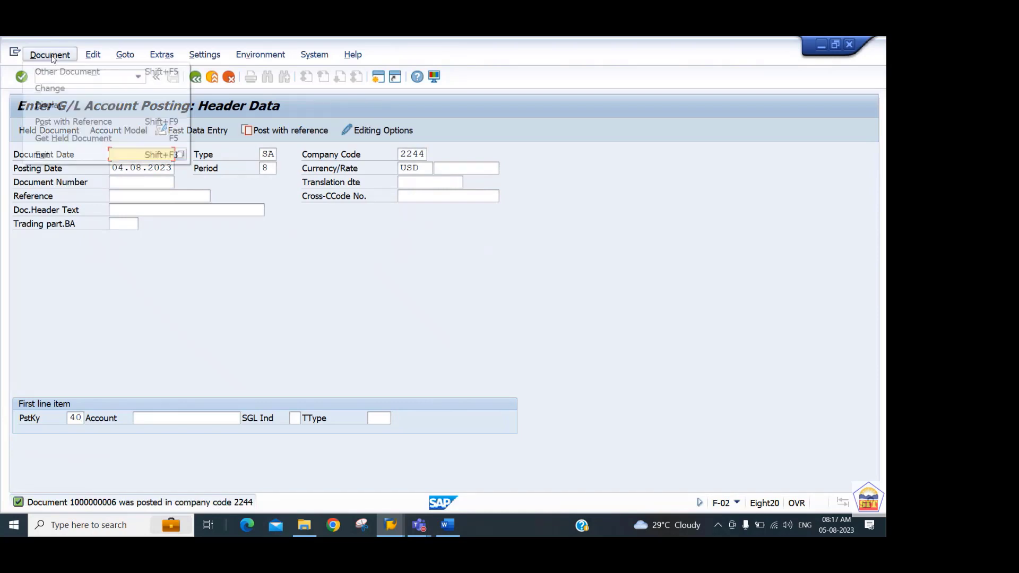
left_click(50, 105)
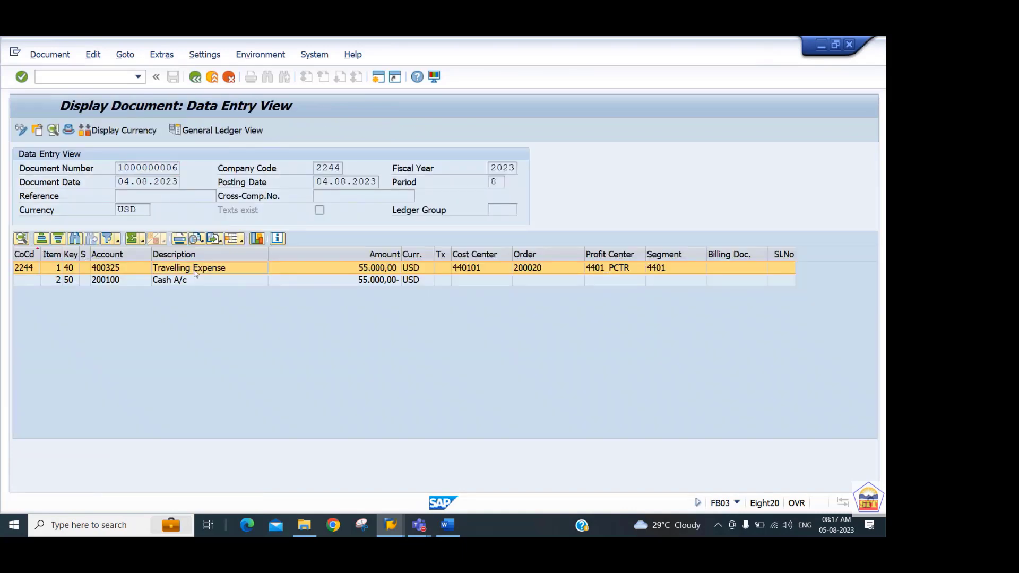
double_click(195, 269)
double_click(175, 265)
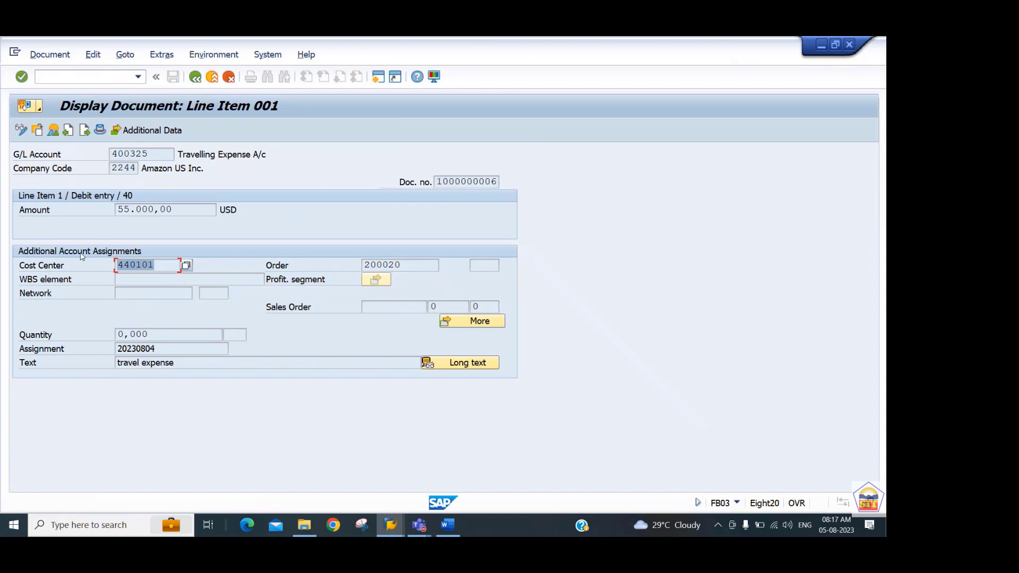
Check the order assigned to the travelling expense item and copy transaction code KPF6 from Step 6 of the Word guide.
left_click(407, 264)
double_click(407, 264)
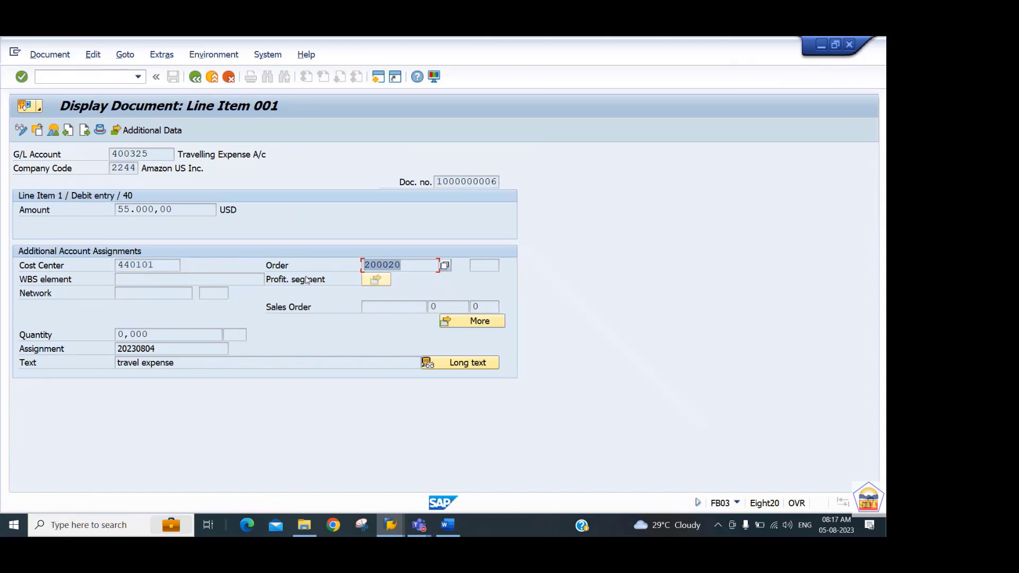
key("alt+Tab")
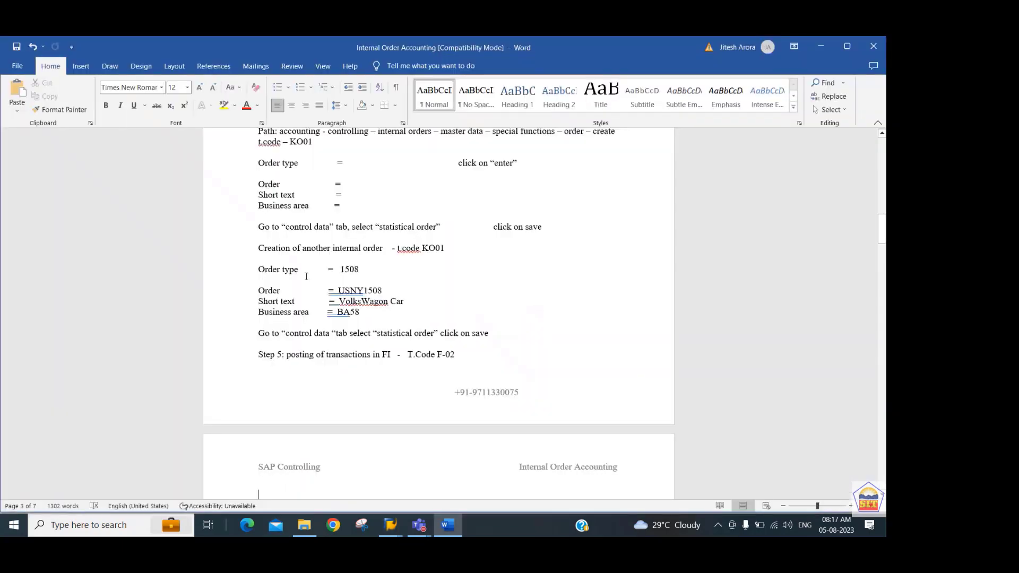
scroll(306, 276, "down", 1)
scroll(306, 276, "down", 3)
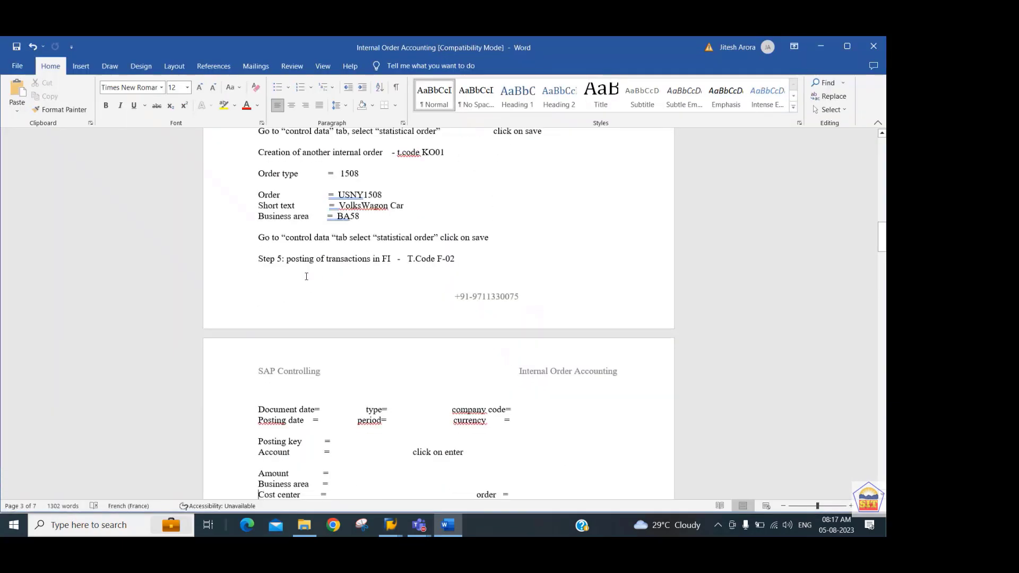
scroll(306, 276, "down", 5)
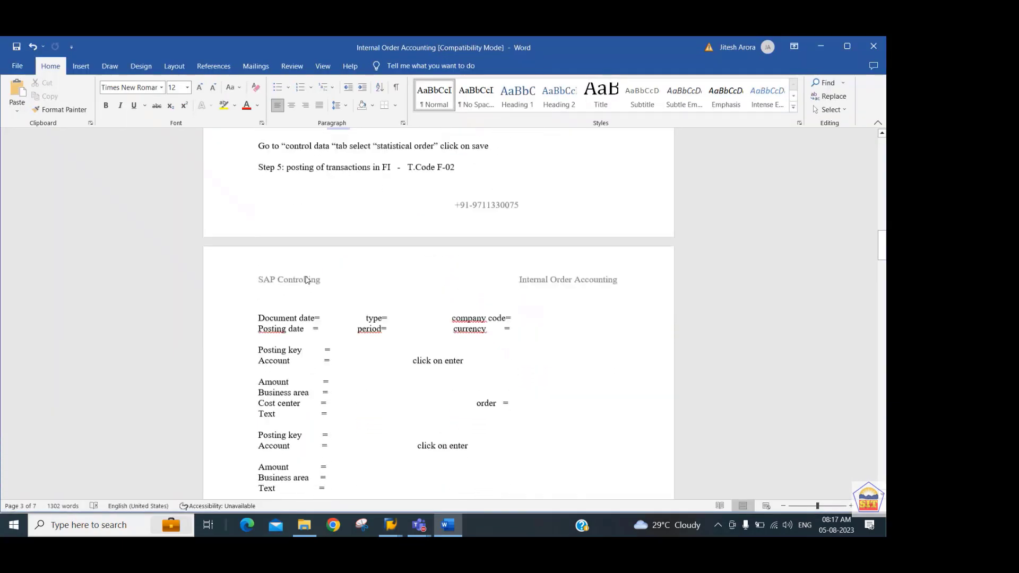
scroll(306, 275, "down", 6)
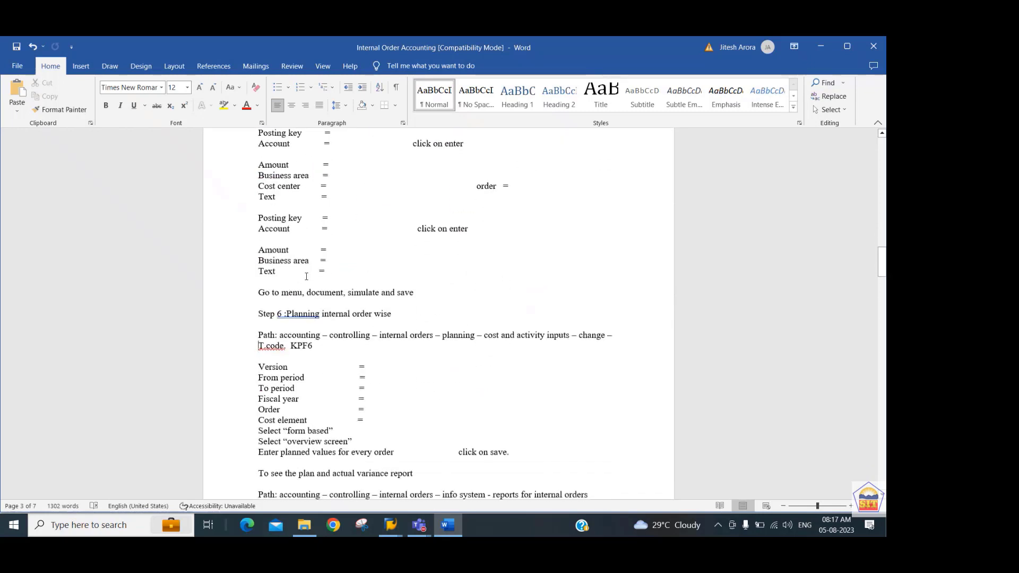
key("shift+Left")
key("shift+Left")
key("shift+Left")
key("shift+Left")
key("ctrl+c")
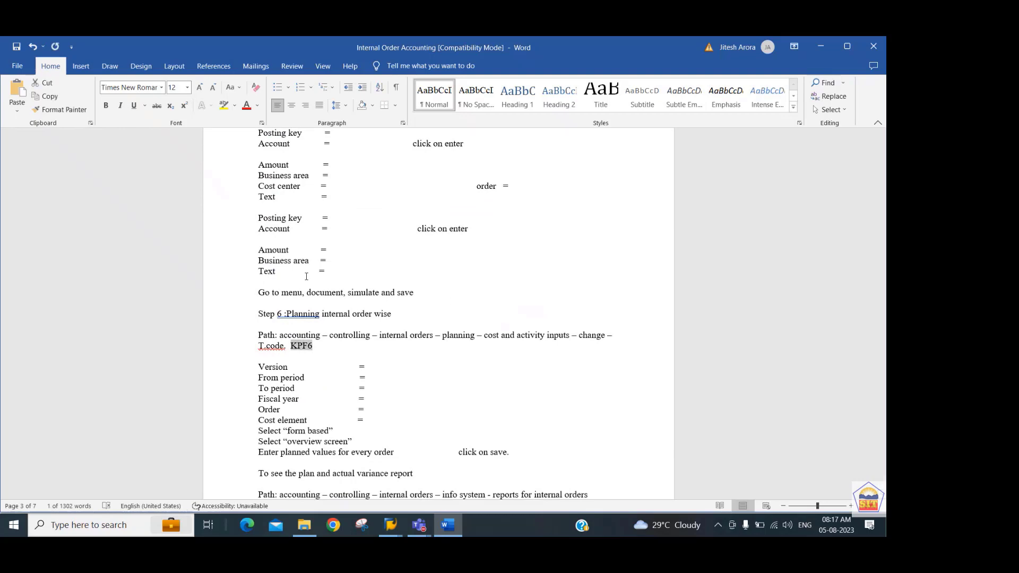
Switch back to SAP and open the cost element planning transaction with /nKPF6.
key("alt+Tab")
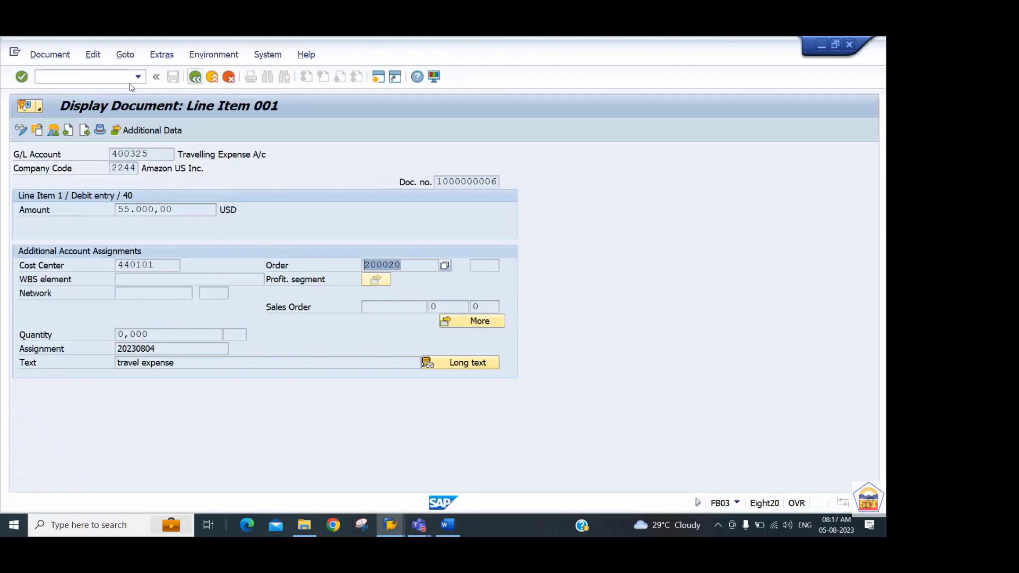
key("alt+Tab")
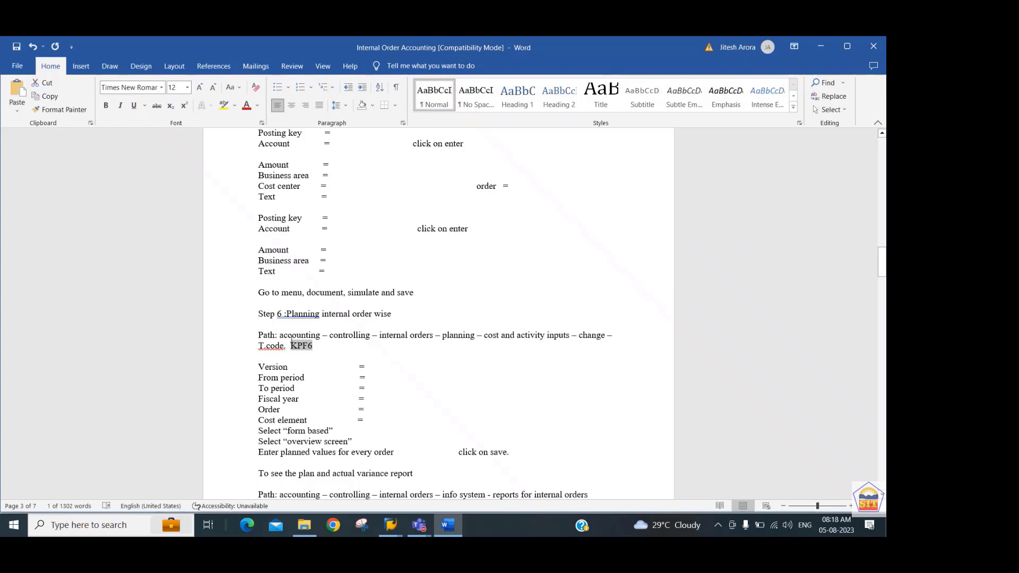
key("alt+Tab")
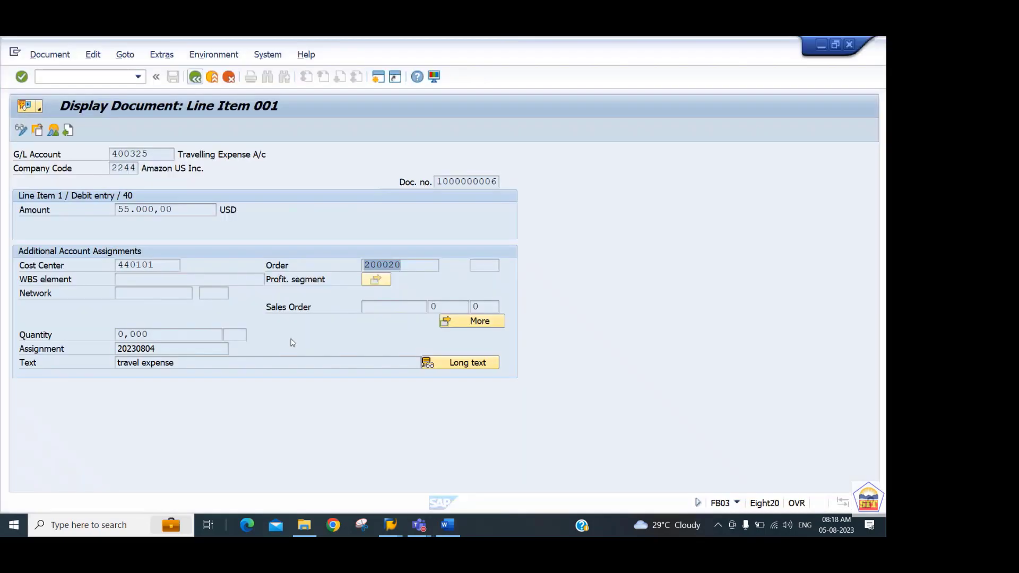
left_click(96, 80)
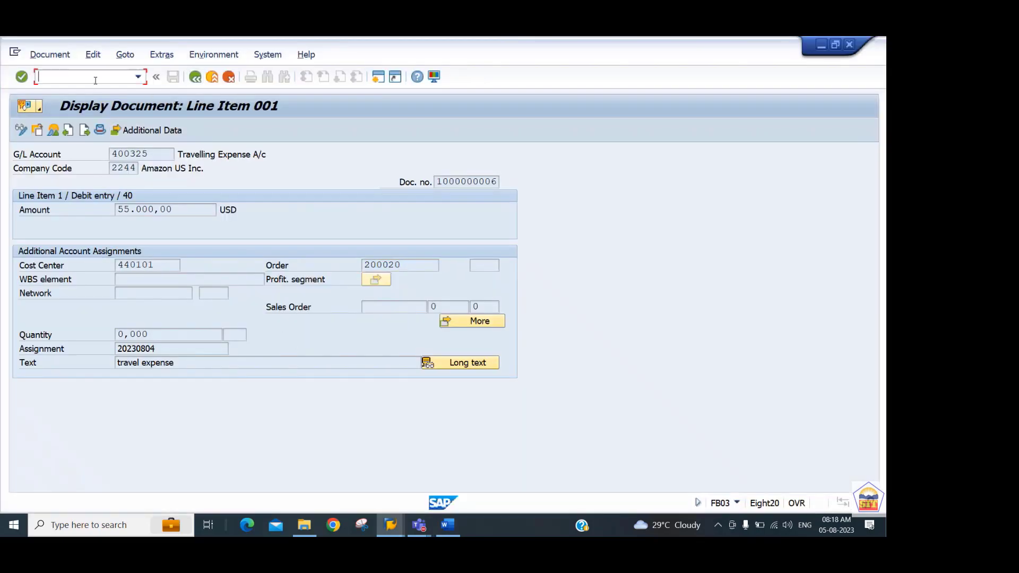
type("/n")
key("ctrl+v")
key("Return")
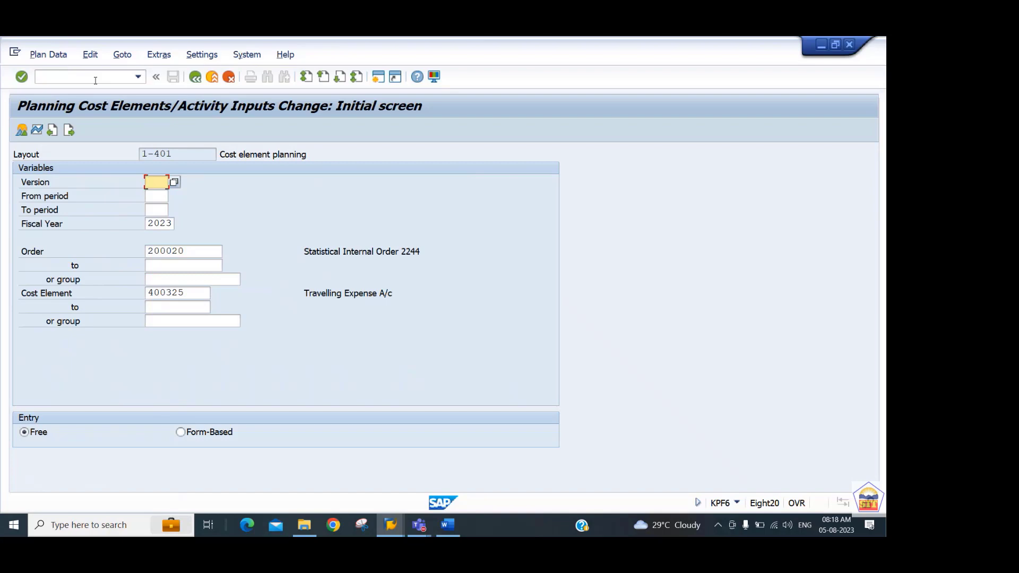
Set the planning version to 0 and the periods from 1 to 12, keeping fiscal year 2023, order 200020 and cost element 400325.
type("0")
key("Tab")
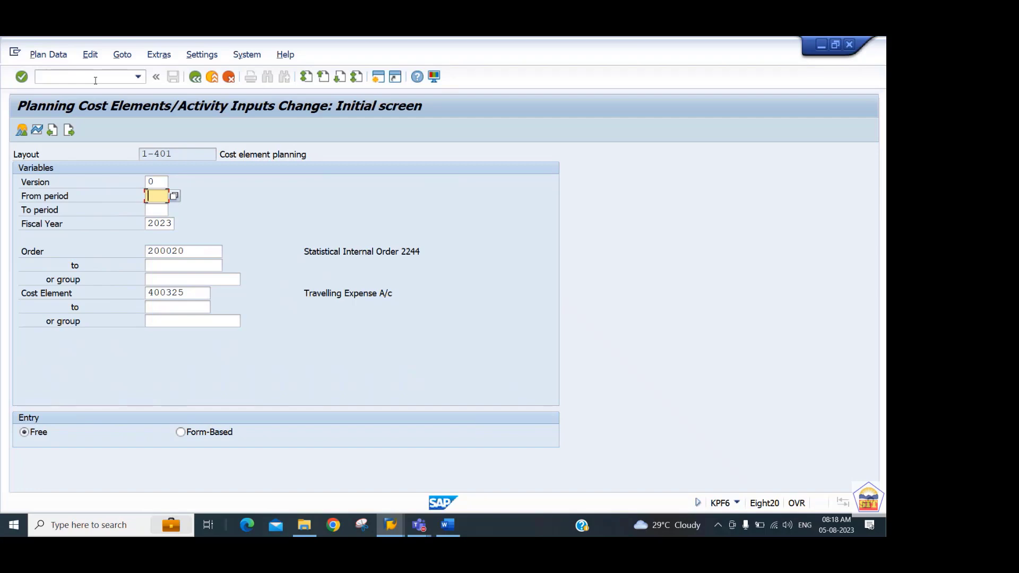
type("1")
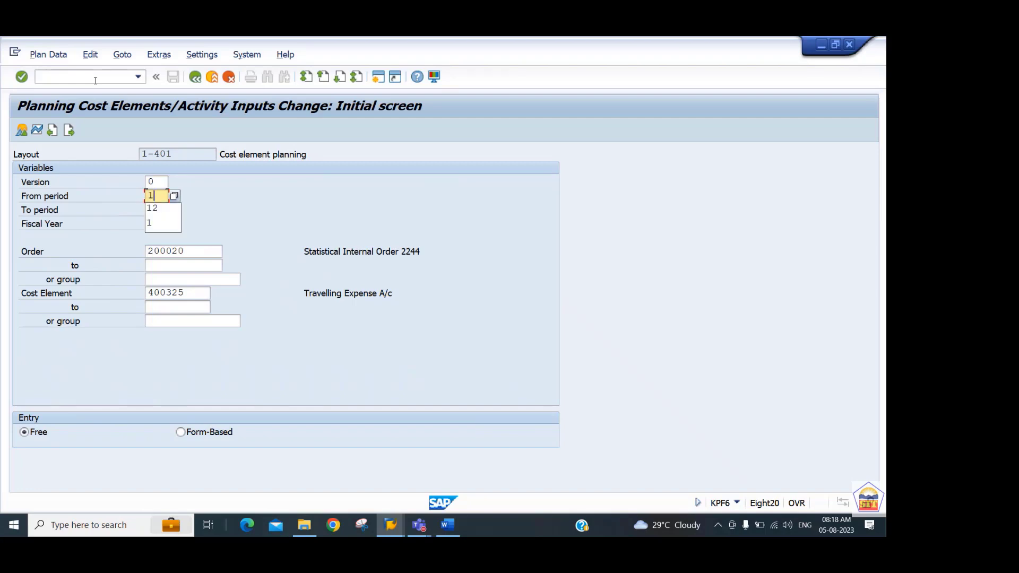
key("Tab")
type("12")
key("Tab")
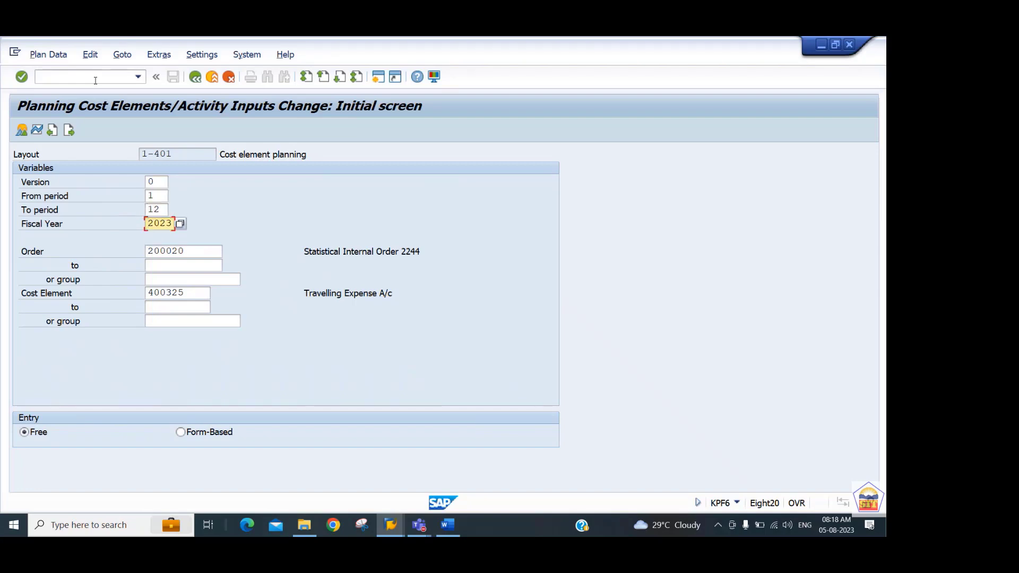
key("Tab")
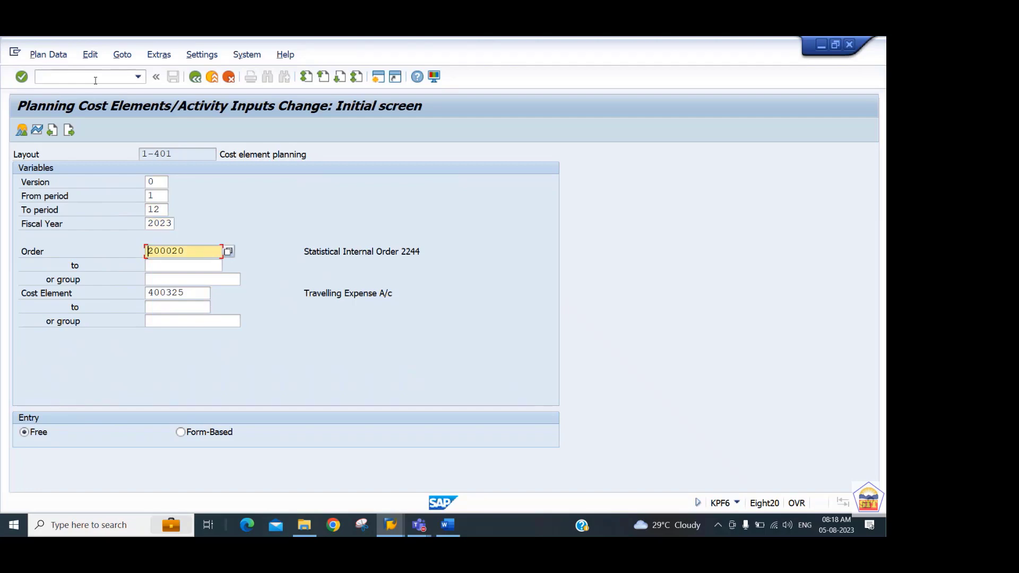
key("Tab")
key("Tab")
key("Tab")
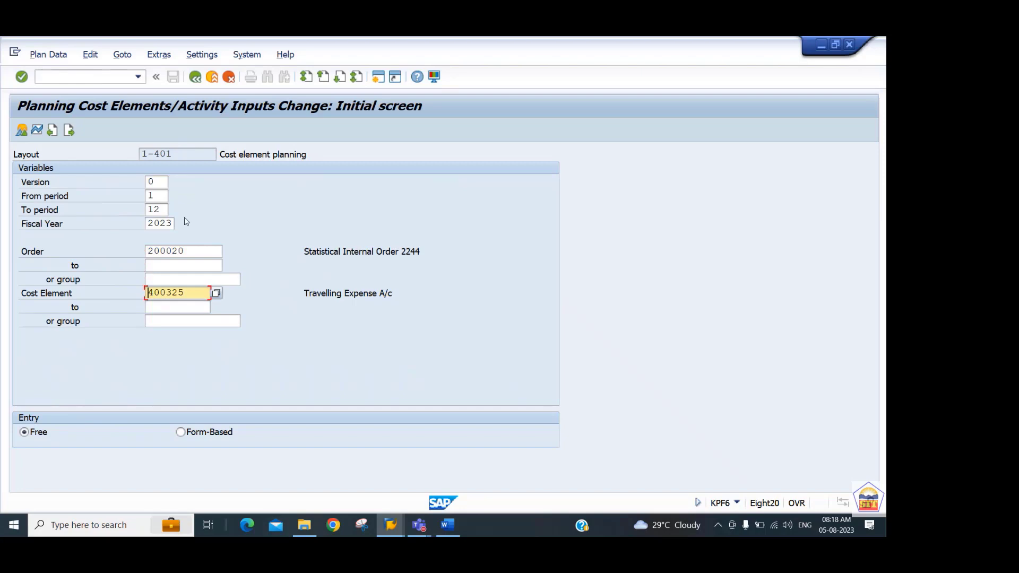
Choose form-based entry, enter total plan costs of 50000 for Travelling Expense in the overview, and save the plan.
left_click(181, 433)
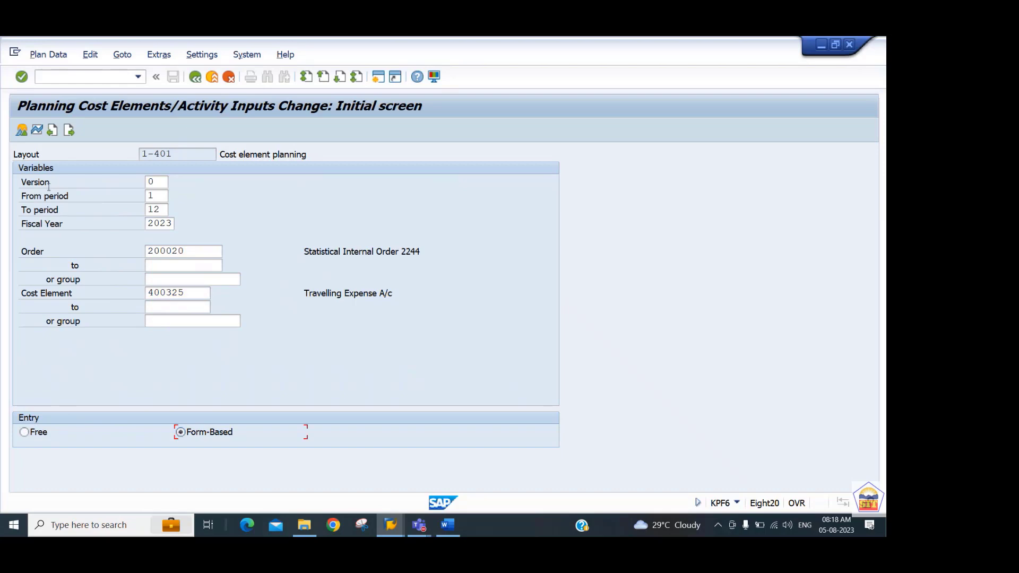
left_click(22, 134)
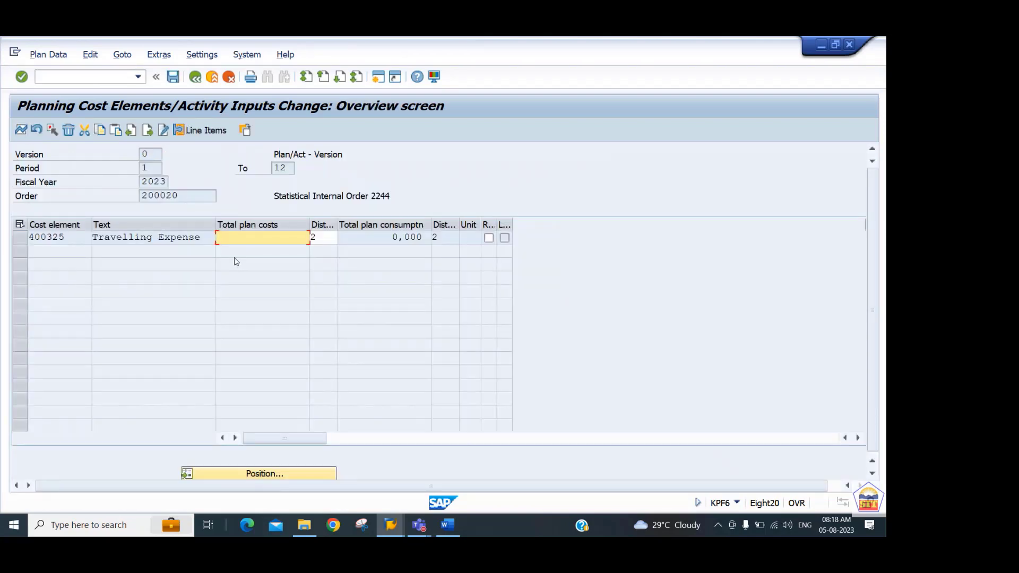
type("50000")
key("Return")
key("ctrl+s")
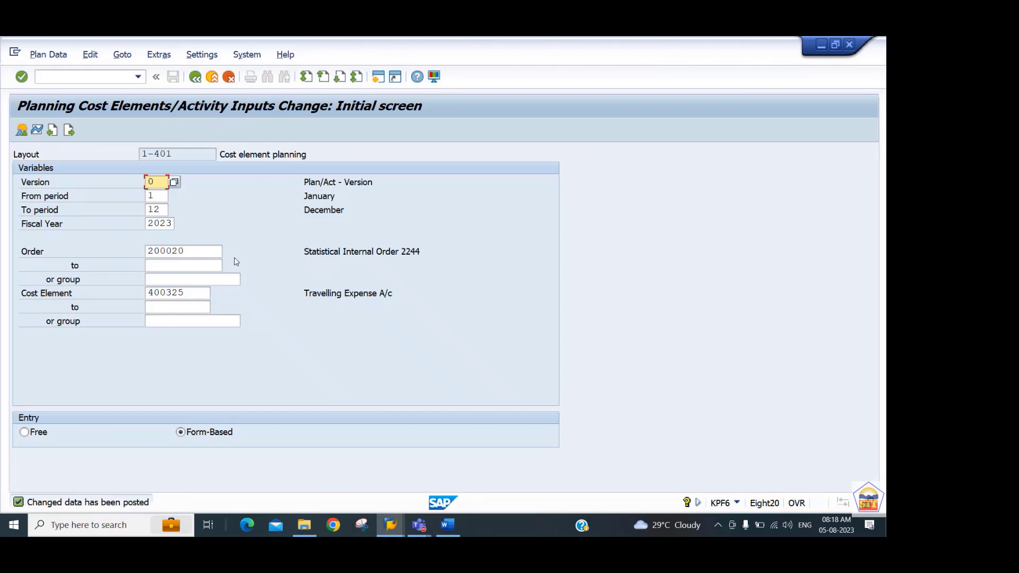
In the Word guide, select the plan and actual variance report's transaction code s_alr_87012993 for copying.
key("alt+Tab")
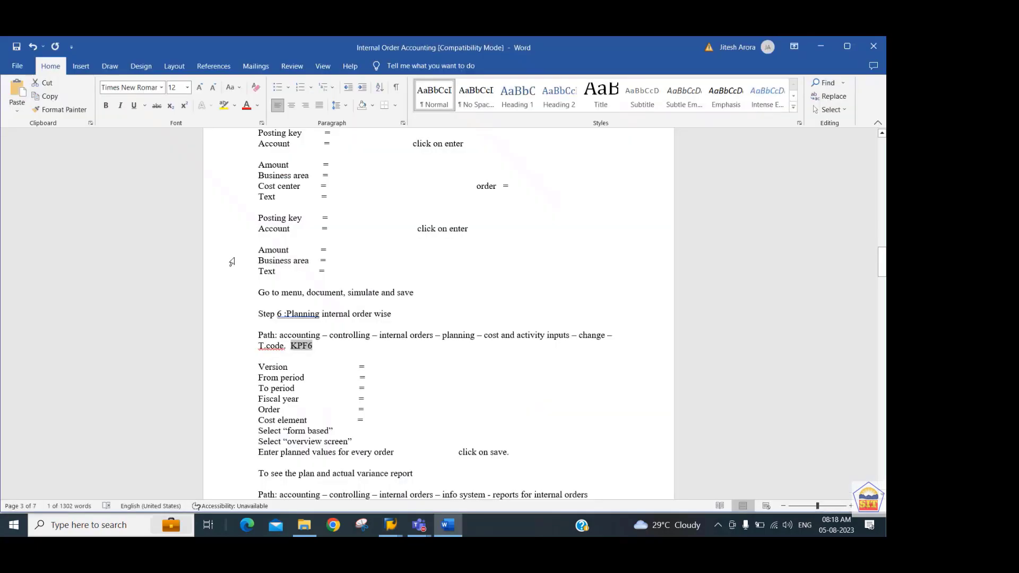
key("Down")
key("Down")
key("Down")
key("Down")
key("Down")
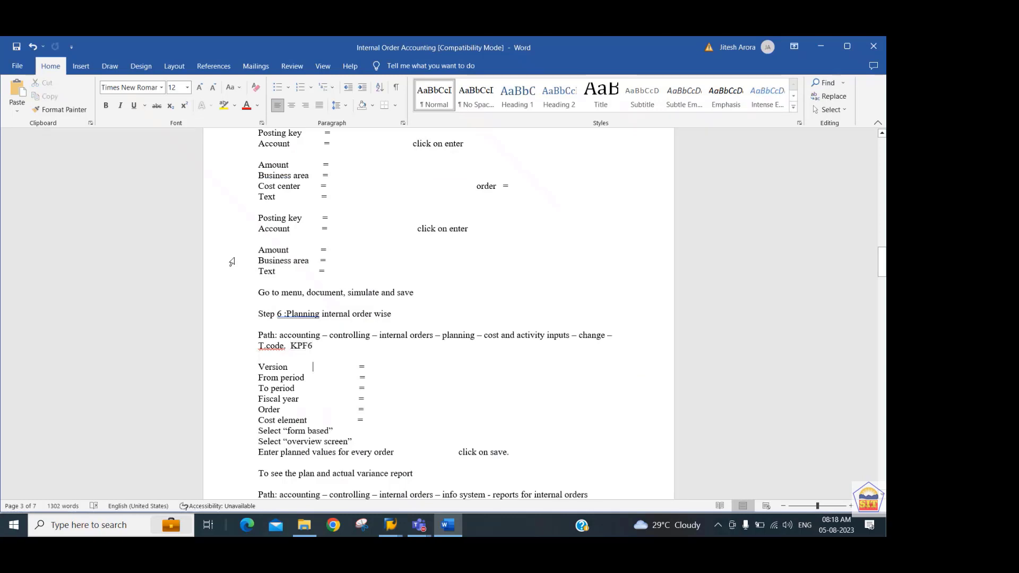
key("Down")
key("Down")
key("Down")
key("Down")
key("Down")
key("Down")
key("Down")
key("Down")
key("Down")
key("Down")
key("Down")
key("Down")
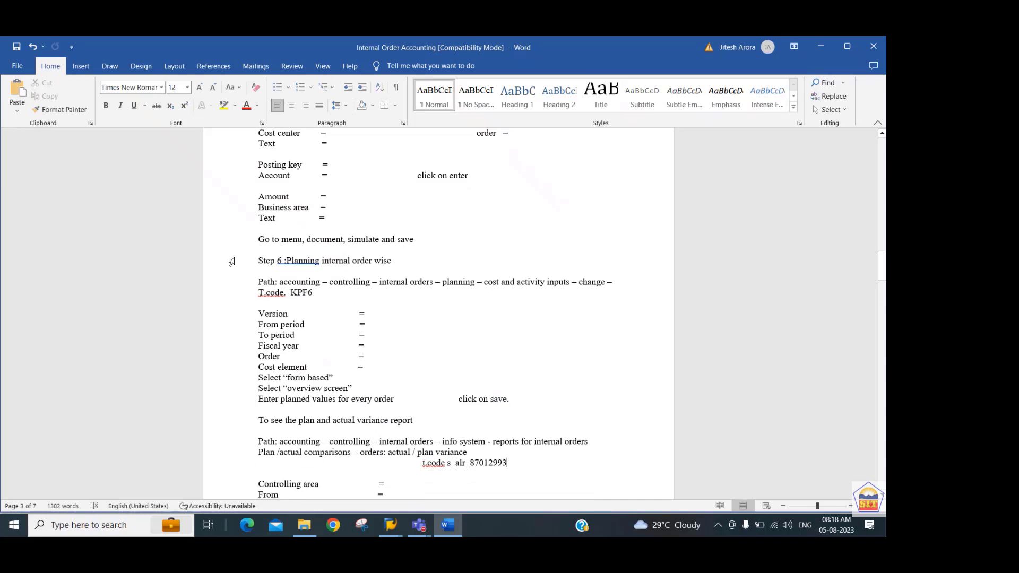
key("shift+Left")
key("shift+Left")
key("shift+Left")
key("shift+Left")
key("shift+Left")
key("shift+Left")
key("shift+Left")
key("shift+Left")
key("shift+Left")
key("shift+Left")
key("shift+Left")
key("shift+Left")
key("shift+Left")
key("shift+Left")
key("ctrl+c")
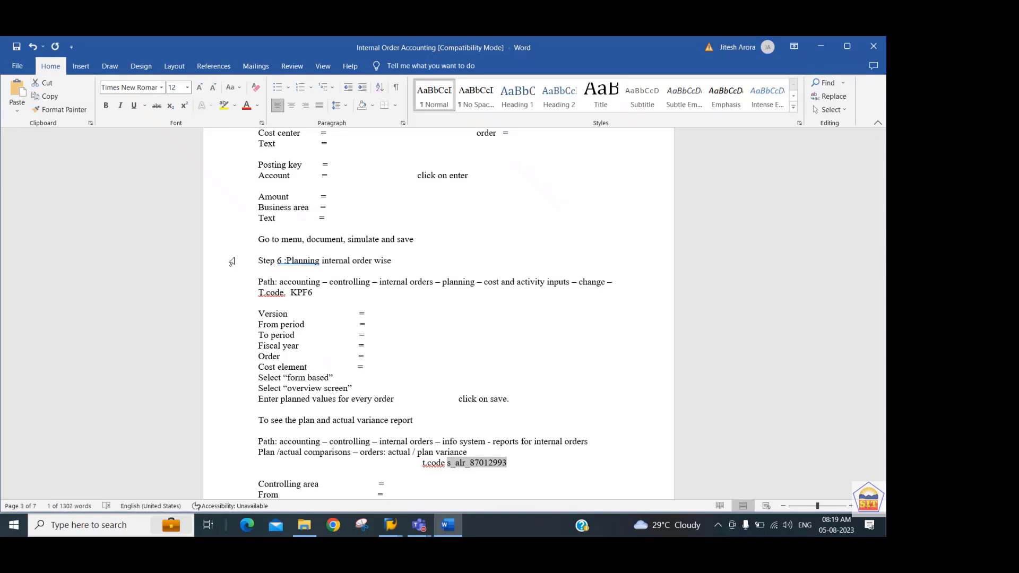
Return to SAP and open the orders actual/plan/variance report with the copied code s_alr_87012993 after /n.
key("alt+Tab")
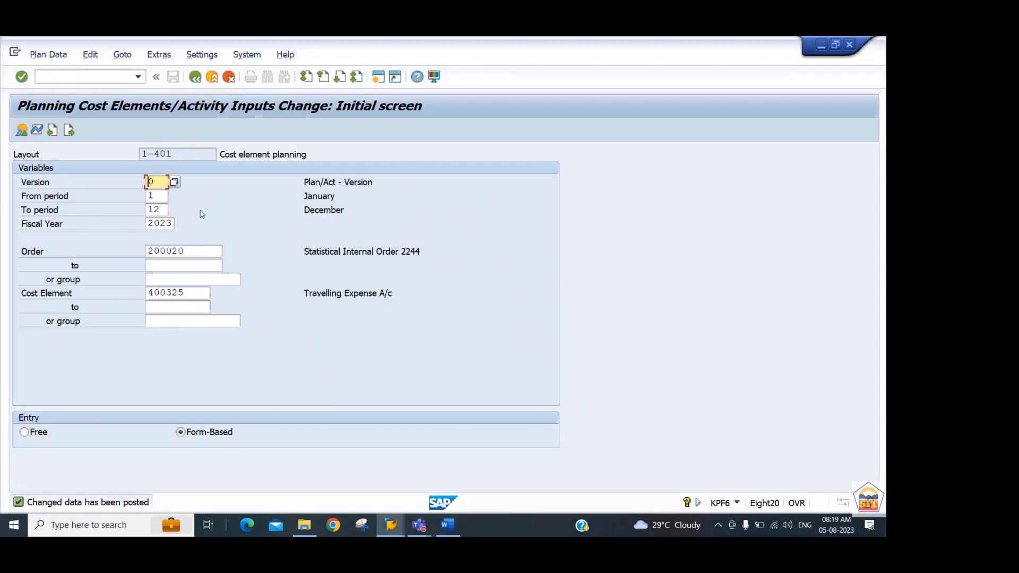
left_click(130, 77)
type("/n")
key("ctrl+v")
key("Return")
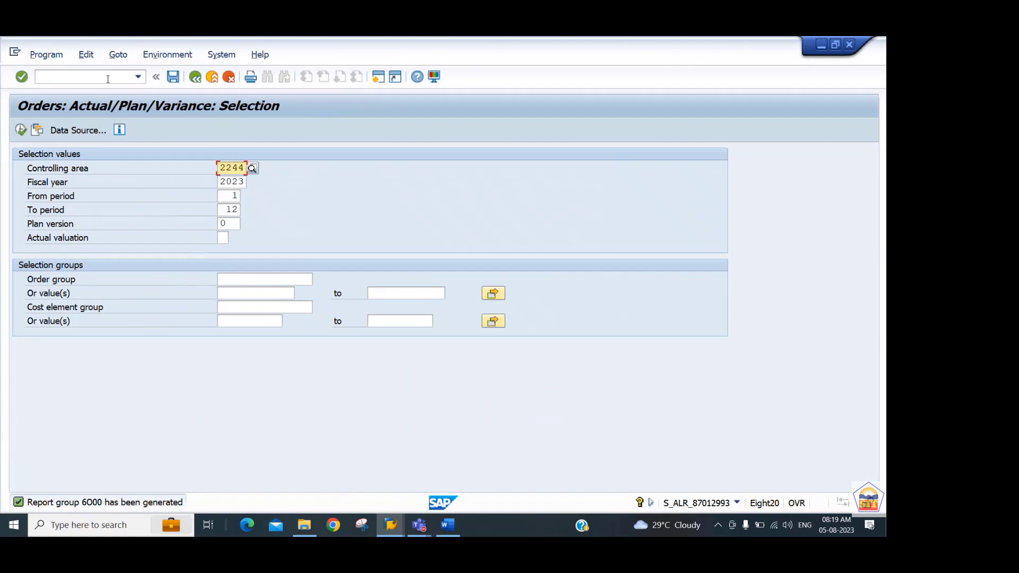
Review the selection values and run the variance report for controlling area 2244, fiscal year 2023, periods 1 to 12 and plan version 0.
key("Tab")
key("Tab")
key("shift+Tab")
key("shift+Tab")
key("Tab")
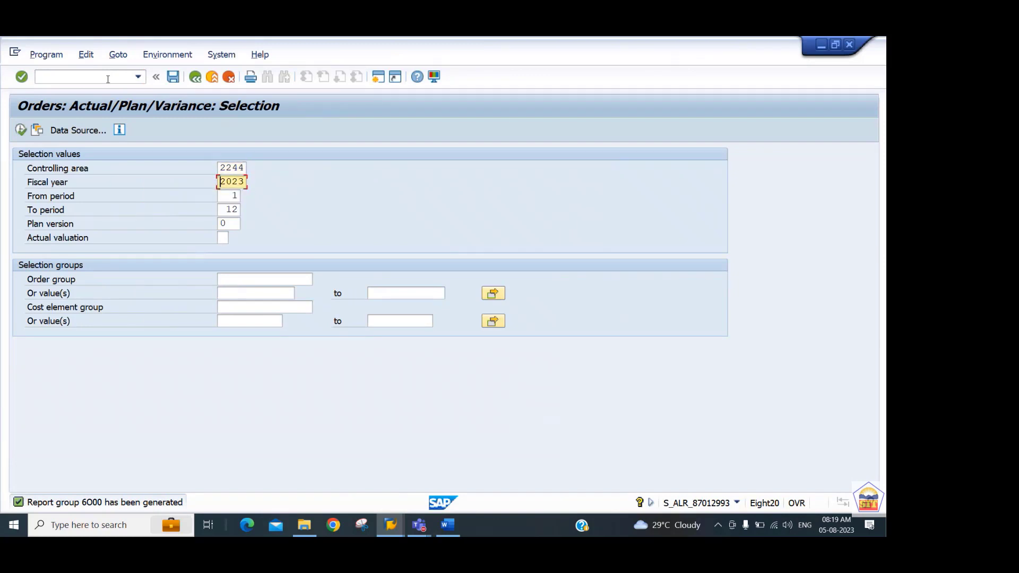
key("Tab")
key("Tab")
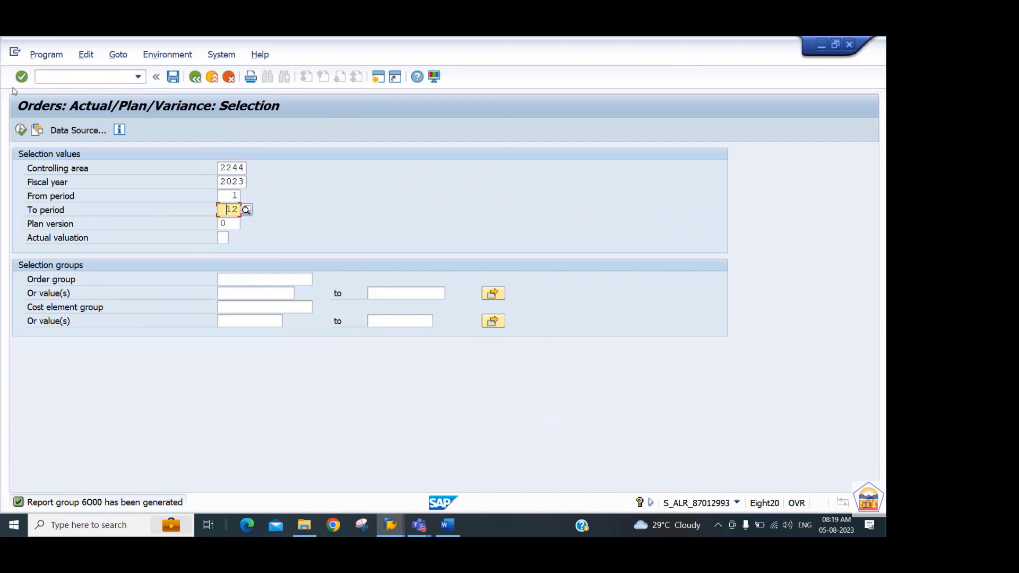
left_click(21, 131)
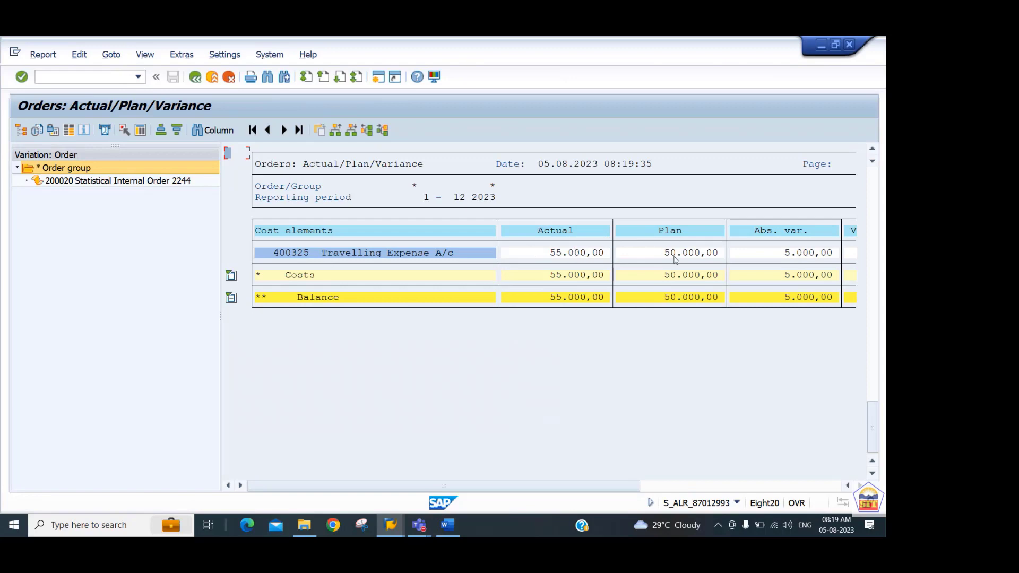
Examine the actual, plan and variance columns for the whole order group and for statistical internal order 200020.
left_click(791, 487)
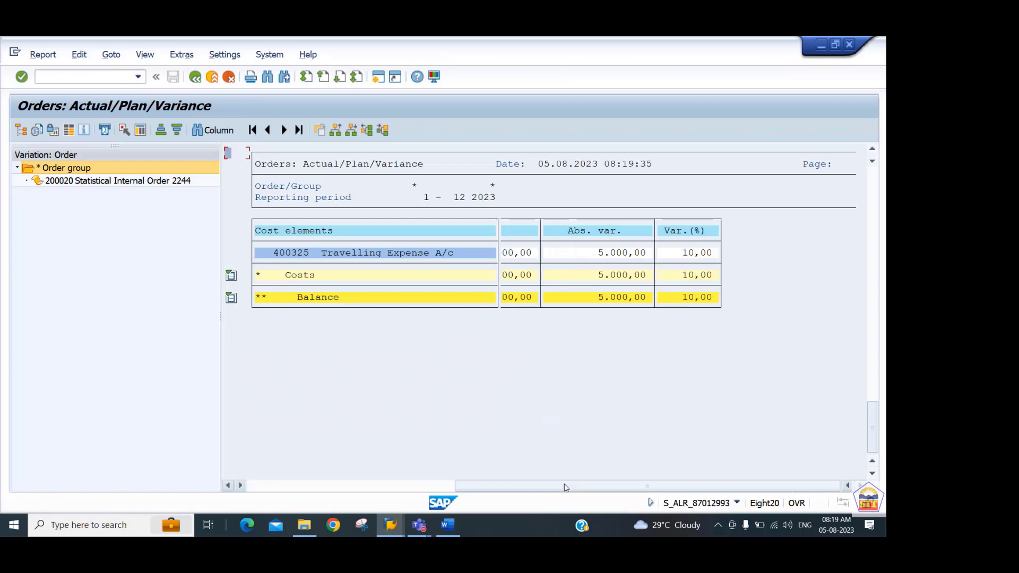
left_click(349, 492)
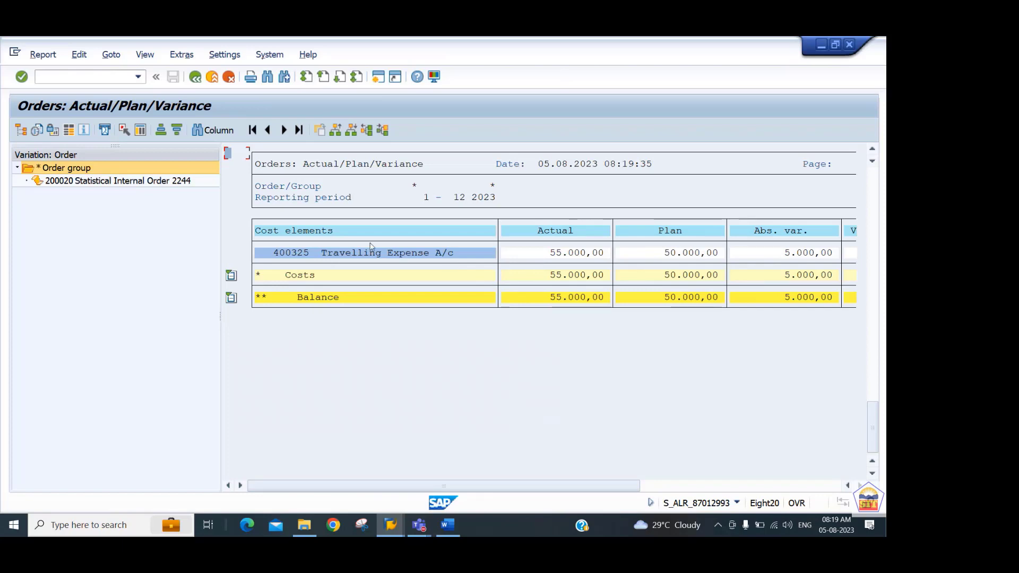
left_click(88, 181)
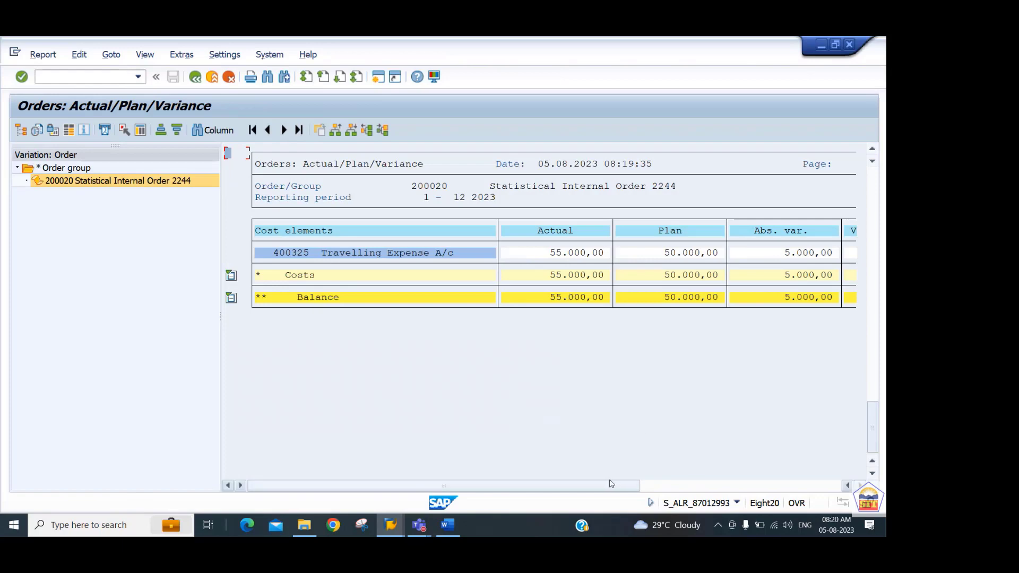
left_click_drag(610, 485, 668, 487)
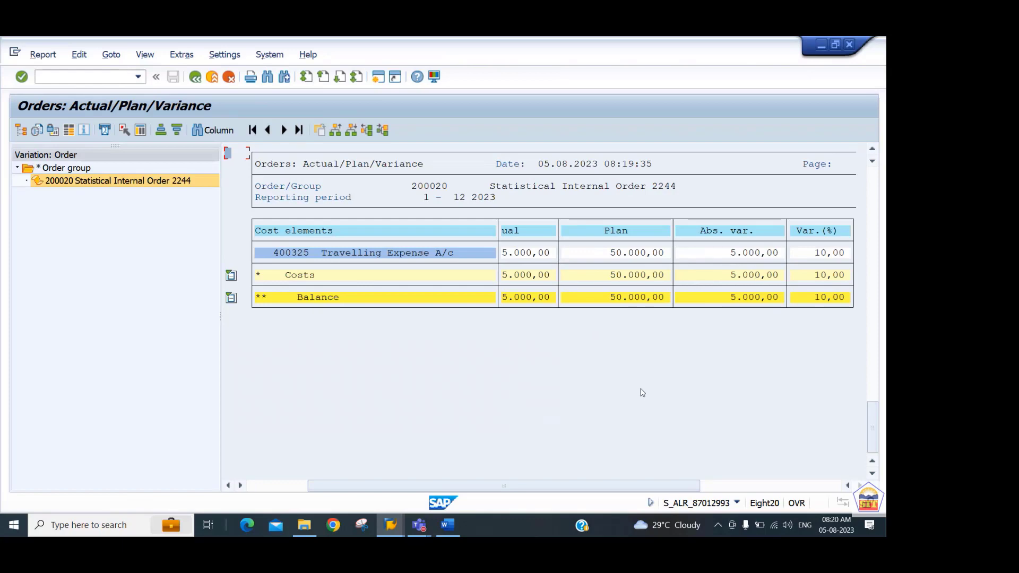
left_click(256, 486)
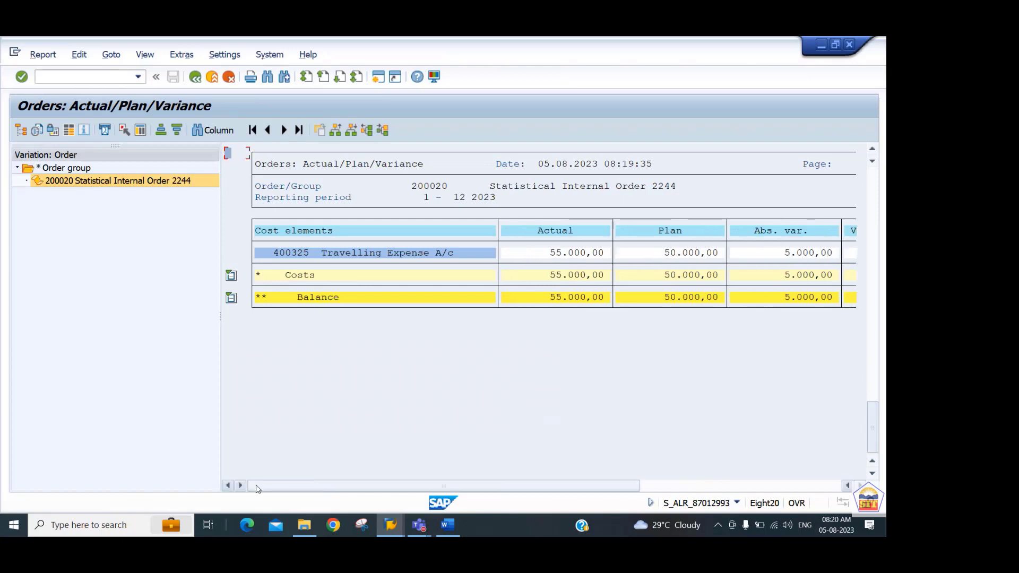
Switch to the Word guide and read the instructions following the variance report's transaction code.
left_click(455, 528)
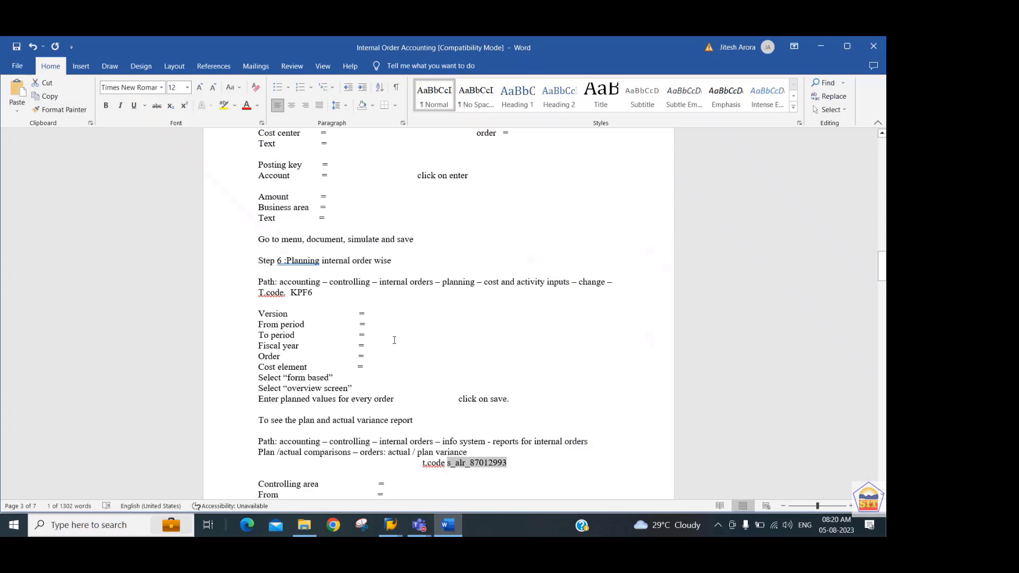
left_click(394, 340)
scroll(395, 340, "down", 10)
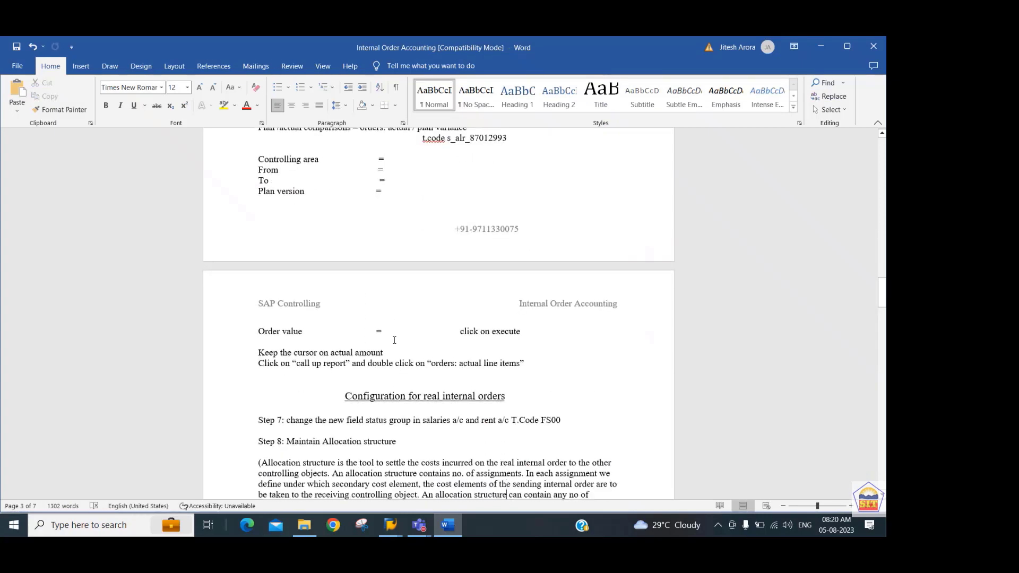
Read the guide's configuration steps for real internal orders, covering the field status group change and allocation structure maintenance.
scroll(394, 340, "down", 3)
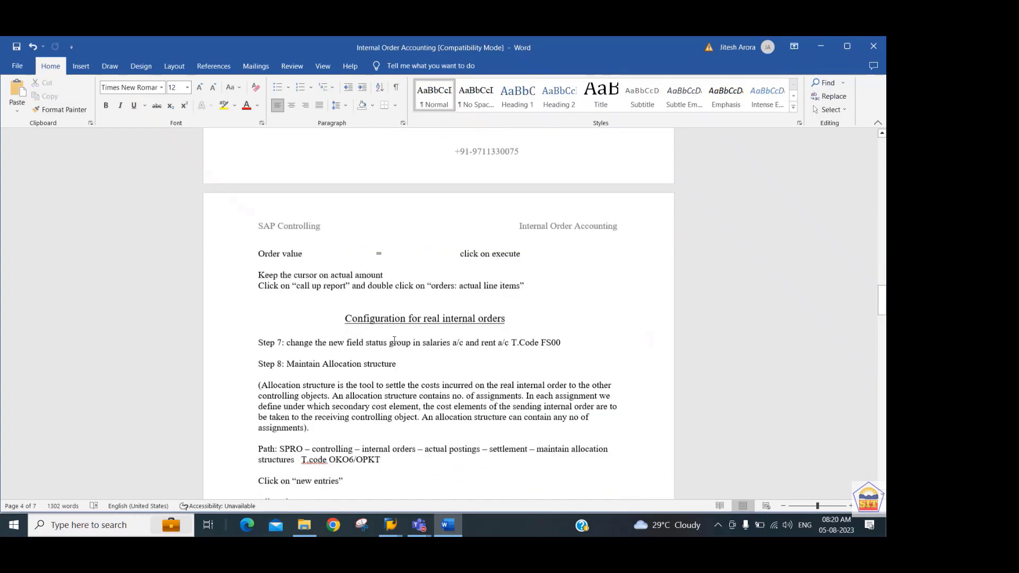
scroll(394, 340, "down", 2)
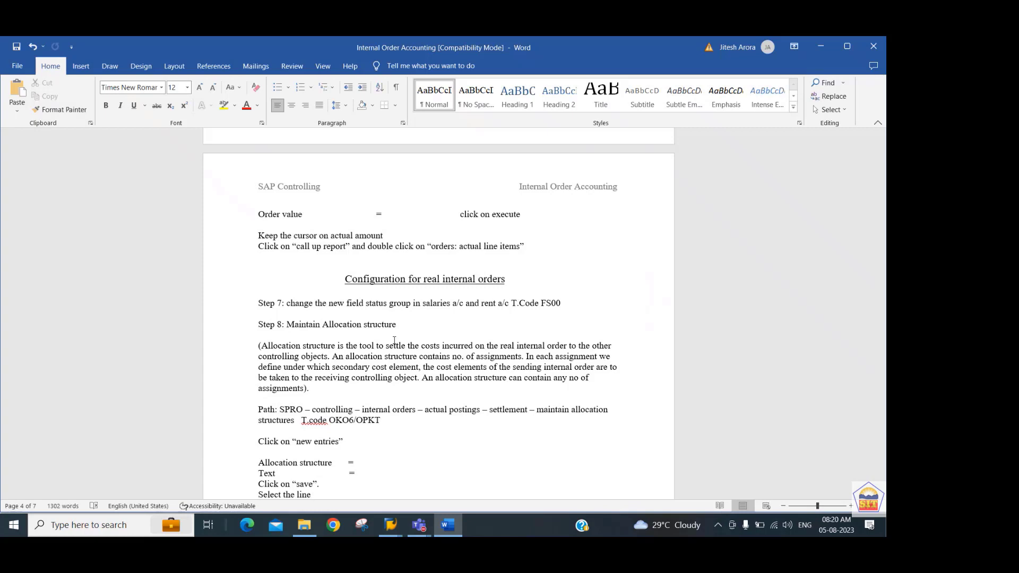
scroll(394, 341, "down", 4)
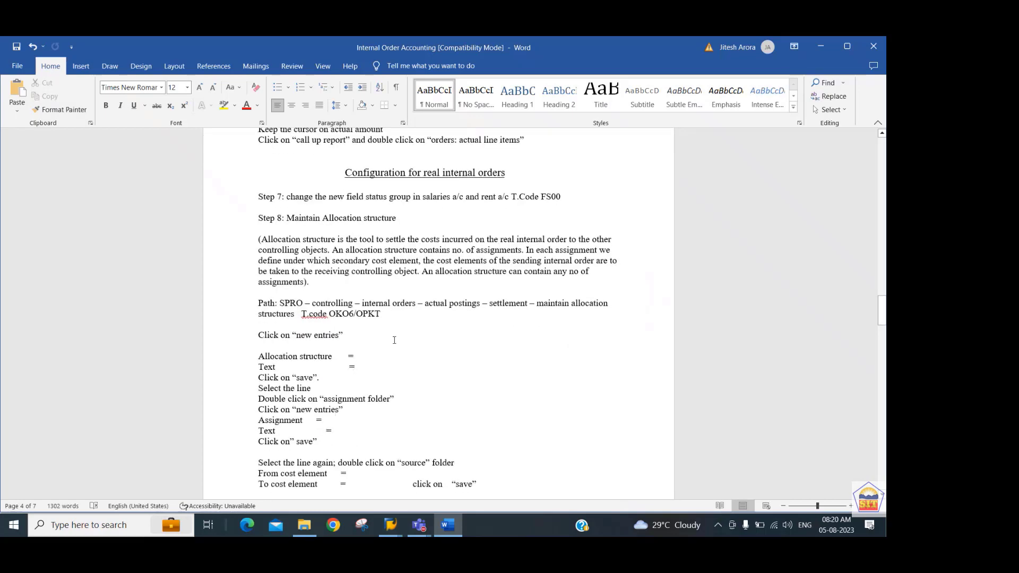
Switch to SAP, start the settlement transaction with /nopkt and open the Settlement Profile overview.
key("alt+Tab")
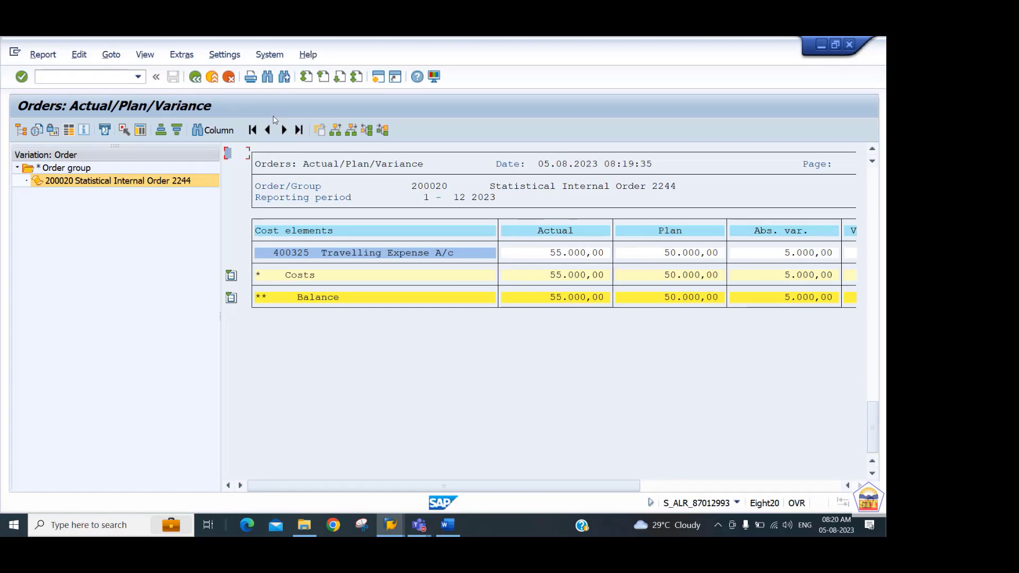
left_click(85, 77)
type("/nopkt")
key("Return")
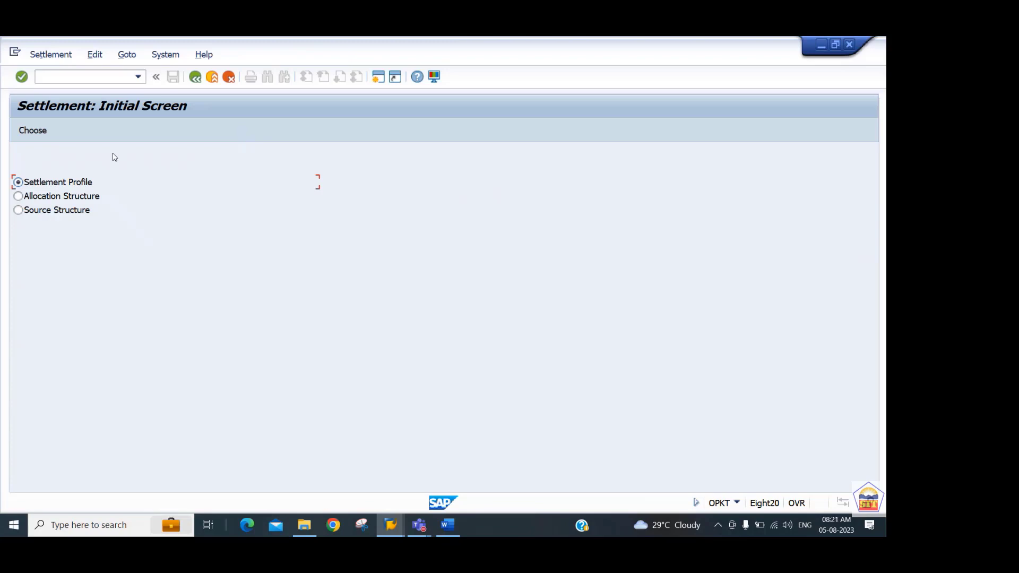
key("Return")
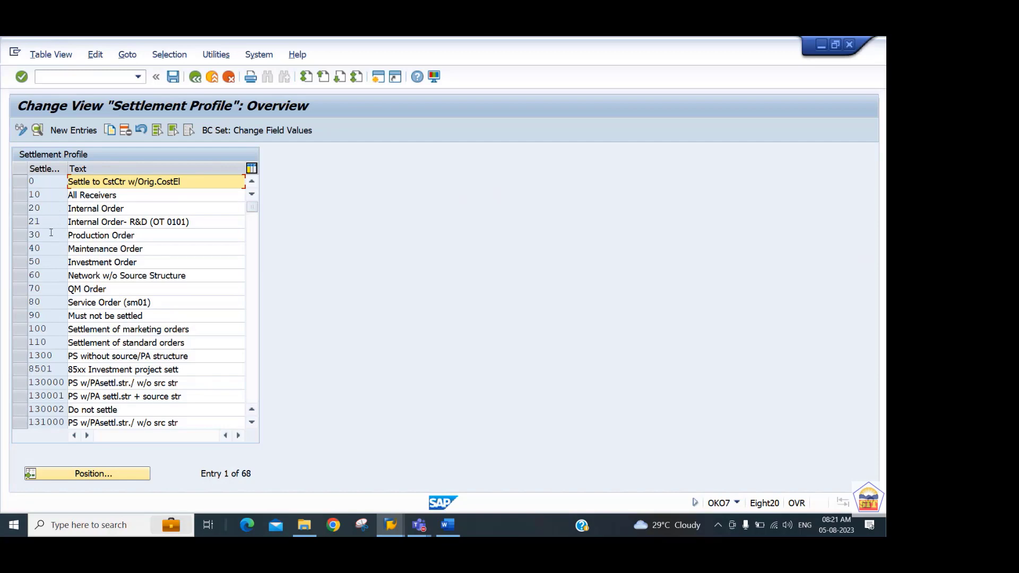
Open the details of settlement profile 20 Internal Order and examine its profile number and default allocation structure.
left_click(51, 208)
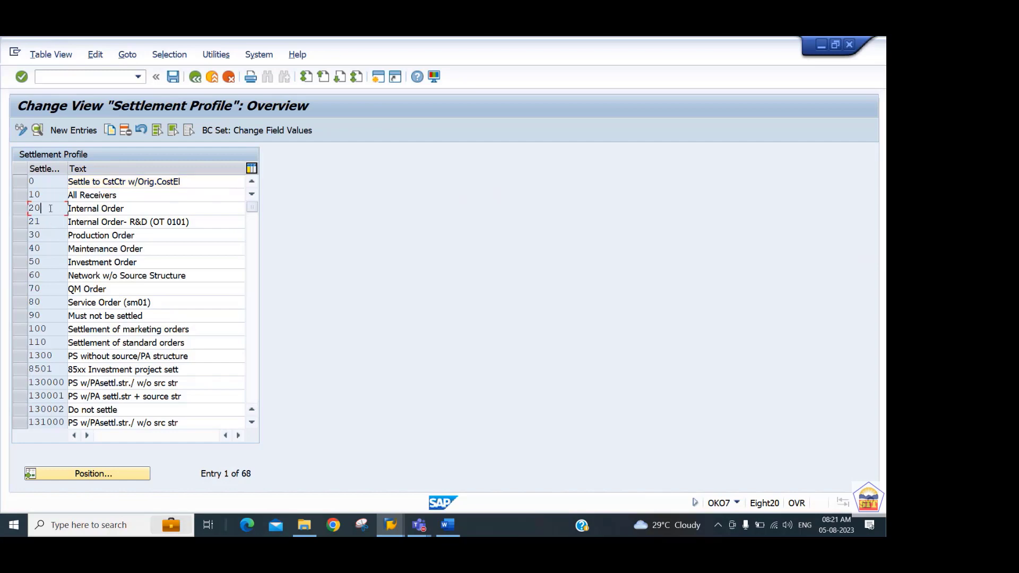
double_click(50, 208)
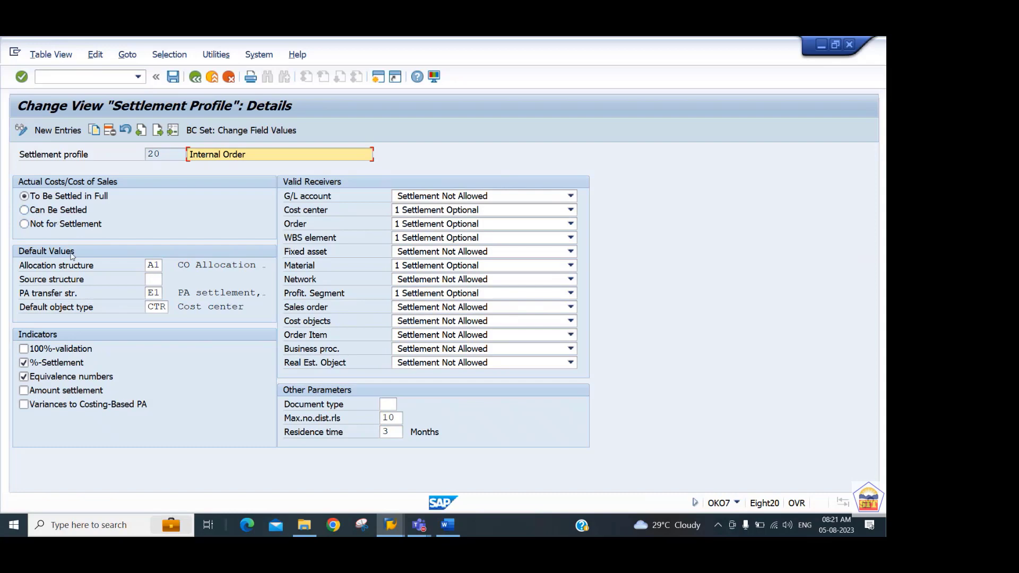
left_click(153, 265)
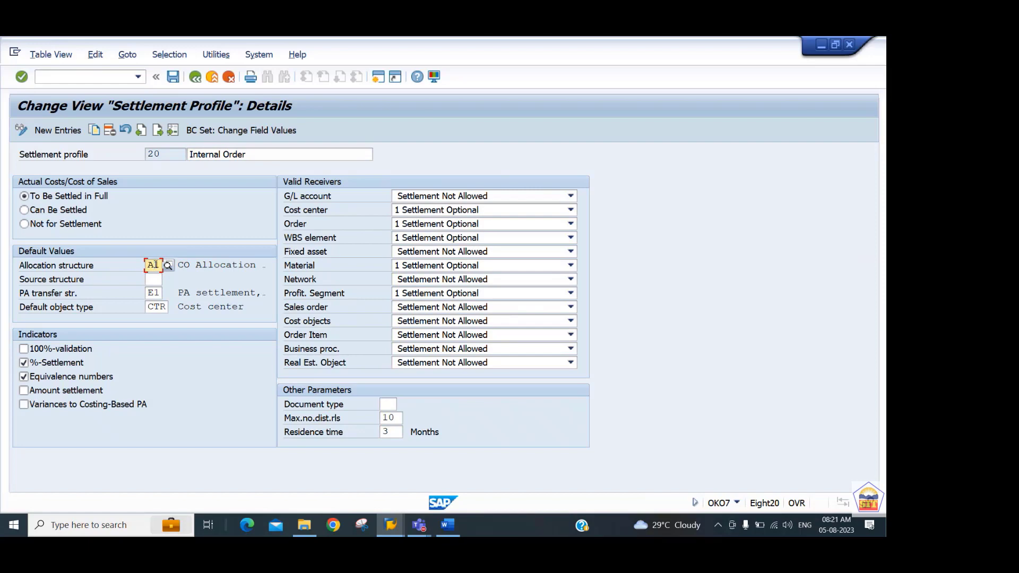
left_click(174, 156)
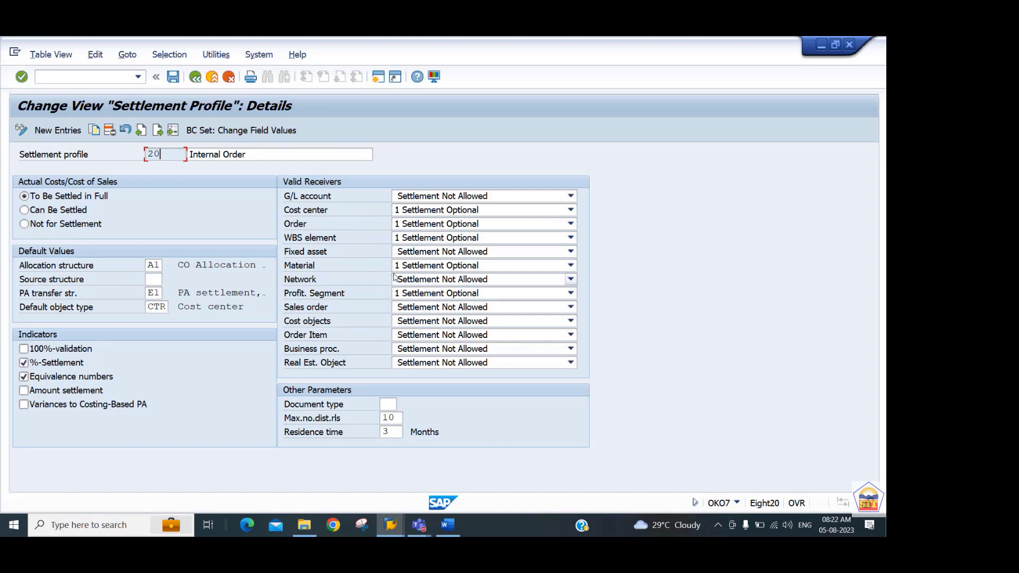
Examine settlement profile 20's sales order receiver options, document type, maximum number of distribution rules and residence time.
left_click(458, 309)
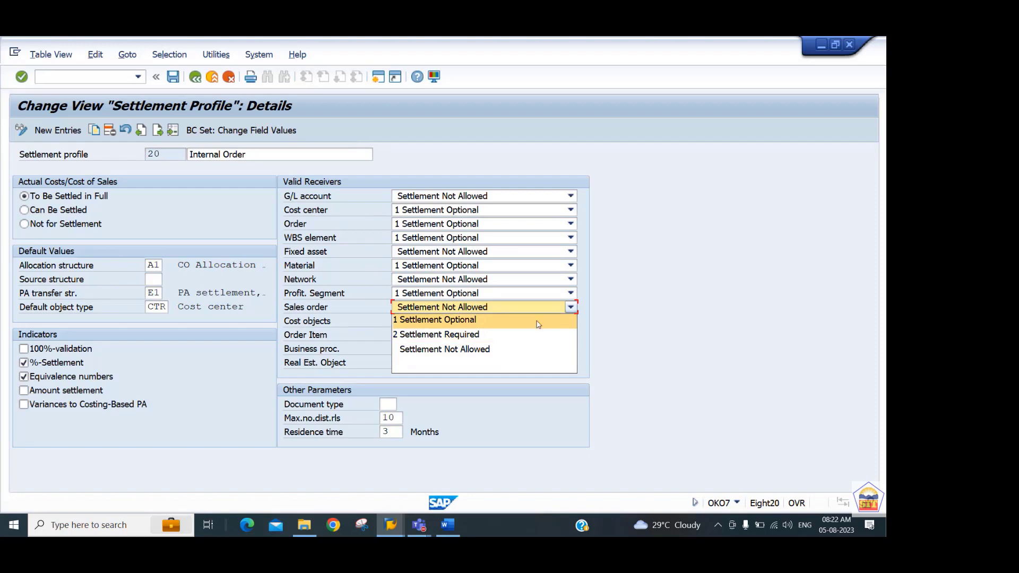
left_click(660, 330)
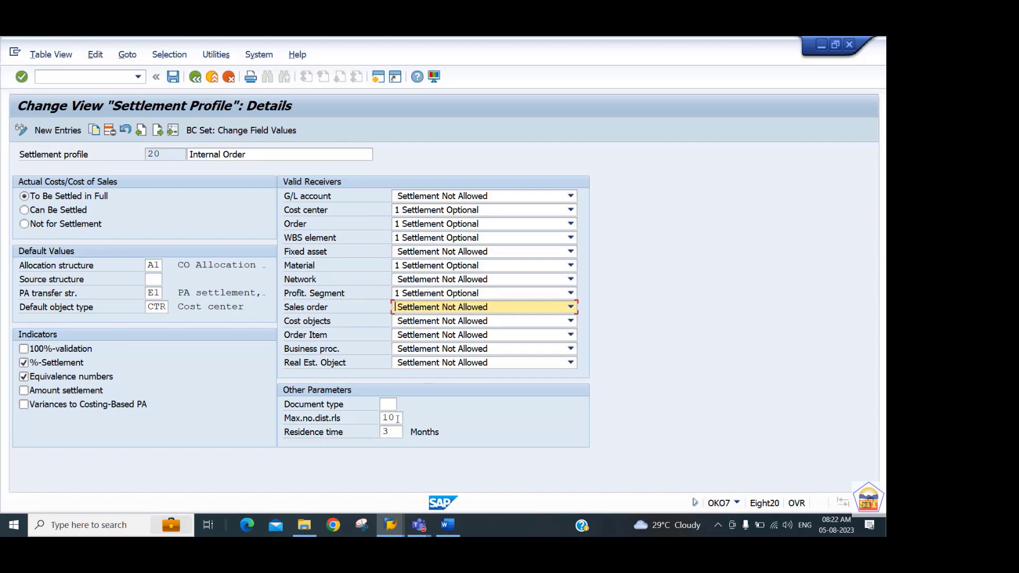
left_click(388, 405)
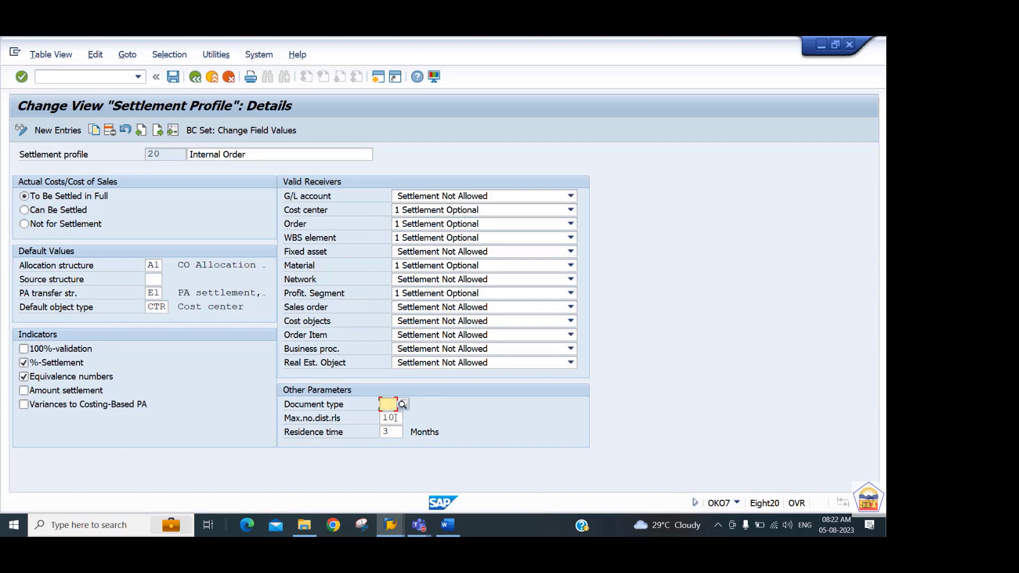
left_click(396, 418)
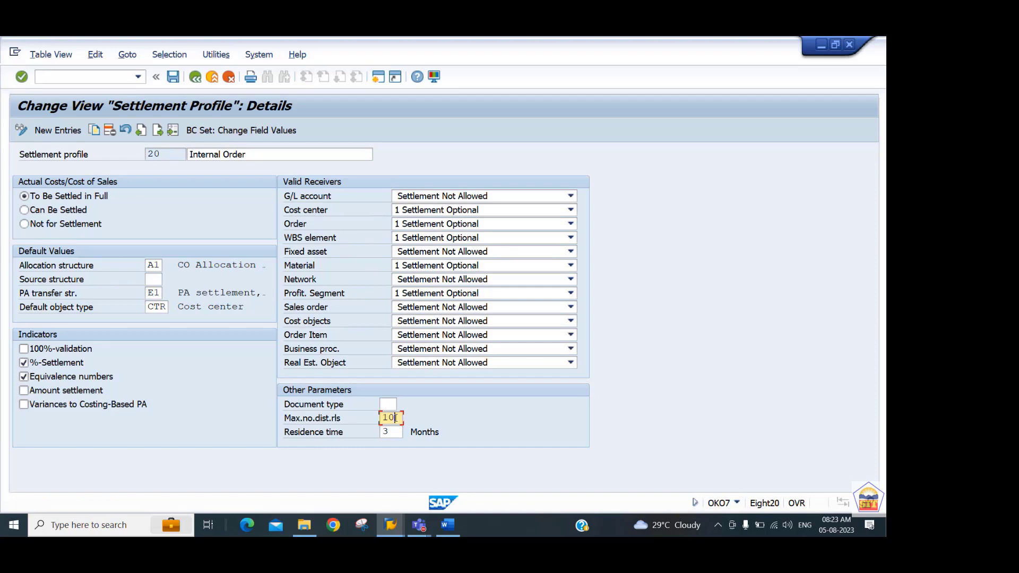
key("Tab")
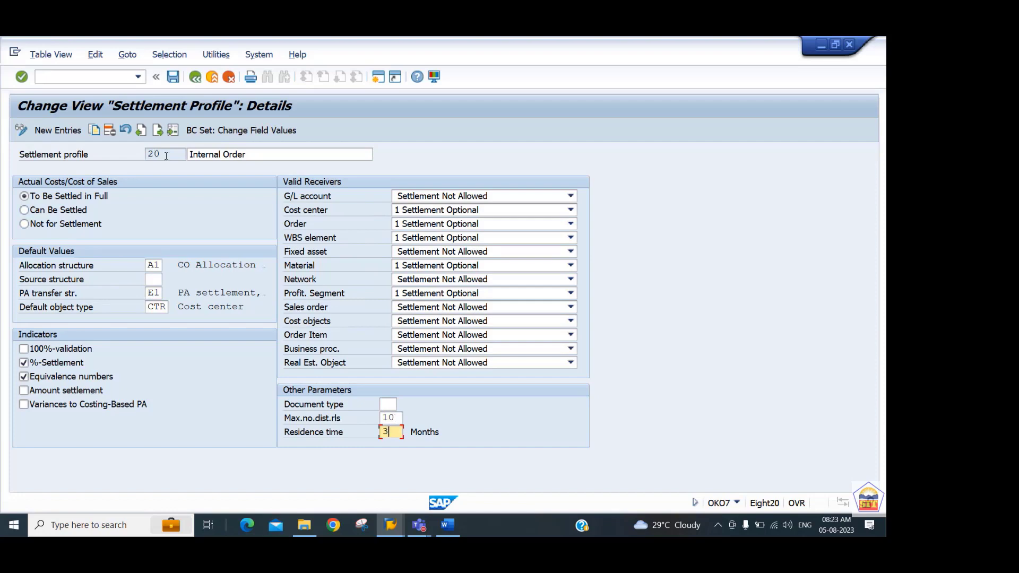
Return to the settlement initial screen, open the Allocation Structure overview and display the assignments of A1 CO Allocation structure.
left_click(195, 78)
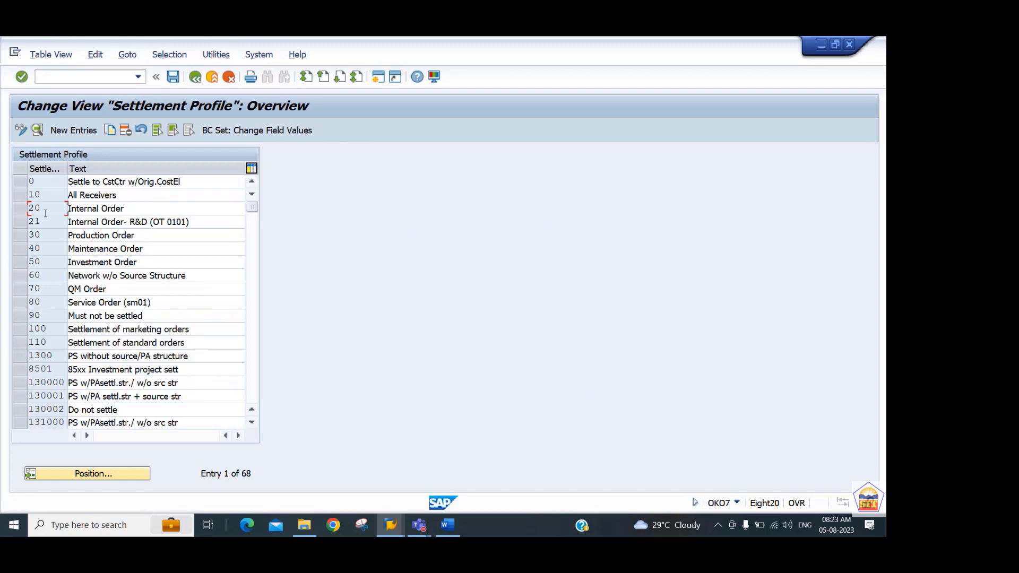
left_click(195, 78)
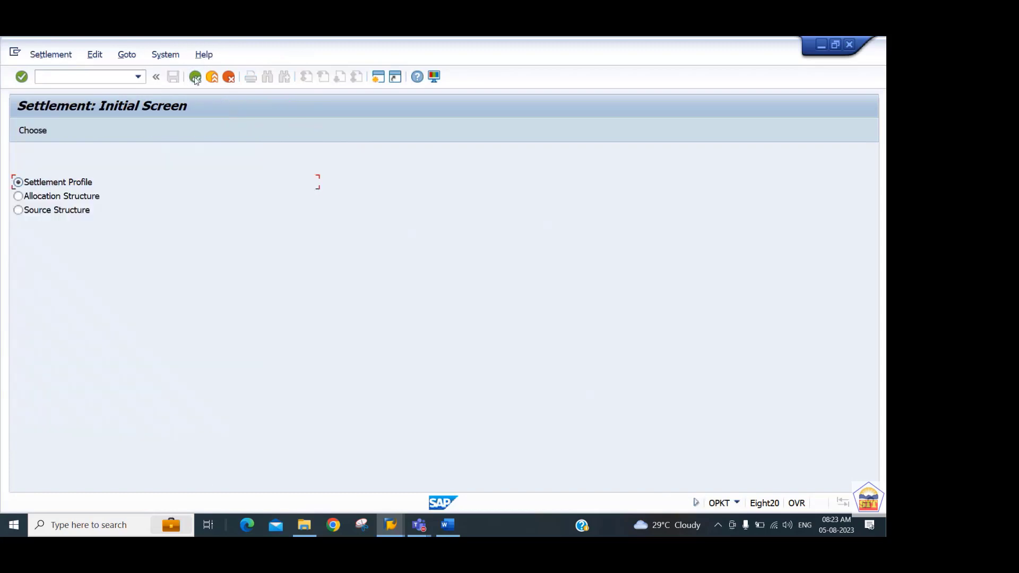
left_click(61, 197)
key("Return")
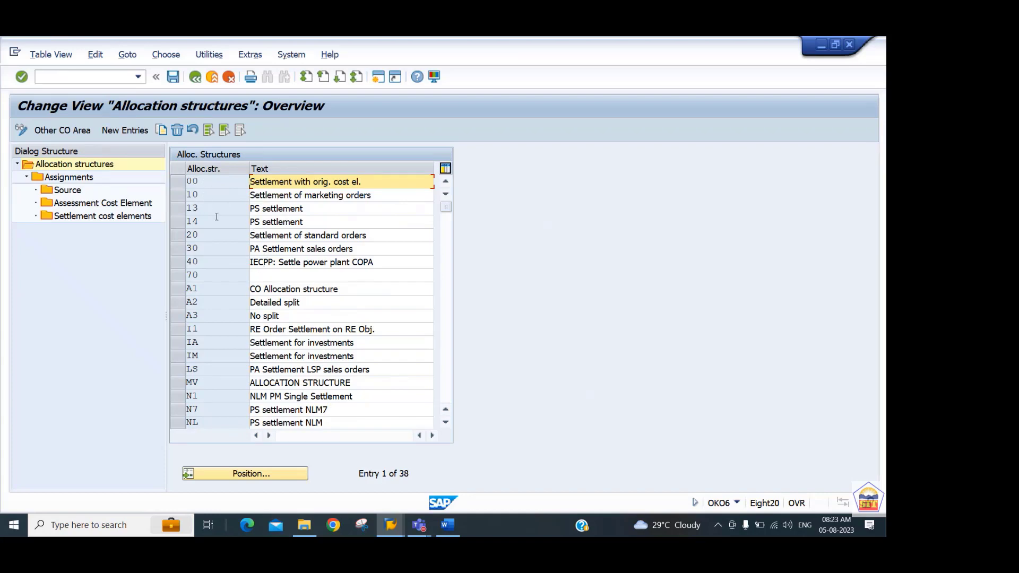
left_click(179, 292)
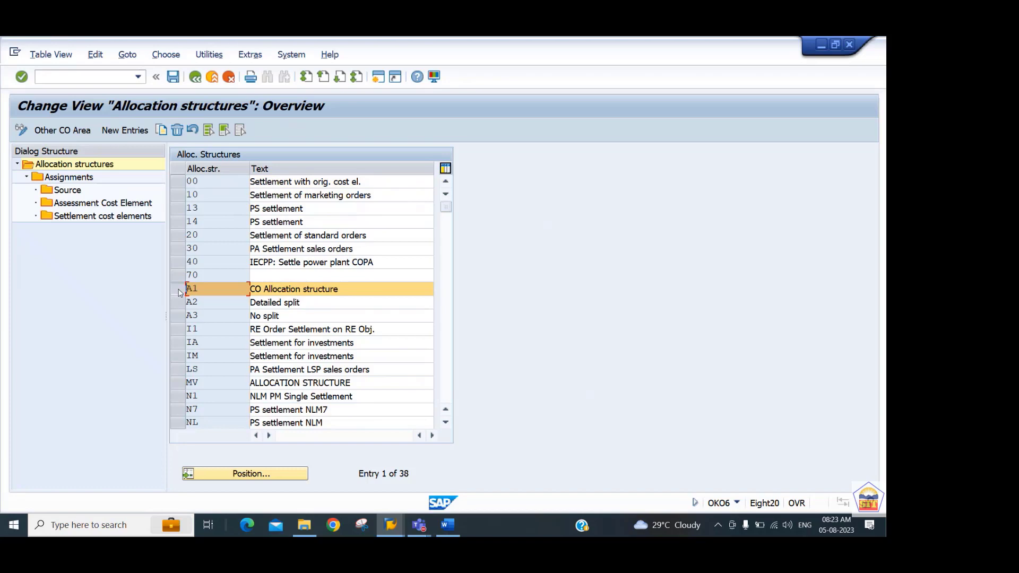
double_click(65, 178)
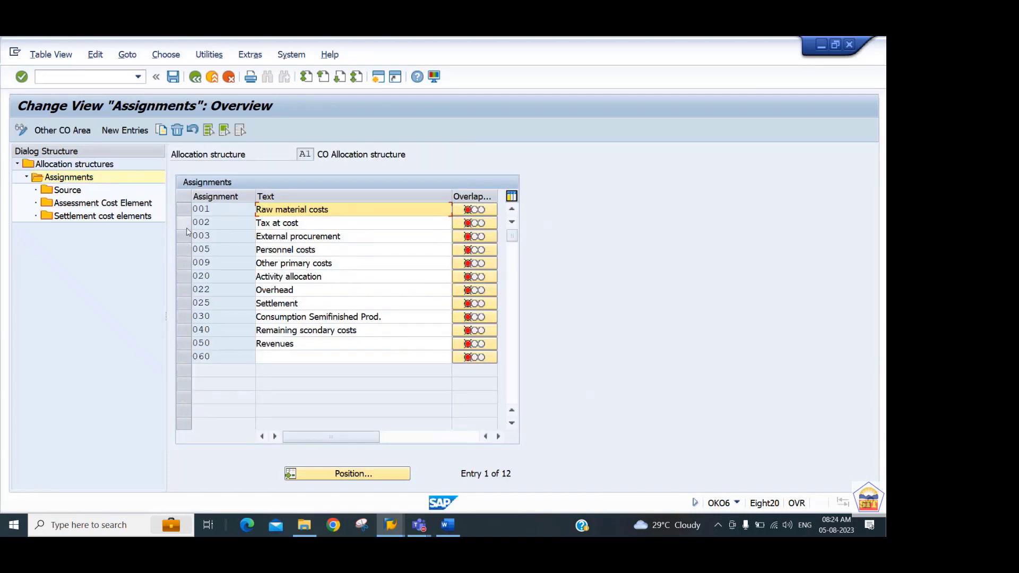
Open the source details of assignment 005 Personnel costs and examine the cost element range and cost element group fields.
left_click(193, 249)
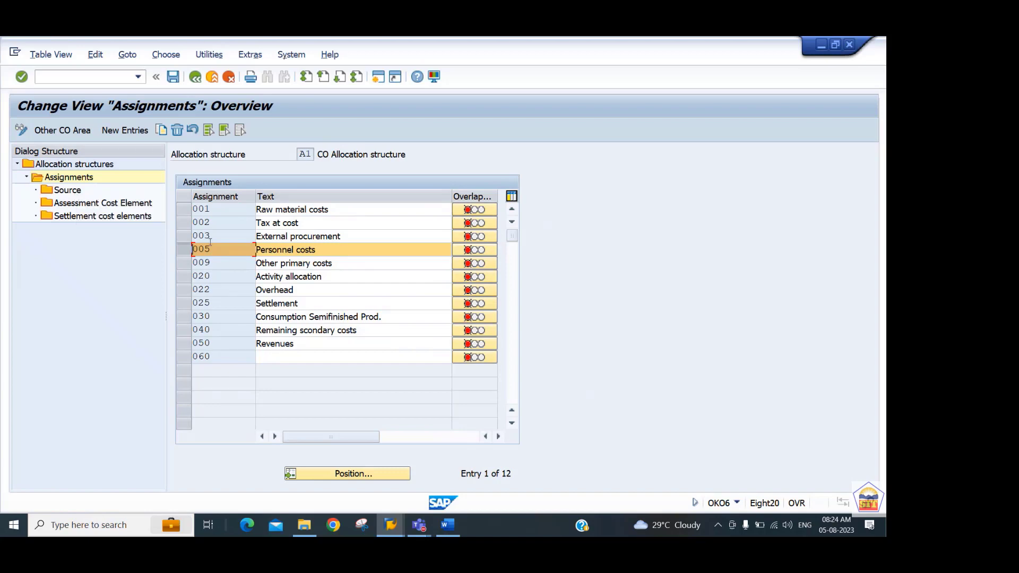
left_click(58, 190)
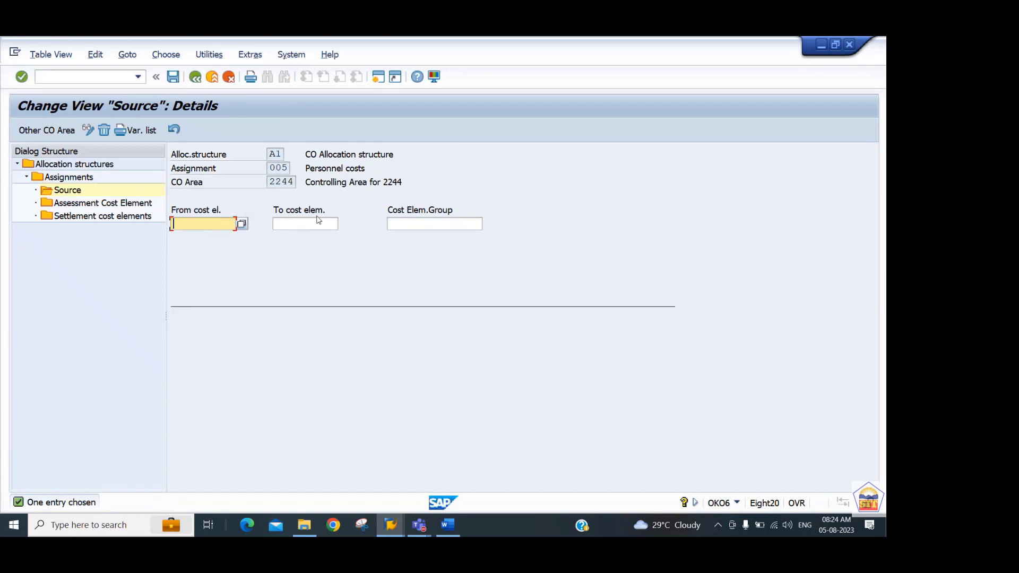
left_click(409, 225)
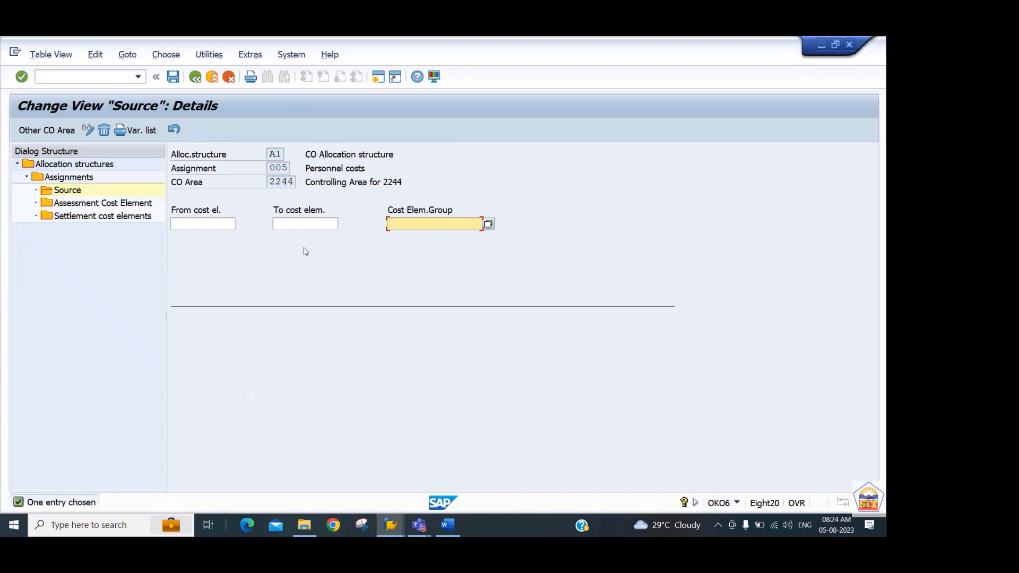
Open new settlement cost element entries for assignment 005 and review the available receiver categories, closing the list without choosing one.
left_click(96, 217)
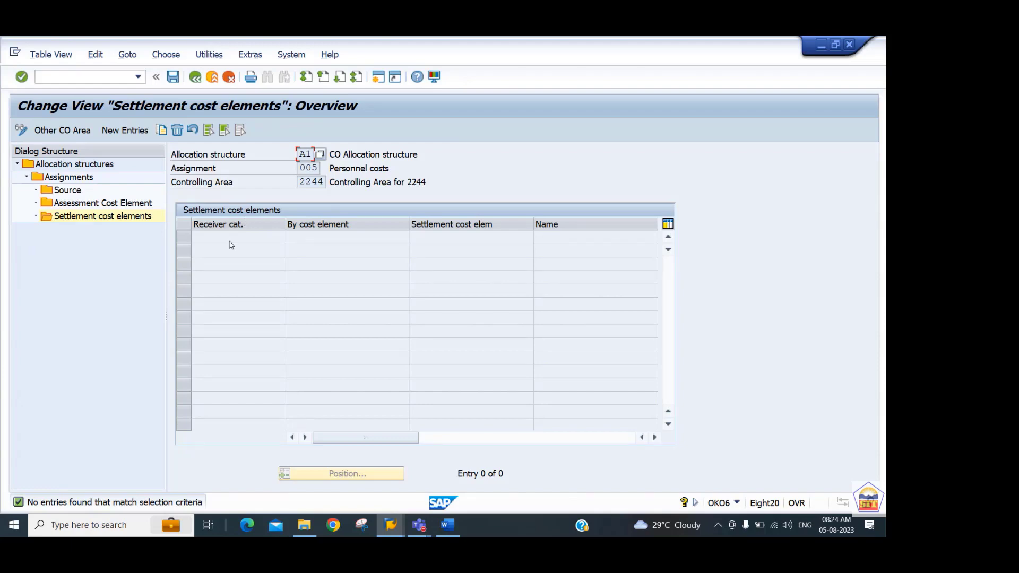
left_click(124, 130)
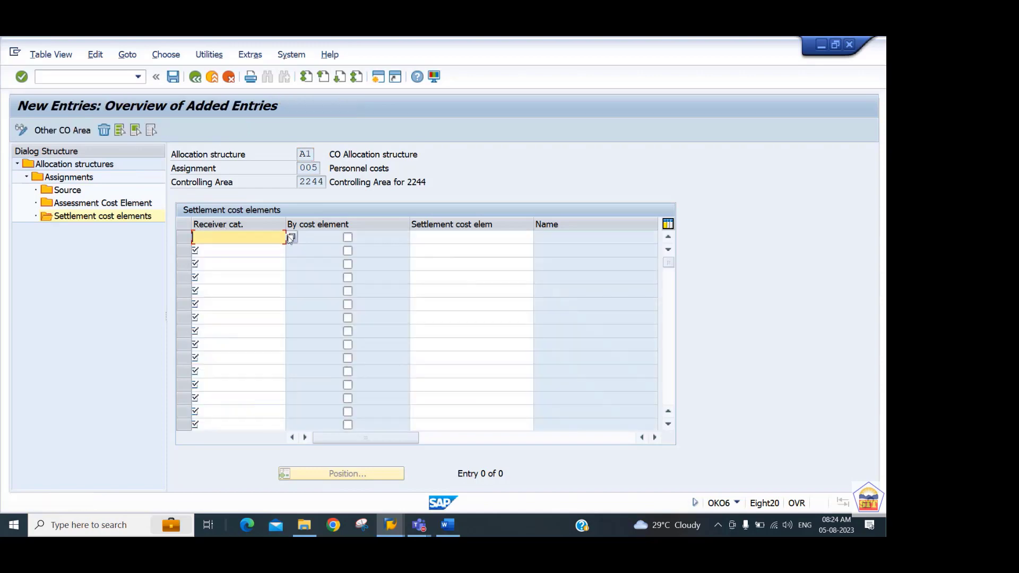
left_click(288, 238)
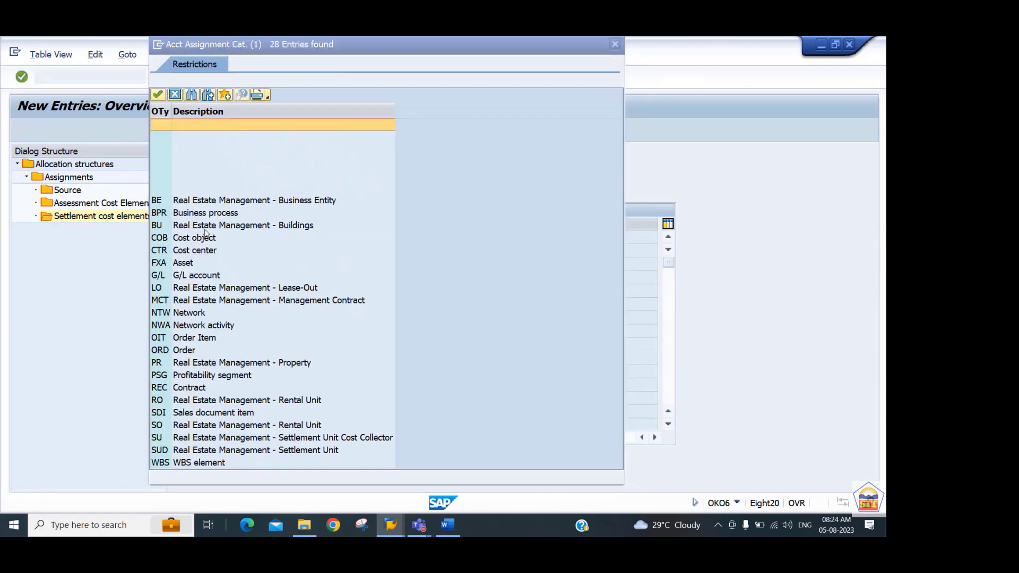
left_click(197, 238)
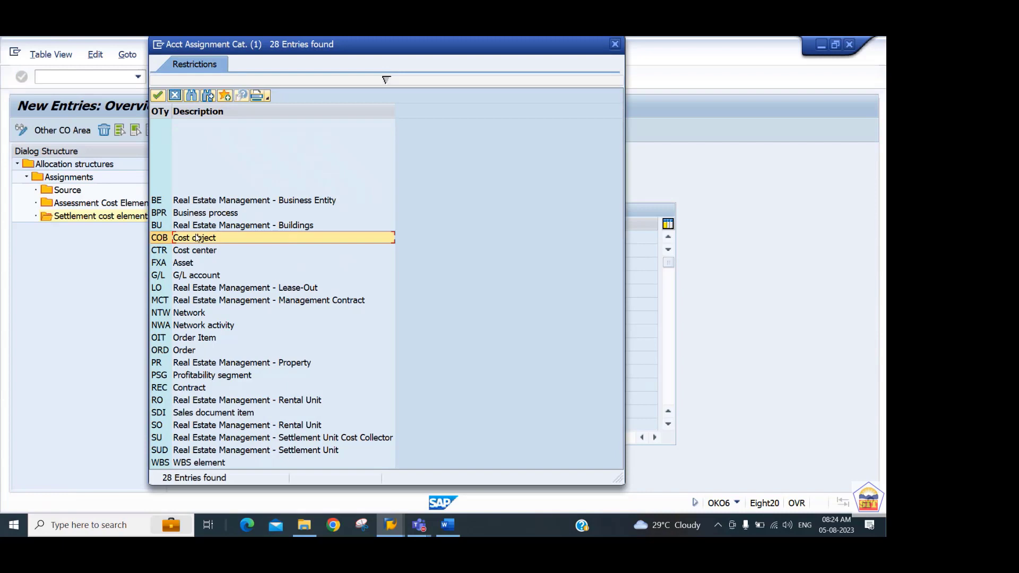
key("Down")
key("Down")
key("Down")
key("Down")
key("Down")
key("Down")
key("Down")
key("Down")
key("Down")
key("Down")
key("Down")
key("Down")
key("Down")
key("Down")
key("Down")
key("Down")
key("Down")
key("Down")
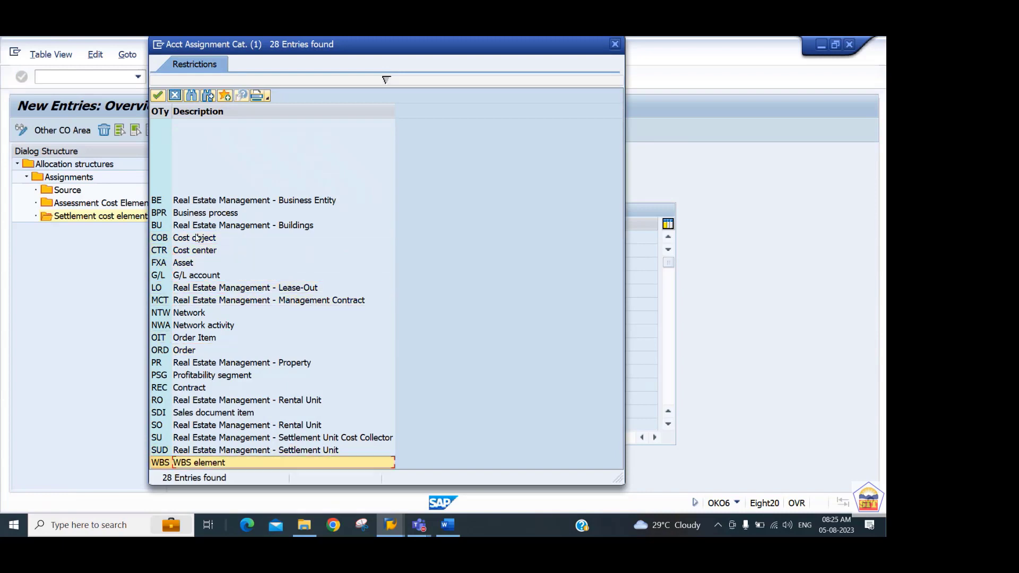
key("Up")
key("Up")
key("Up")
key("Up")
key("Up")
key("Up")
key("Up")
key("Up")
key("Up")
key("Up")
key("Up")
key("Up")
key("Up")
key("Up")
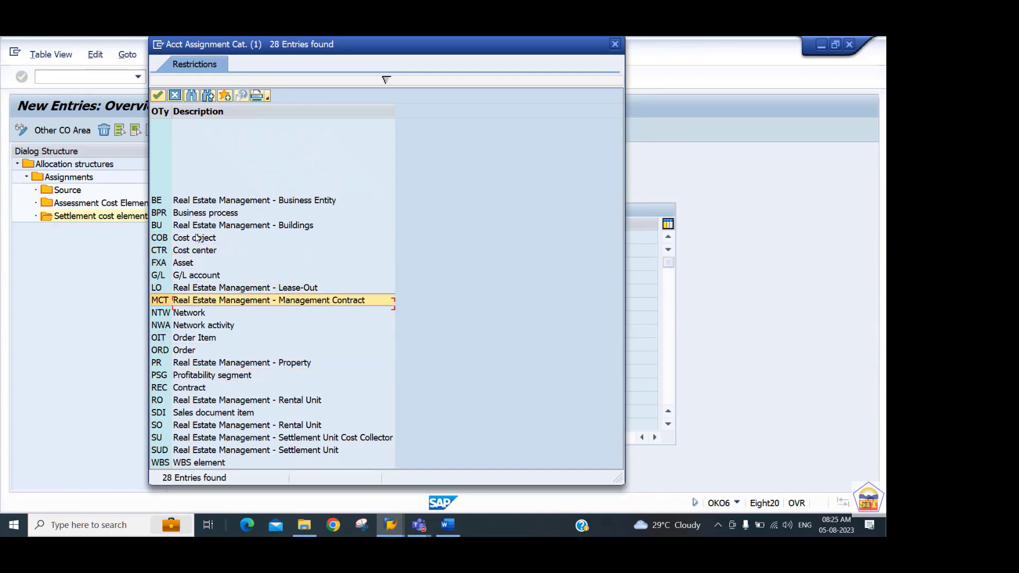
left_click(615, 44)
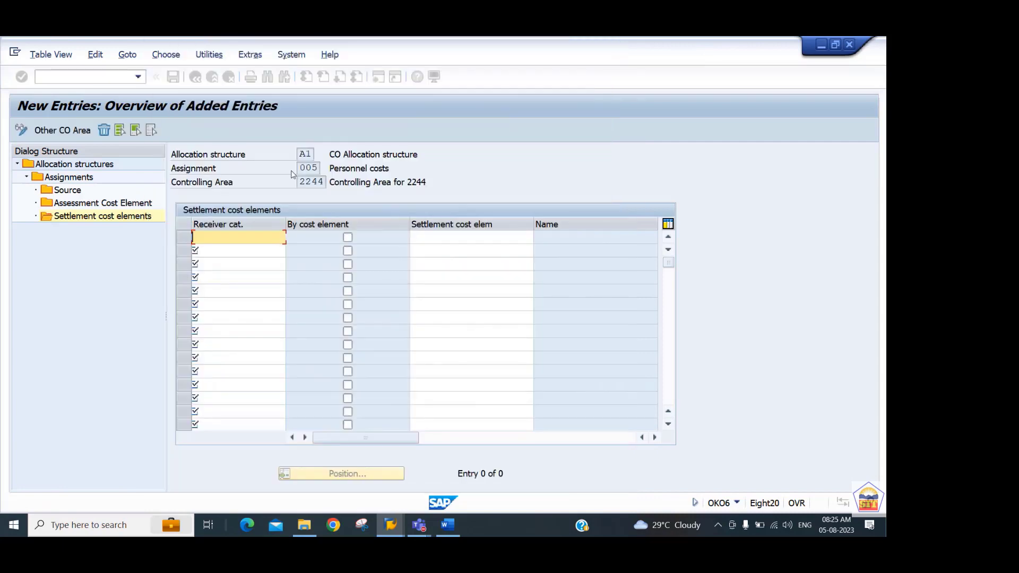
Leave the new entries with /n, start transaction opkt and open the Allocation Structure overview.
left_click(109, 80)
type("/n")
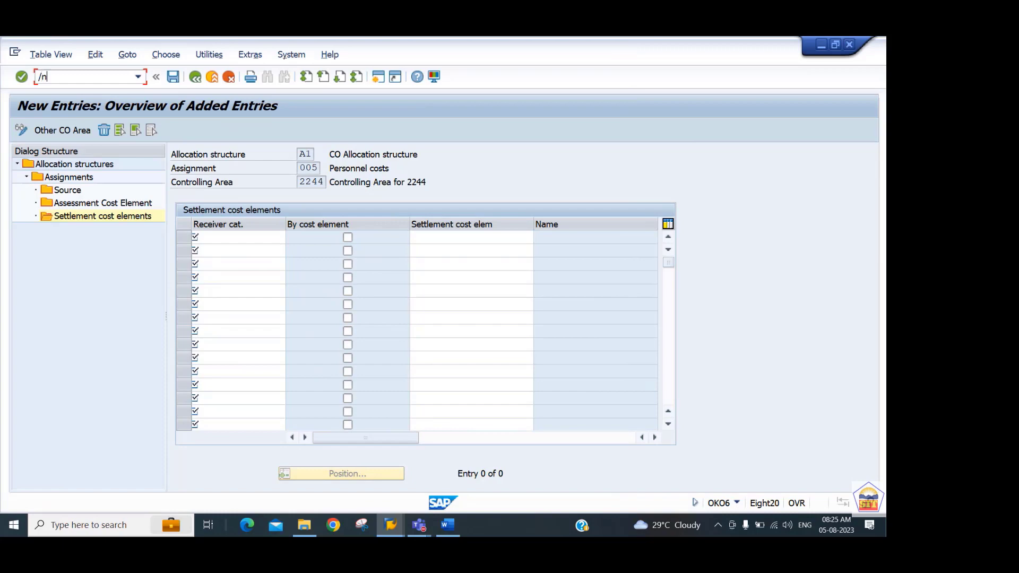
key("Return")
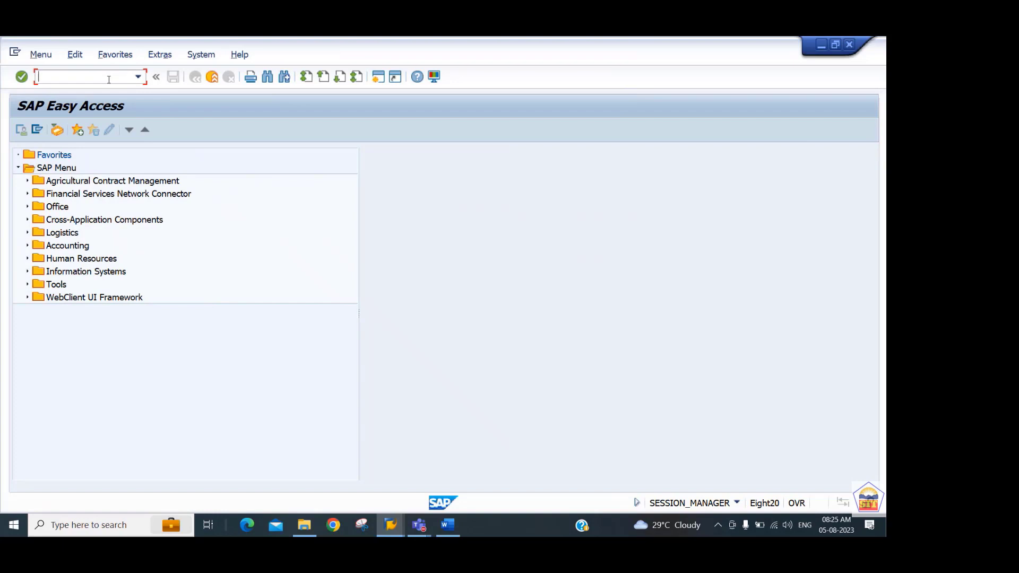
type("opkt")
key("Return")
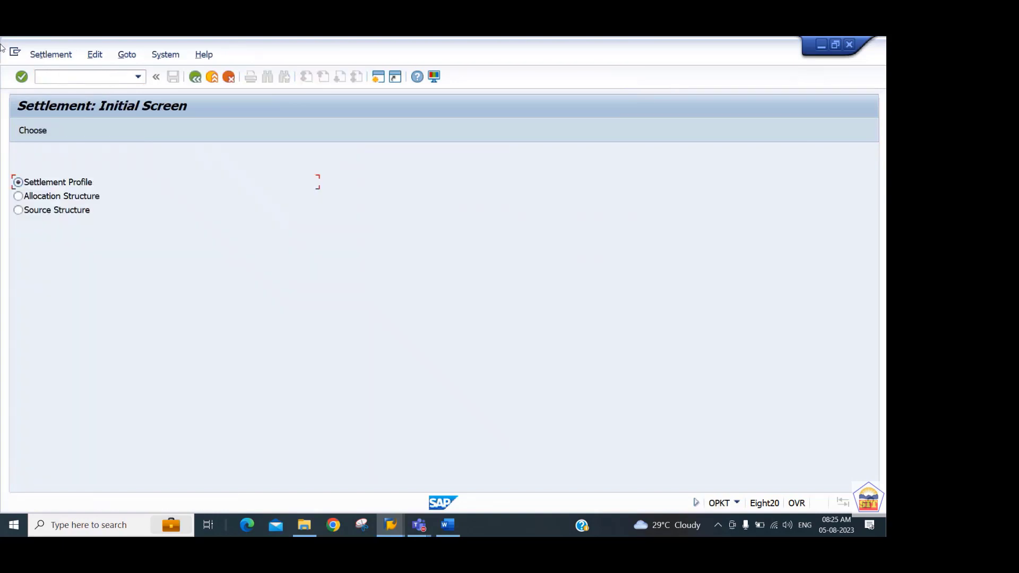
left_click(28, 199)
left_click(33, 130)
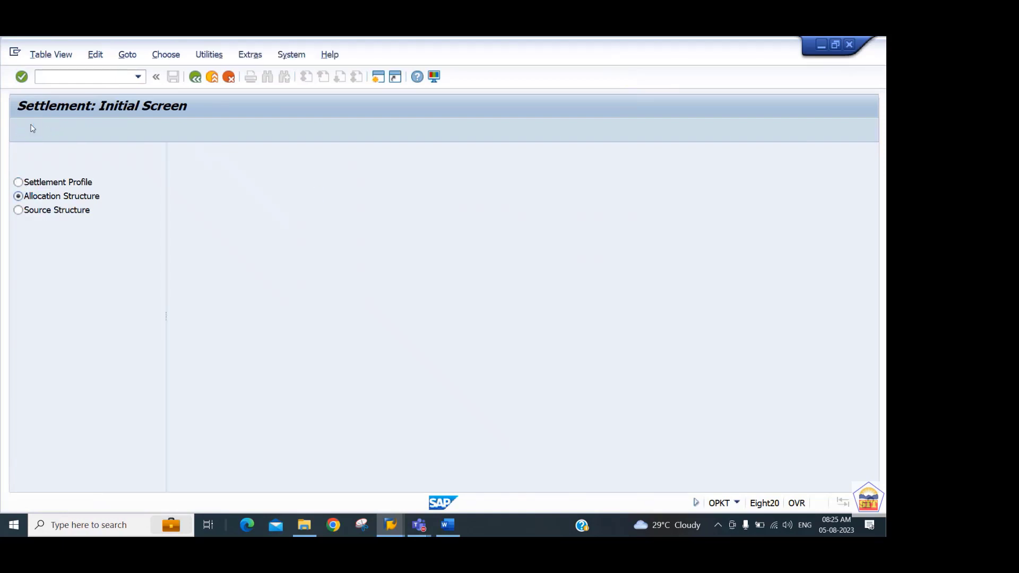
Create allocation structure 44 with the text "Internal Order --> Cost Center" and save it.
left_click(127, 132)
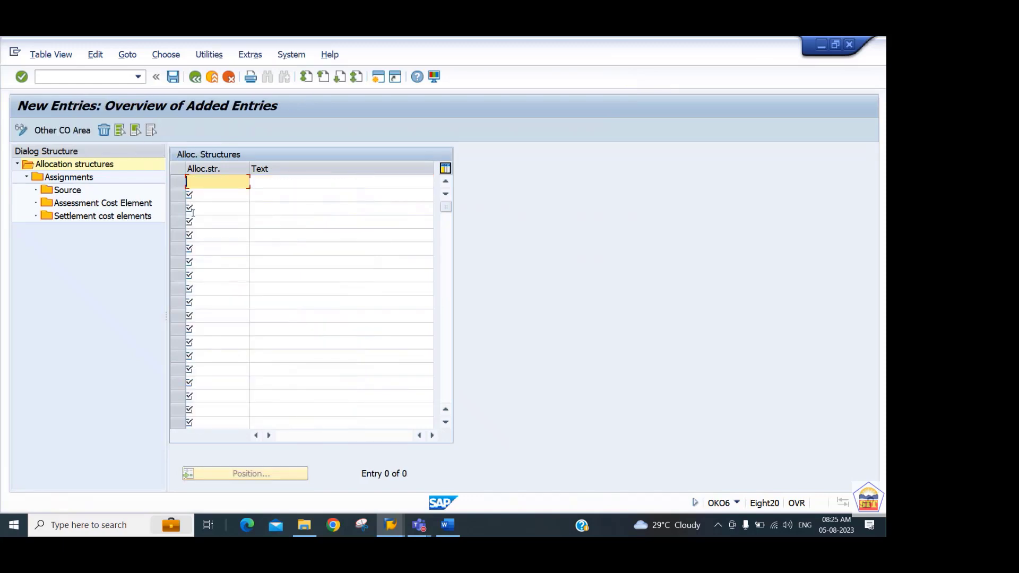
type("44")
key("Tab")
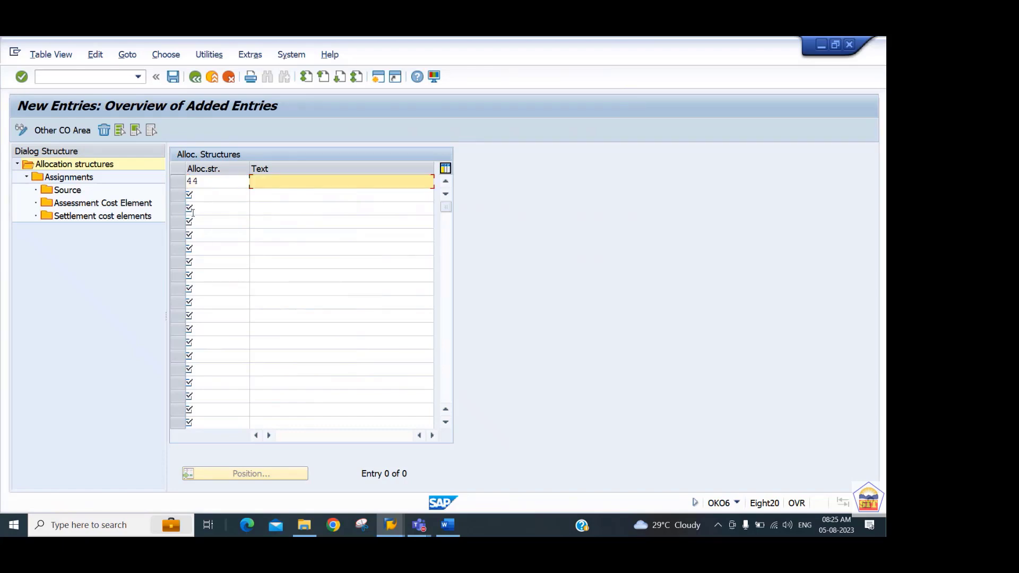
type("Internal ")
type("Order -")
type("--")
type("Cost Cent")
type("e")
key("BackSpace")
key("BackSpace")
key("BackSpace")
key("BackSpace")
key("BackSpace")
key("BackSpace")
key("BackSpace")
key("BackSpace")
key("BackSpace")
key("BackSpace")
key("BackSpace")
key("BackSpace")
key("BackSpace")
type("> Cost Center")
key("Return")
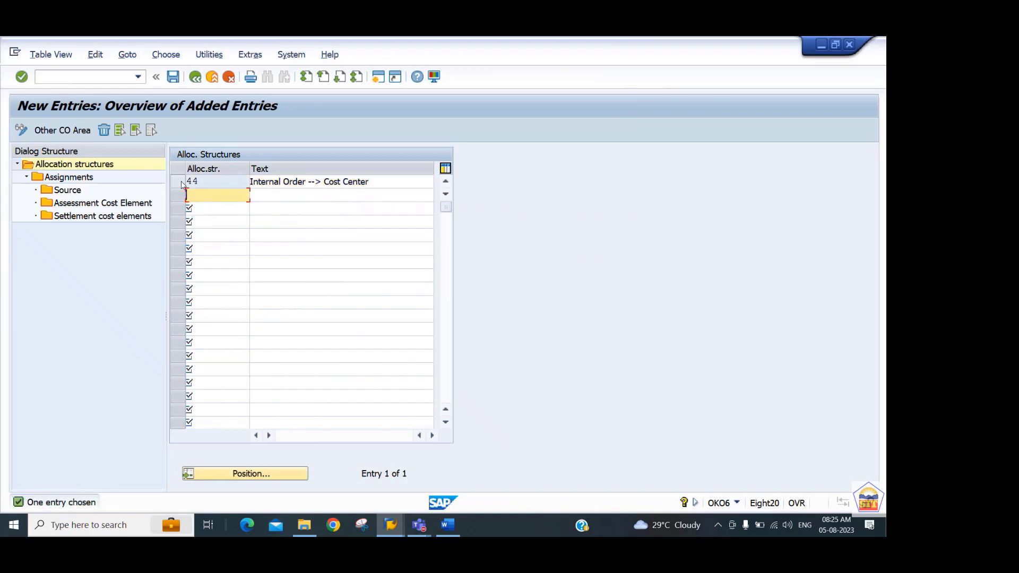
key("ctrl+s")
key("Return")
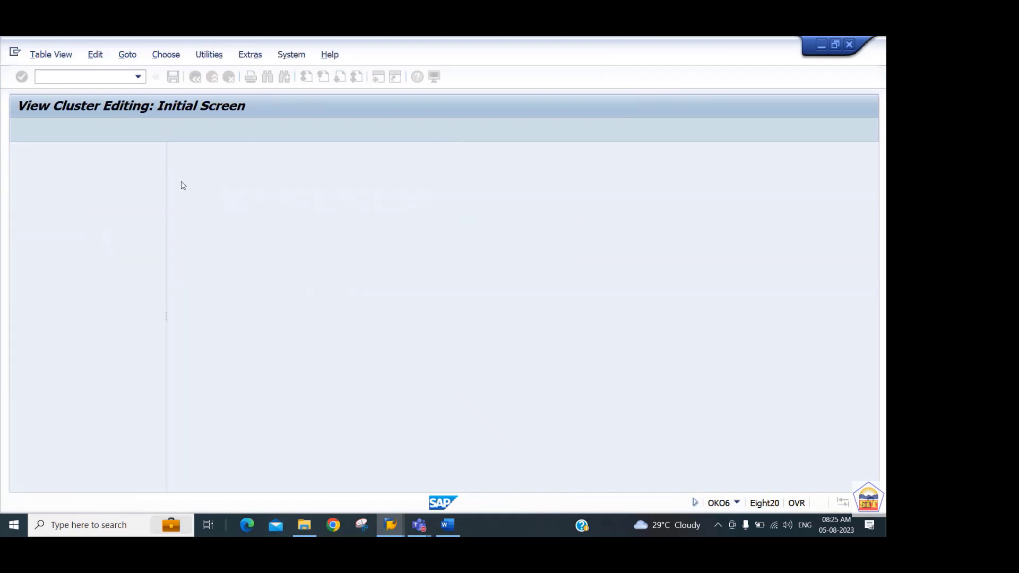
Add assignment 001 to allocation structure 44 with the text "Internal Order ---> Cost Cente".
left_click(182, 183)
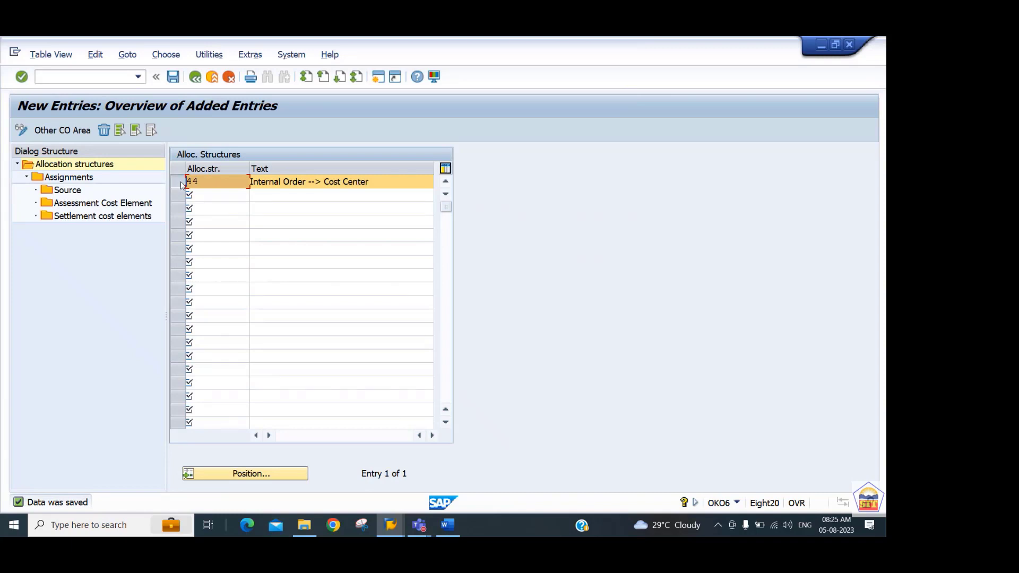
double_click(69, 178)
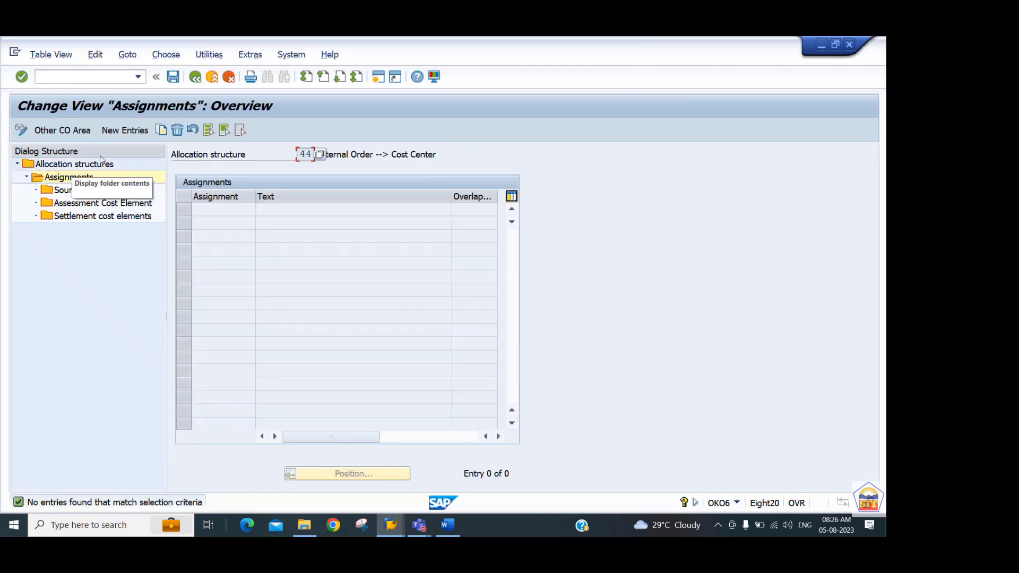
left_click(126, 131)
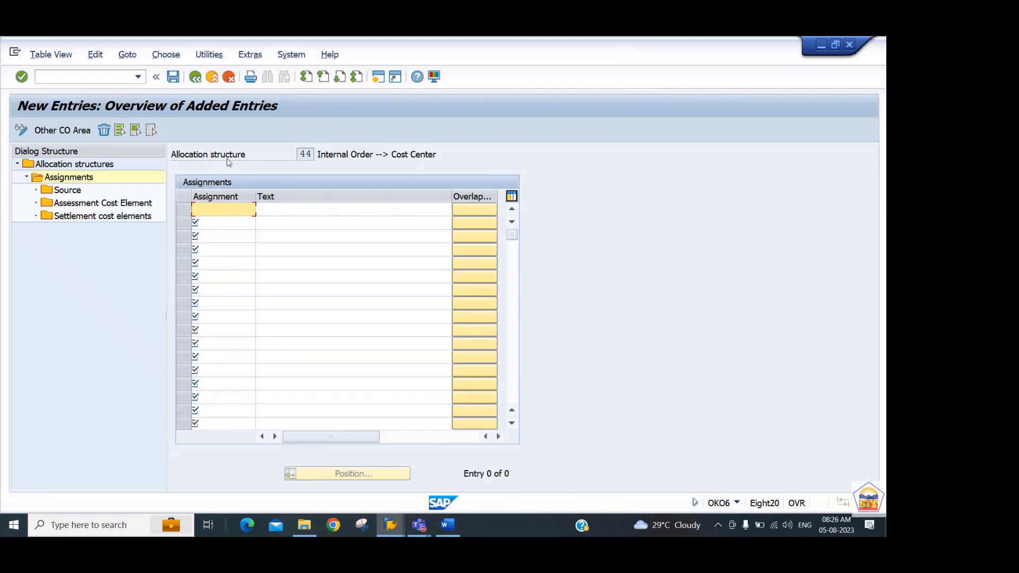
type("000")
type("1")
key("Tab")
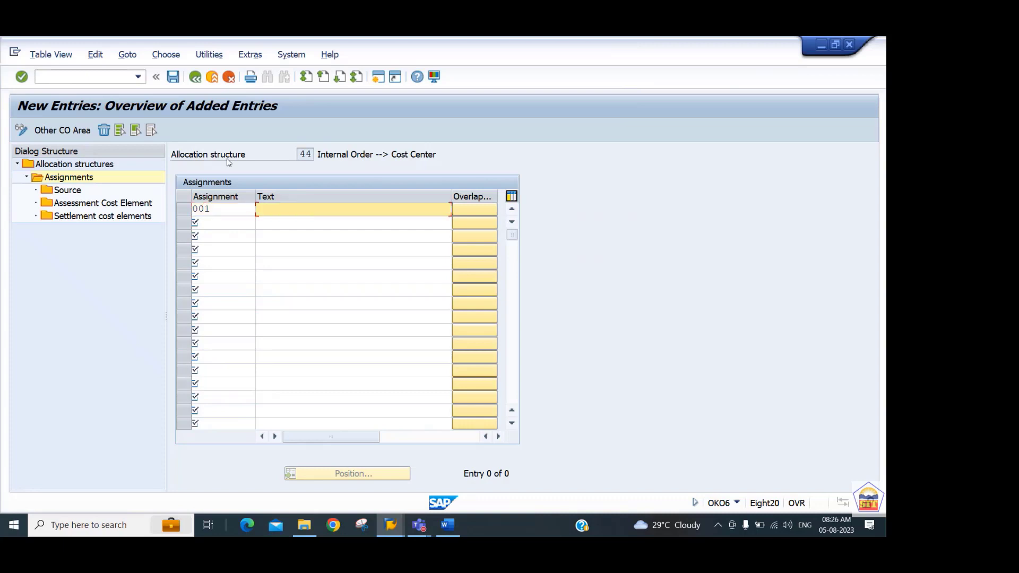
type("Internal Order ---> Cost Cente")
key("Return")
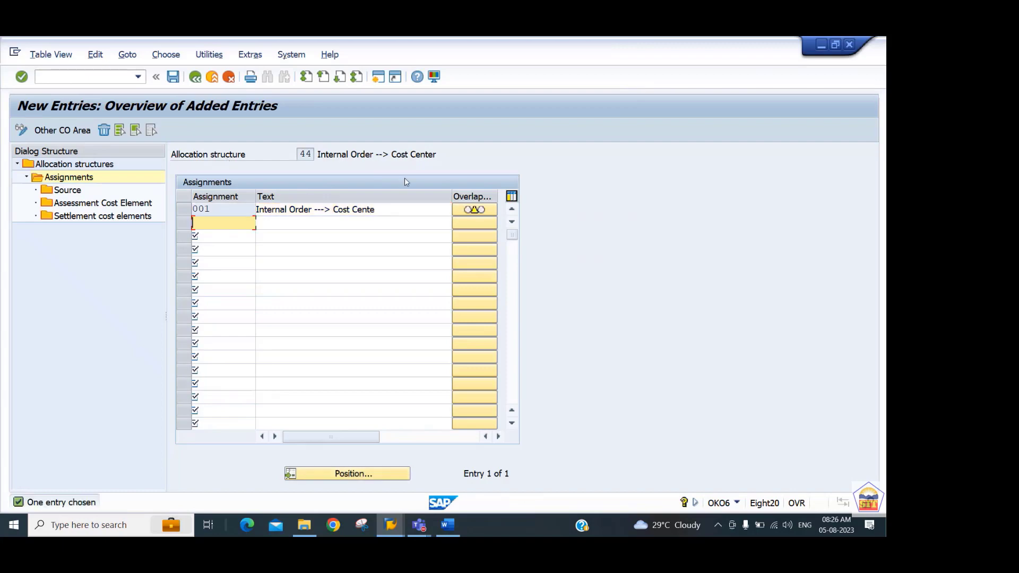
Open the source details of assignment 001 and set its From cost element to 400325.
left_click(184, 210)
left_click(69, 192)
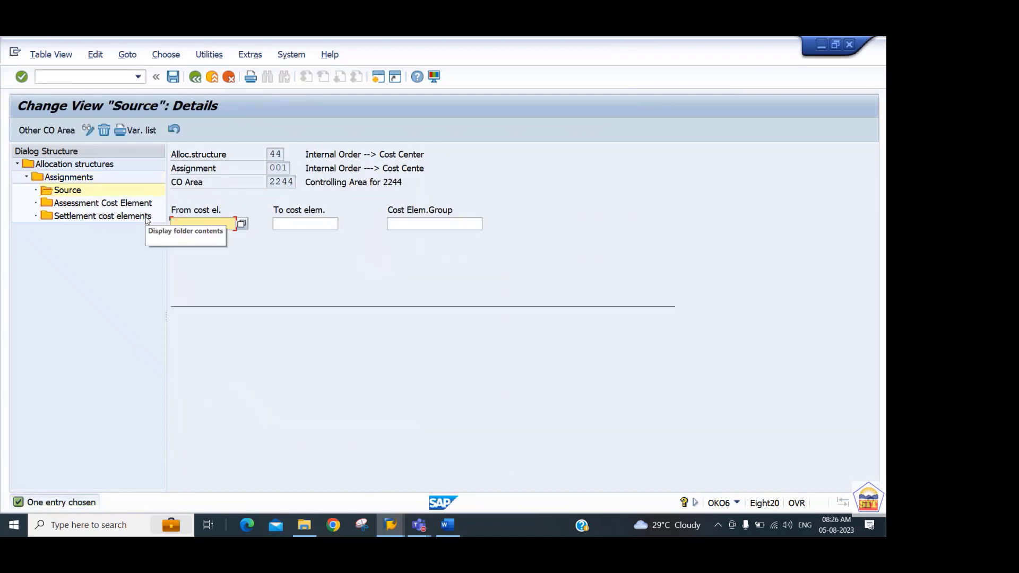
type("400325")
key("Return")
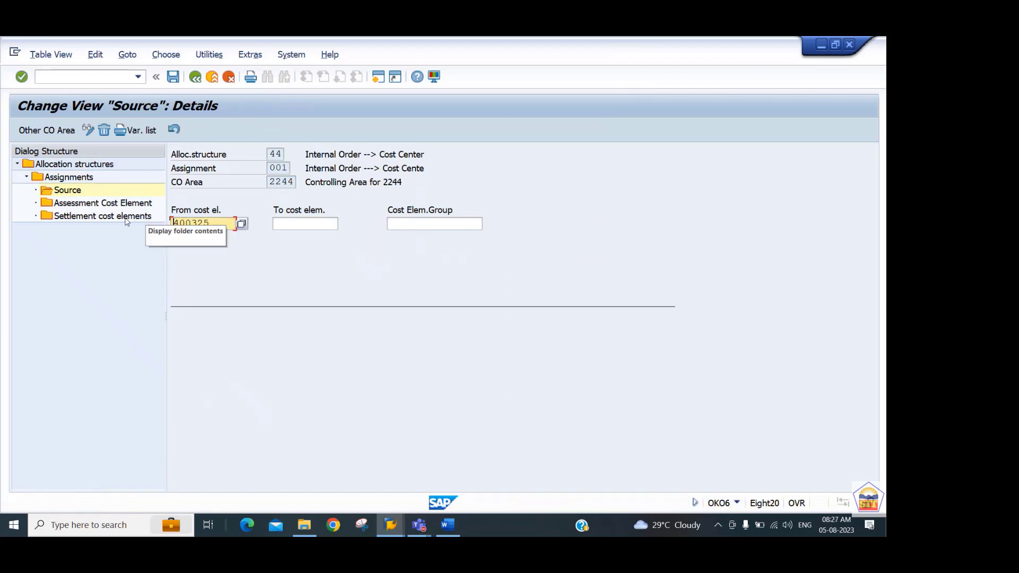
Add a settlement cost element entry to assignment 001 with receiver category CTR and By cost element enabled, save it and leave the entries.
double_click(68, 219)
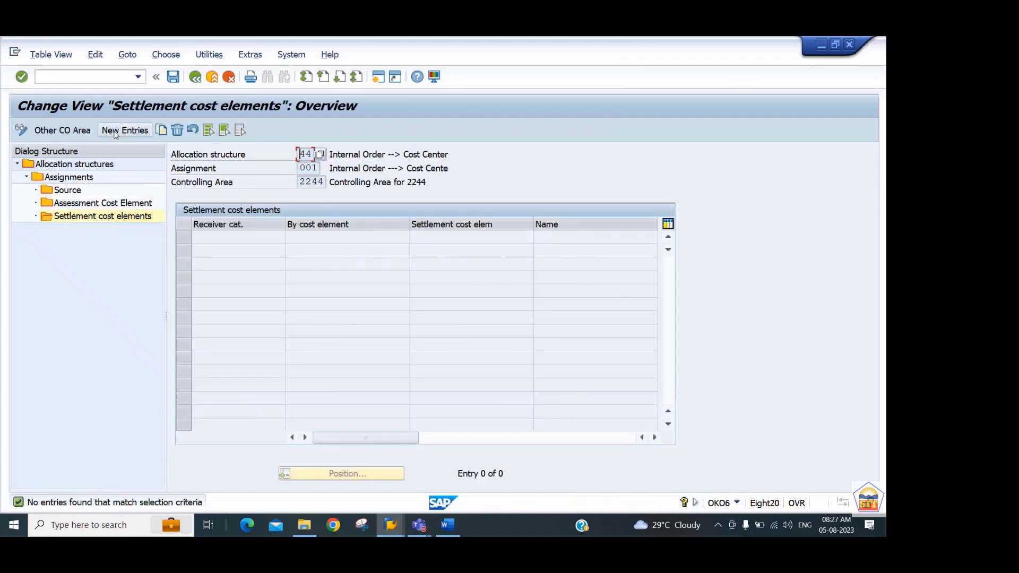
left_click(117, 133)
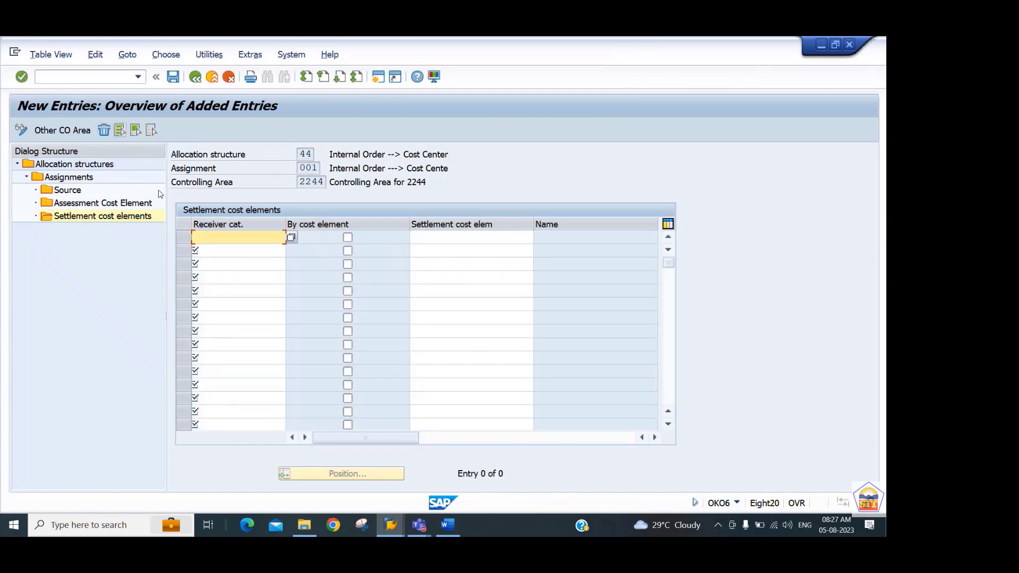
left_click(293, 238)
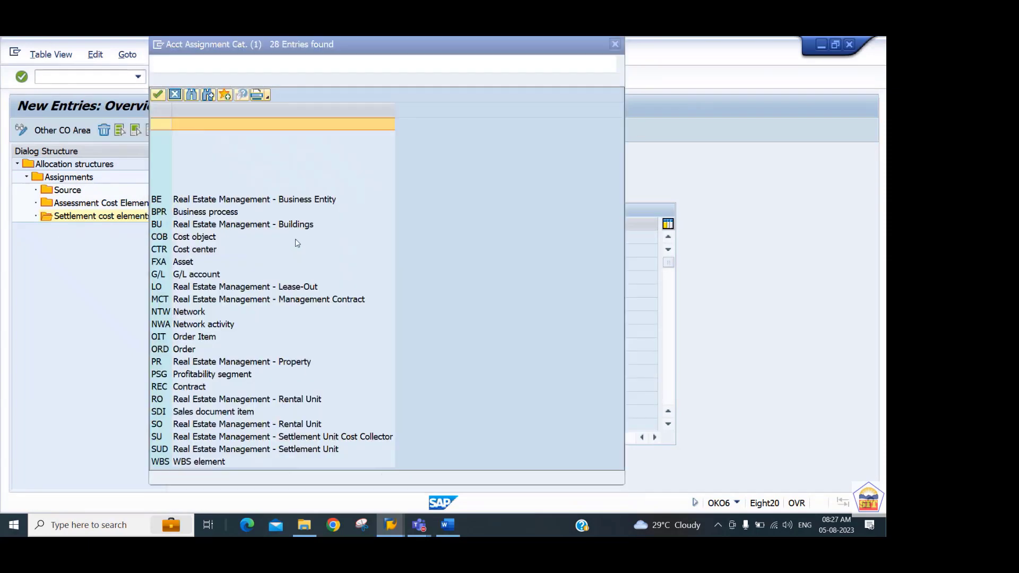
left_click(202, 262)
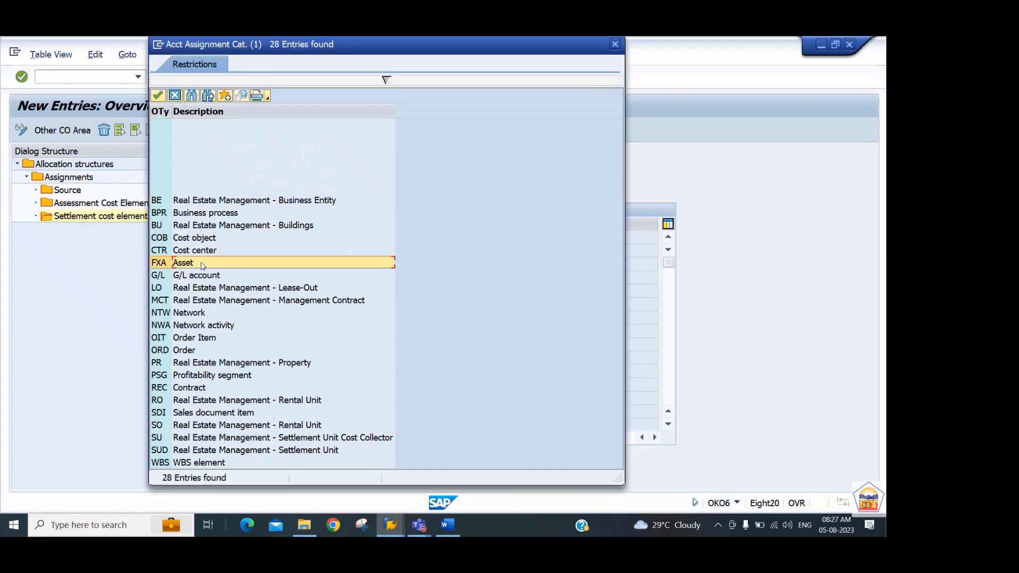
key("Up")
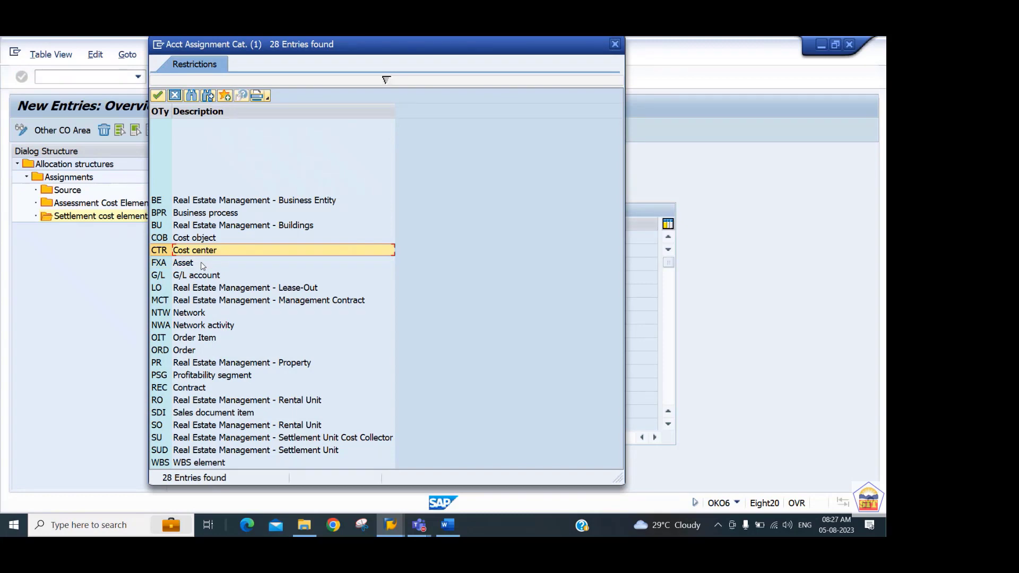
key("Return")
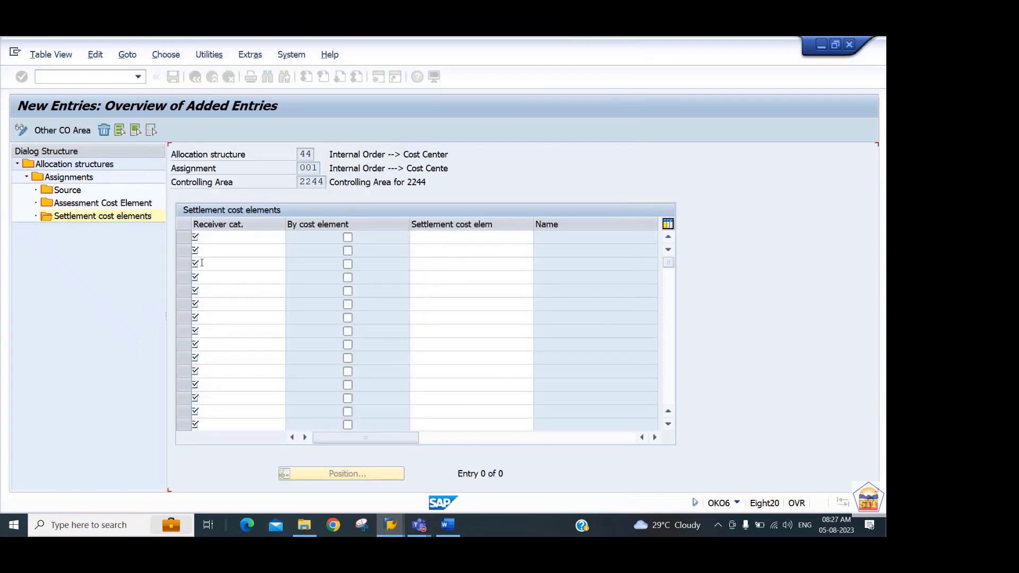
left_click(348, 238)
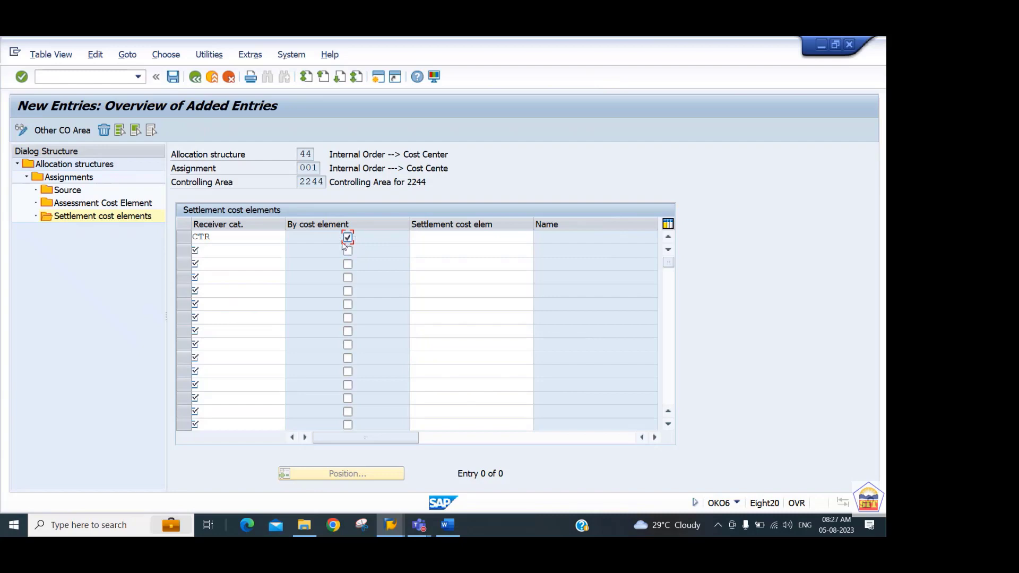
left_click(436, 236)
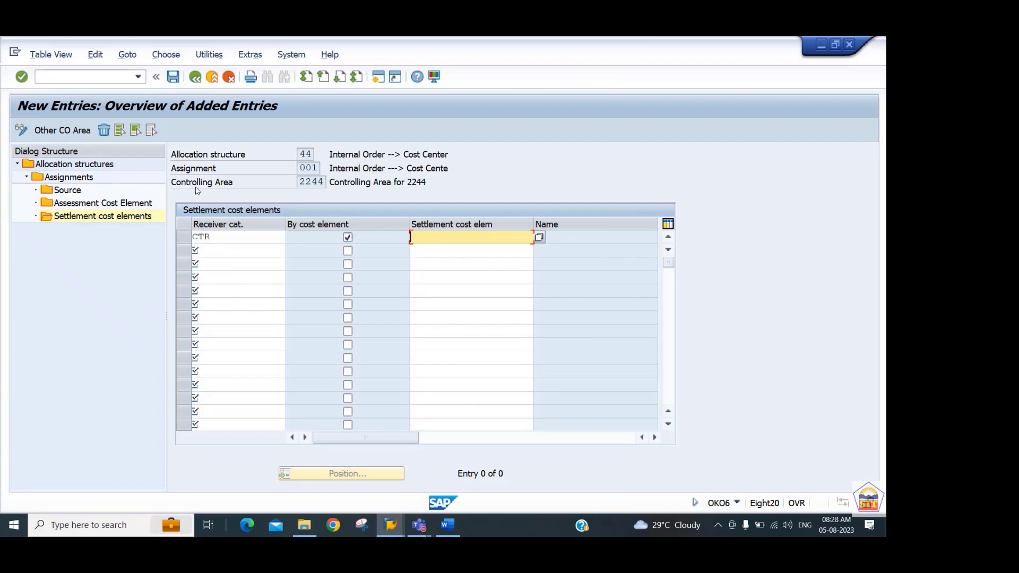
key("ctrl+s")
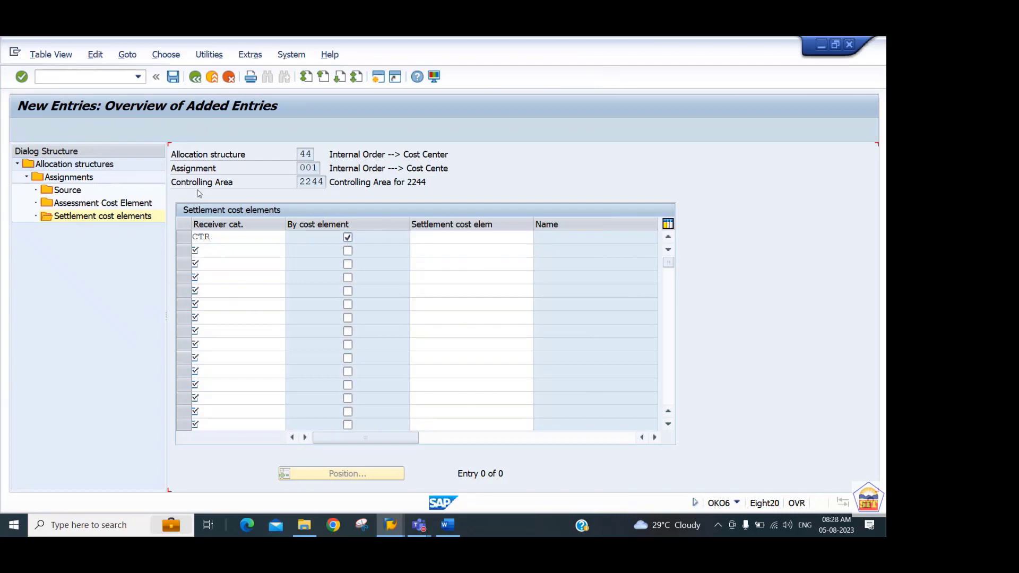
left_click(195, 79)
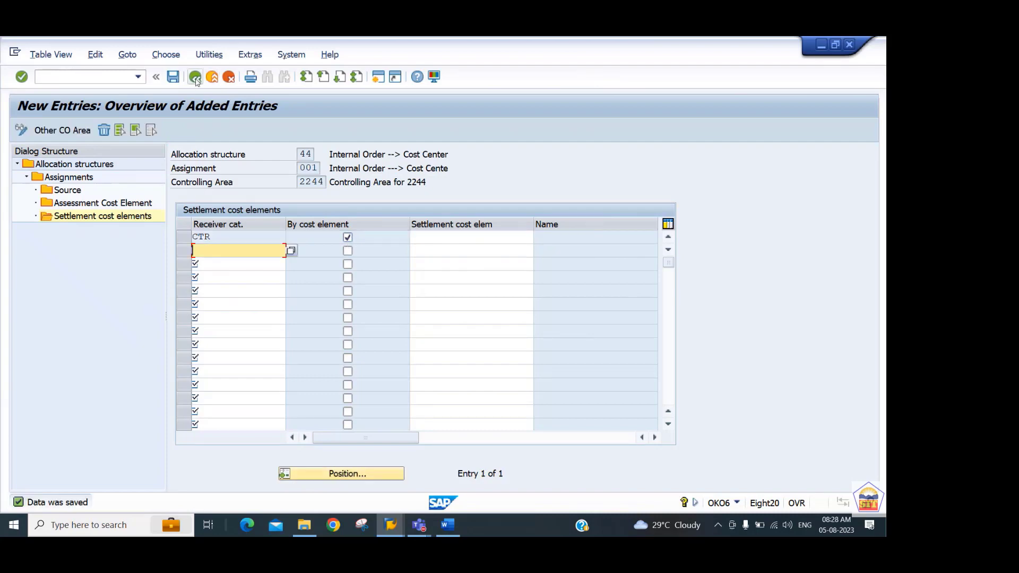
left_click(196, 78)
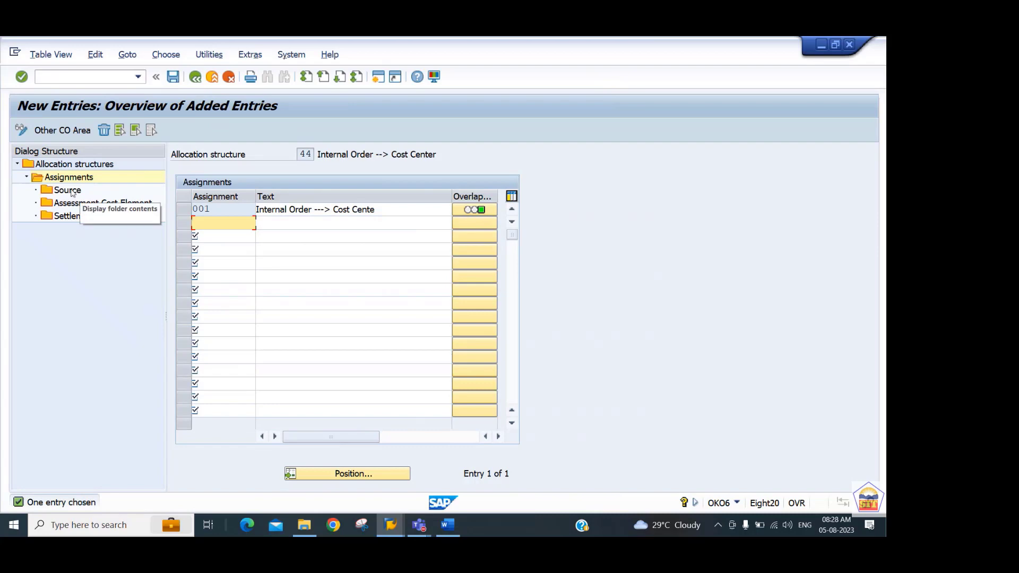
Change the text of allocation structure 44 to "Allocation Structure for 2244" and save it.
double_click(81, 165)
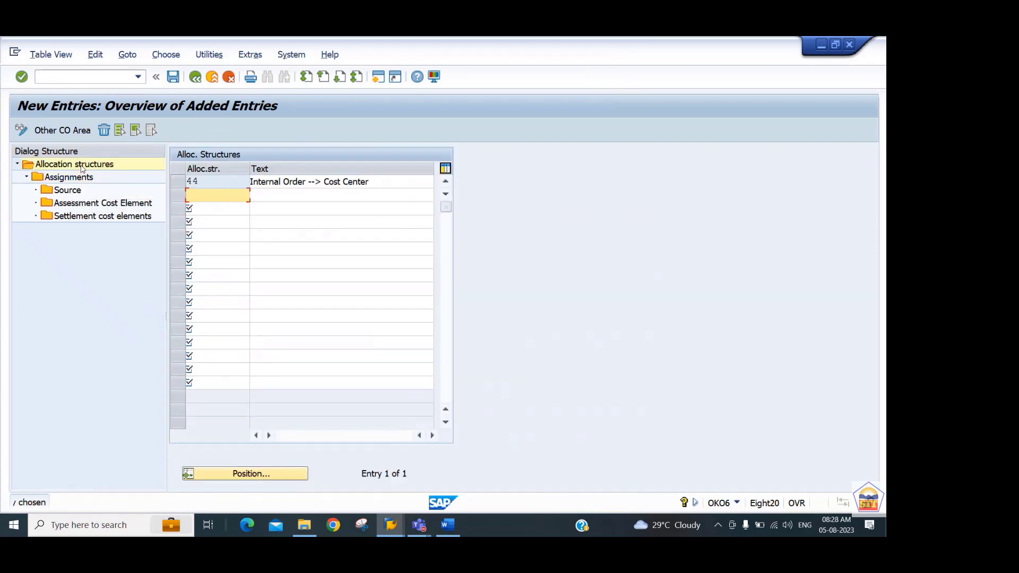
left_click(392, 184)
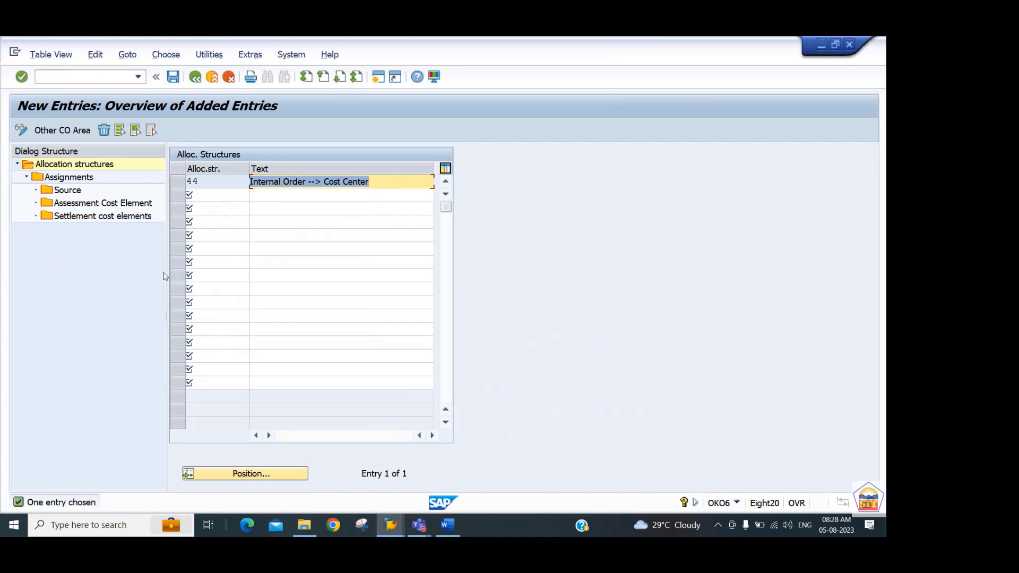
type("Ine")
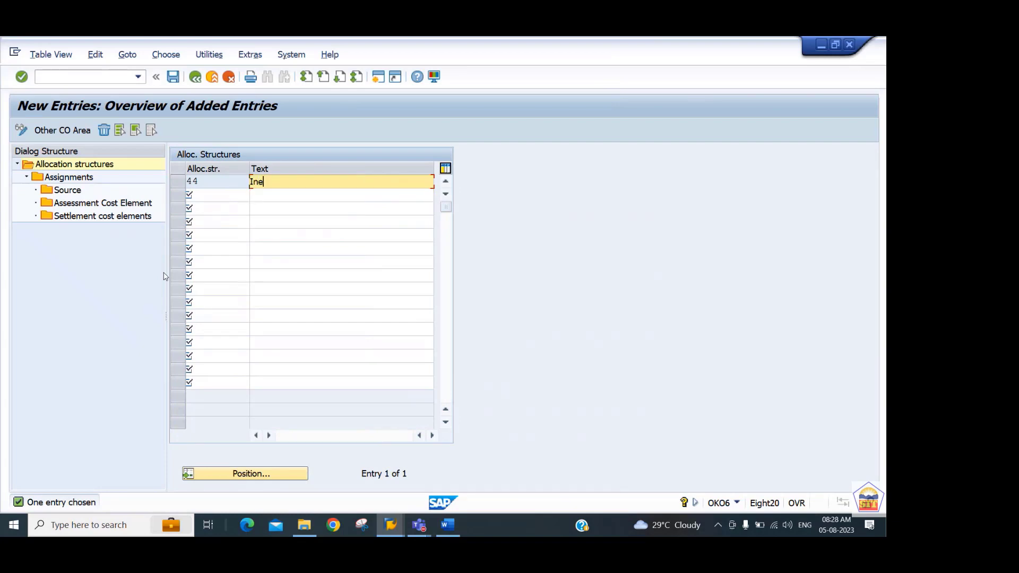
key("BackSpace")
key("BackSpace")
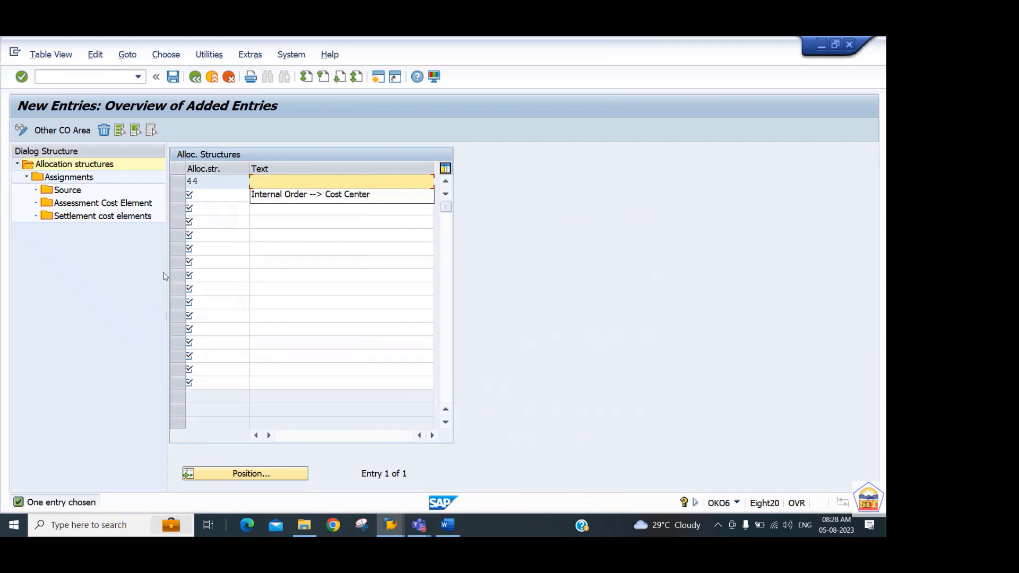
type("Allocation")
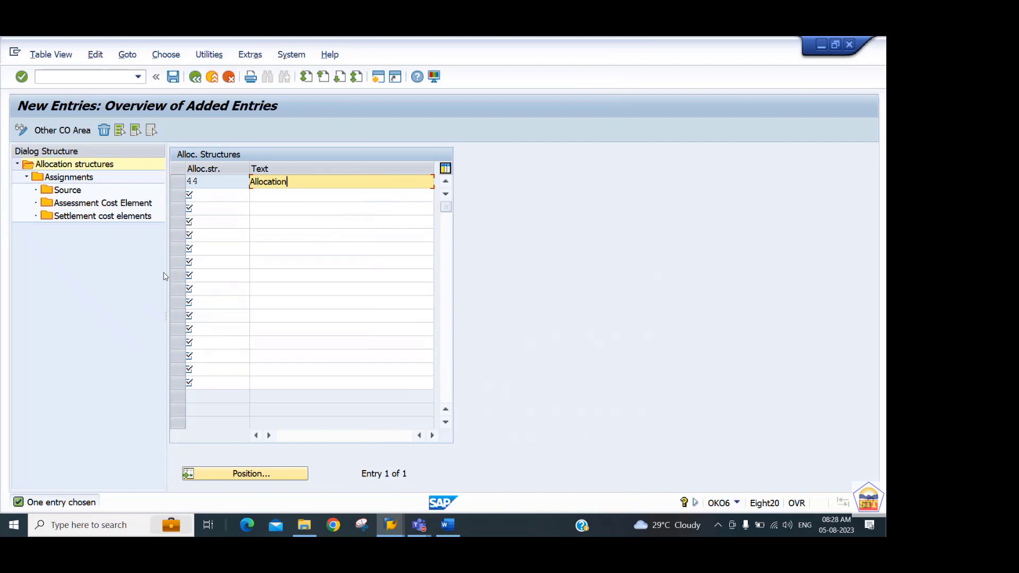
type(" Struc ")
type("ure for 2244")
key("Return")
key("ctrl+s")
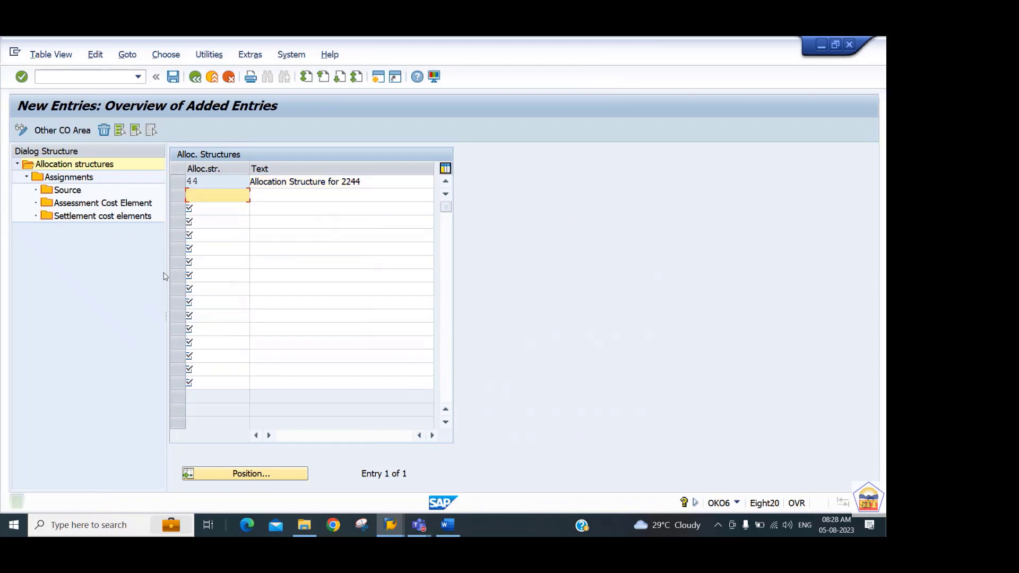
Return to the settlement initial screen, open the Settlement Profile overview and start a new entry.
left_click(196, 77)
left_click(195, 77)
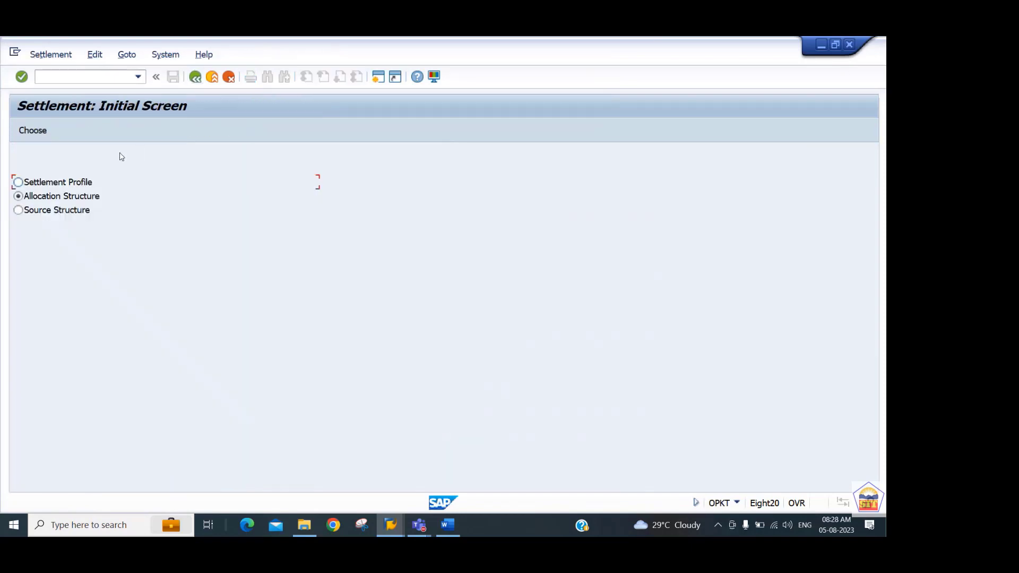
double_click(71, 186)
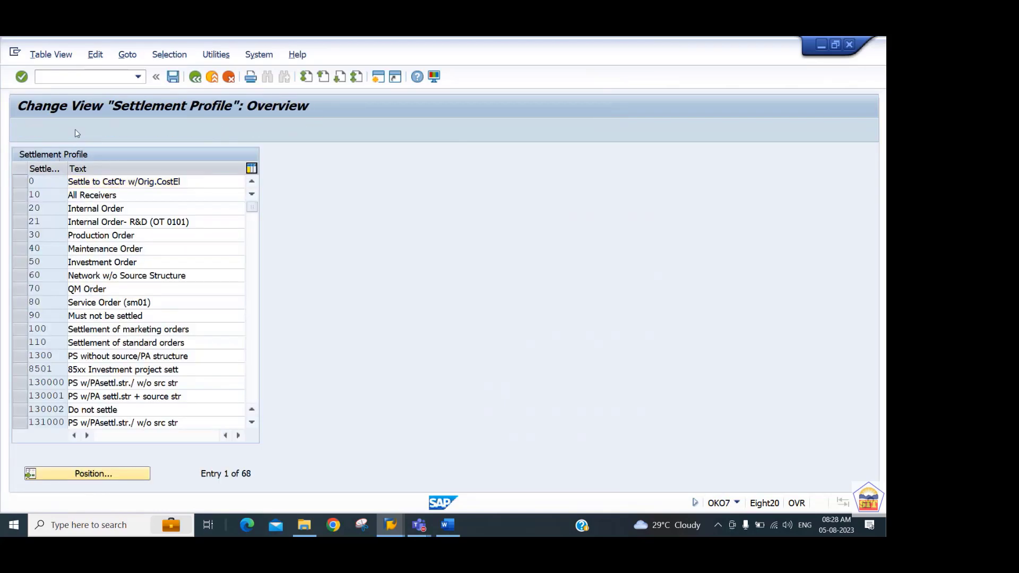
left_click(75, 130)
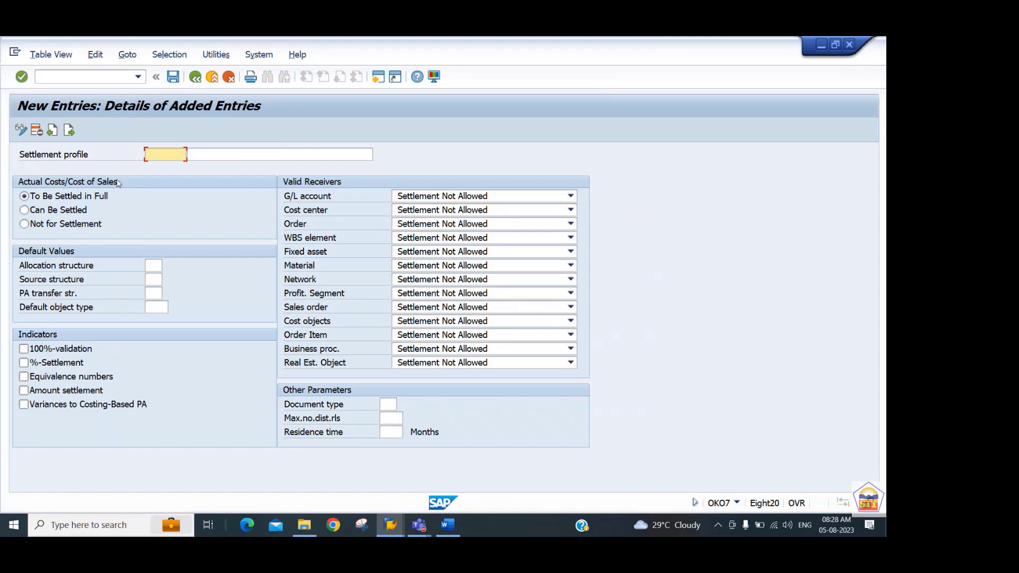
Identify the new settlement profile as 2244SP with the text "Settlement Profile for 2244".
type("SP")
type("2244")
key("BackSpace")
type("2244")
key("BackSpace")
key("BackSpace")
type("44SP S")
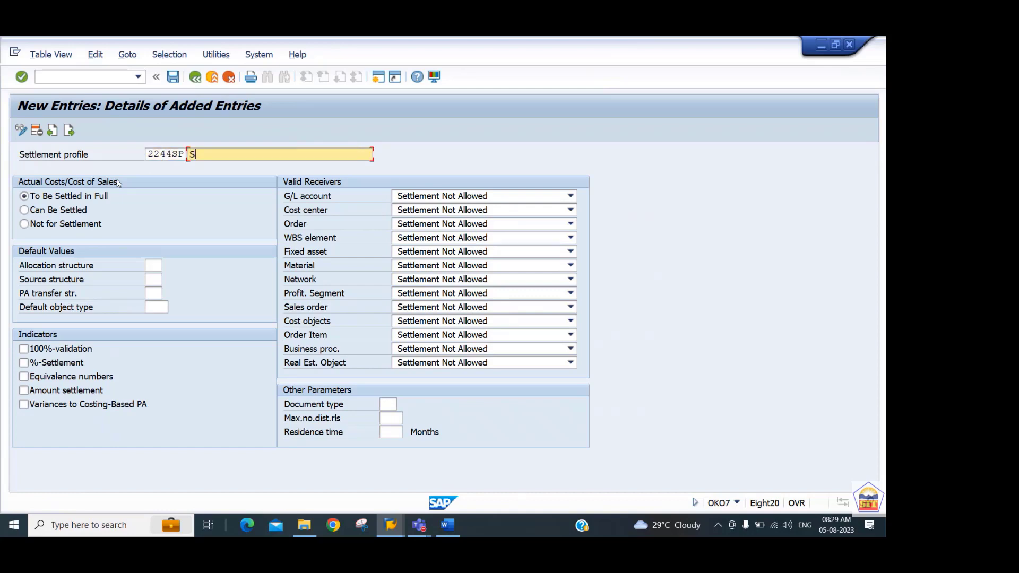
type("ettlement Profile for 2244")
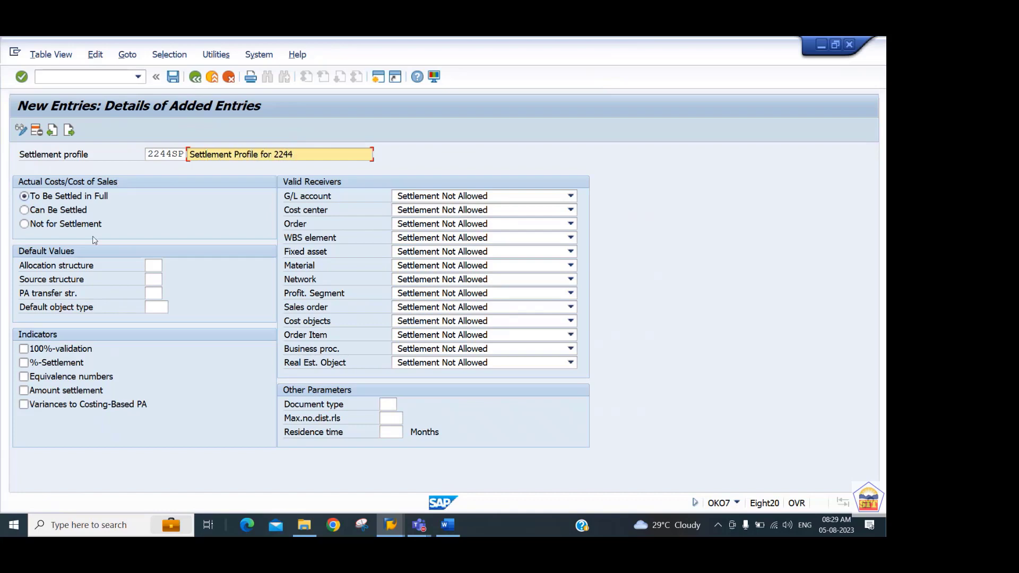
Set the profile's default allocation structure to 44 and its default object type to CTR (Cost center).
left_click(155, 266)
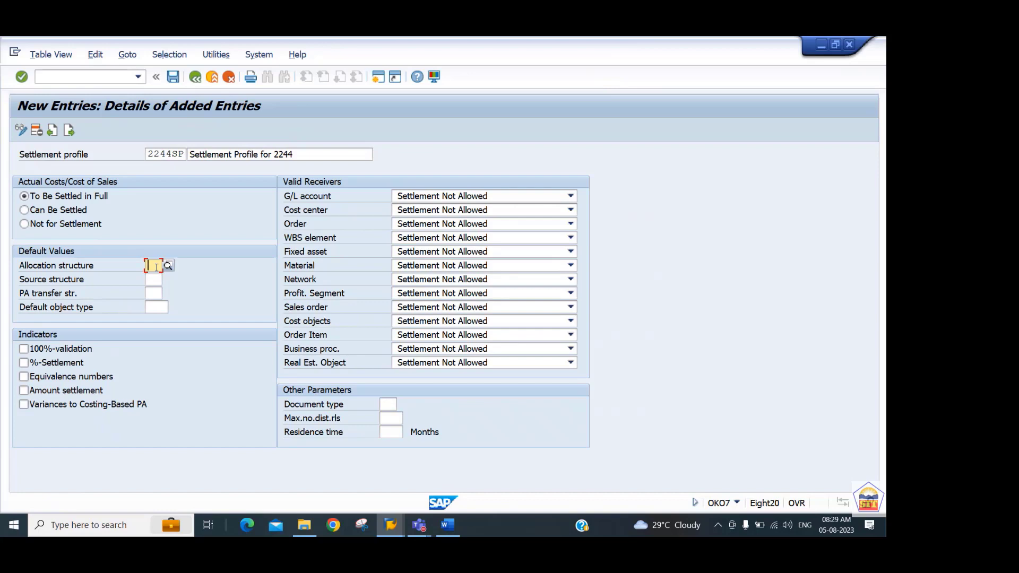
type("44")
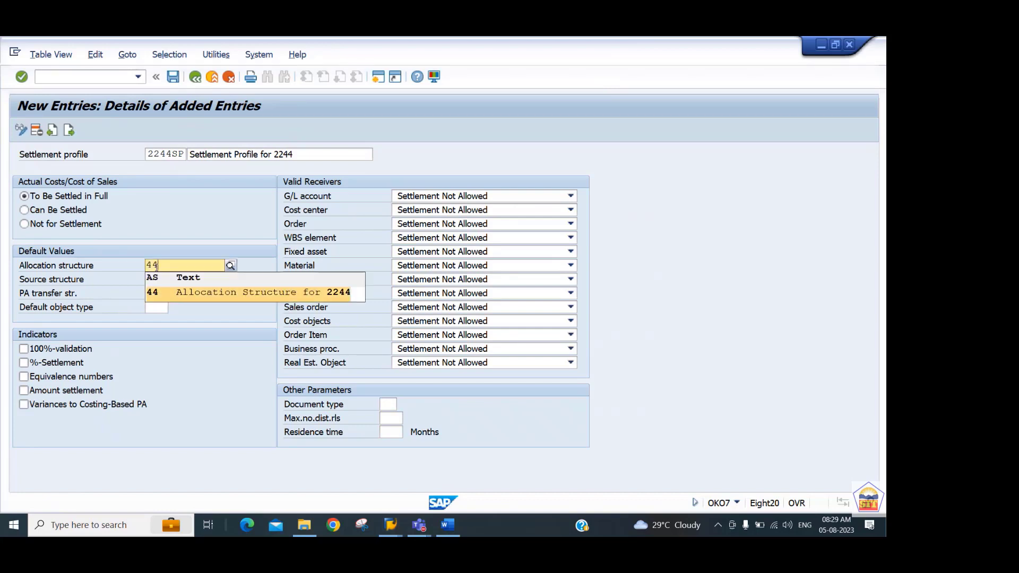
key("Return")
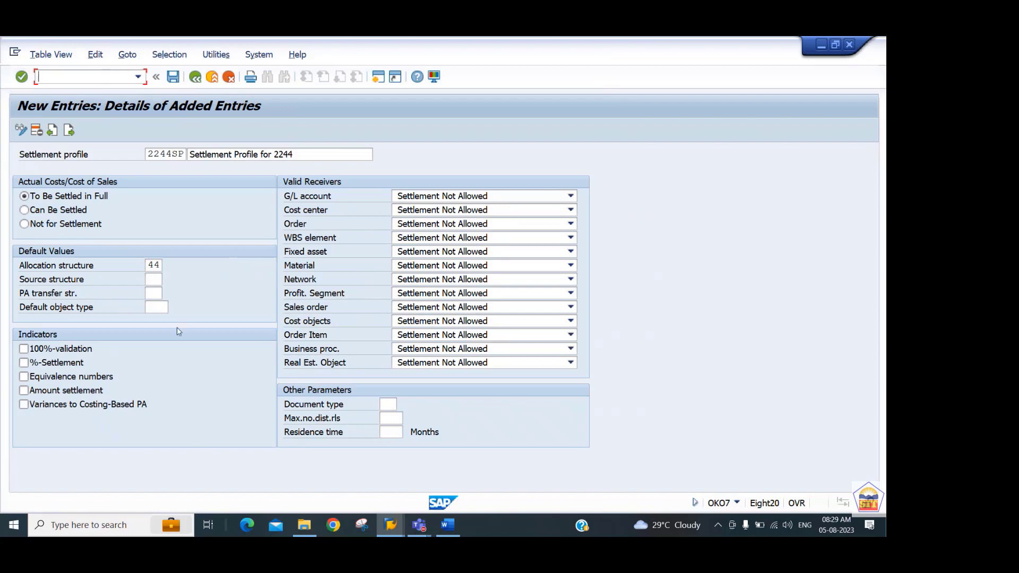
left_click(166, 309)
left_click(174, 307)
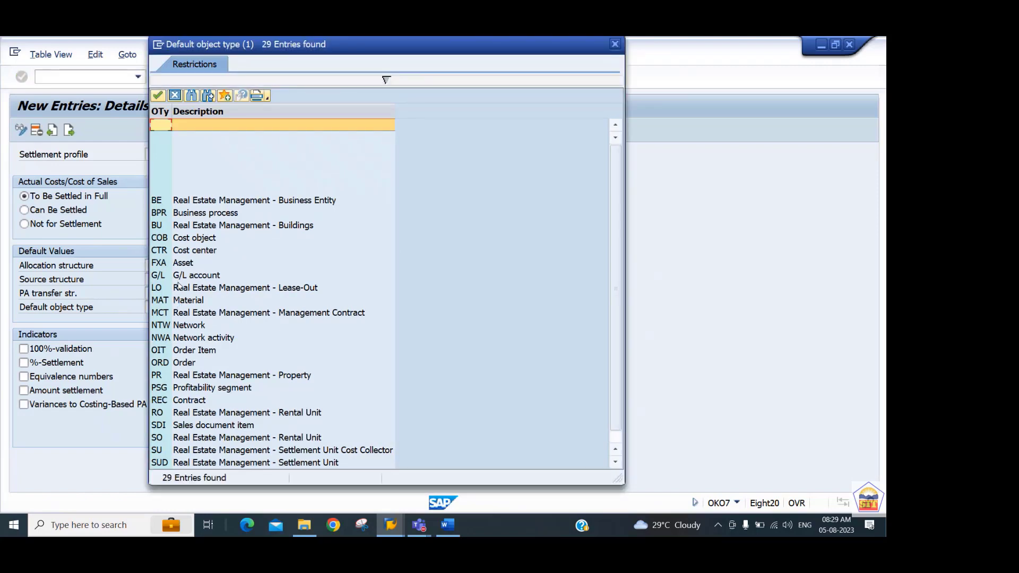
double_click(181, 251)
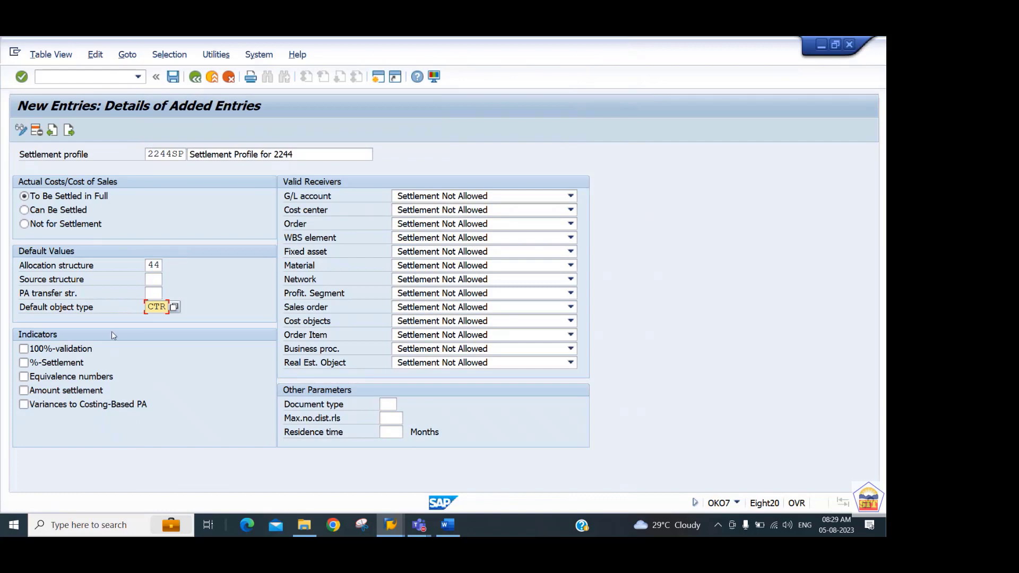
Enable the %-Settlement, Equivalence numbers and Amount settlement indicators for the settlement profile.
left_click(51, 364)
left_click(47, 375)
left_click(51, 390)
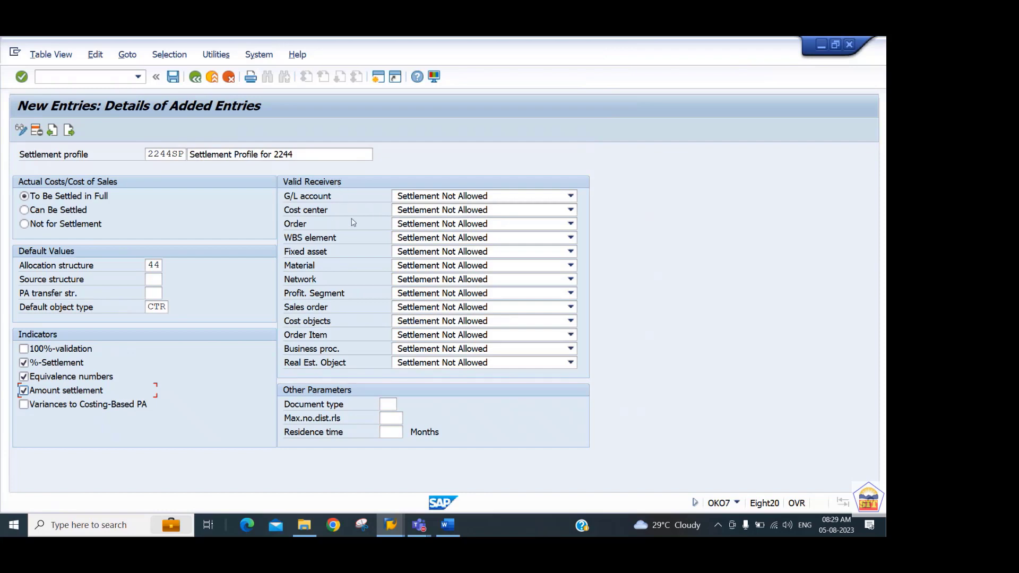
Set the valid receiver Cost center to Settlement Required, and WBS element, Network, Profit. Segment and Sales order to Settlement Optional.
left_click(406, 211)
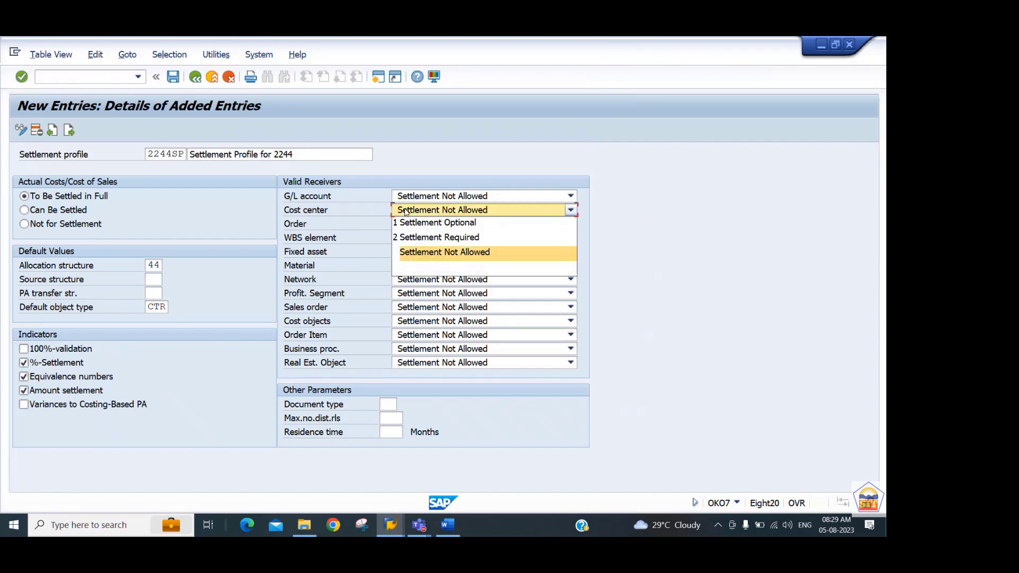
left_click(424, 238)
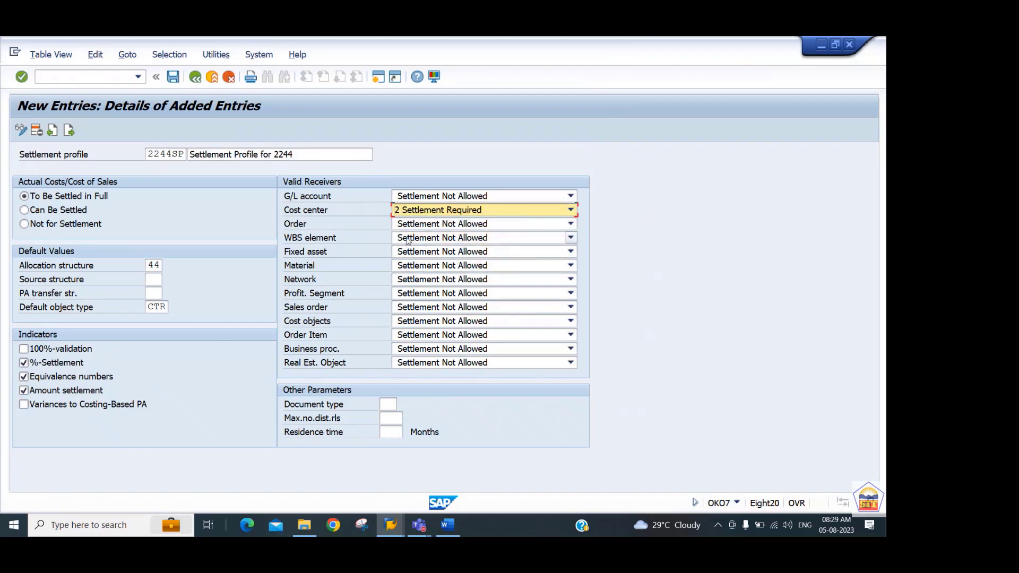
left_click(405, 240)
left_click(417, 254)
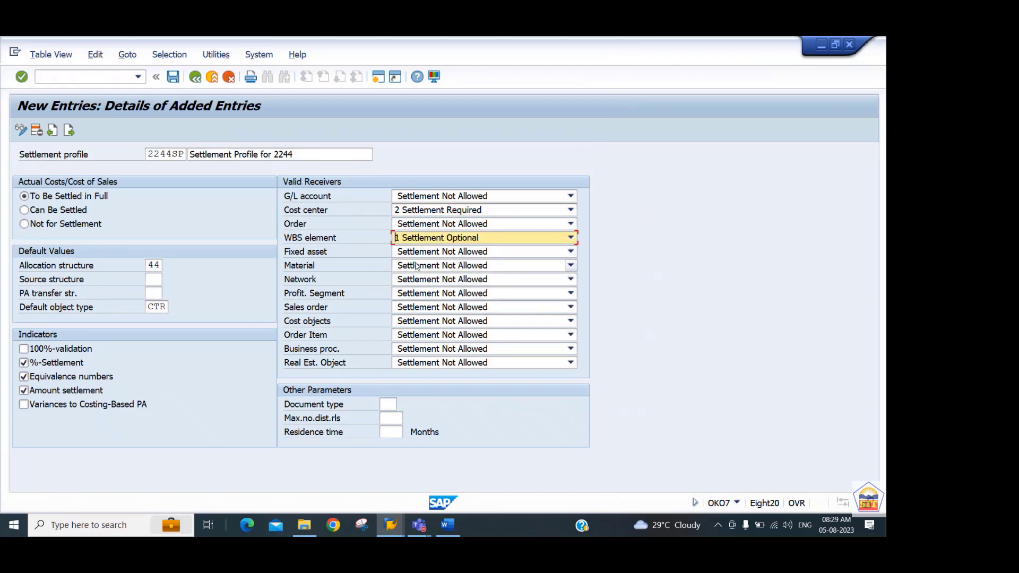
left_click(417, 278)
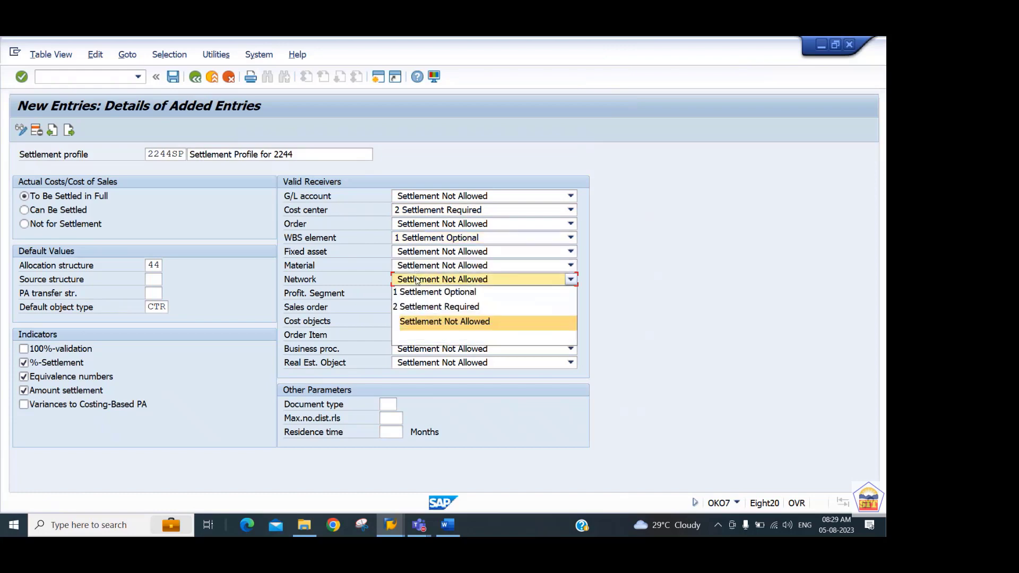
left_click(423, 296)
left_click(422, 296)
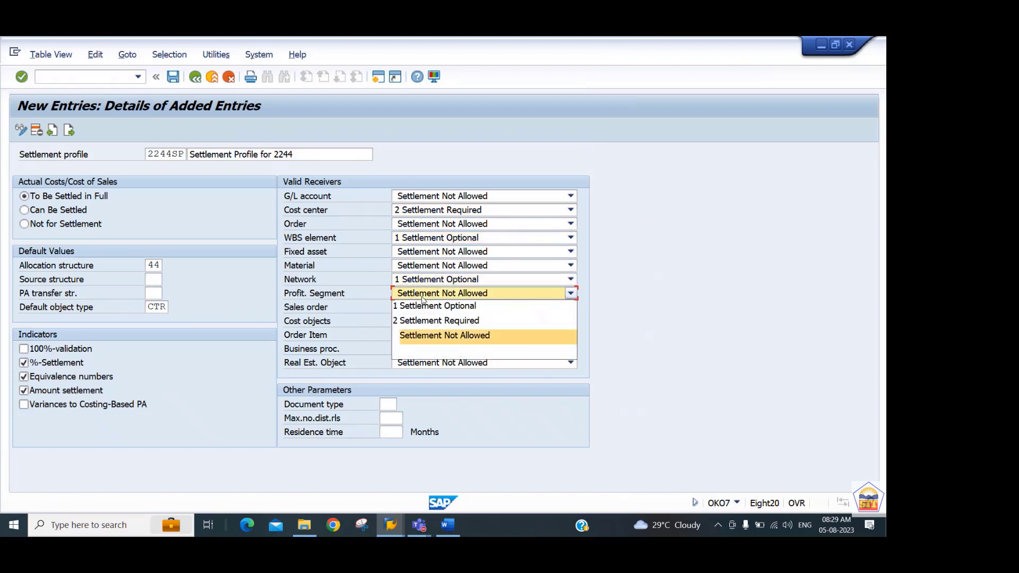
left_click(423, 307)
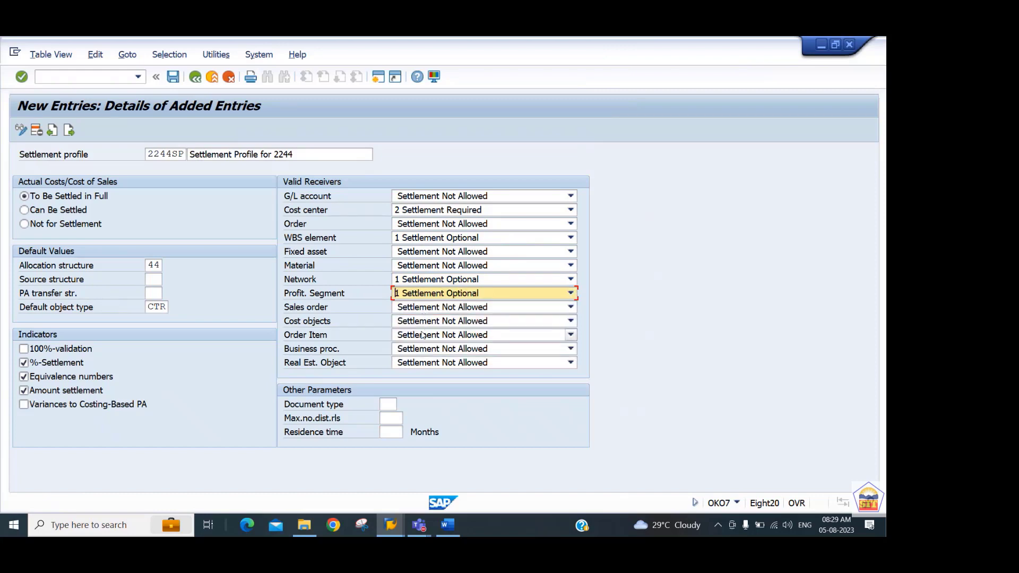
left_click(424, 308)
left_click(422, 325)
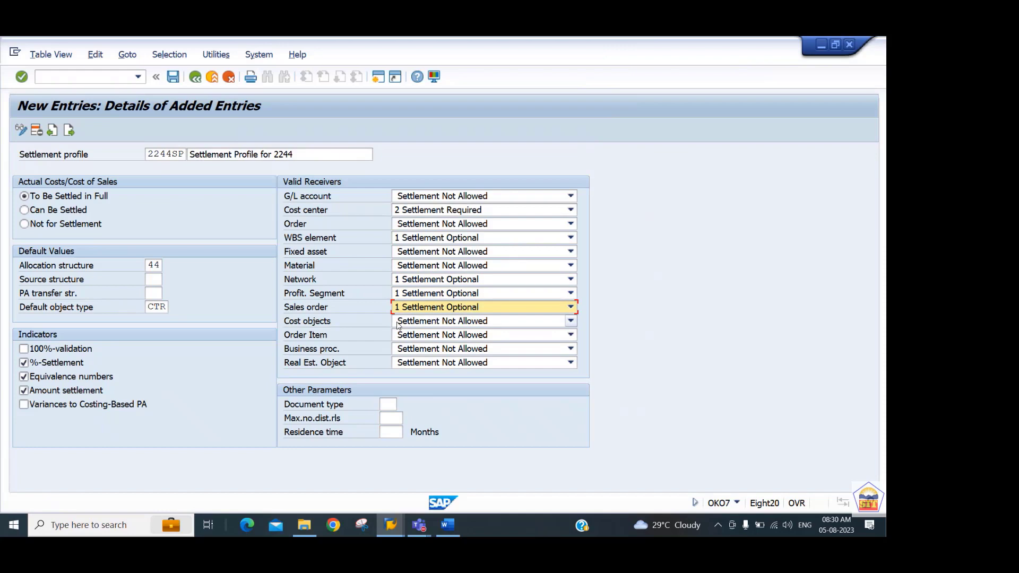
Set document type SA, a maximum of 999 distribution rules and a residence time of 3 months, and save settlement profile 2244SP.
left_click(387, 404)
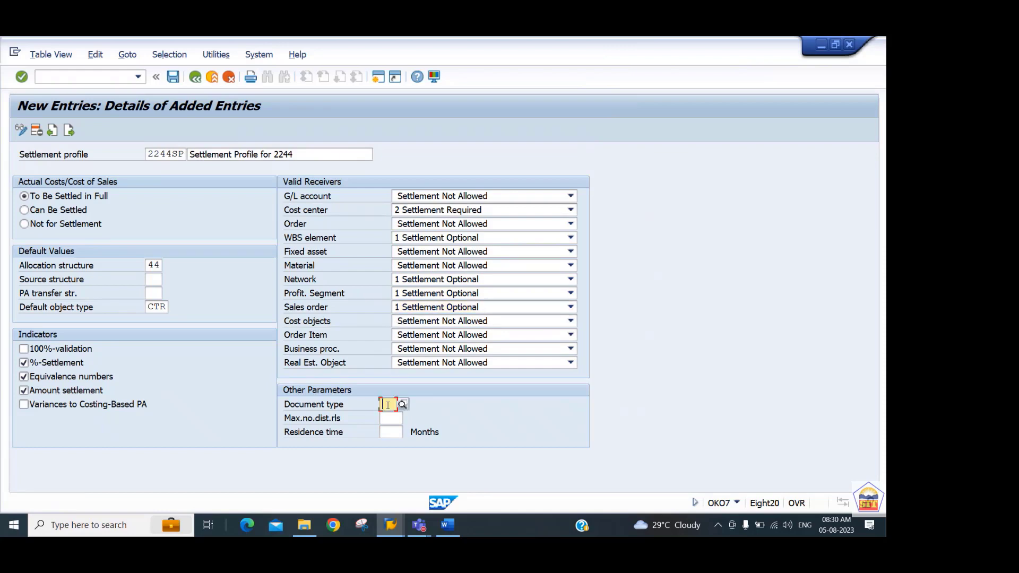
type("SA")
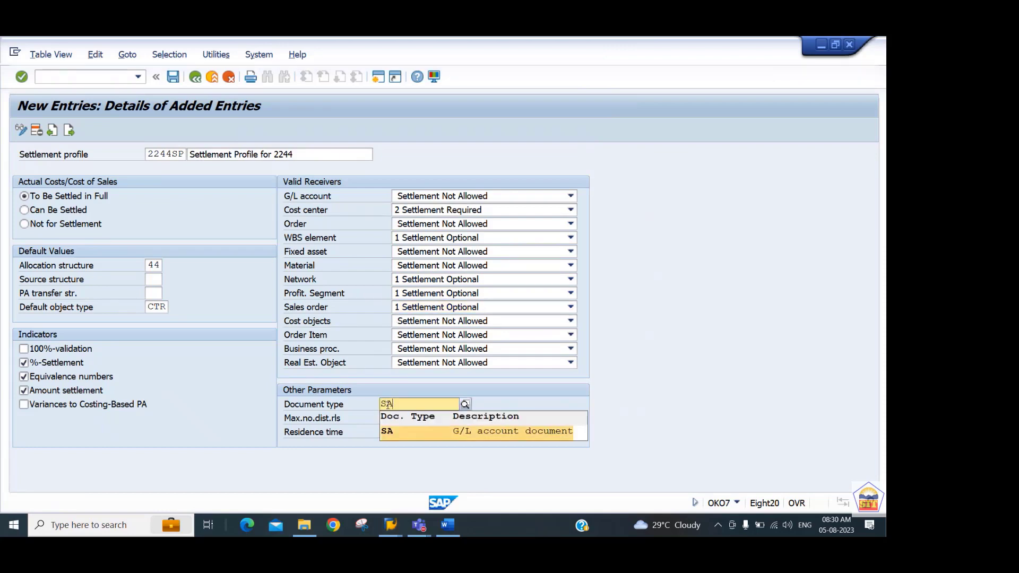
key("Return")
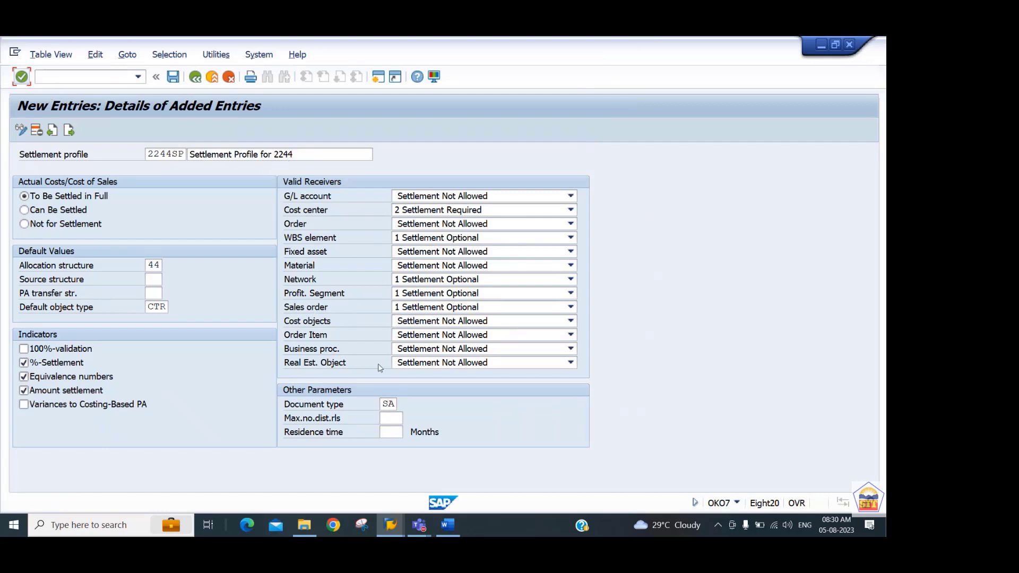
left_click(389, 416)
type("999")
key("Tab")
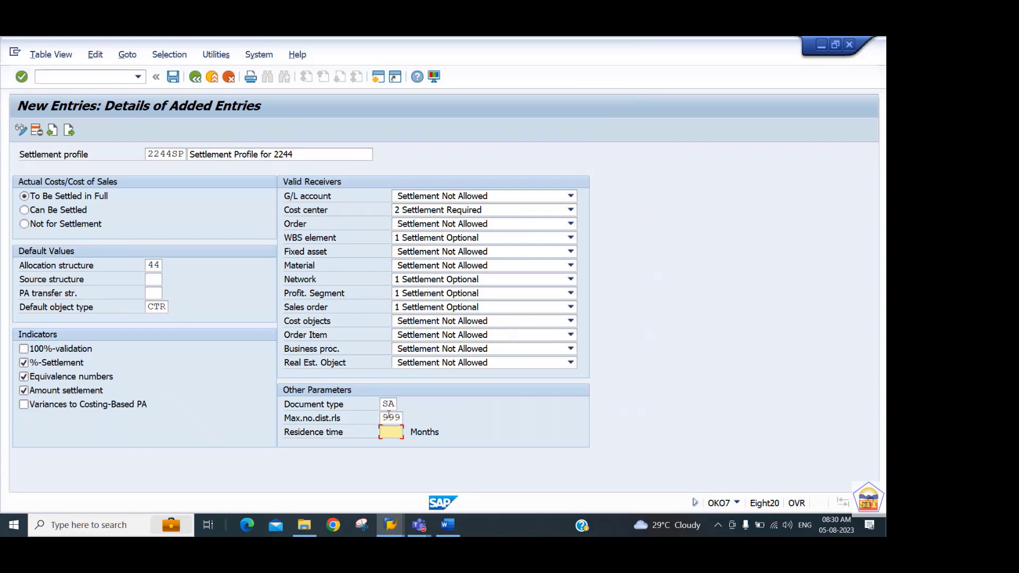
type("3")
key("Return")
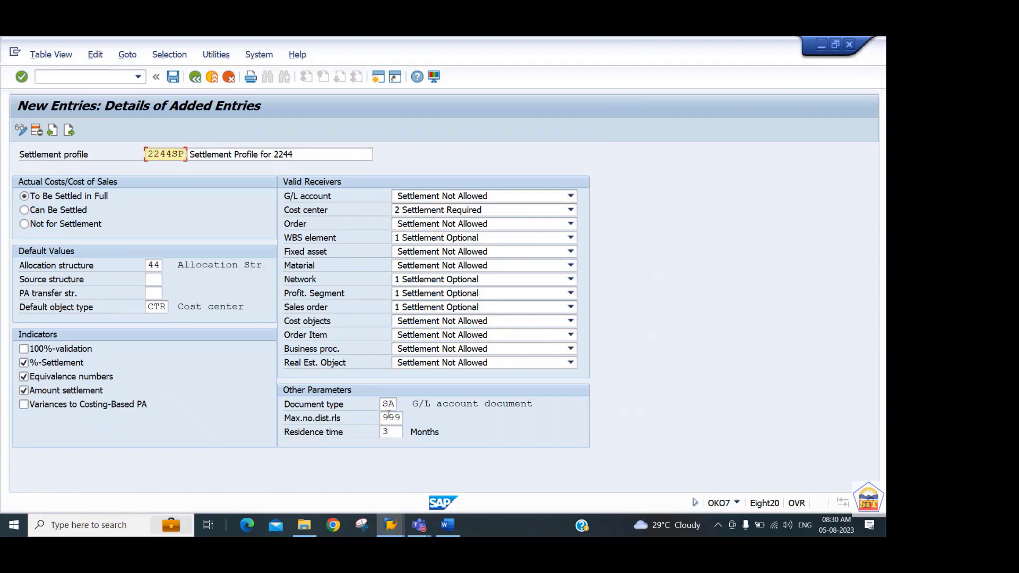
key("ctrl+s")
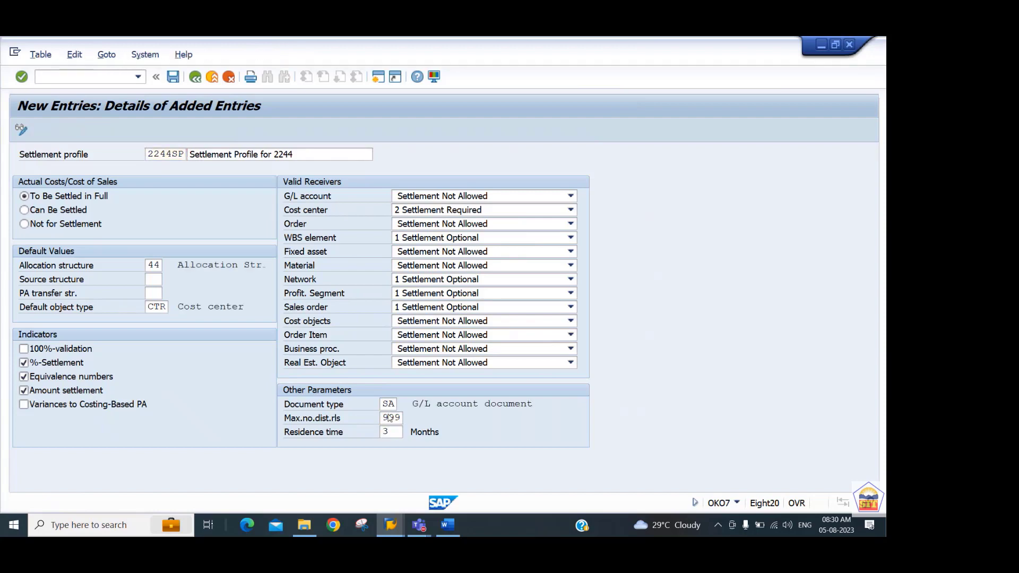
key("Return")
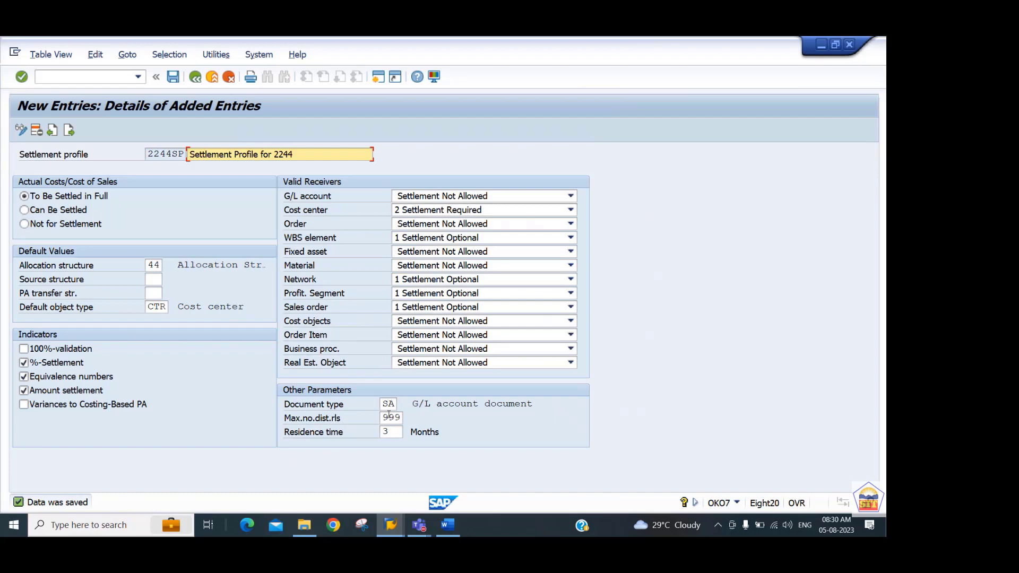
Go to transaction KOT2 and start a new order type with order category 01.
left_click(108, 74)
type("/nkot2")
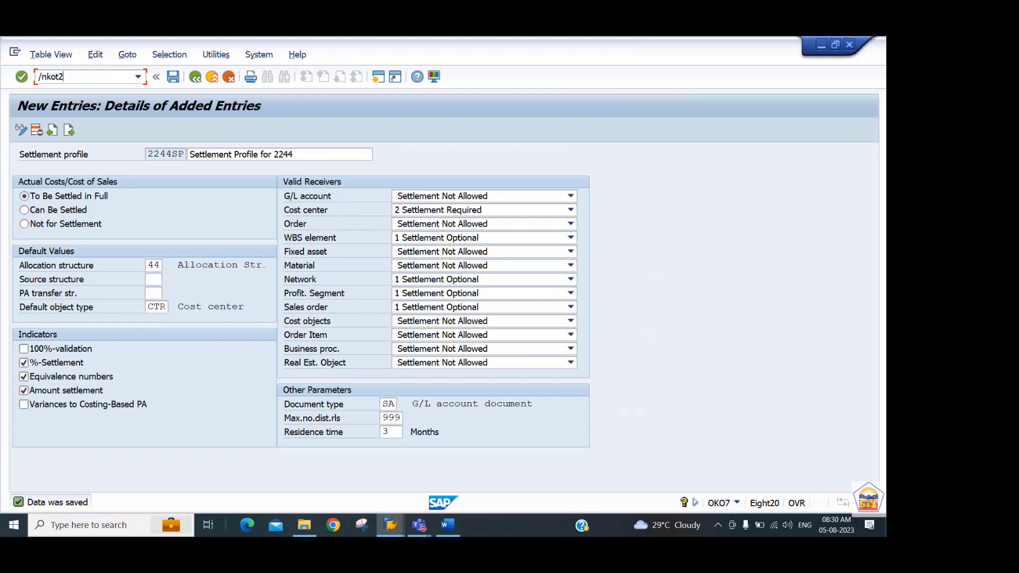
key("Return")
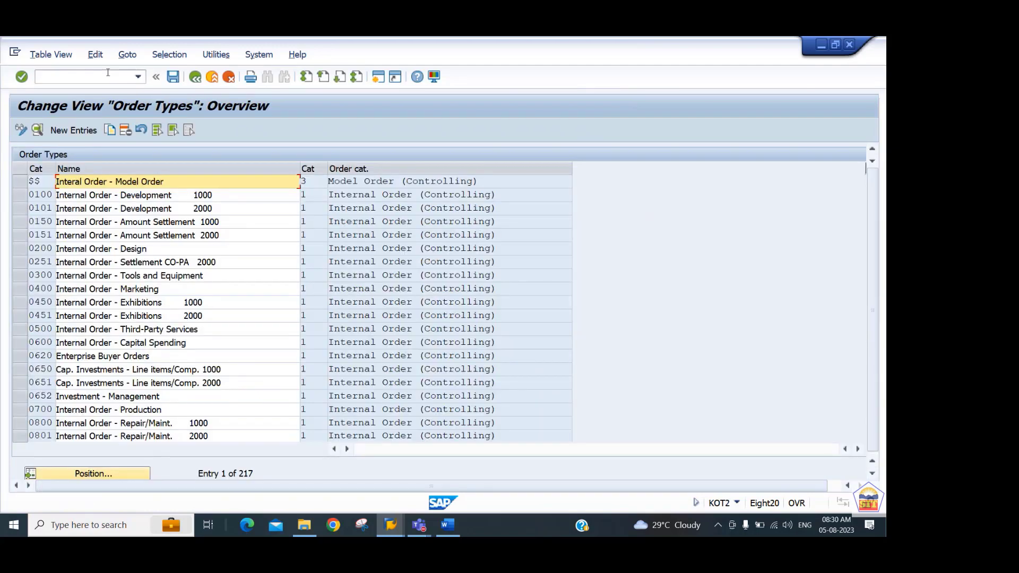
left_click(74, 130)
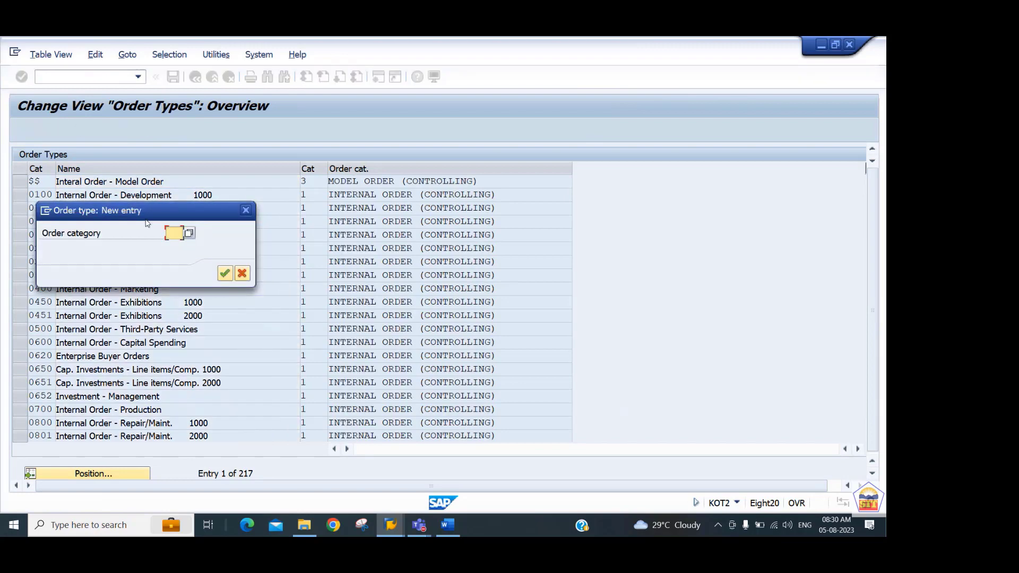
type("01")
key("Return")
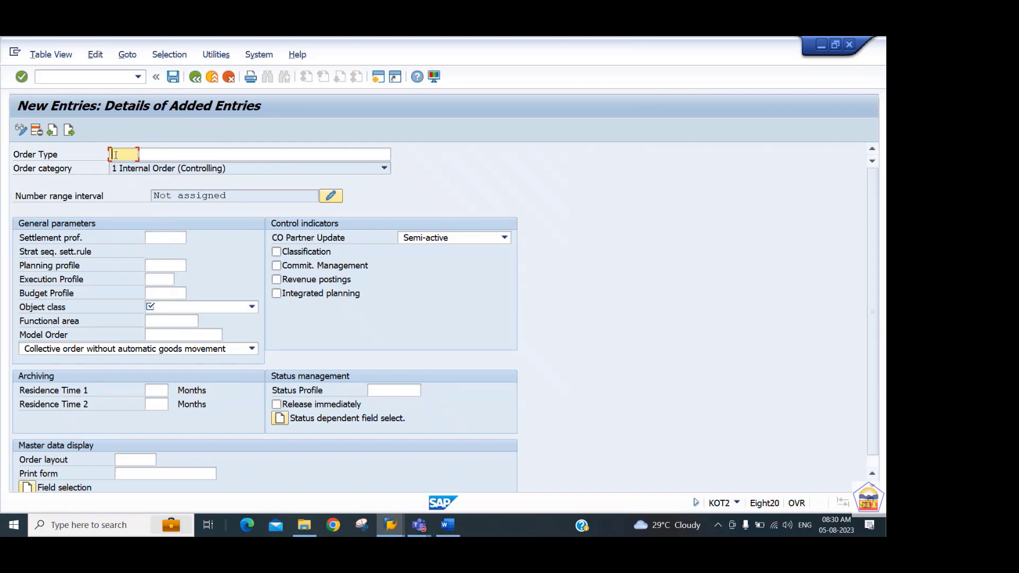
Identify the new order type as RO44 with the name "Real Order Type for 2244".
type("RO")
type("22")
key("BackSpace")
key("BackSpace")
type("44")
key("Tab")
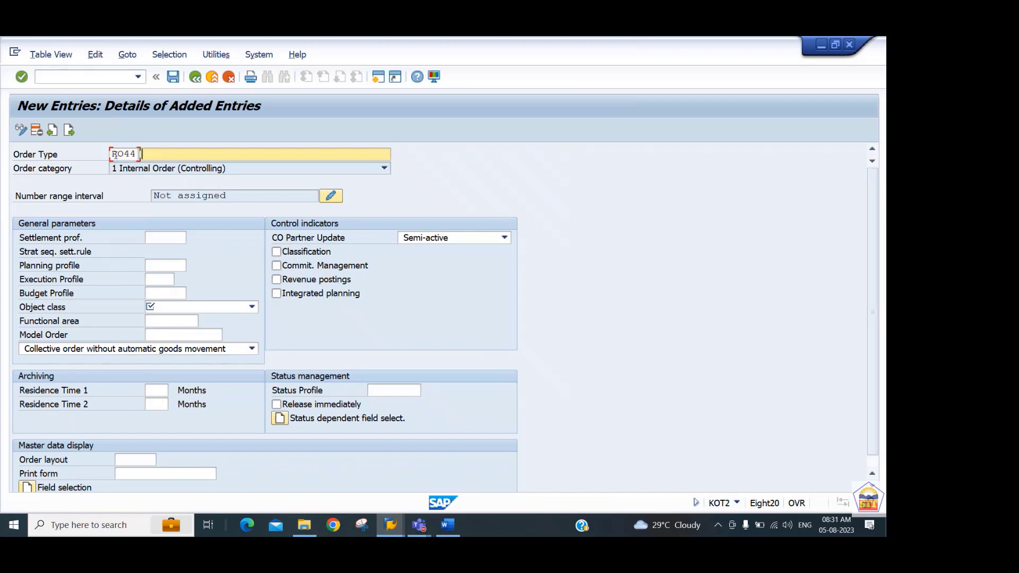
type("Real Order Type for 2244")
Set the object class to OCOST Overhead costs, enable Release immediately, and save the order type in customizing request EY8K900020.
key("Tab")
key("Tab")
key("Tab")
key("Tab")
key("Tab")
key("Tab")
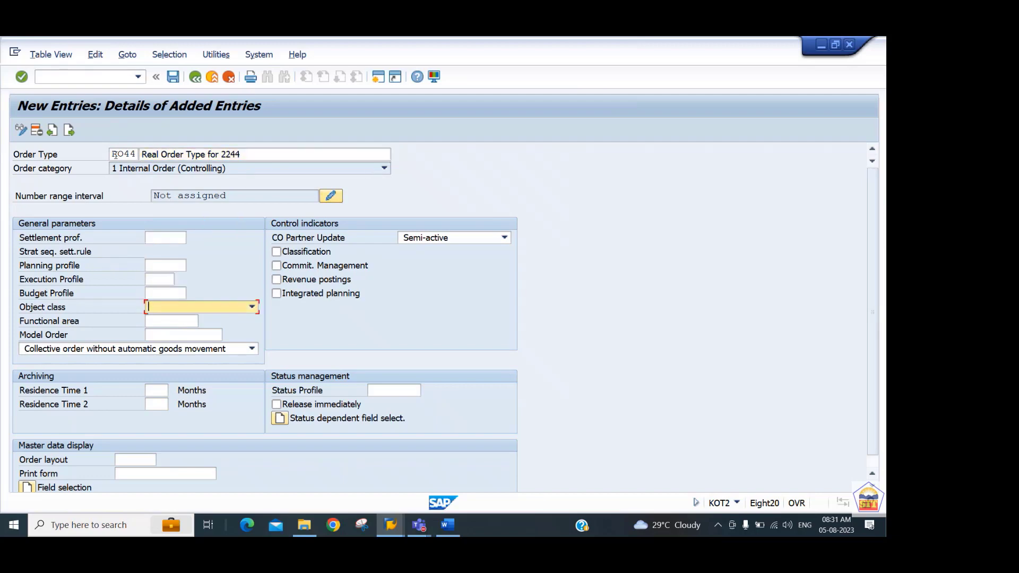
key("F4")
key("Down")
key("Tab")
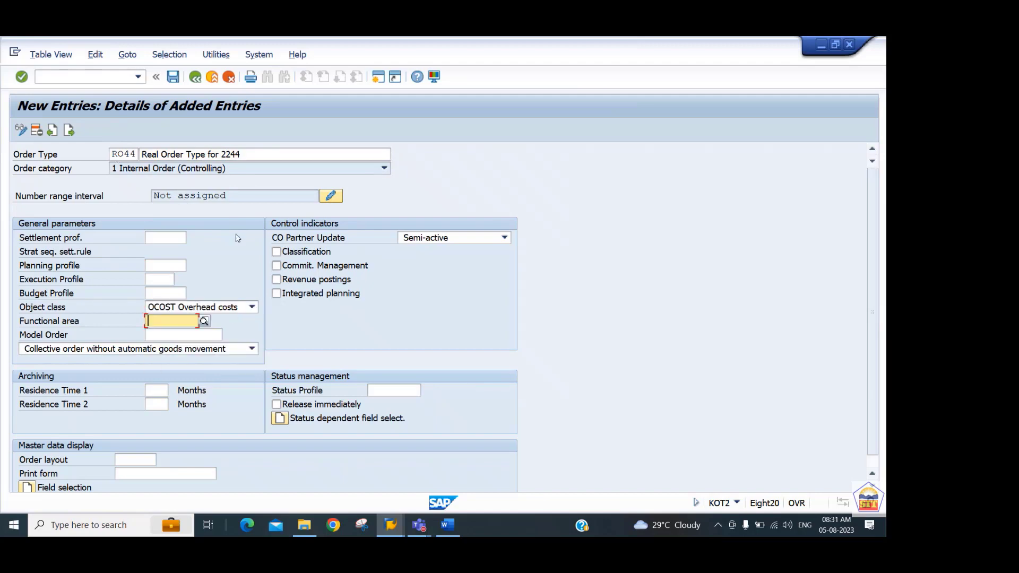
left_click(306, 406)
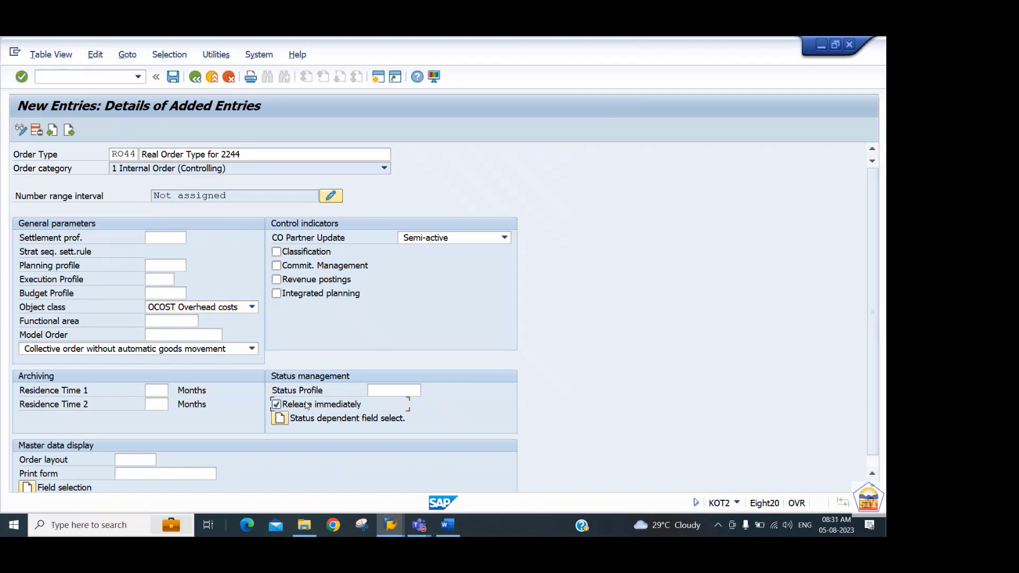
key("ctrl+s")
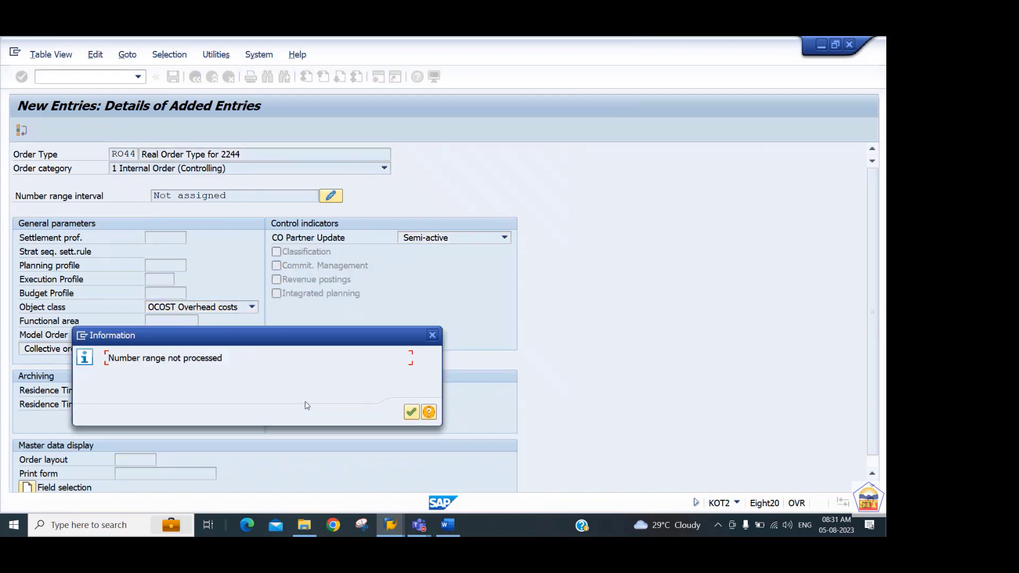
key("Return")
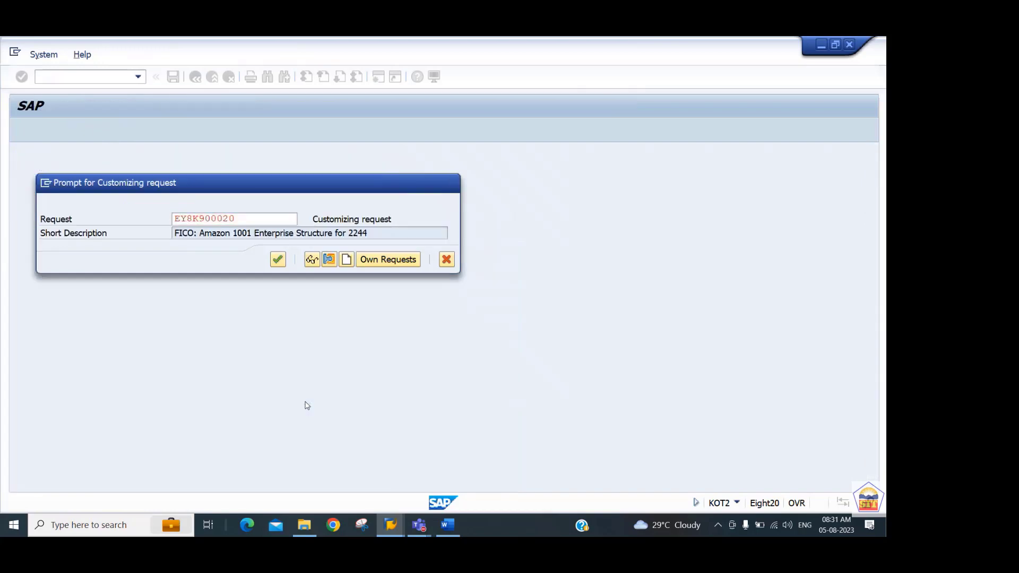
key("Return")
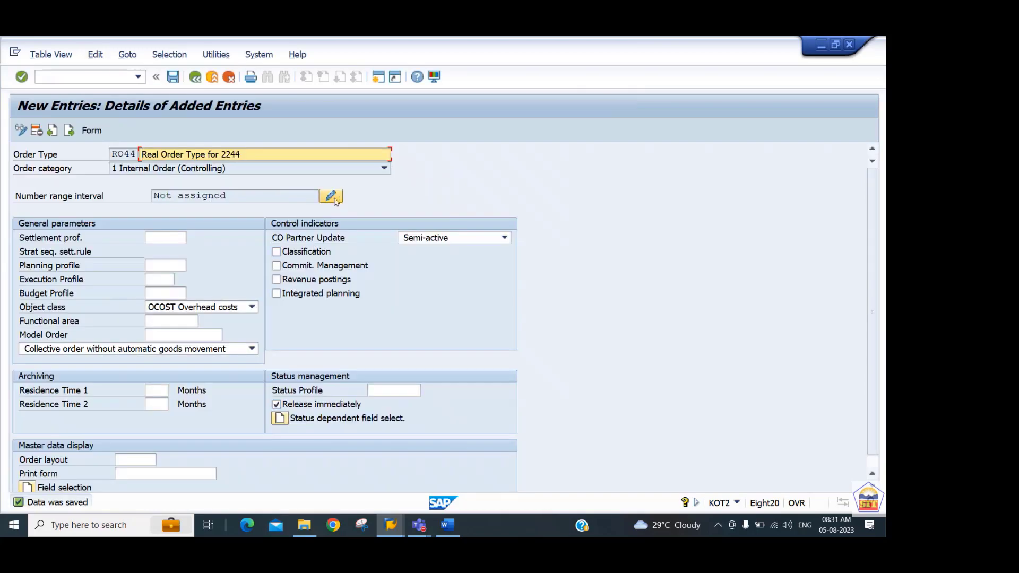
Find element RO44 in the order type's number range maintenance, assign it to group 06 (Design 200000 - 299999) and save the assignment.
left_click(333, 199)
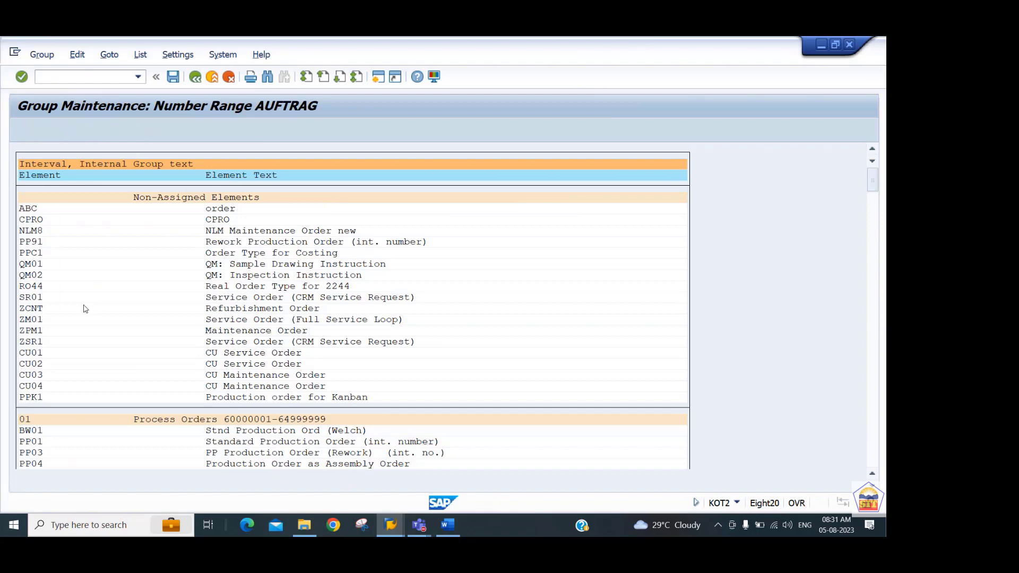
key("ctrl+f")
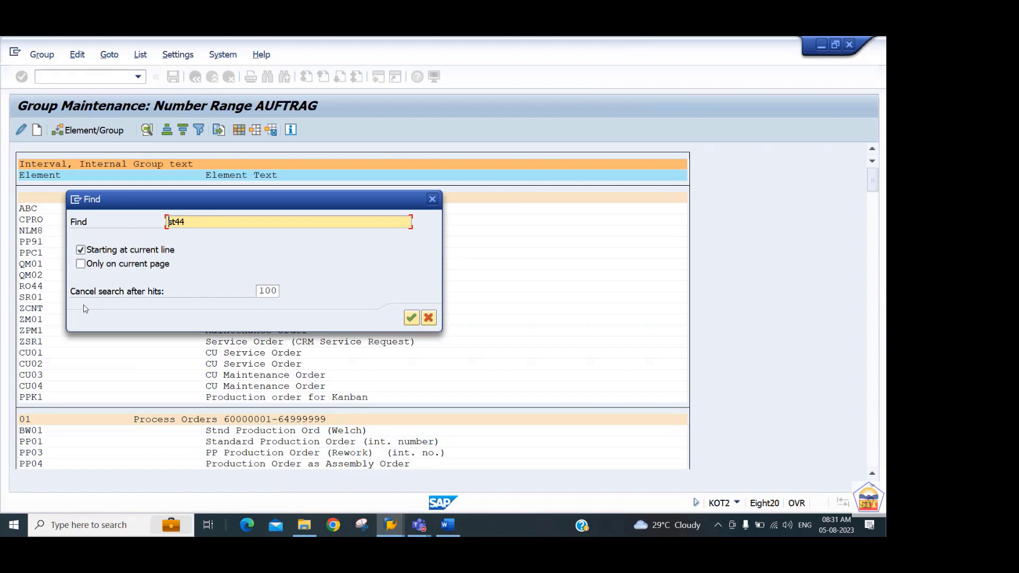
type("ro22")
key("BackSpace")
key("BackSpace")
type("44")
key("Return")
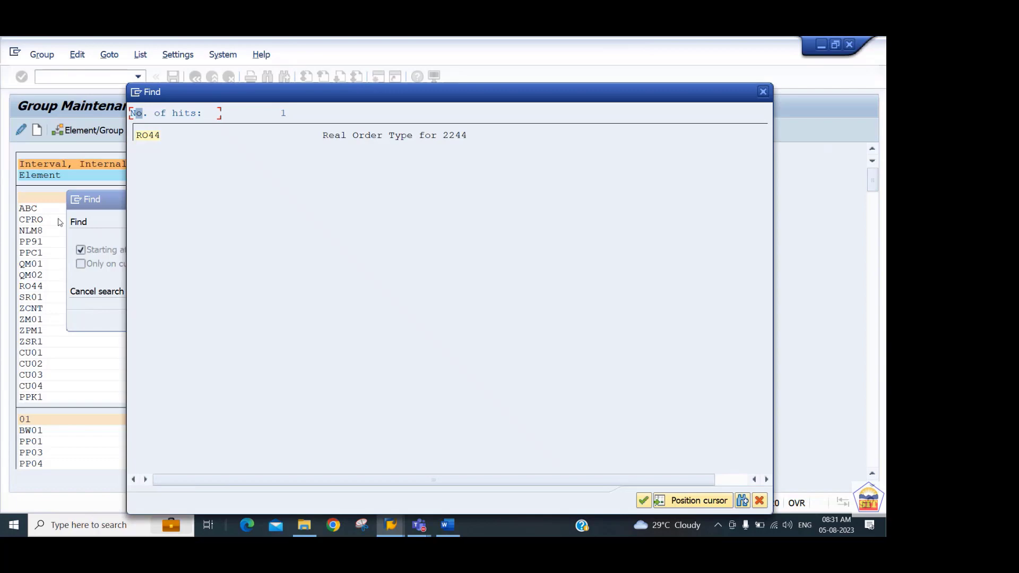
double_click(148, 136)
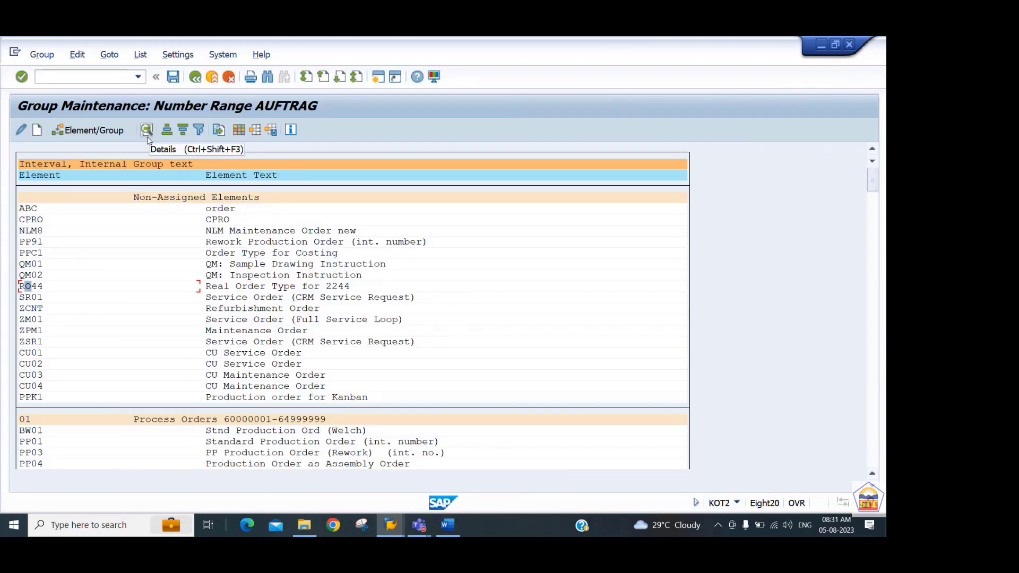
left_click(108, 136)
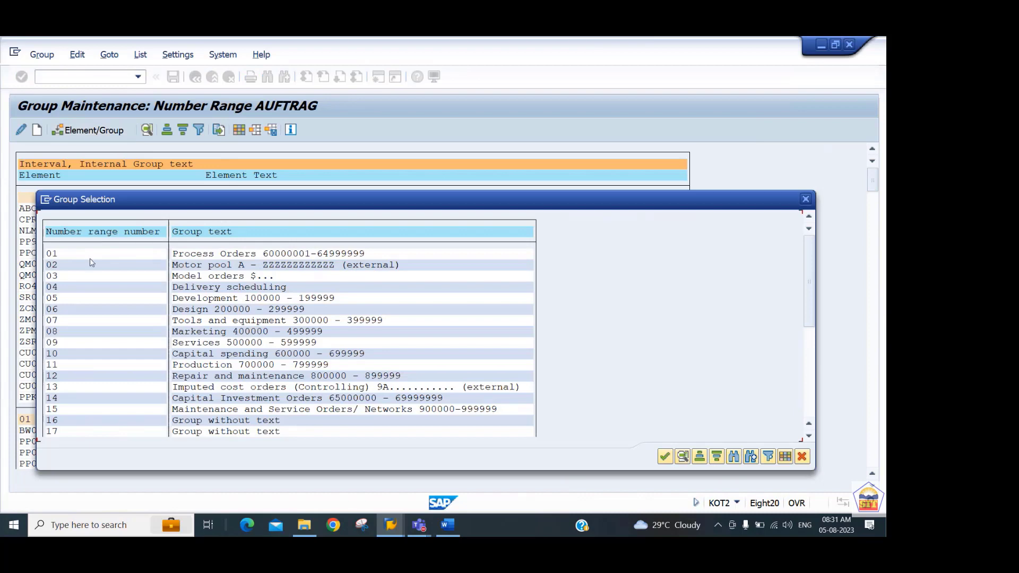
left_click(68, 314)
double_click(68, 314)
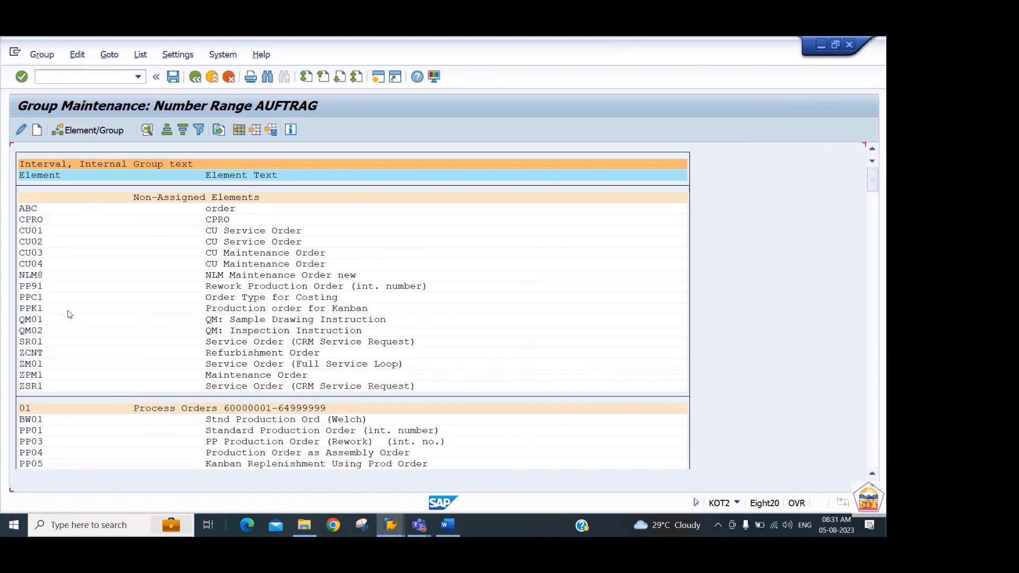
key("ctrl+s")
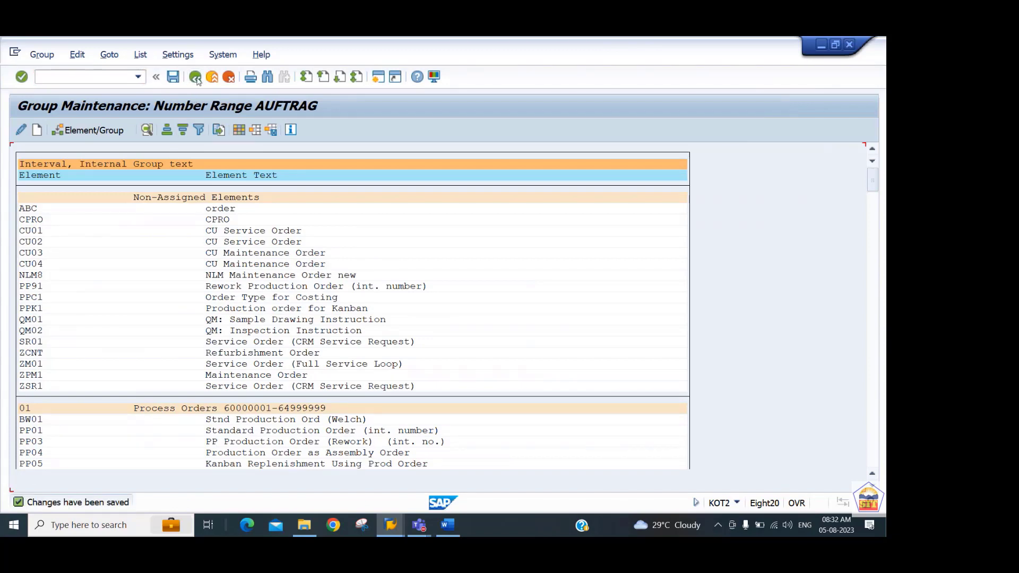
left_click(195, 77)
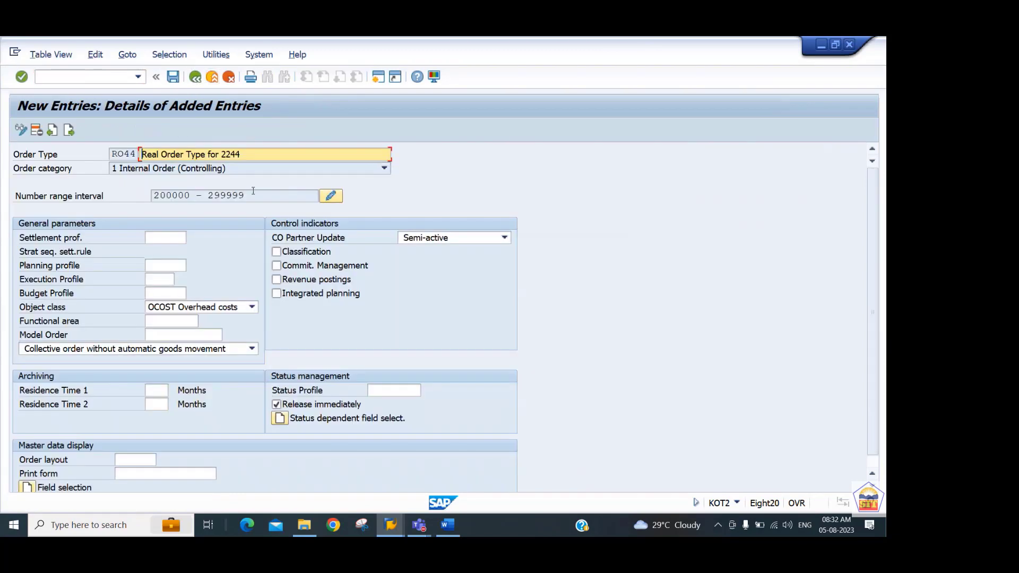
left_click_drag(253, 195, 153, 196)
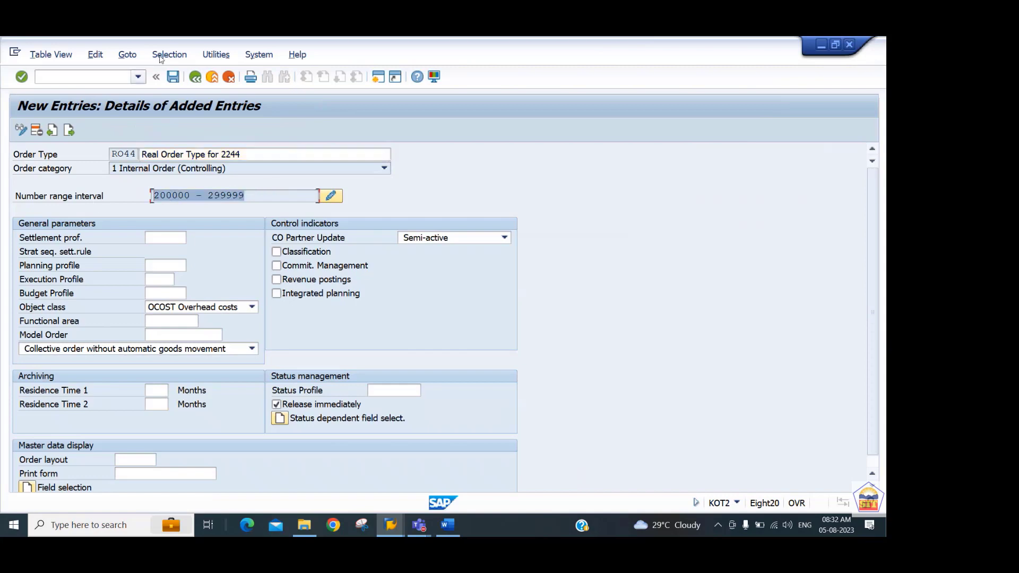
Reopen order type RO44 from the order types overview, set its settlement profile to 2244SP and save.
left_click(195, 78)
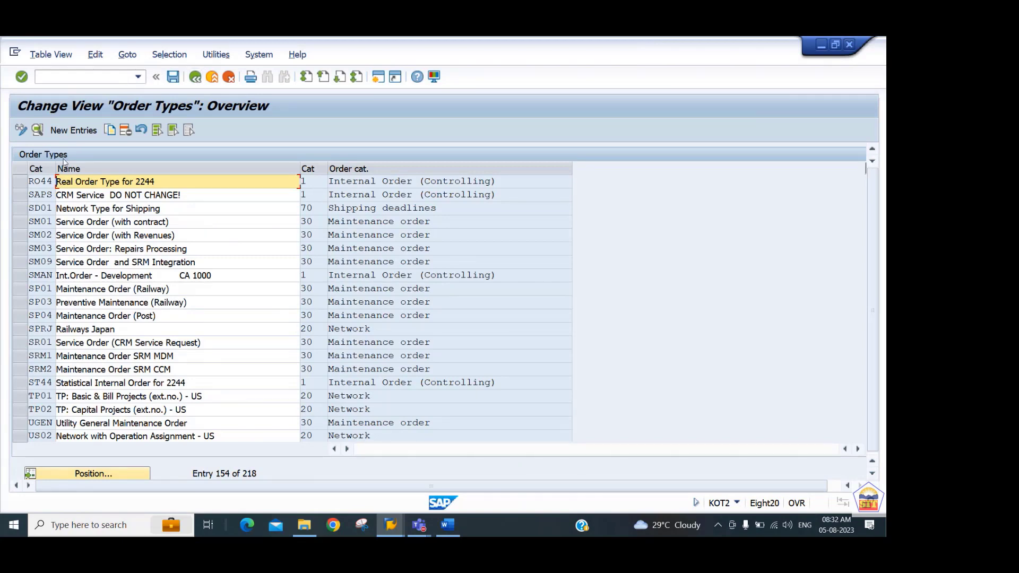
double_click(41, 183)
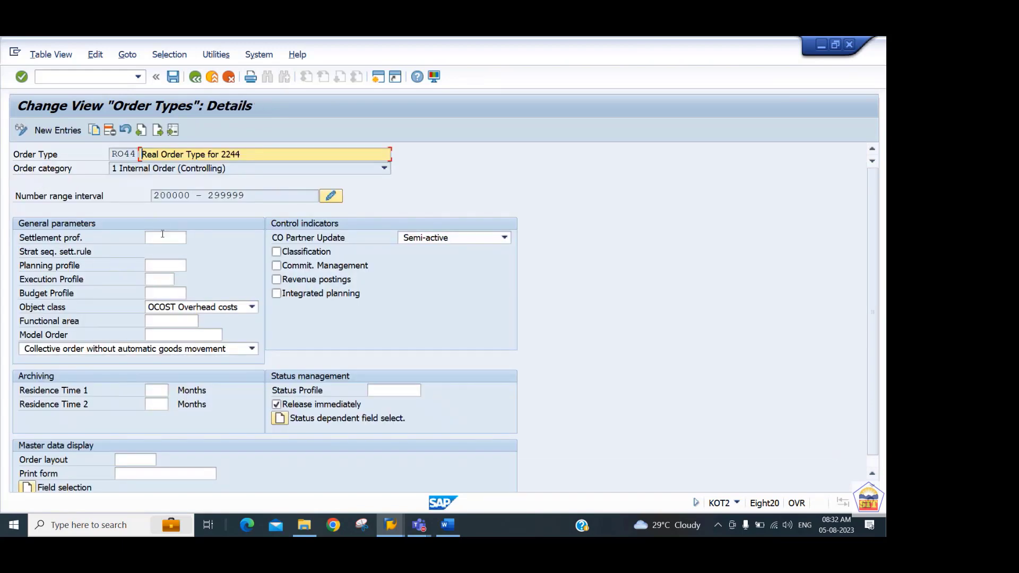
left_click(163, 234)
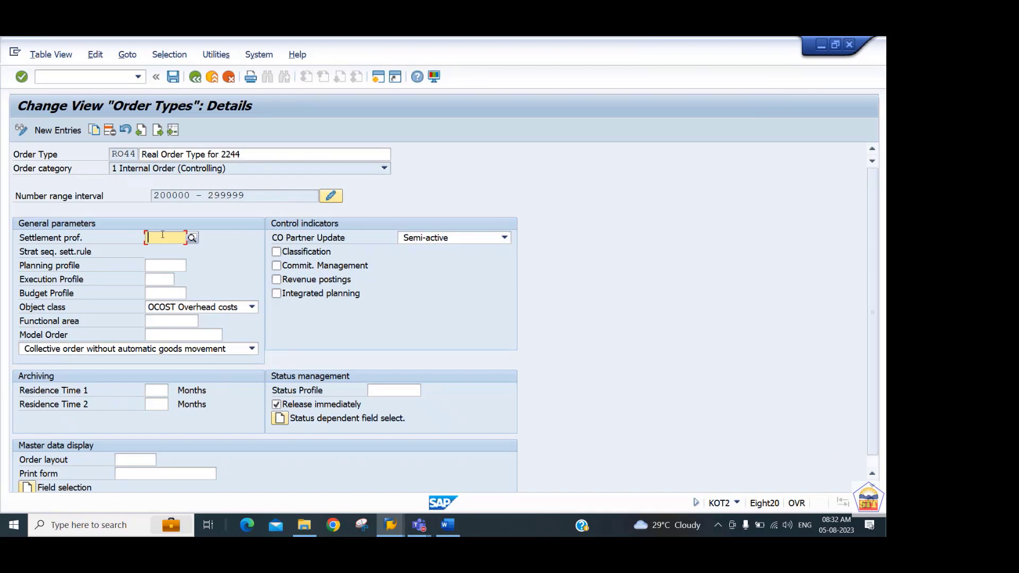
type("2244SP")
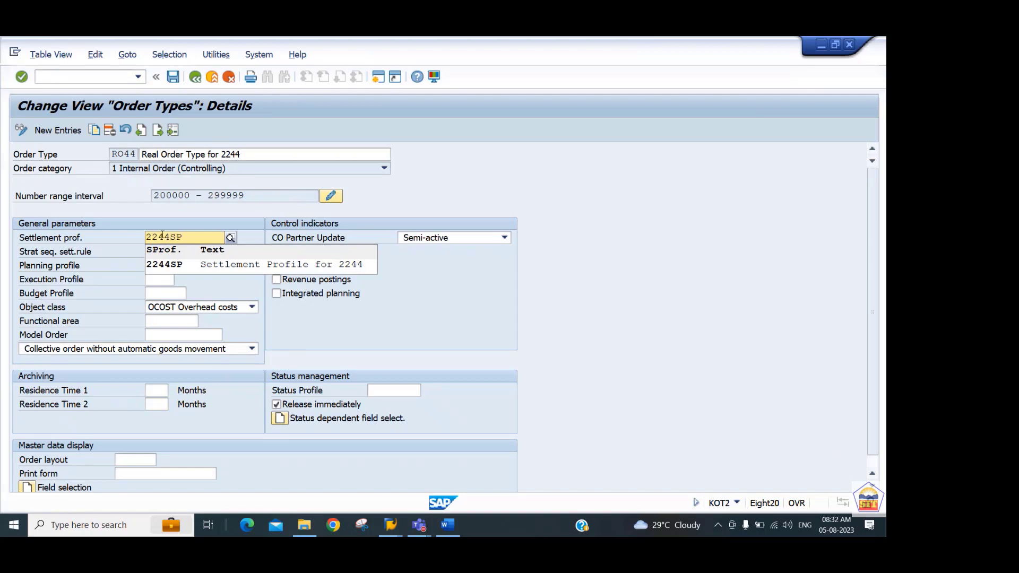
key("Down")
key("Return")
key("Return")
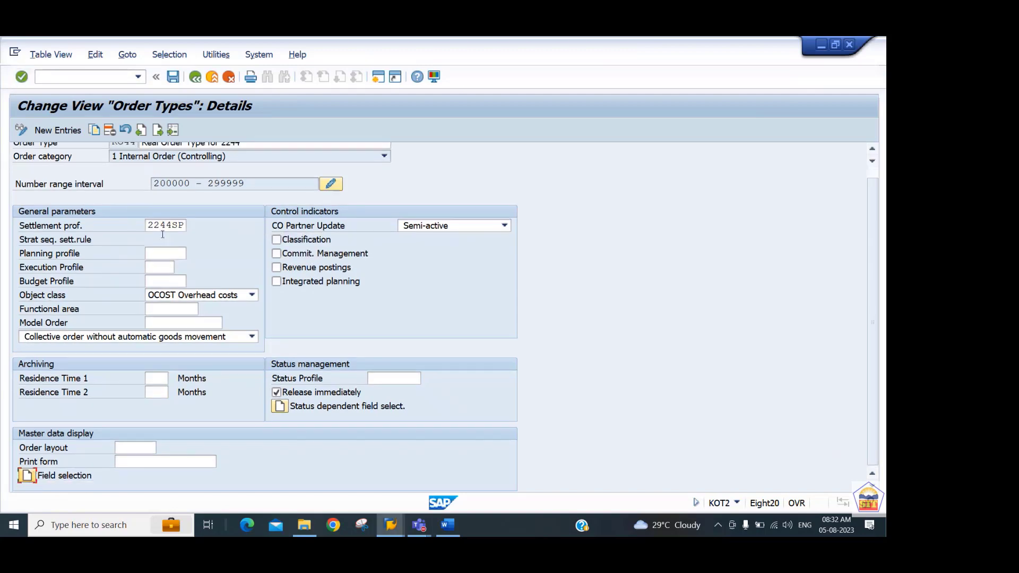
left_click(180, 223)
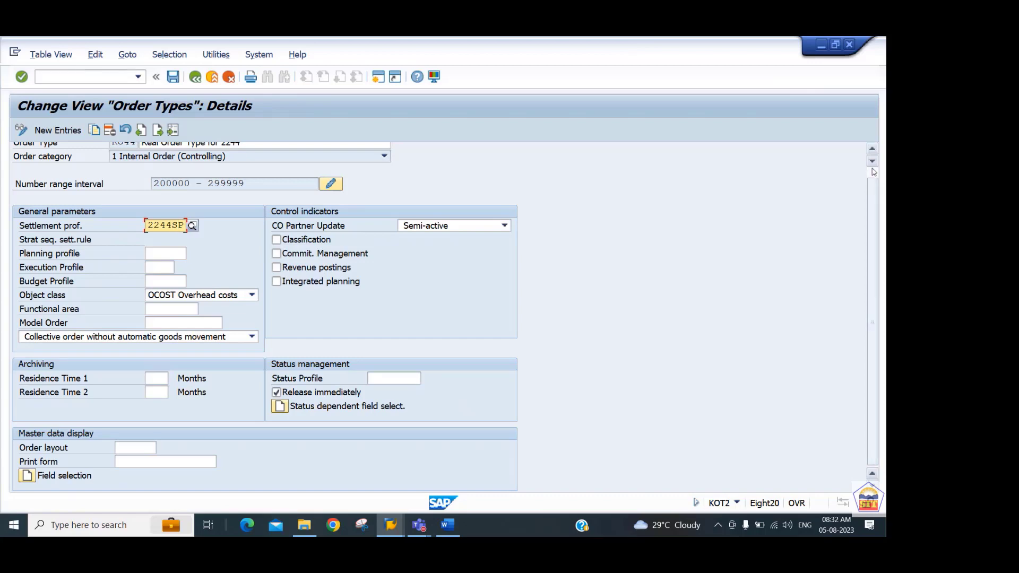
left_click(872, 148)
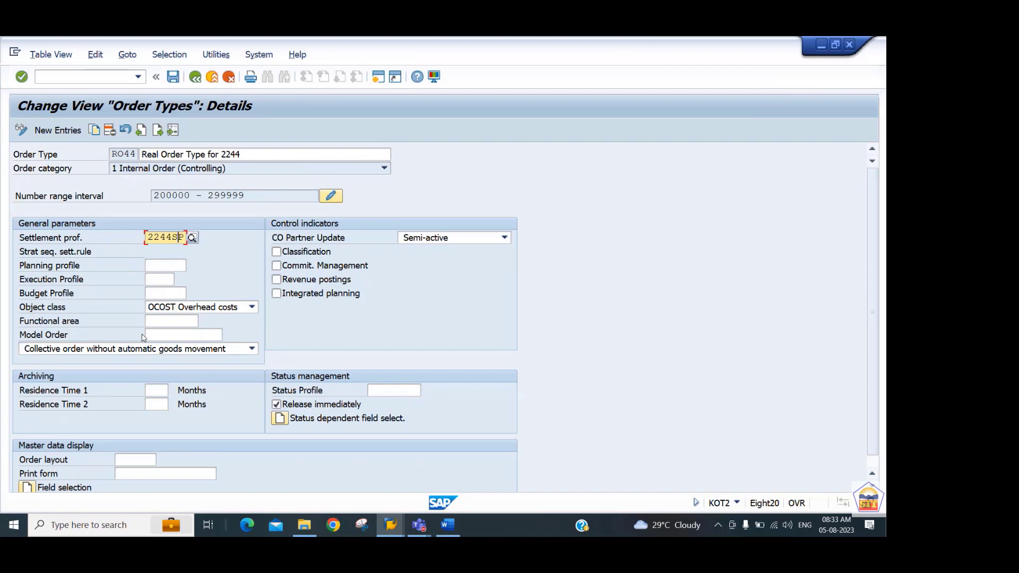
key("ctrl+s")
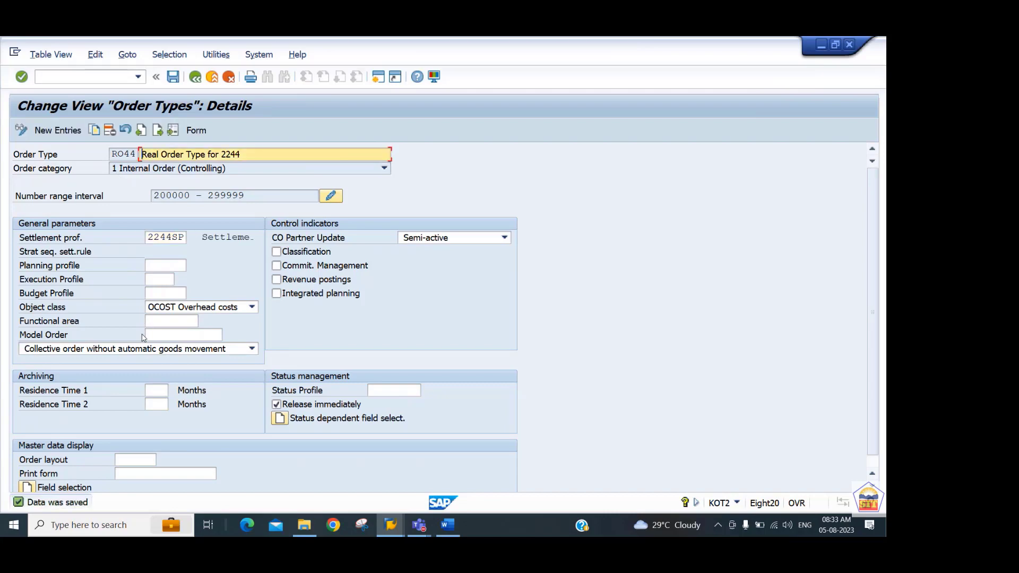
Leave the RO44 order type details and enter the transaction code /nko01 for creating an internal order.
left_click(195, 78)
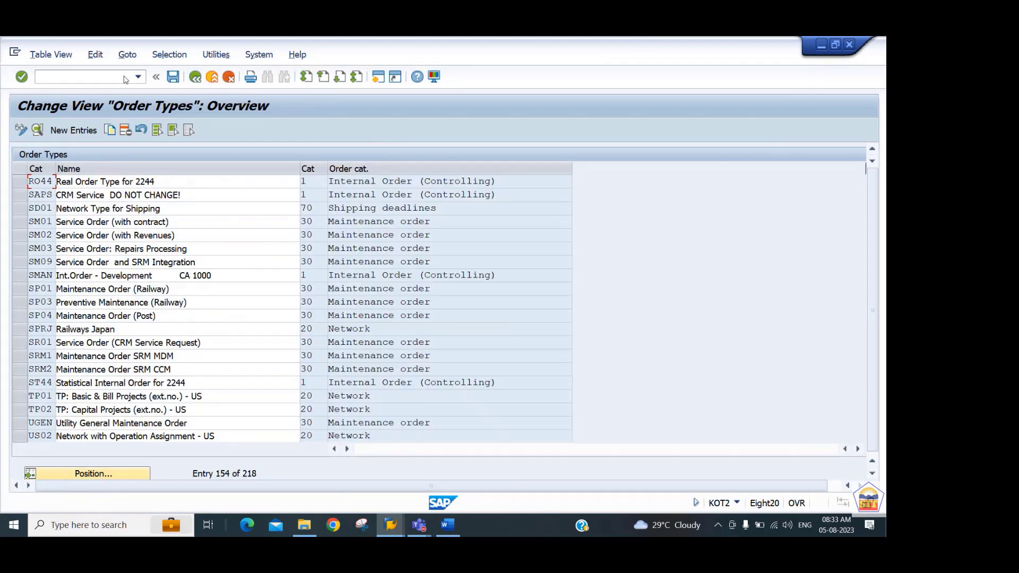
left_click(106, 78)
type("/n")
type("ko01")
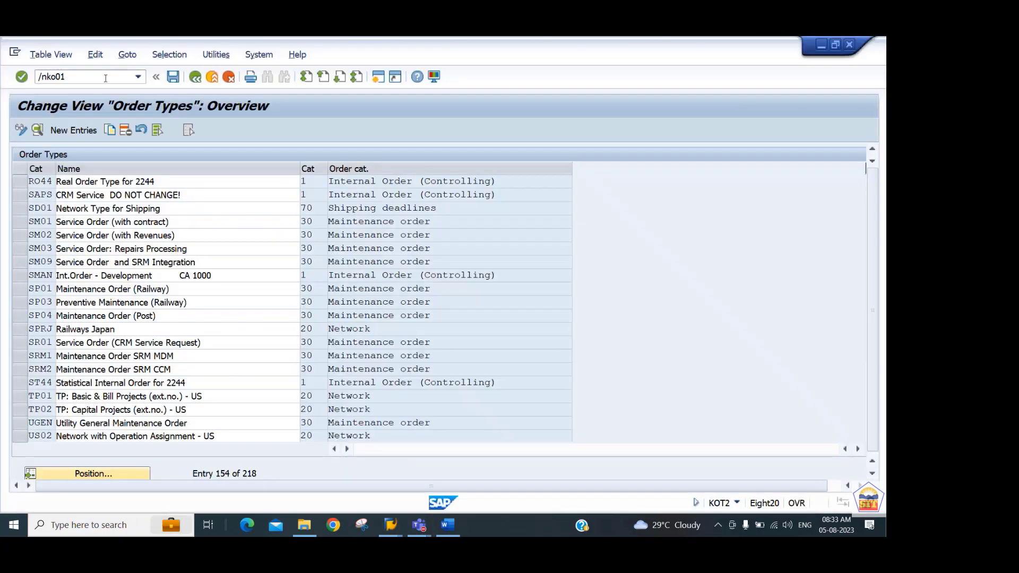
Switch to the Internal Order Accounting document in Word and review the instructions for settlement profiles, number ranges and order type creation.
key("alt+Tab")
key("Down")
key("Down")
key("Down")
key("Down")
key("Down")
key("Down")
key("Down")
key("Down")
key("Down")
key("Down")
key("Down")
key("Down")
key("Down")
key("Down")
key("Down")
key("Down")
key("Down")
key("Down")
key("Down")
key("Down")
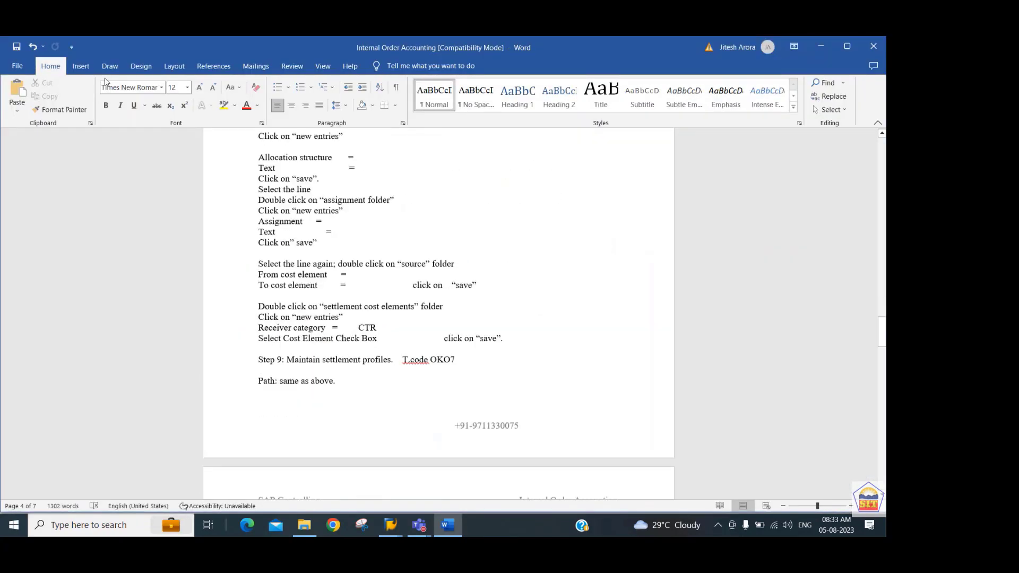
key("Down")
key("Down")
key("Down")
key("Down")
key("Down")
key("Down")
key("Down")
key("Down")
key("Down")
key("Down")
key("Down")
key("Down")
key("Down")
key("Down")
key("Down")
key("Down")
key("Down")
key("Down")
key("Down")
key("Down")
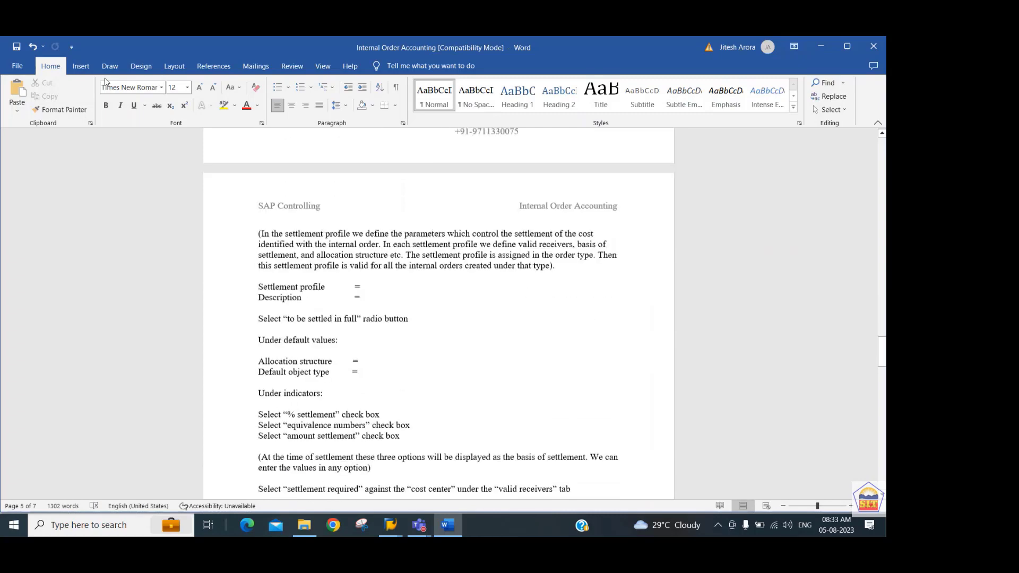
key("Down")
key("Down")
key("Down")
key("Down")
key("Down")
key("Down")
key("Down")
key("Down")
key("Down")
key("Down")
key("Down")
key("Down")
key("Down")
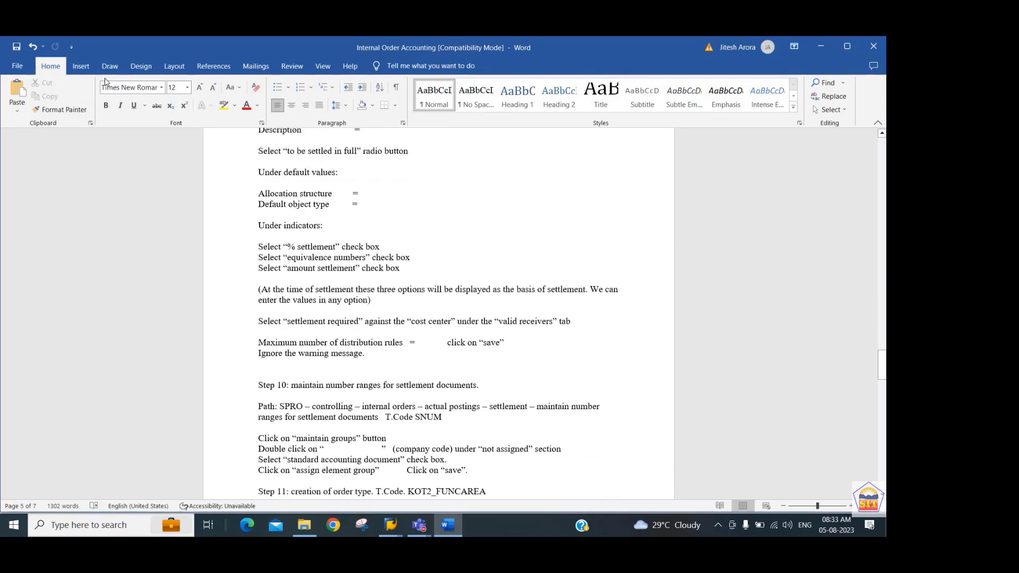
key("Up")
key("Up")
key("Up")
key("Up")
key("Up")
key("Up")
key("Up")
key("Up")
key("Up")
key("Up")
key("Up")
key("Up")
key("Up")
key("Up")
key("Up")
key("Up")
key("Up")
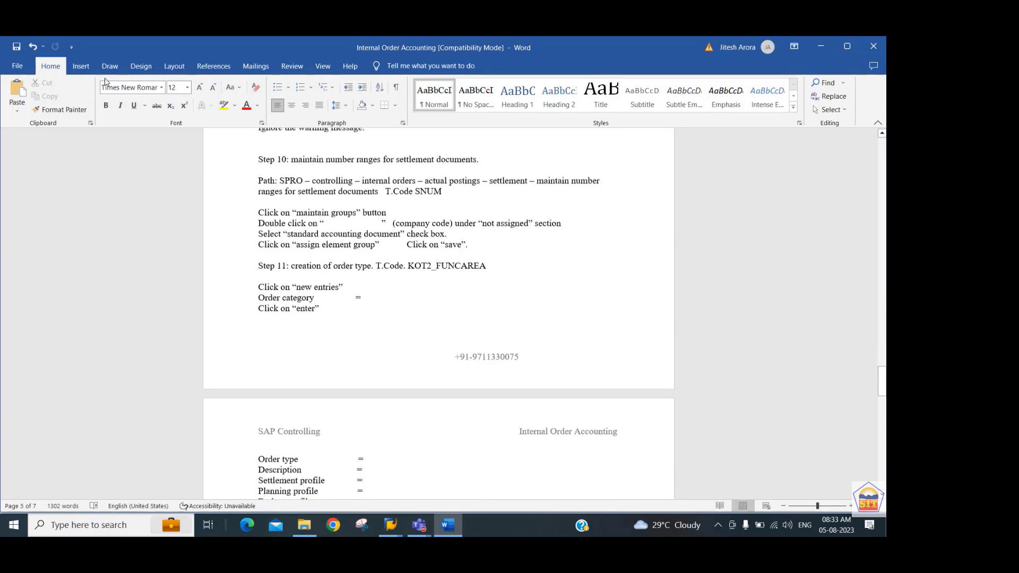
key("Down")
key("Down")
key("Down")
key("Down")
key("Down")
key("Down")
key("Down")
key("Down")
key("Down")
key("Down")
key("Down")
key("Down")
key("Down")
key("Down")
key("Down")
key("Down")
key("Down")
key("Down")
key("Down")
key("Down")
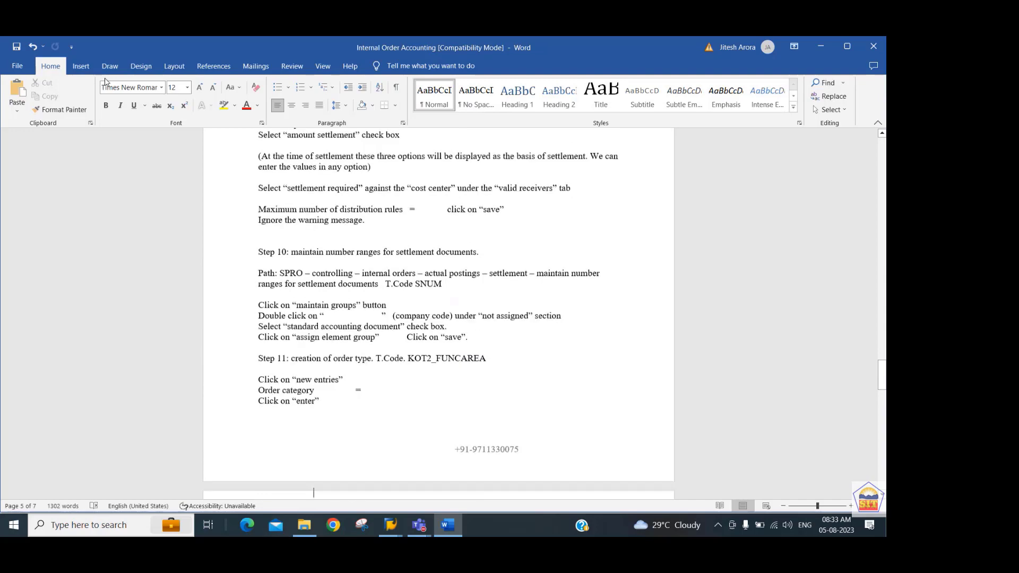
key("Down")
key("Down")
key("Down")
key("Down")
key("Down")
key("Down")
key("Down")
key("Down")
key("Down")
key("Down")
key("Down")
key("Down")
key("Down")
key("Down")
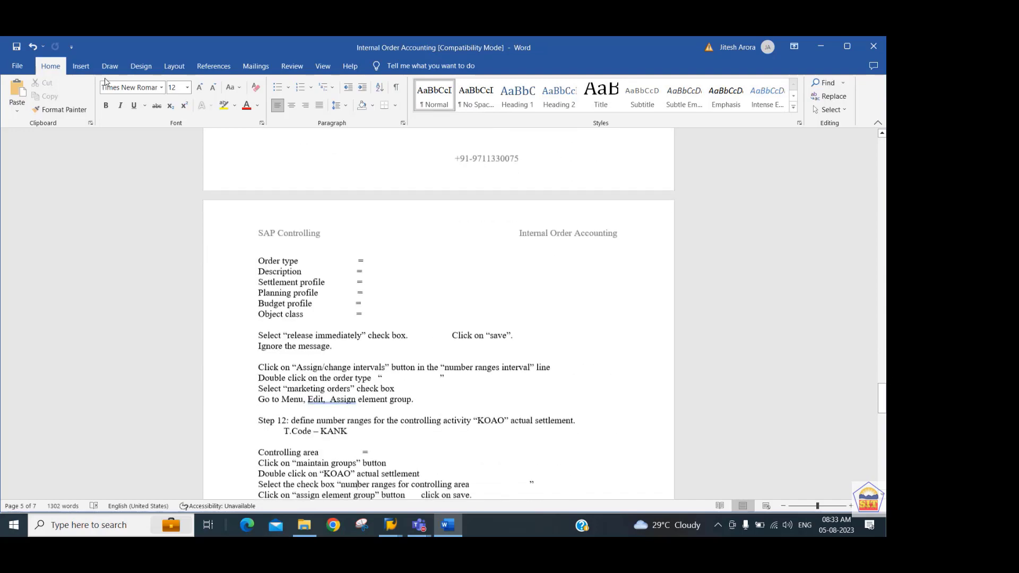
key("Up")
key("Up")
key("Up")
key("Up")
key("Up")
key("Up")
key("Up")
key("Up")
key("Up")
key("Up")
key("Up")
key("Up")
key("Up")
key("Up")
key("Up")
key("Up")
key("Up")
key("Up")
key("Up")
key("Up")
key("Up")
key("Up")
key("Up")
key("Up")
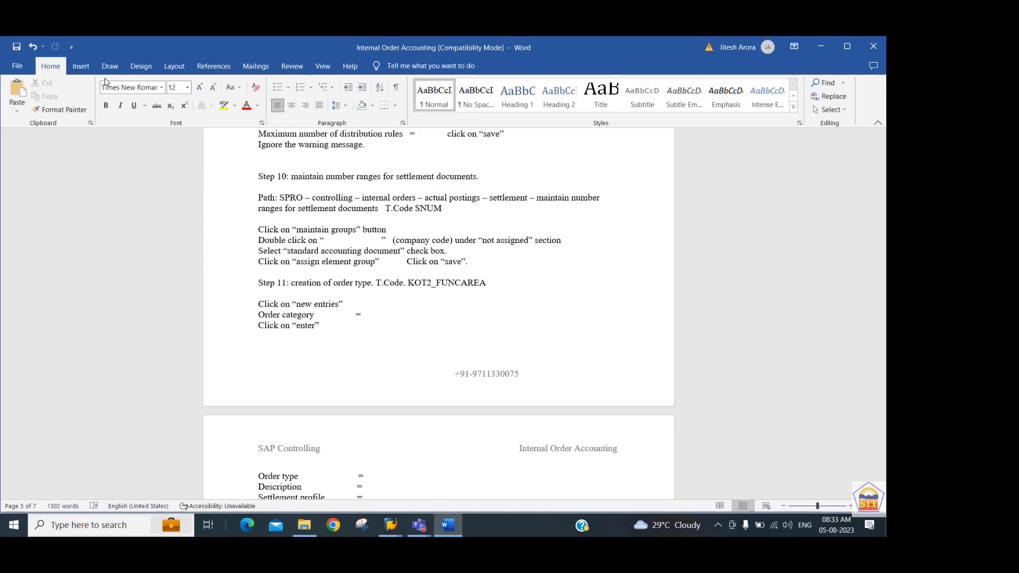
Switch back to SAP, run transaction KO01 and start a new internal order of type RO44 in controlling area 2244.
key("alt+Tab")
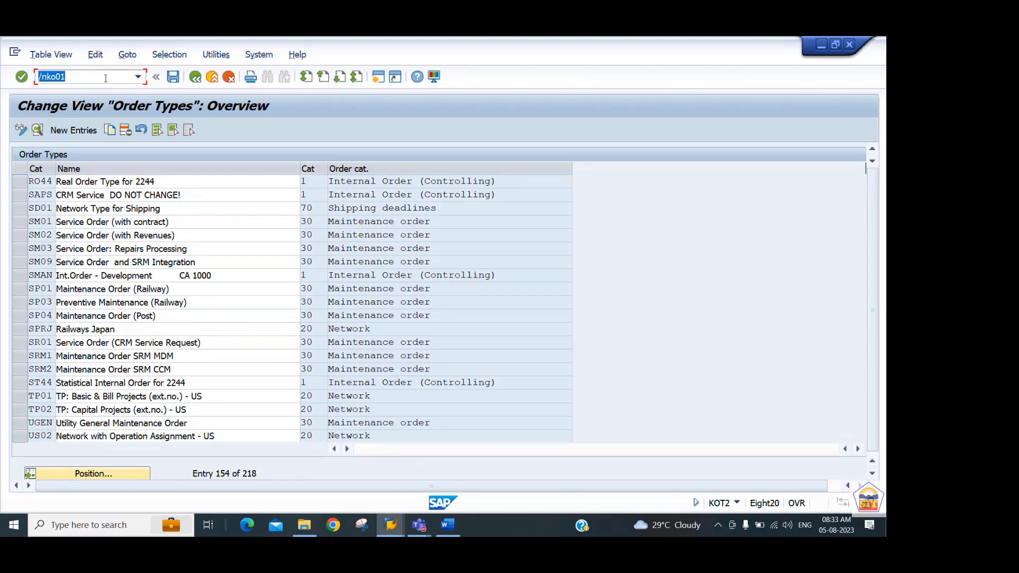
key("Return")
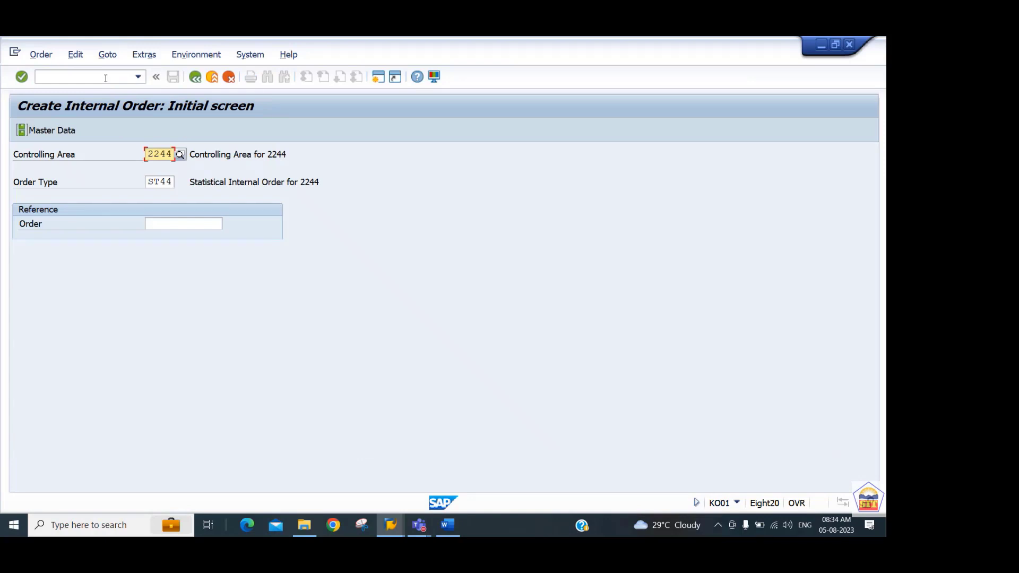
key("Tab")
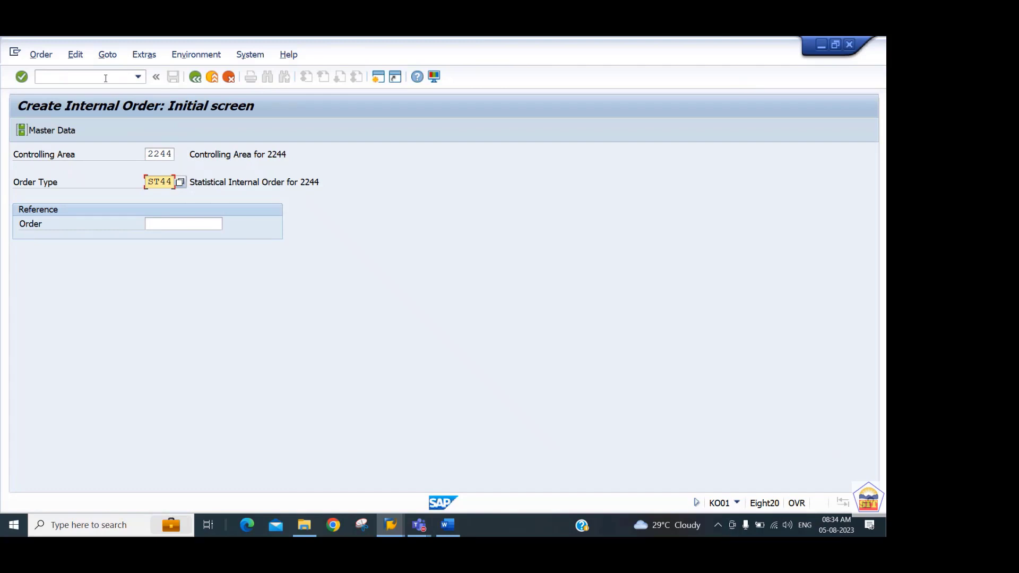
type("RO")
key("Return")
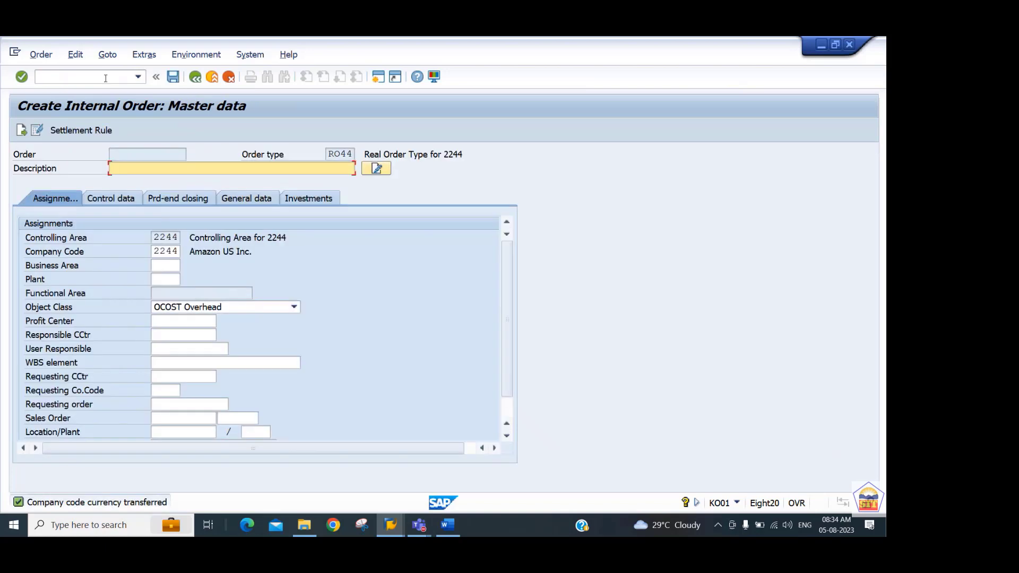
Enter "Real Order for 2244" as the description of the new internal order.
type("Real Order for 2244")
key("Return")
Assign profit center 4402_PCTR to the new internal order.
key("Tab")
key("Tab")
key("Tab")
key("Tab")
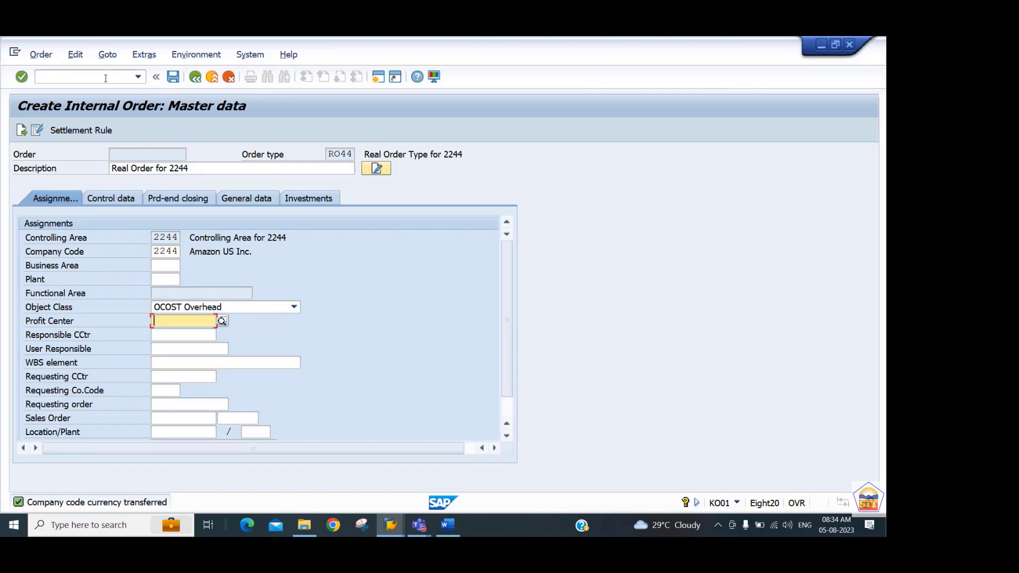
key("BackSpace")
key("Down")
key("Tab")
key("shift+Tab")
key("Left")
key("Left")
key("Left")
key("Left")
key("Left")
key("Left")
type("2")
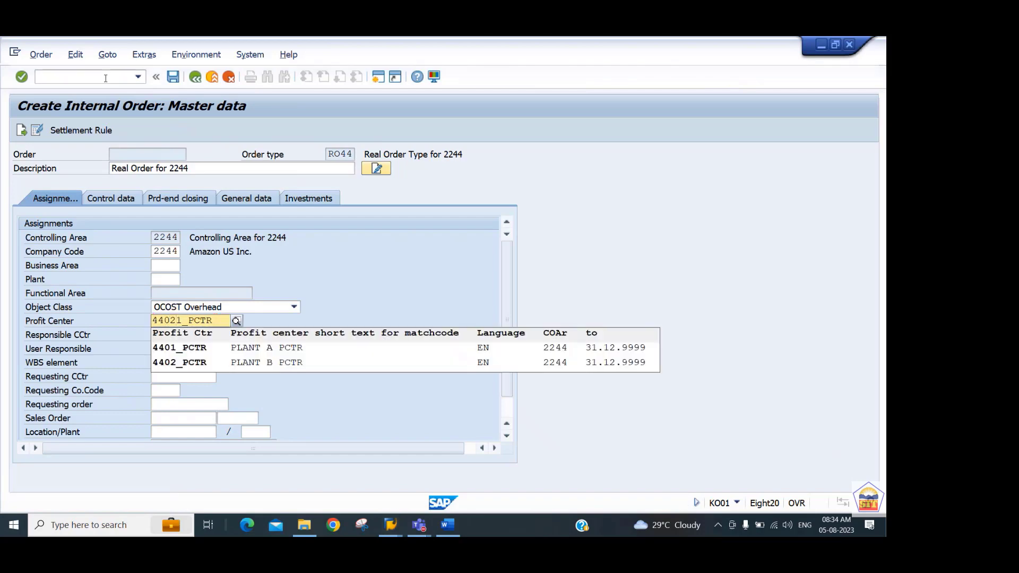
key("Delete")
key("Down")
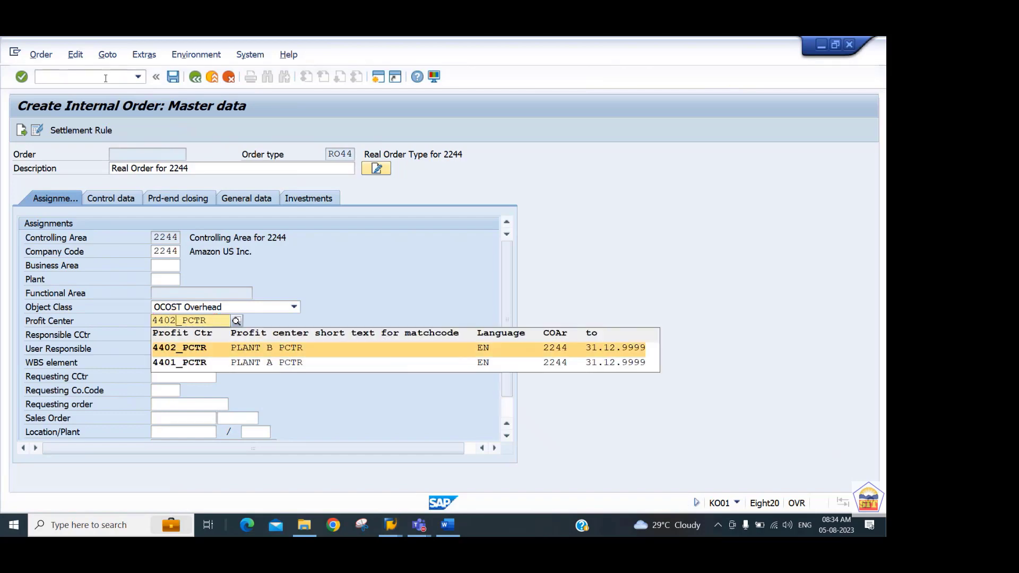
key("Return")
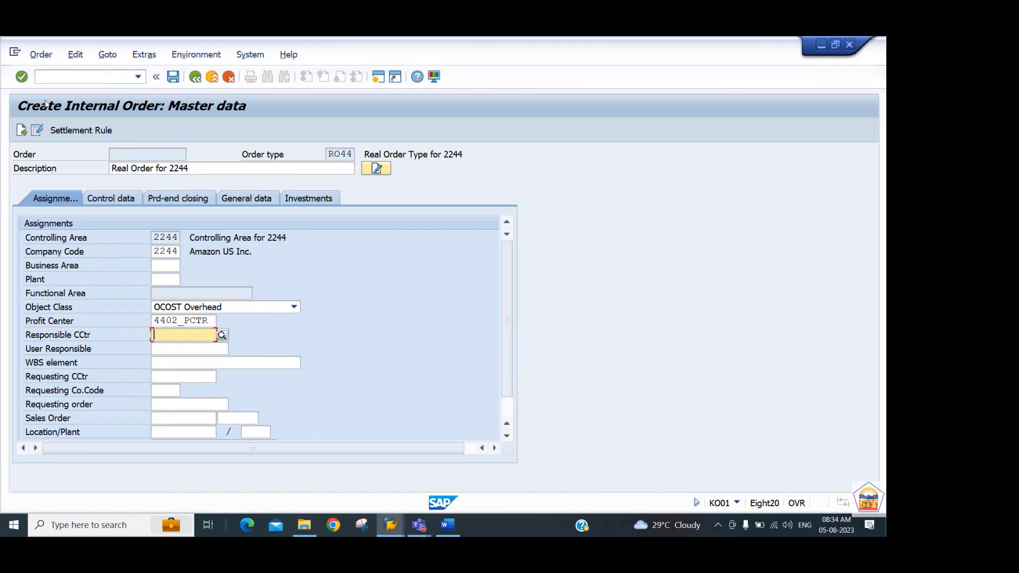
Check the order's system status in its control data, then open its settlement rule.
left_click(113, 199)
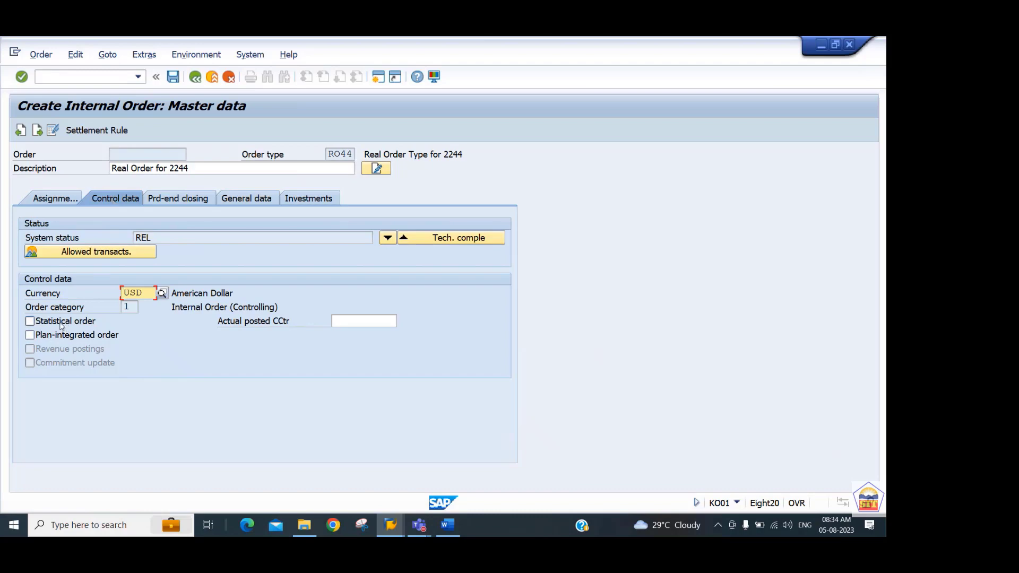
double_click(165, 238)
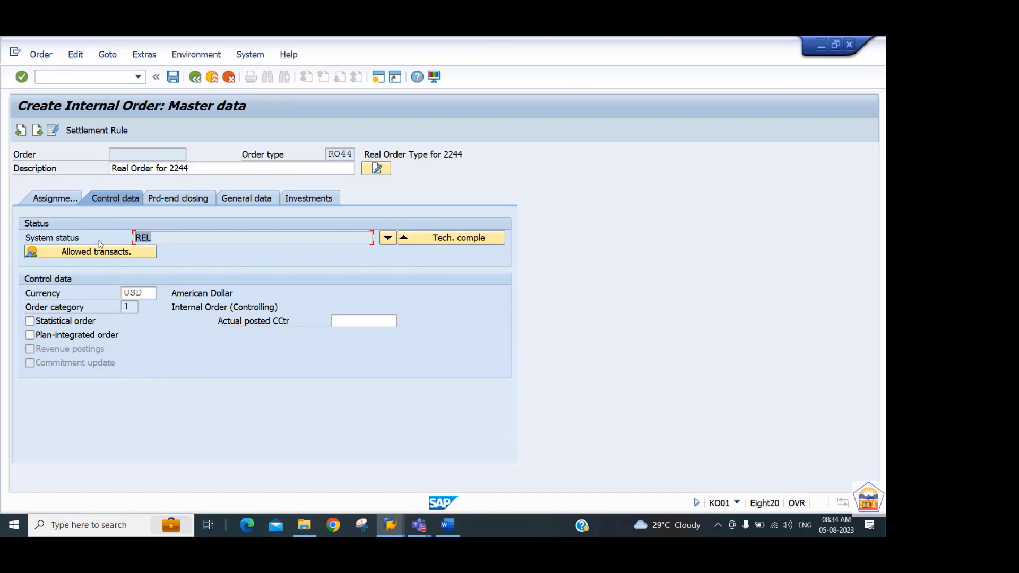
left_click(104, 133)
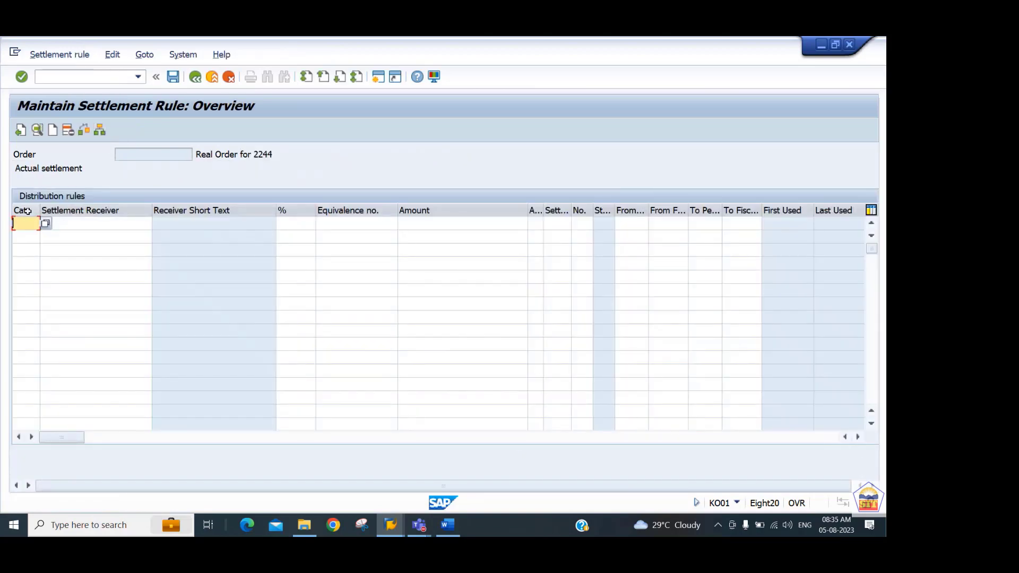
Look through the available account assignment categories and choose CTR (Cost center) for the first distribution rule.
left_click(45, 224)
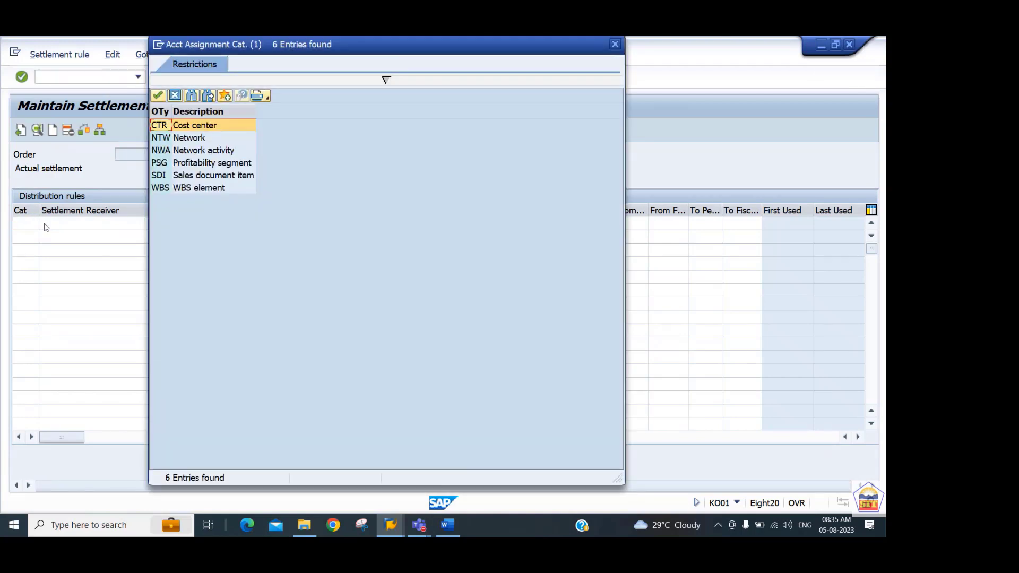
key("Down")
key("Down")
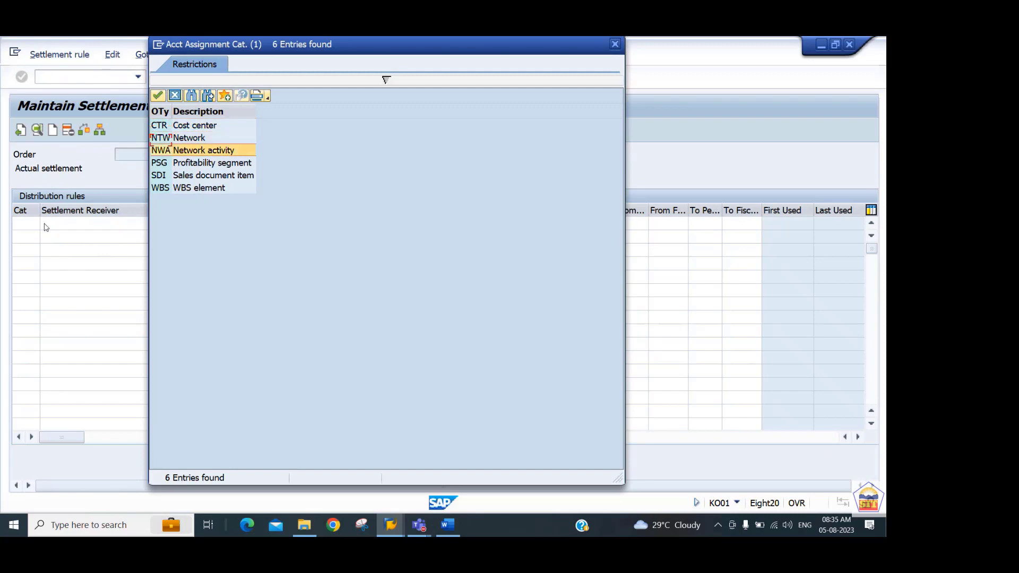
key("Up")
key("Up")
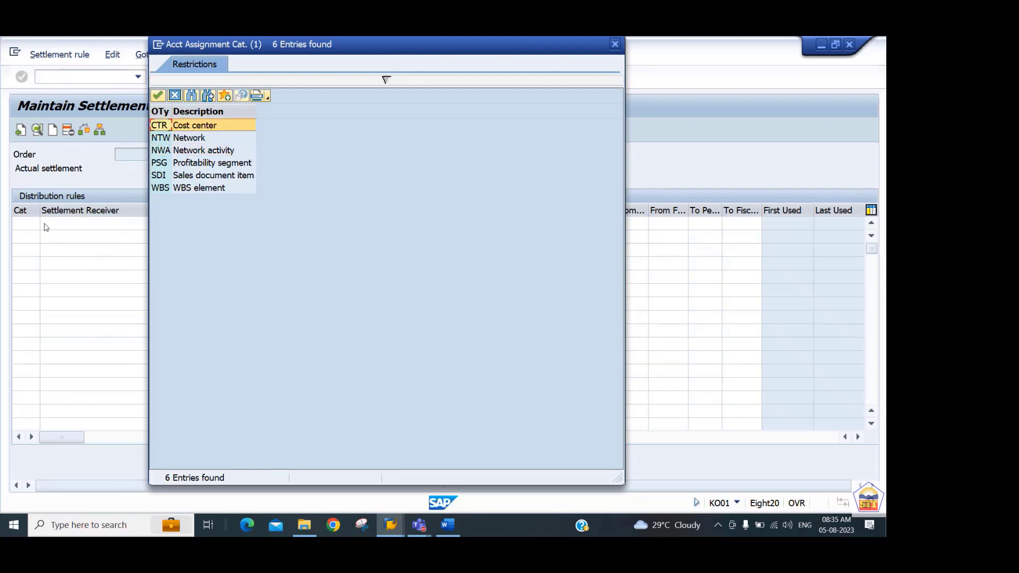
key("Down")
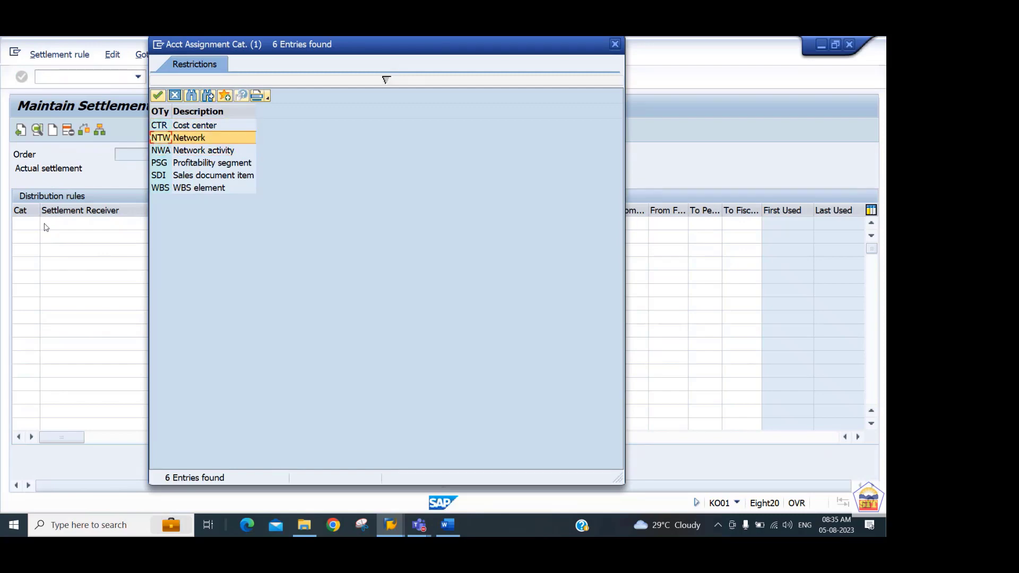
key("Up")
key("Down")
key("Down")
key("Down")
key("Down")
key("Down")
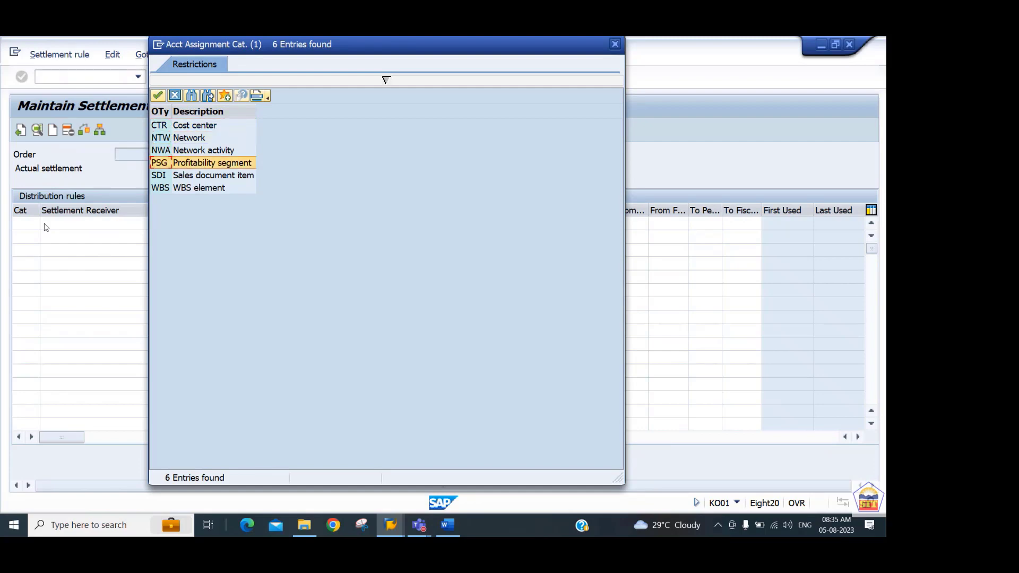
key("Up")
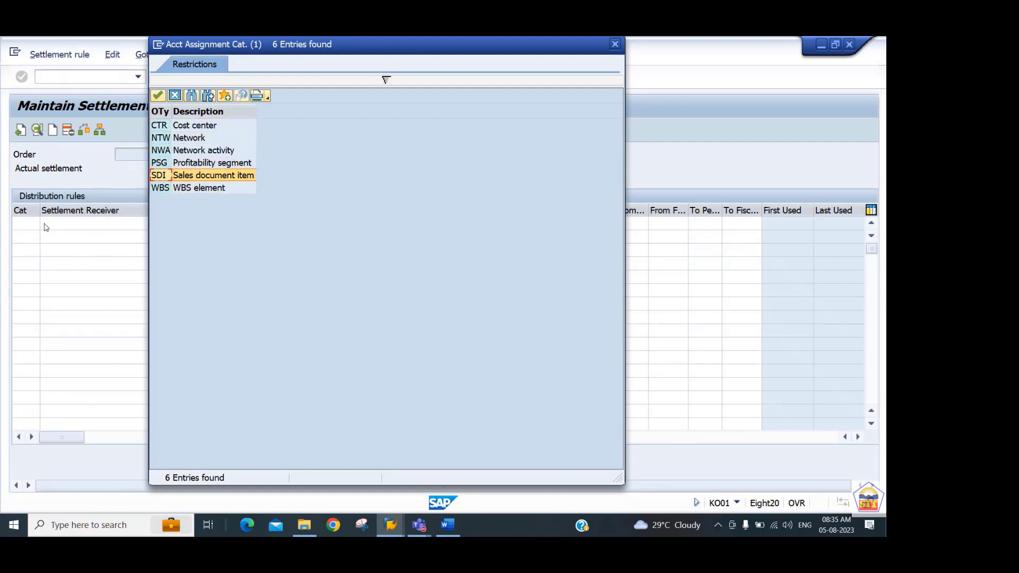
key("Down")
key("Up")
key("Up")
key("Up")
key("Up")
key("Up")
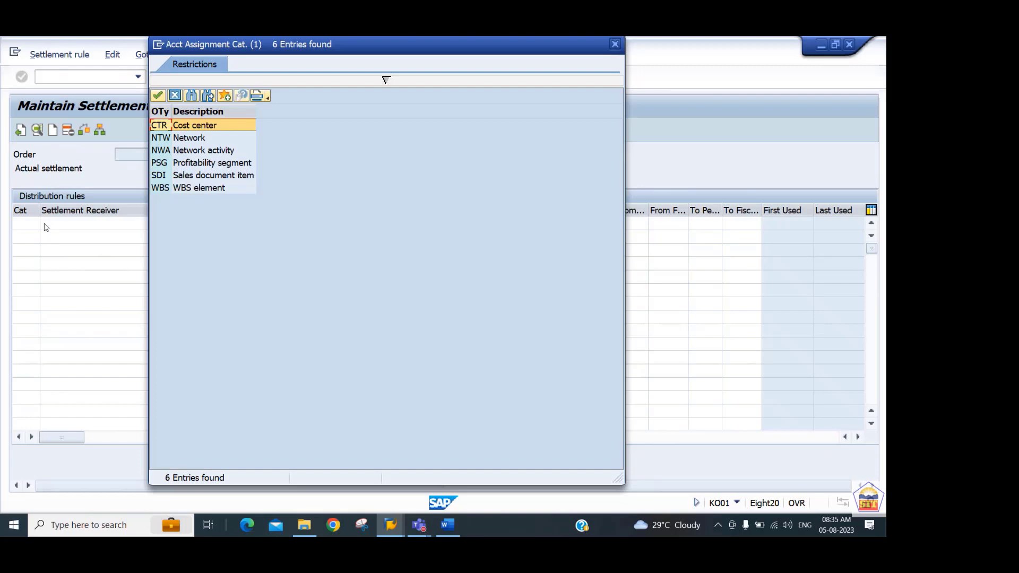
key("Down")
key("Down")
key("Down")
key("Down")
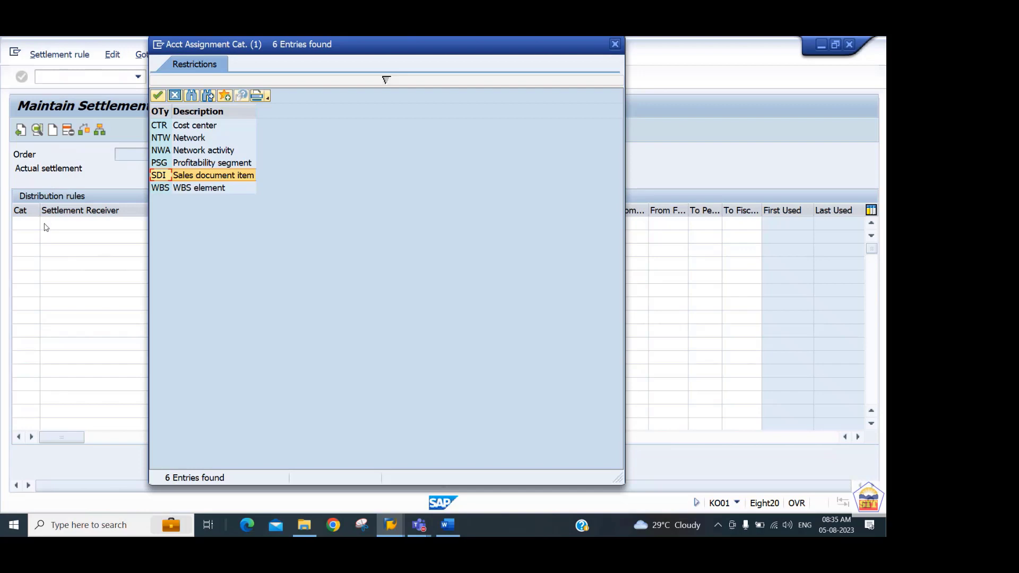
key("Up")
key("Up")
key("Up")
key("Up")
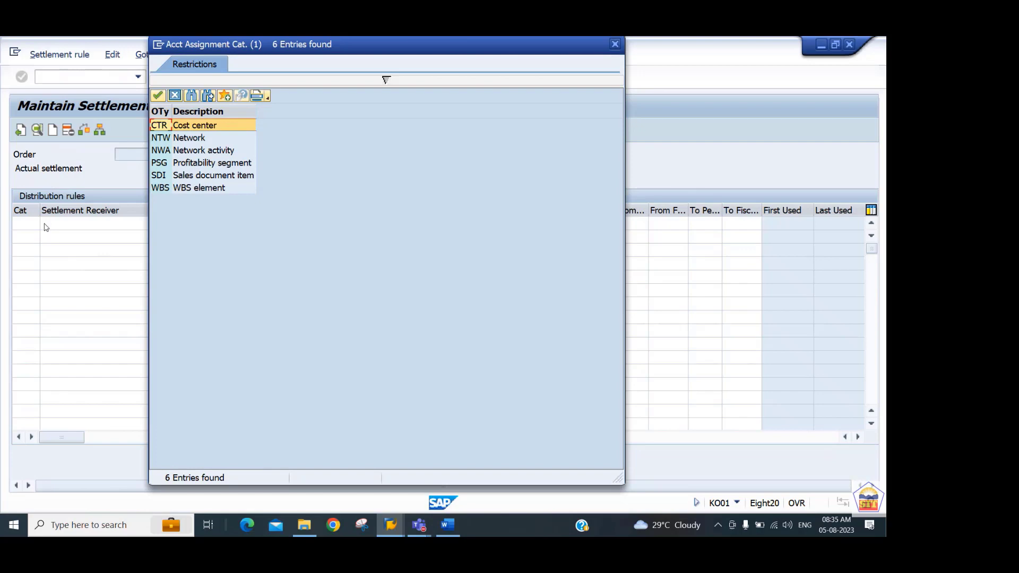
key("Return")
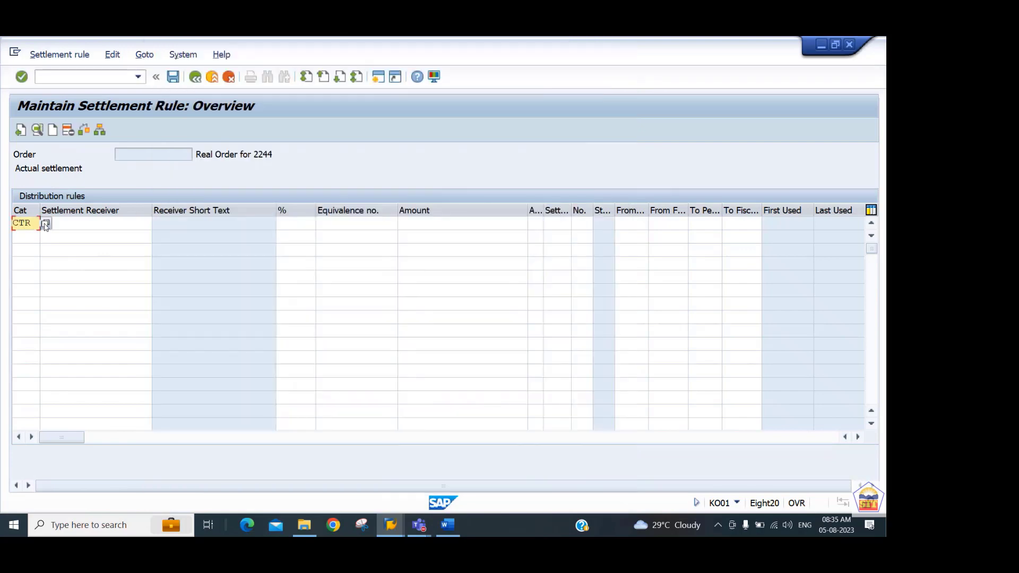
Set cost center 440301 as the first settlement receiver and add a second CTR distribution rule with receiver 440302.
key("Tab")
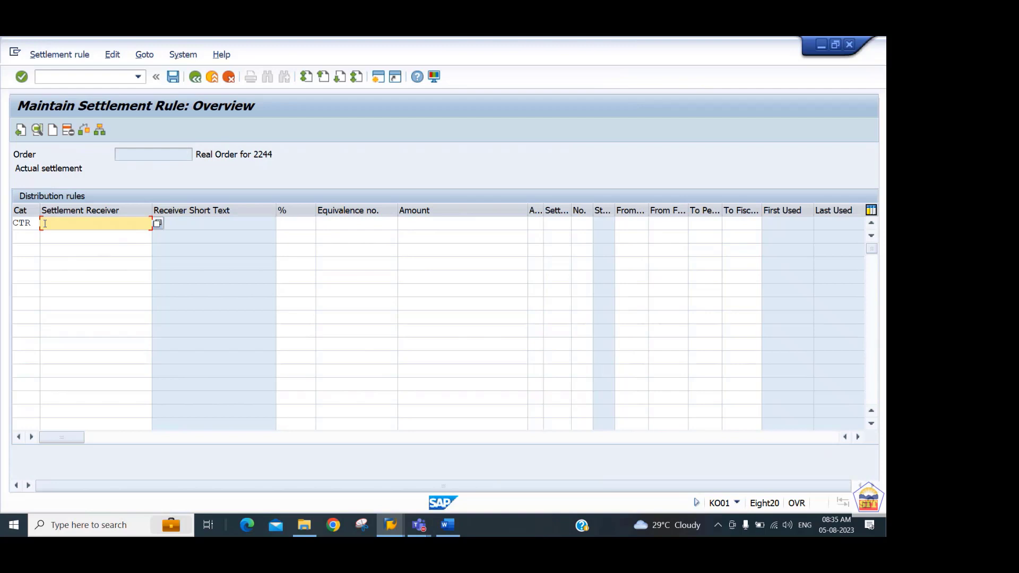
type("440301")
key("Down")
type("44")
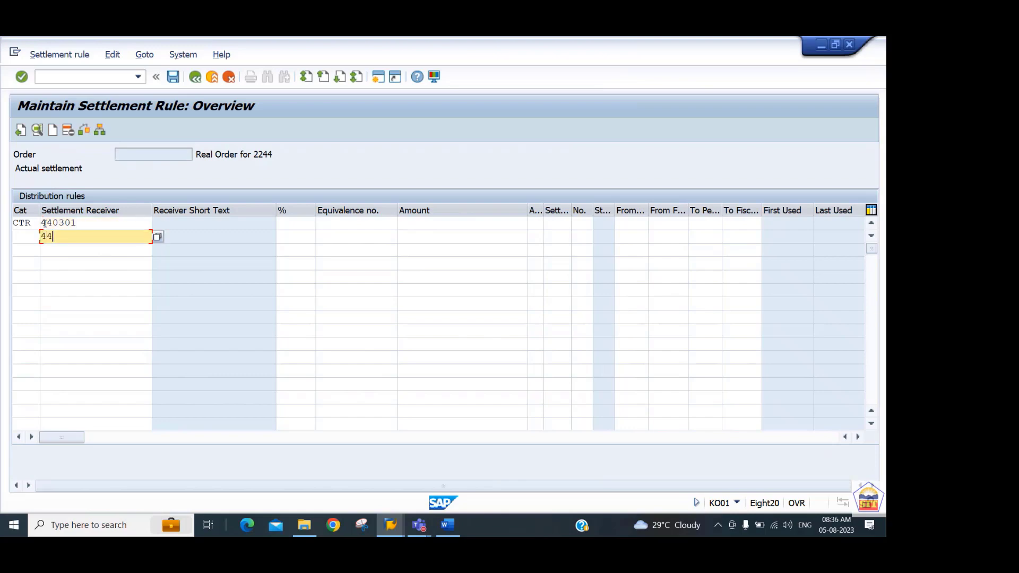
type("0302")
key("shift+Tab")
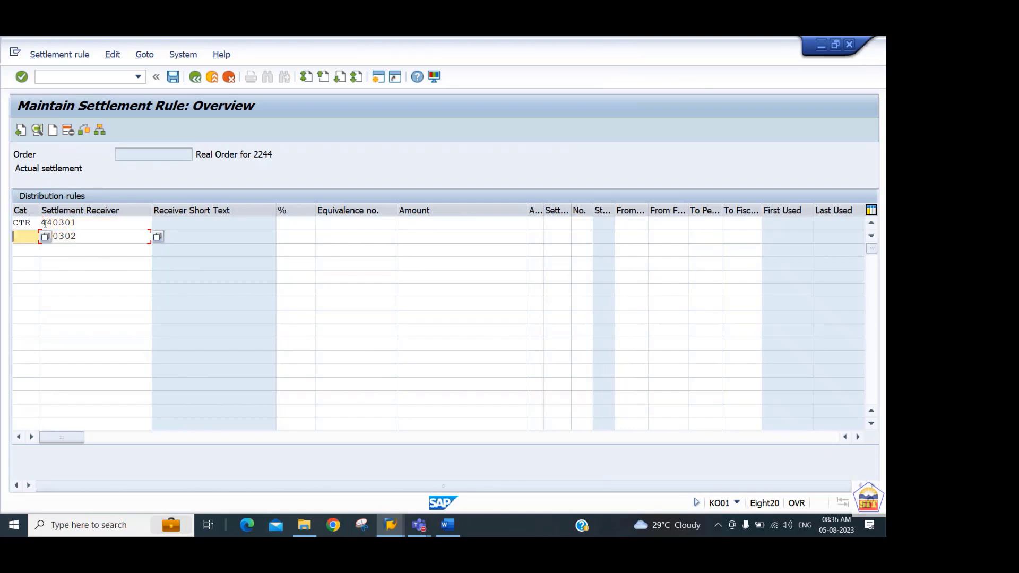
type("CTR")
Set the settlement share to 50 percent for both cost center receivers, 440301 and 440302.
key("Tab")
key("Tab")
key("Tab")
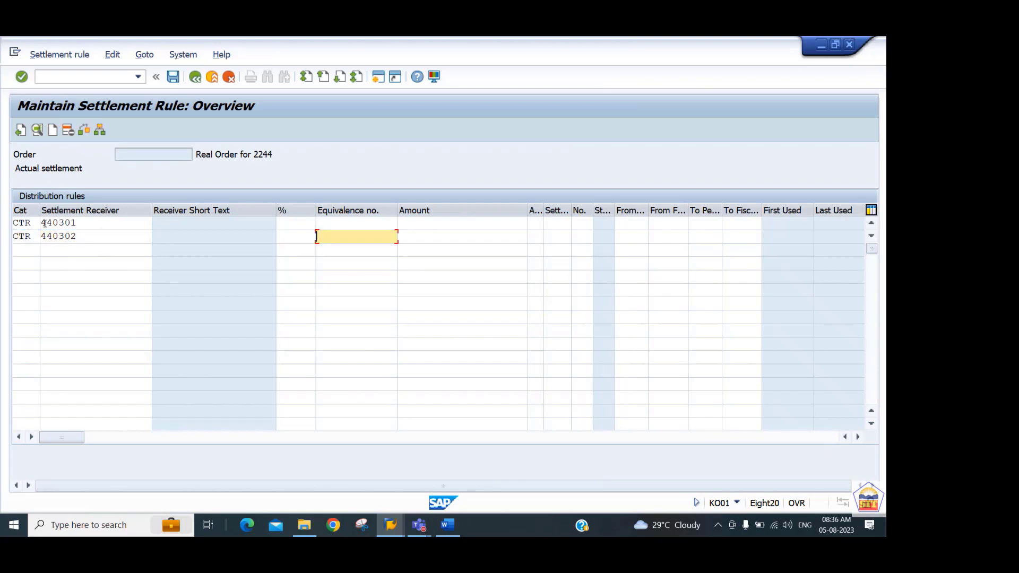
key("shift+Tab")
key("Up")
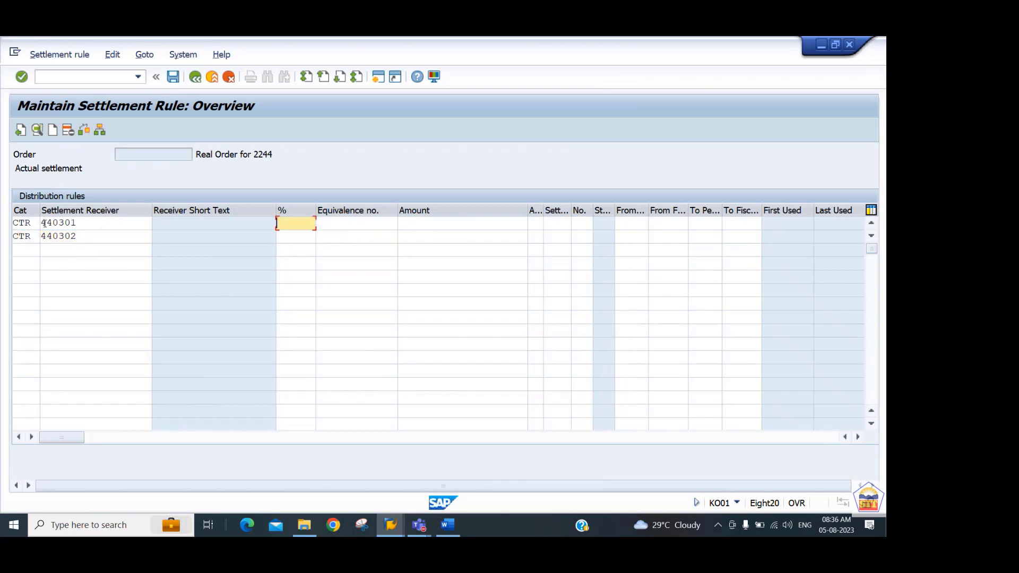
type("50")
key("Down")
type("50")
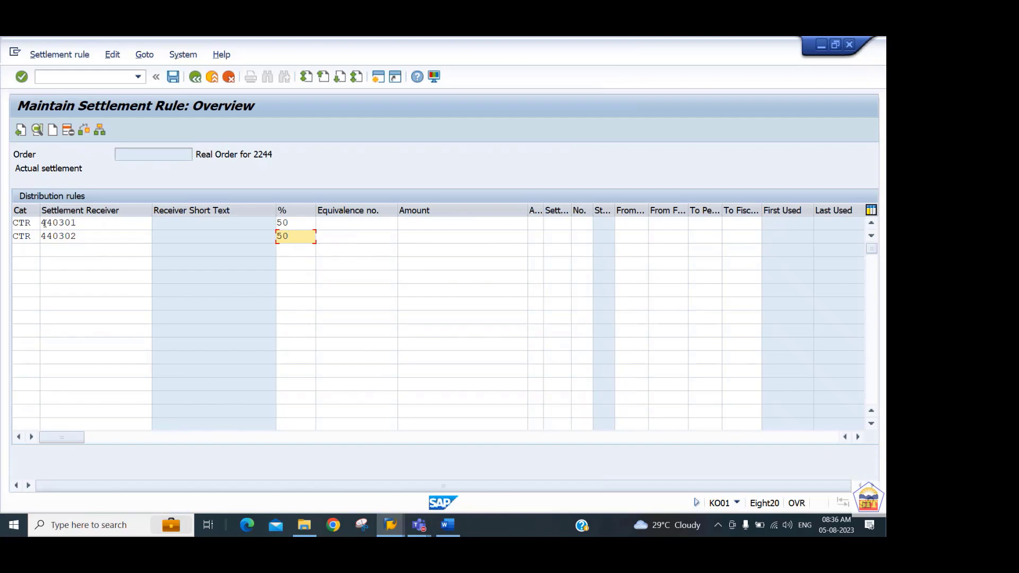
key("Down")
key("Down")
key("Down")
key("Down")
key("Down")
key("Down")
key("Down")
key("Down")
key("Down")
key("Down")
key("Down")
key("Down")
key("Down")
key("Up")
key("Up")
key("Up")
key("Up")
key("Up")
key("Up")
key("Up")
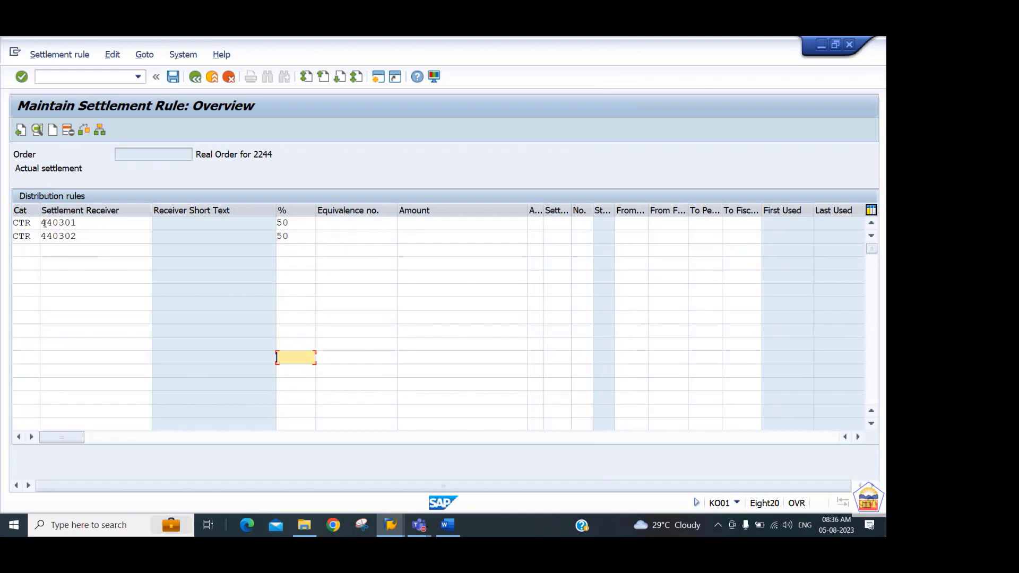
key("Up")
key("Up")
key("Up")
key("Up")
key("Up")
key("Up")
key("Up")
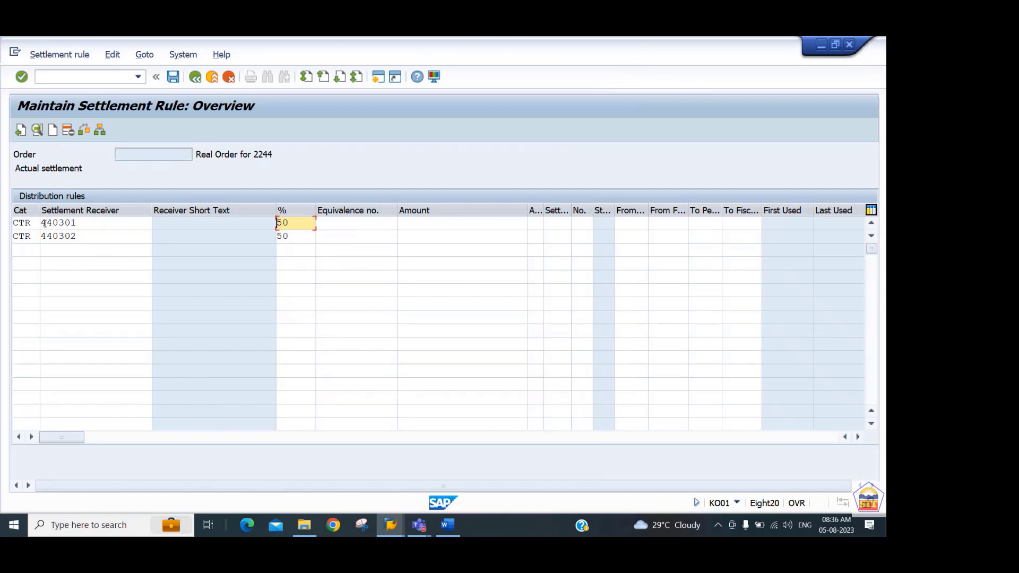
key("Down")
key("Down")
key("Down")
key("Down")
key("Down")
key("Down")
key("Down")
key("Down")
key("Down")
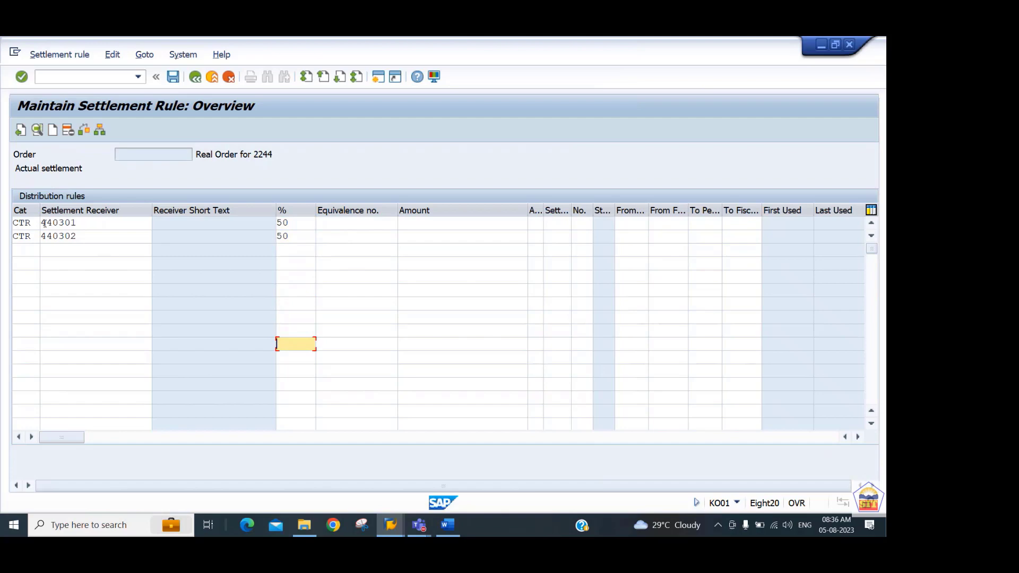
key("Up")
key("Up")
key("Up")
key("Up")
key("Up")
key("Up")
key("Up")
key("Up")
key("Up")
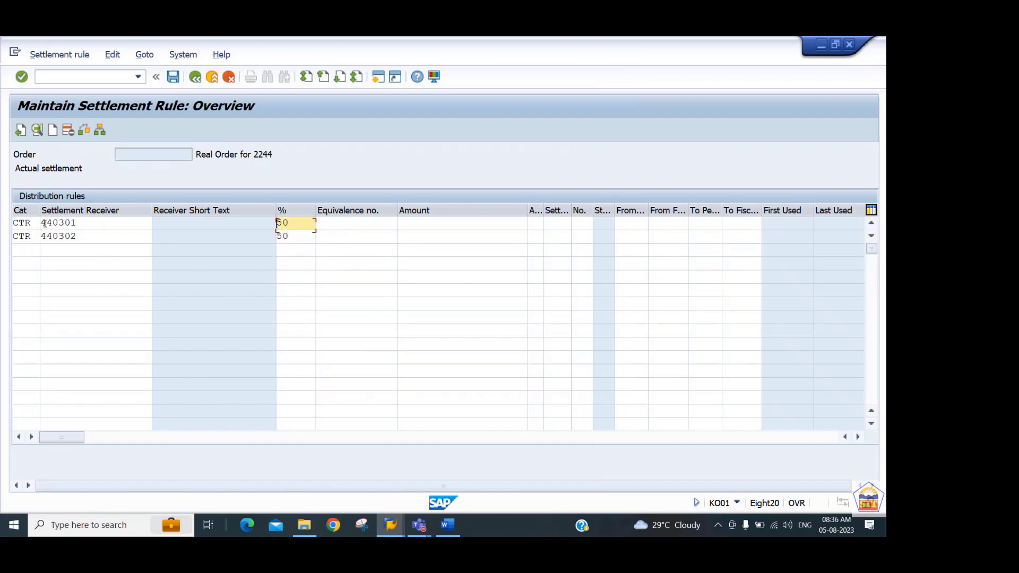
Validate the two distribution rules and save the new internal order.
key("Return")
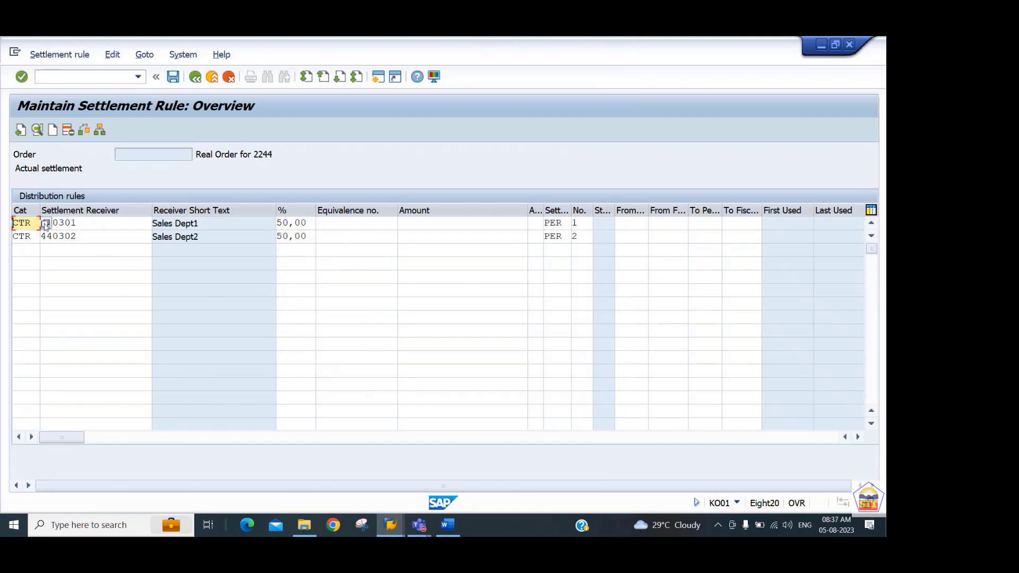
key("ctrl+s")
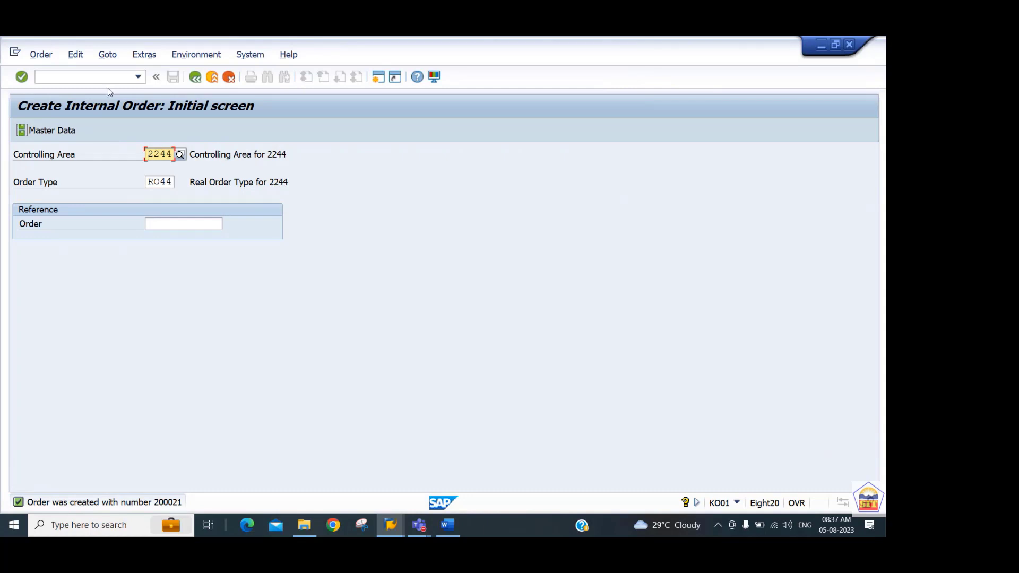
Glance at the Word notes, return to SAP and open the SAP Reference IMG through transaction SPRO.
key("alt+Tab")
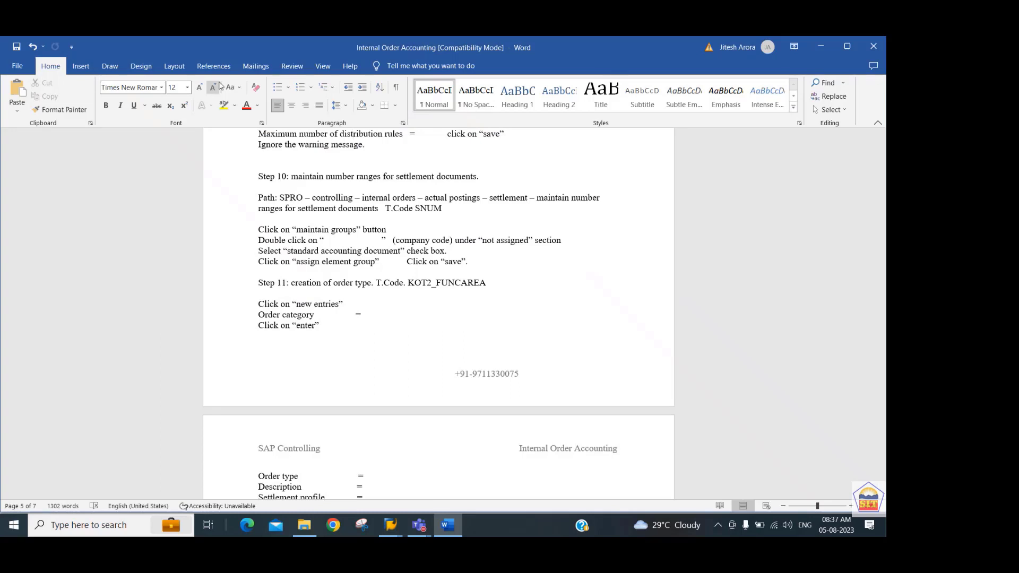
key("alt+Tab")
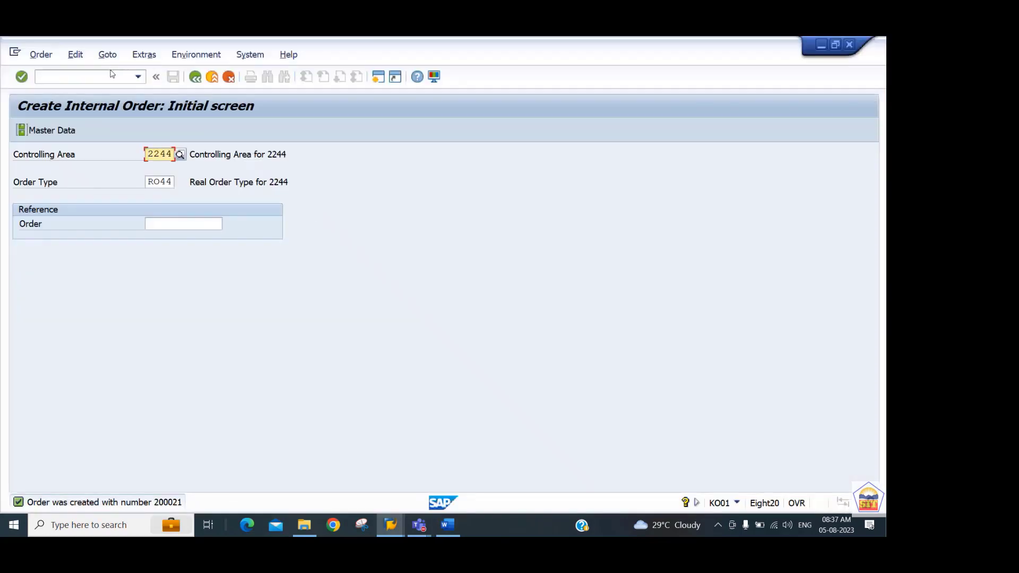
left_click(111, 76)
type("/spro")
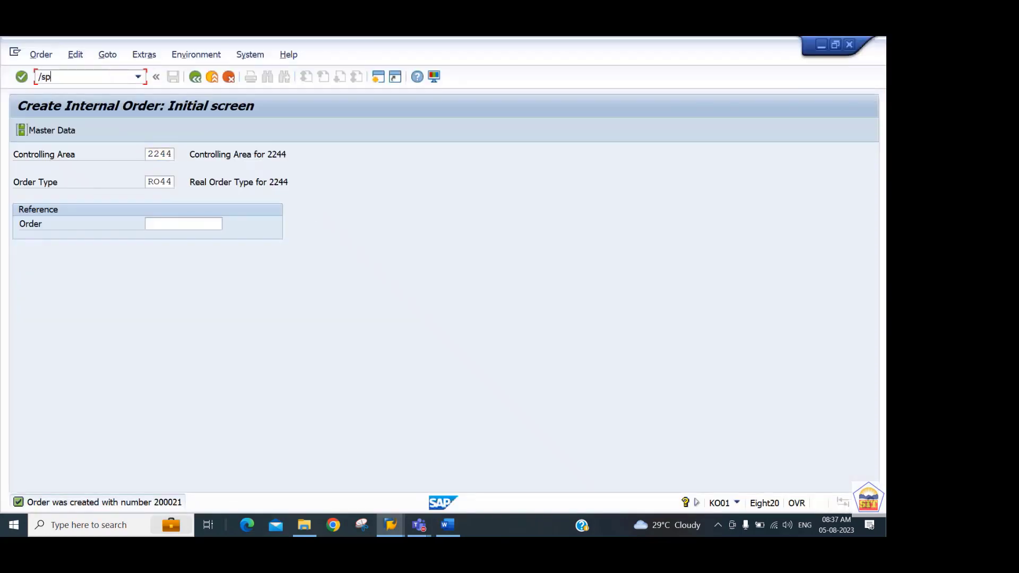
key("BackSpace")
key("BackSpace")
key("BackSpace")
key("BackSpace")
type("nspro")
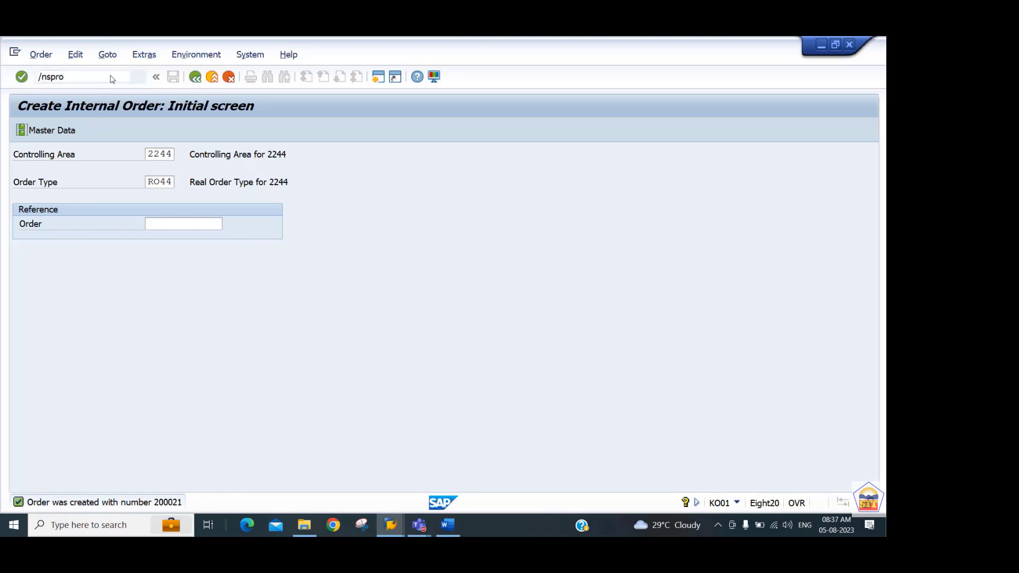
key("Return")
left_click(85, 133)
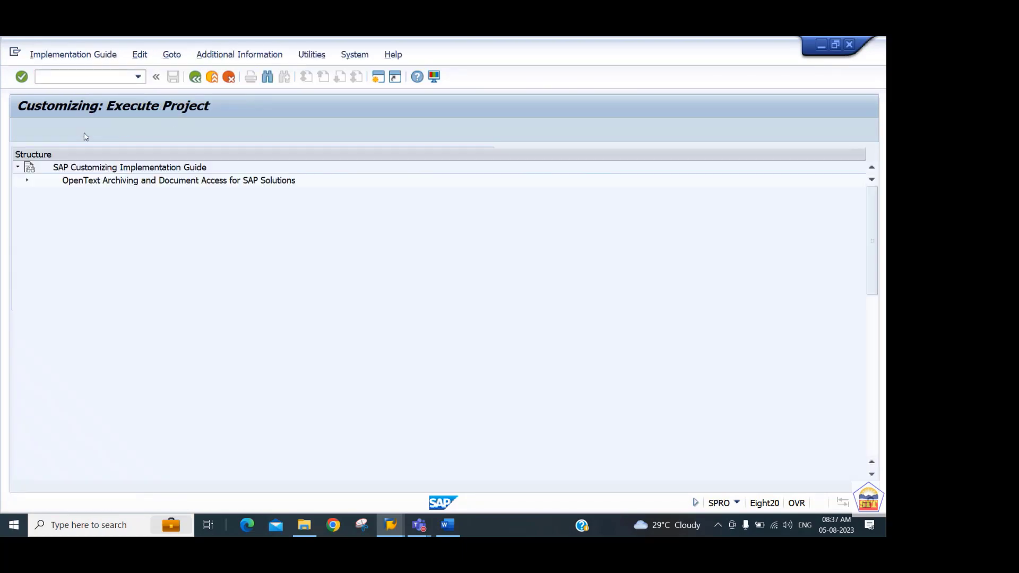
Expand Controlling and its Internal Orders node in the implementation guide.
left_click(110, 286)
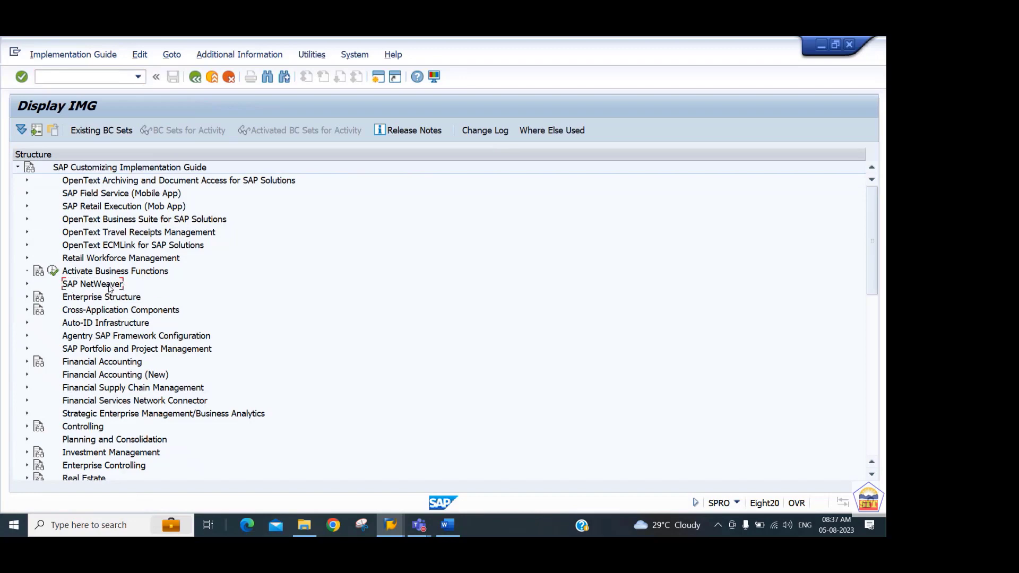
key("Down")
key("Down")
key("Down")
key("Down")
key("Down")
key("Down")
key("Down")
key("Down")
key("Down")
key("Down")
key("Down")
key("Right")
key("Down")
key("Down")
key("Down")
key("Down")
key("Right")
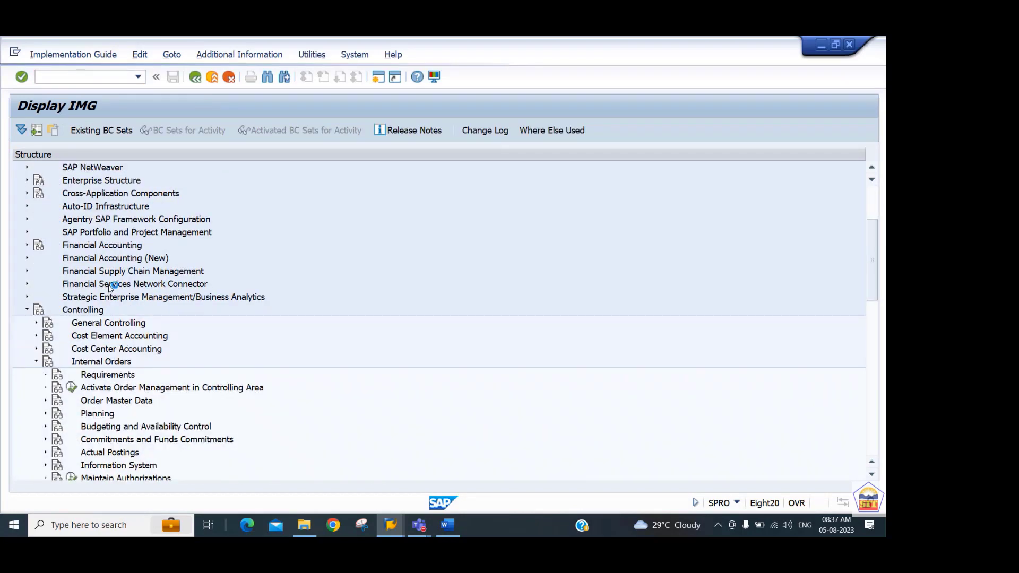
Expand Actual Postings under Internal Orders, followed by its Settlement node.
key("Down")
key("Down")
key("Down")
key("Down")
key("Down")
key("Down")
key("Down")
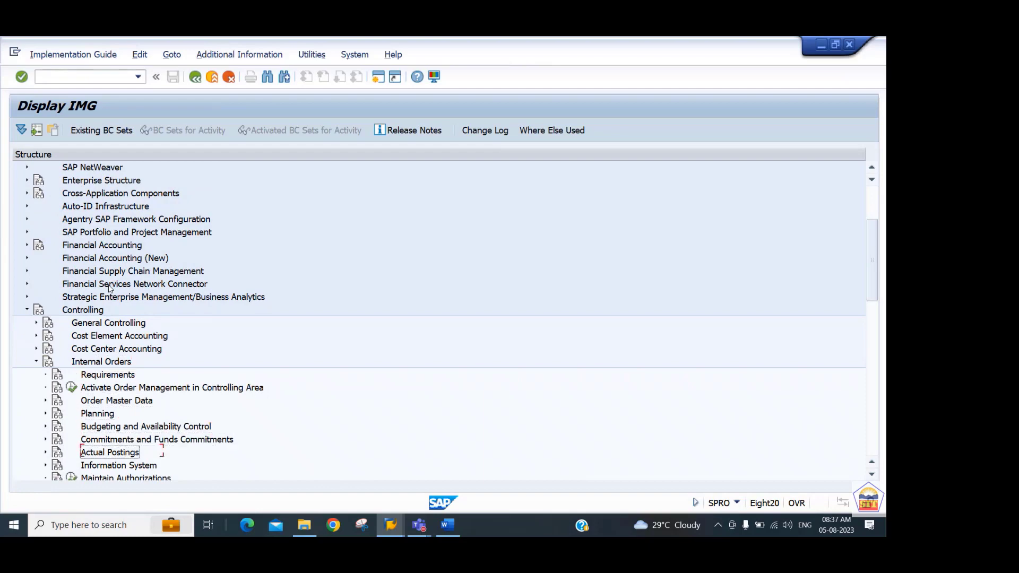
key("Right")
key("Down")
key("Down")
key("Down")
key("Down")
key("Down")
key("Down")
key("Down")
key("Down")
key("Down")
key("Down")
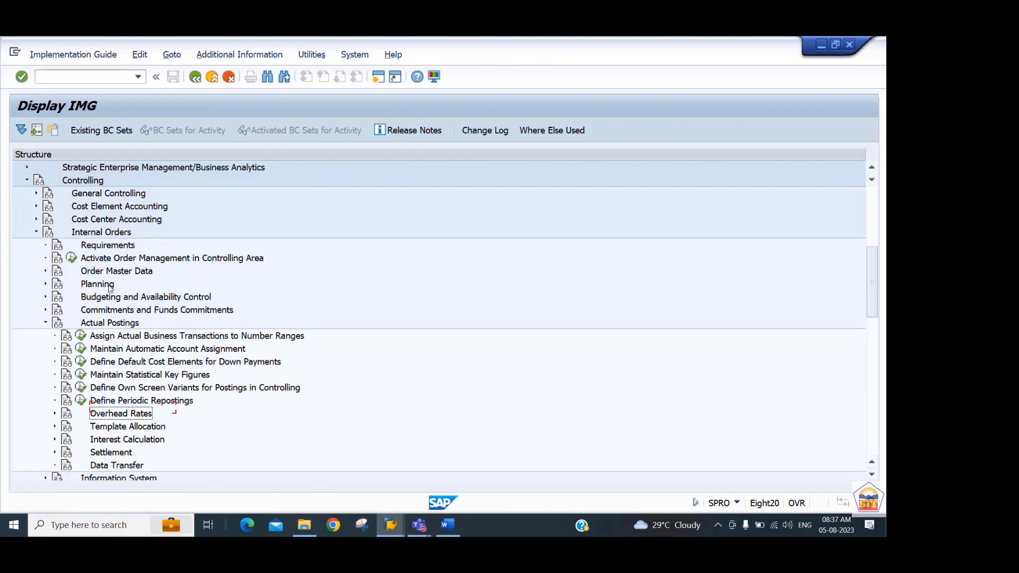
key("Right")
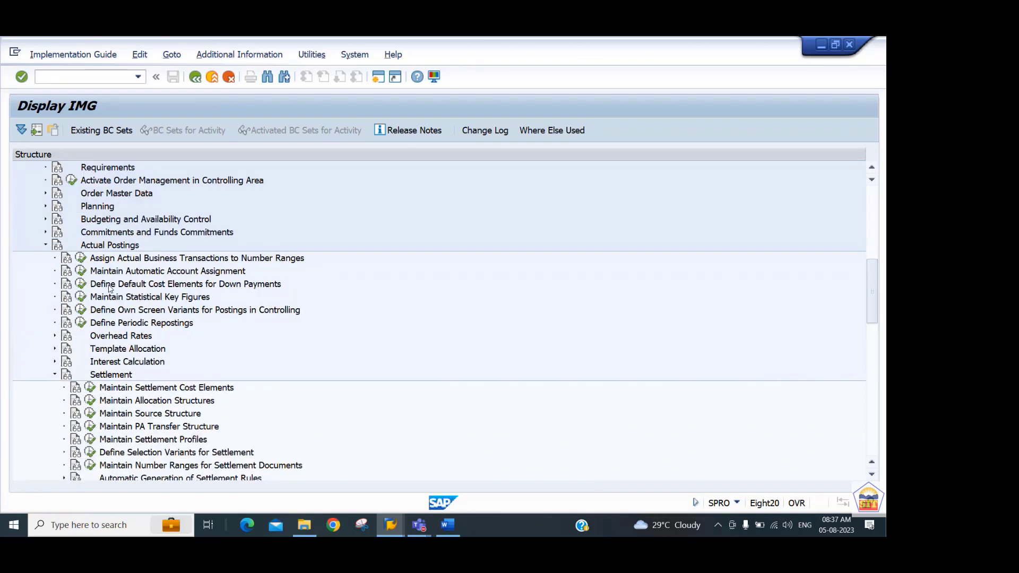
Run the Maintain Number Ranges for Settlement Documents activity and open its groups for editing.
key("Down")
key("Down")
key("Down")
key("Down")
key("Down")
key("Down")
key("Down")
key("Down")
key("Up")
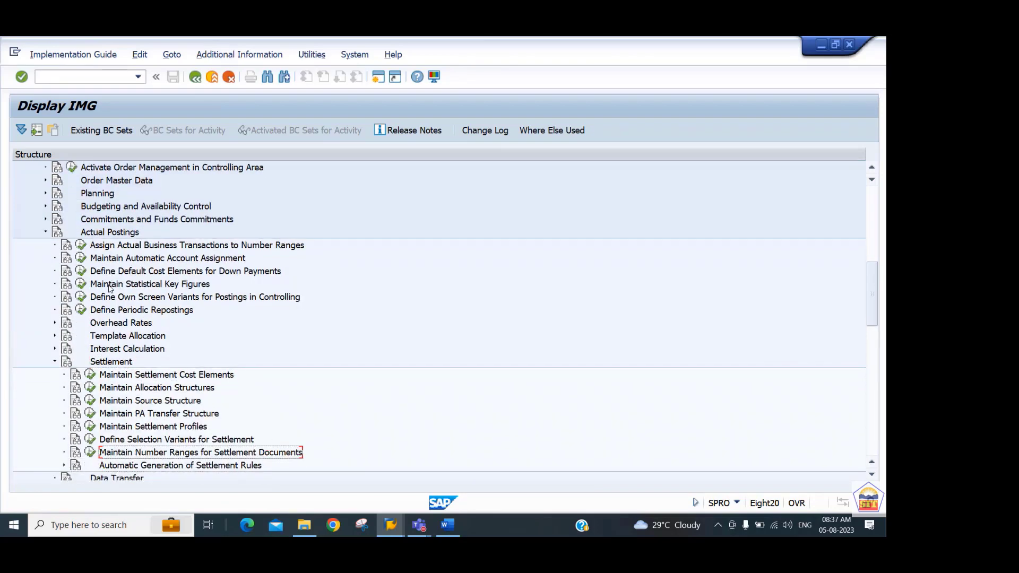
left_click(91, 455)
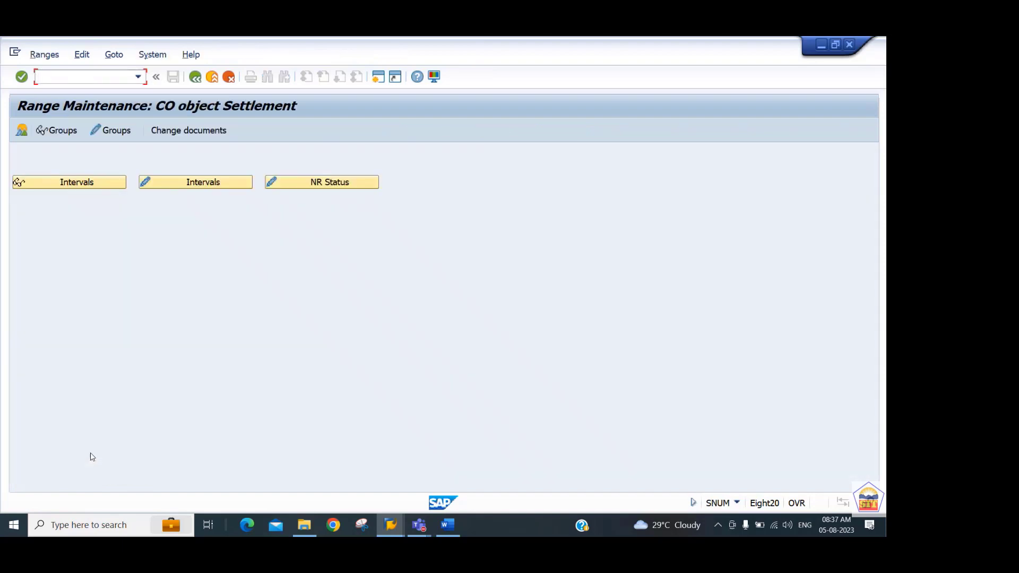
left_click(115, 131)
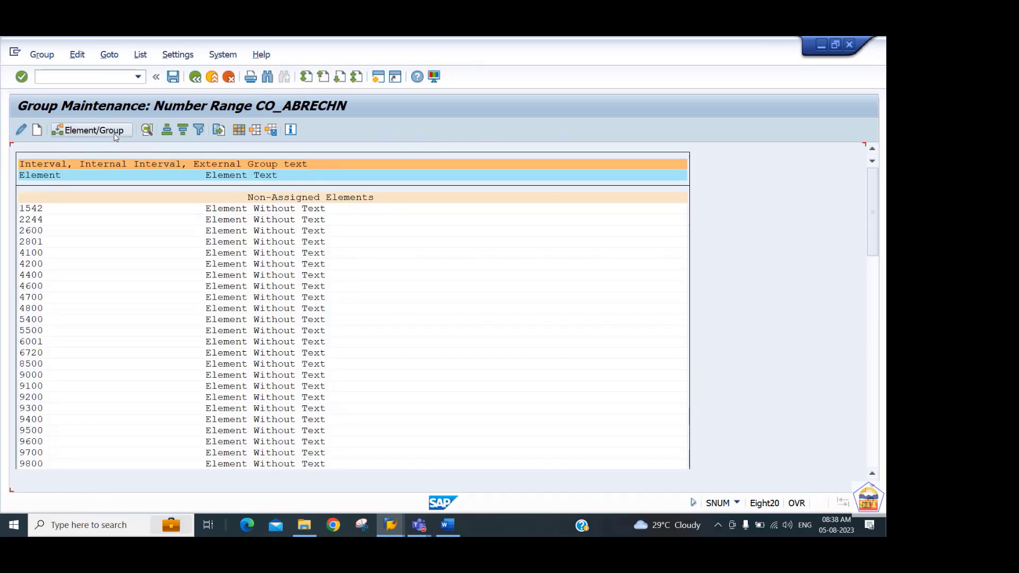
Assign the non-assigned element 2244 to group 01, Standard accounting document, save, and return to the implementation guide.
left_click(41, 224)
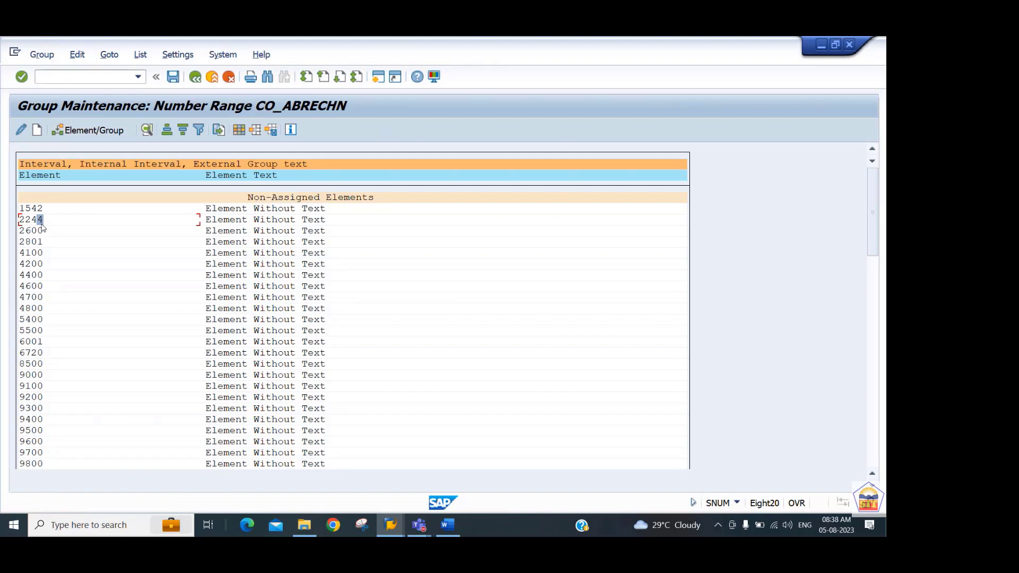
left_click(95, 131)
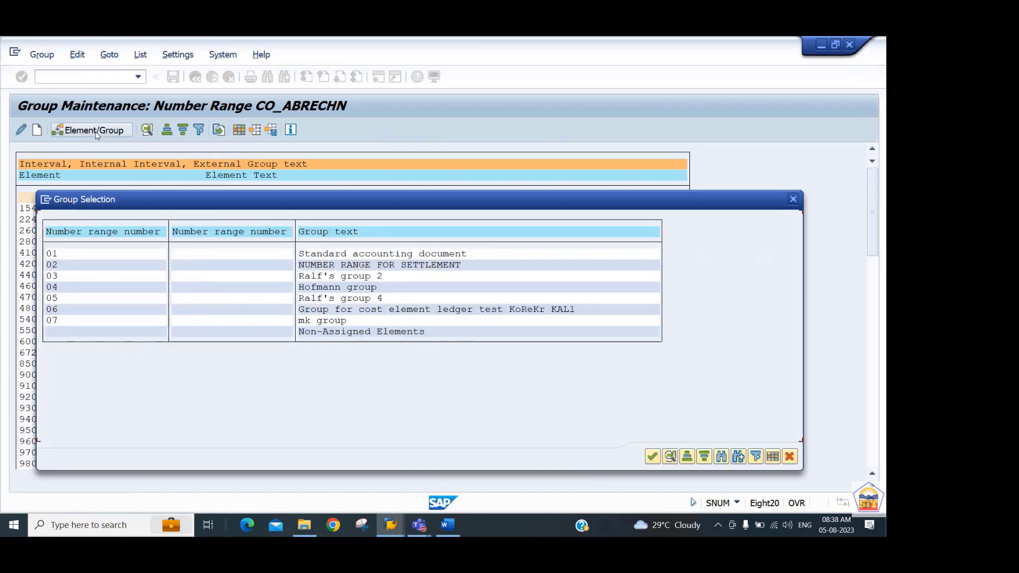
left_click(61, 256)
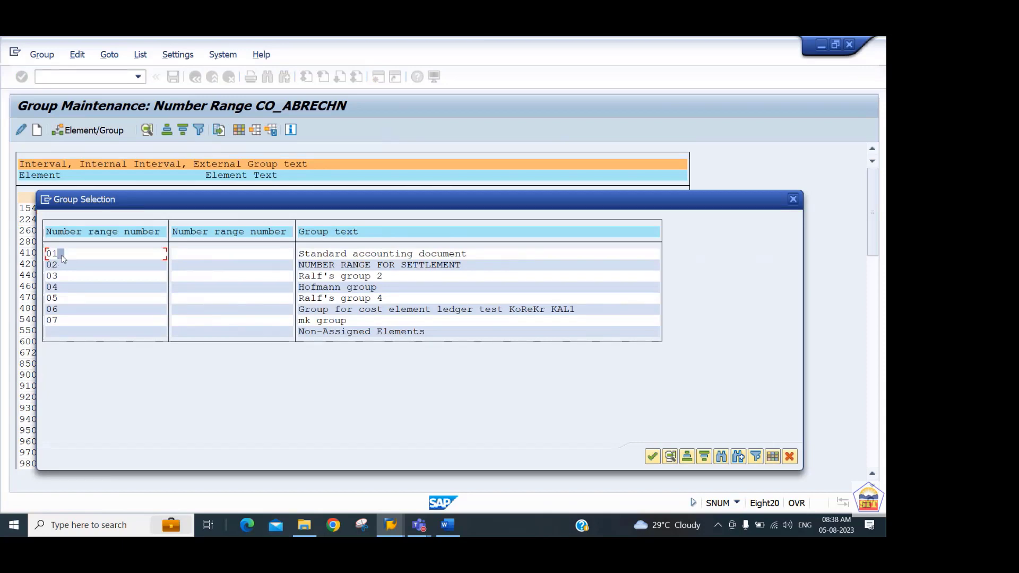
double_click(68, 255)
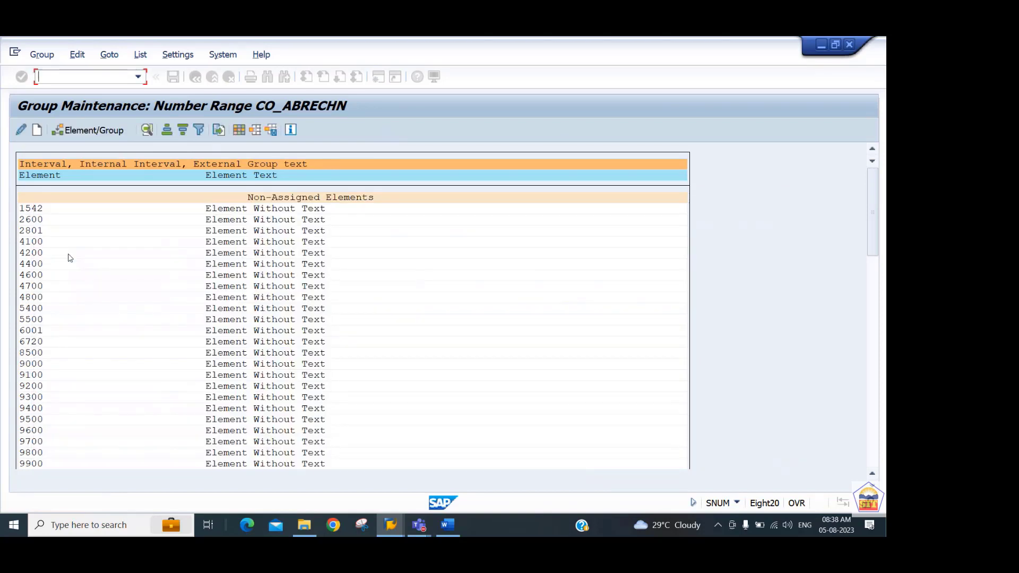
key("ctrl+s")
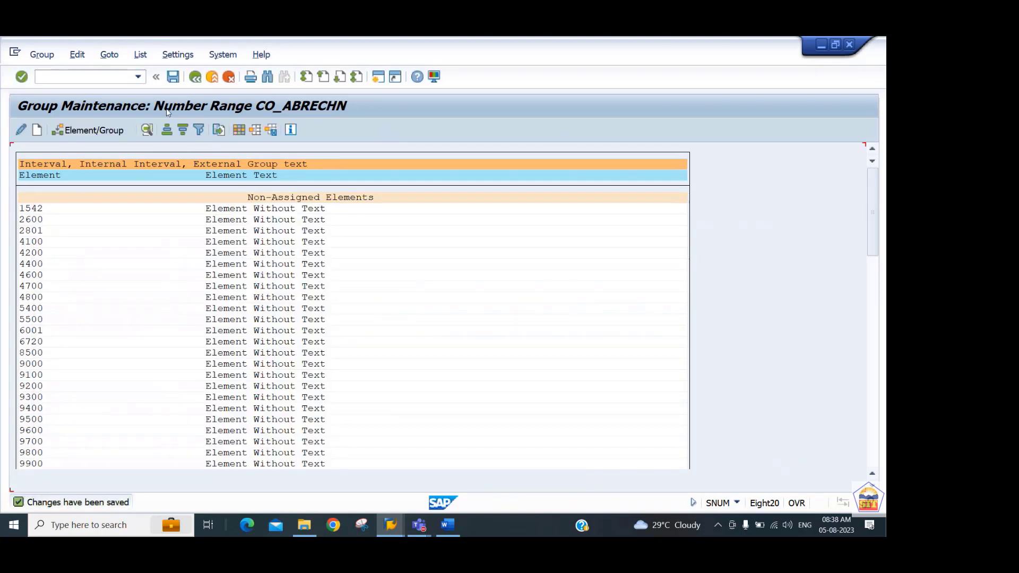
left_click(196, 78)
left_click(195, 77)
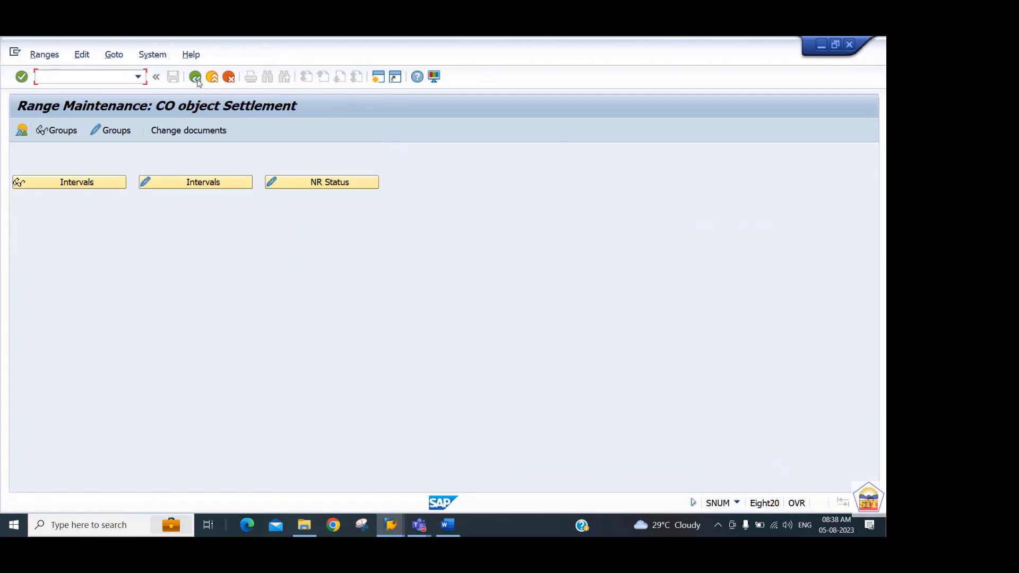
left_click(195, 77)
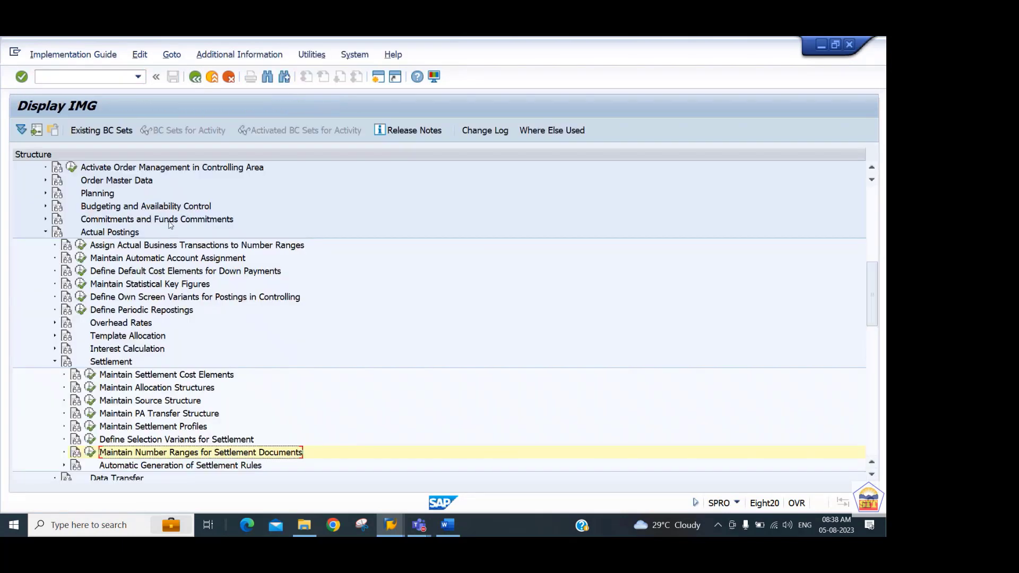
Switch to the Word notes and read on to Step 12 about number ranges for the KOAO actual settlement activity.
key("alt+Tab")
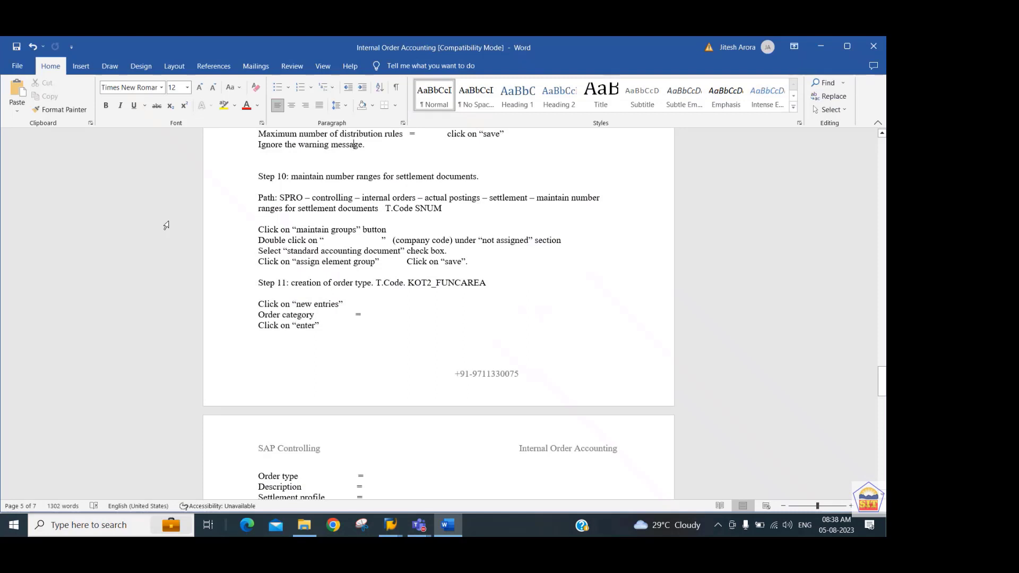
key("Down")
key("Down")
key("Down")
key("Down")
key("Down")
key("Down")
key("Down")
key("Down")
key("Down")
key("Down")
key("Down")
key("Down")
key("Down")
key("Down")
key("Down")
key("Down")
key("Down")
key("Down")
key("Down")
key("Down")
key("Down")
key("Down")
key("Down")
key("Down")
key("Down")
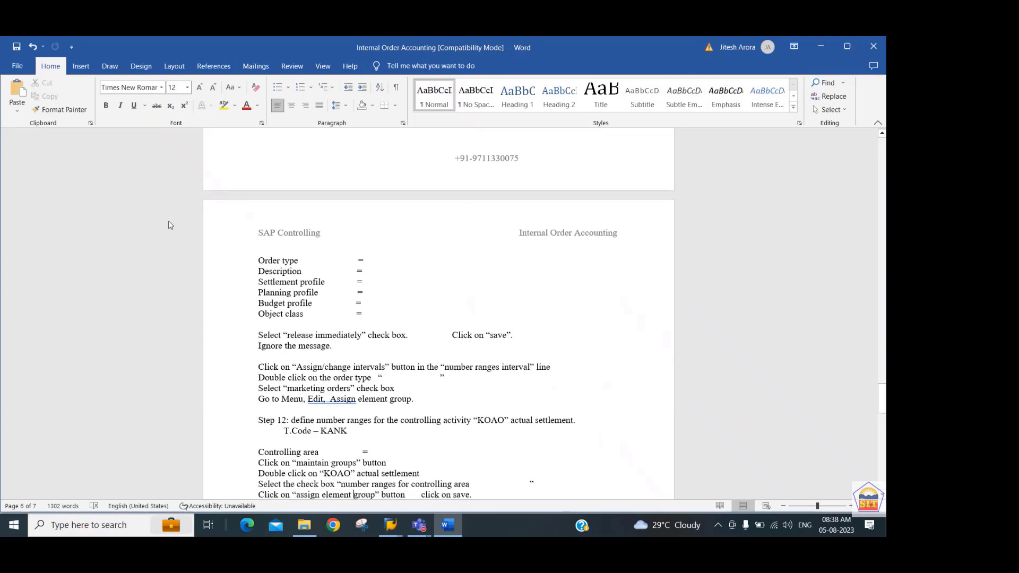
key("Down")
key("Up")
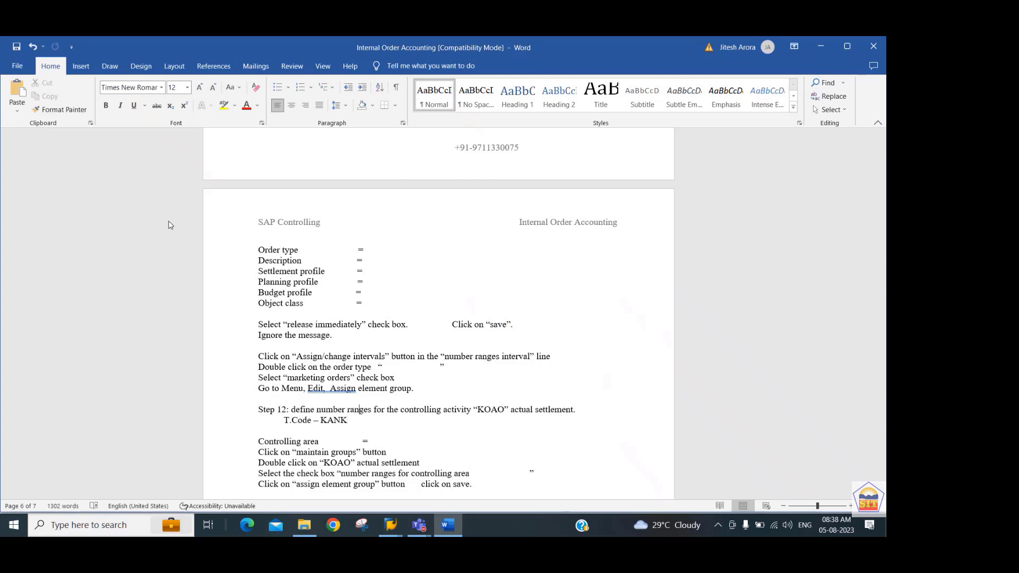
key("Right")
key("Right")
key("Right")
key("Right")
key("Right")
key("Right")
key("Right")
key("Right")
key("Right")
key("Right")
key("Right")
key("Right")
key("Right")
key("Right")
key("Right")
key("Right")
key("Right")
Switch to SAP, run transaction KANK for controlling area 2244, and open its number range groups for editing.
key("alt+Tab")
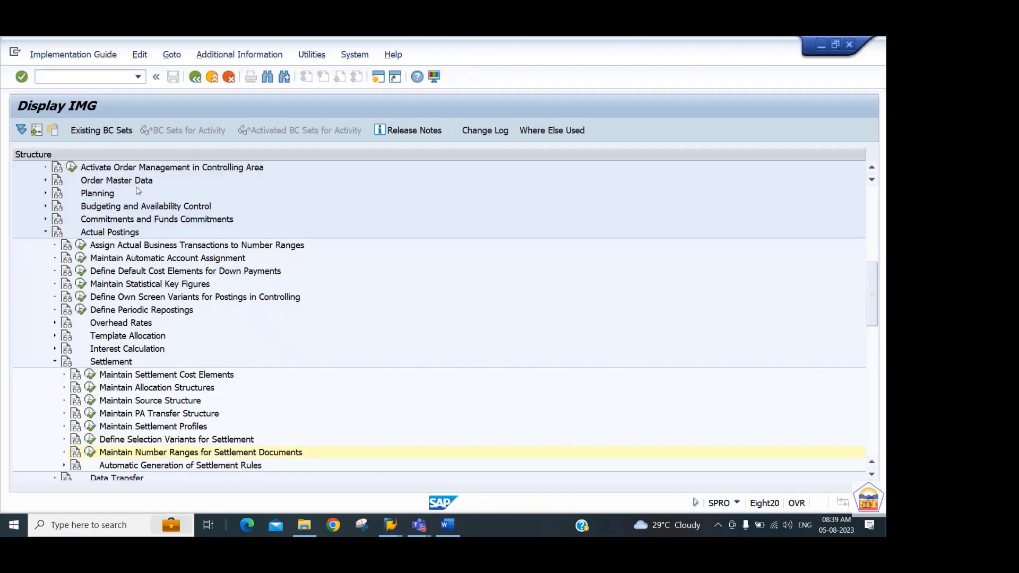
left_click(91, 80)
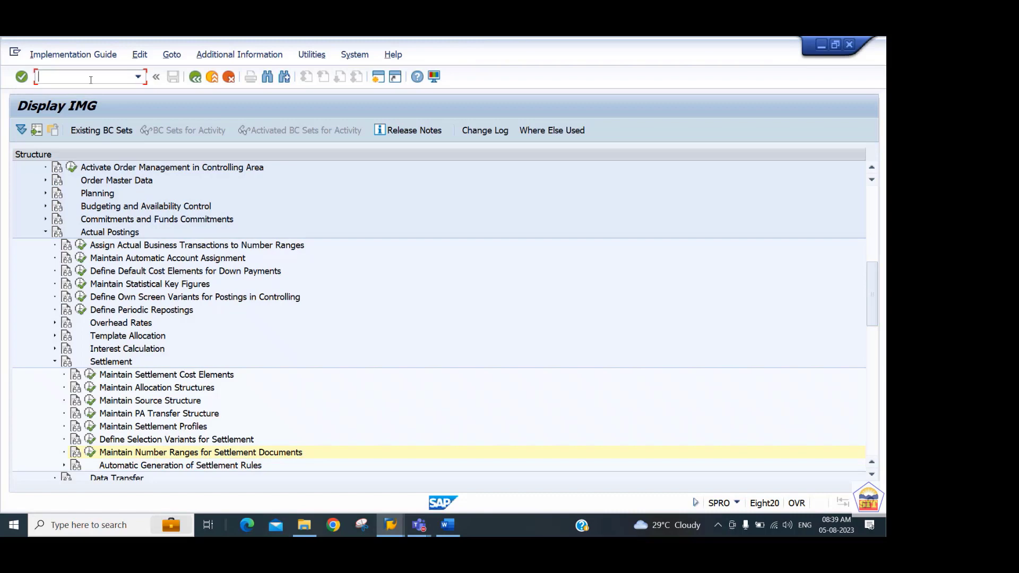
type("/nkank")
key("Return")
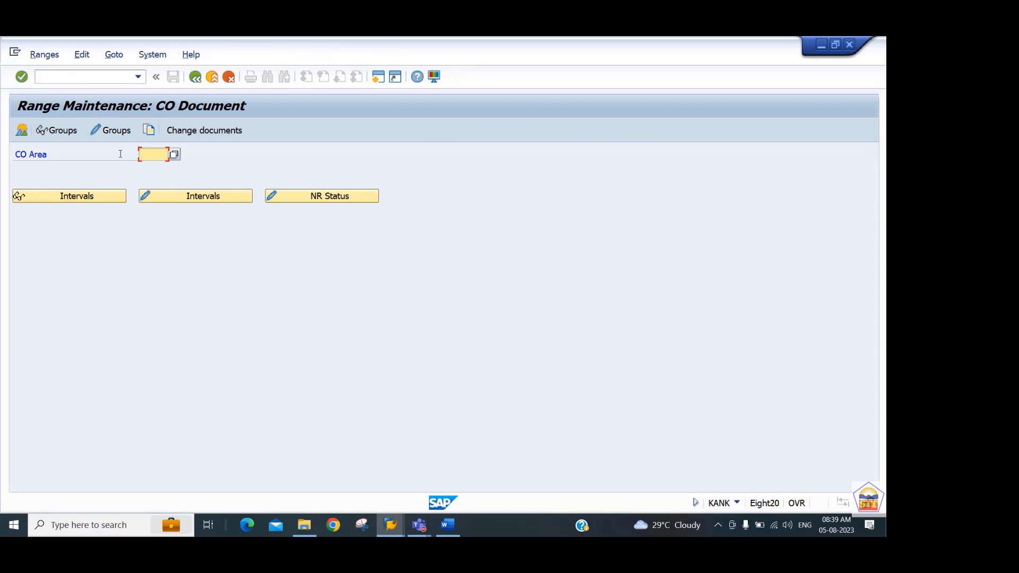
type("22")
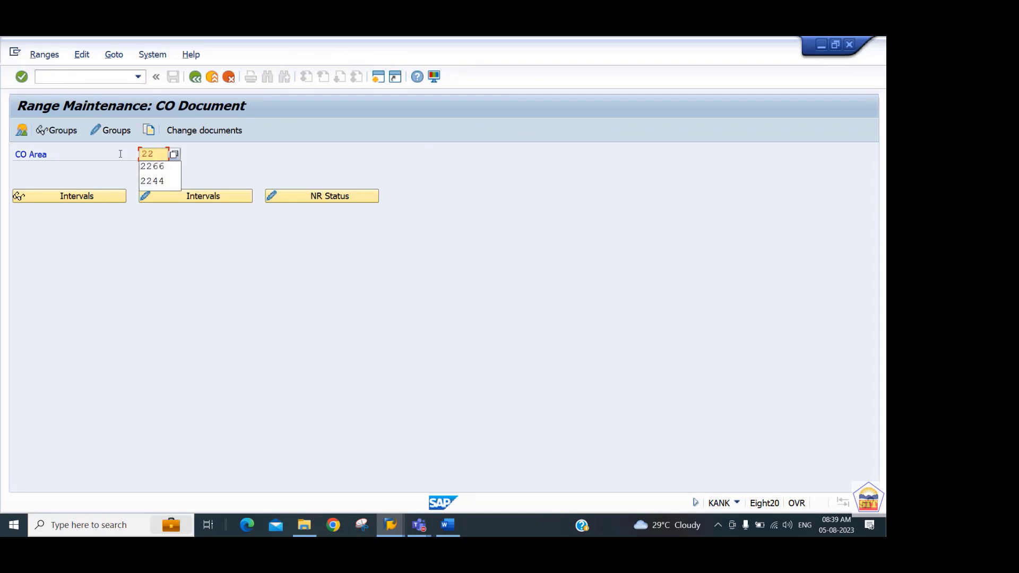
type("44")
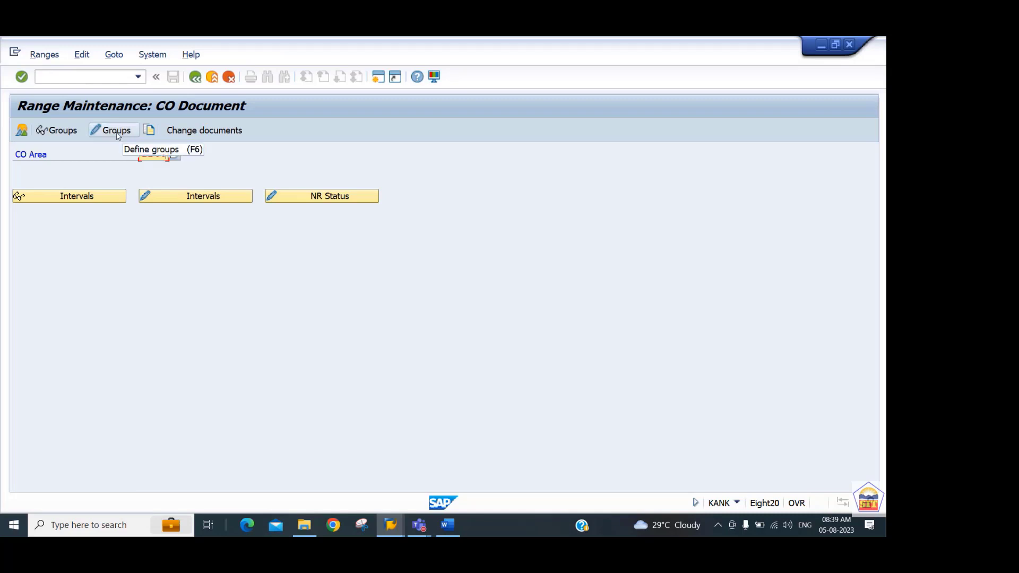
left_click(118, 135)
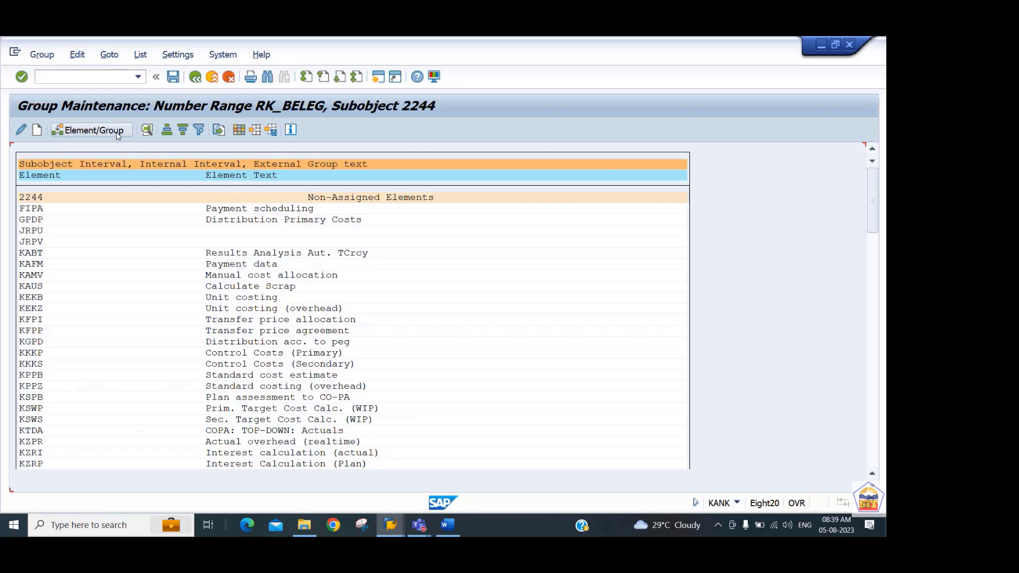
Find element KOAO, Actual settlement, assign it to number range group 01, Primary postings, and save.
left_click(94, 252)
key("ctrl+f")
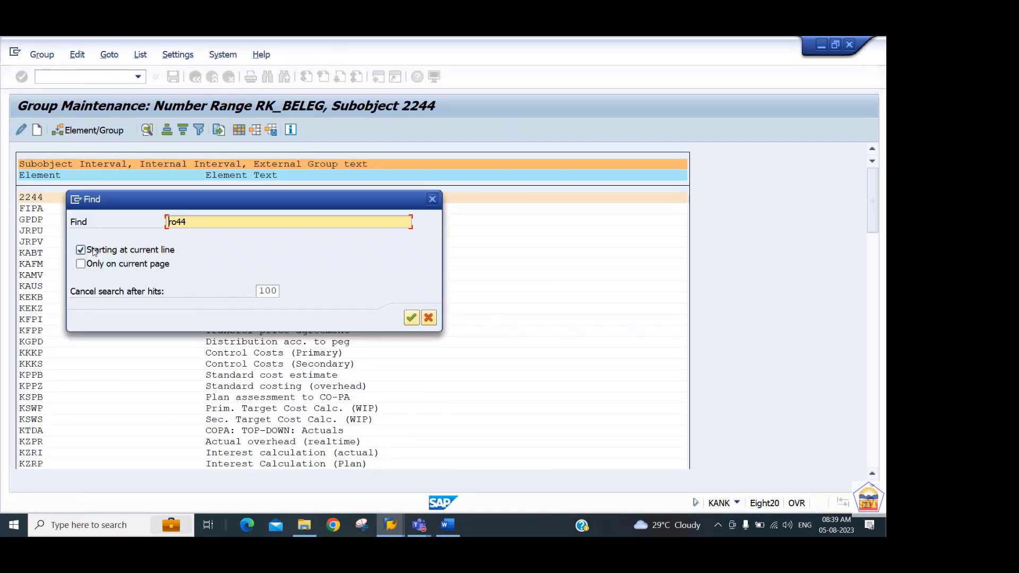
type("oao")
key("Return")
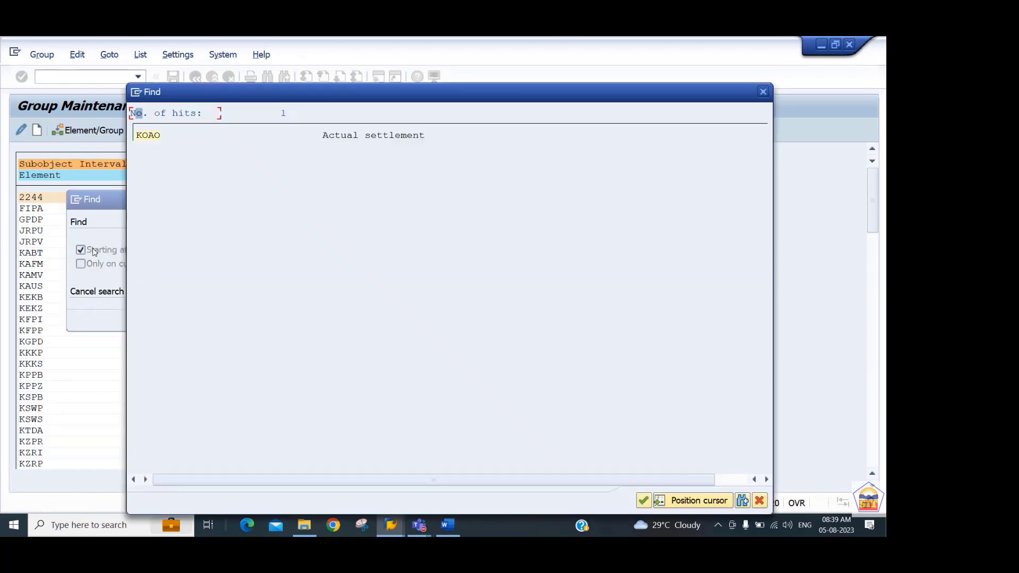
left_click(146, 137)
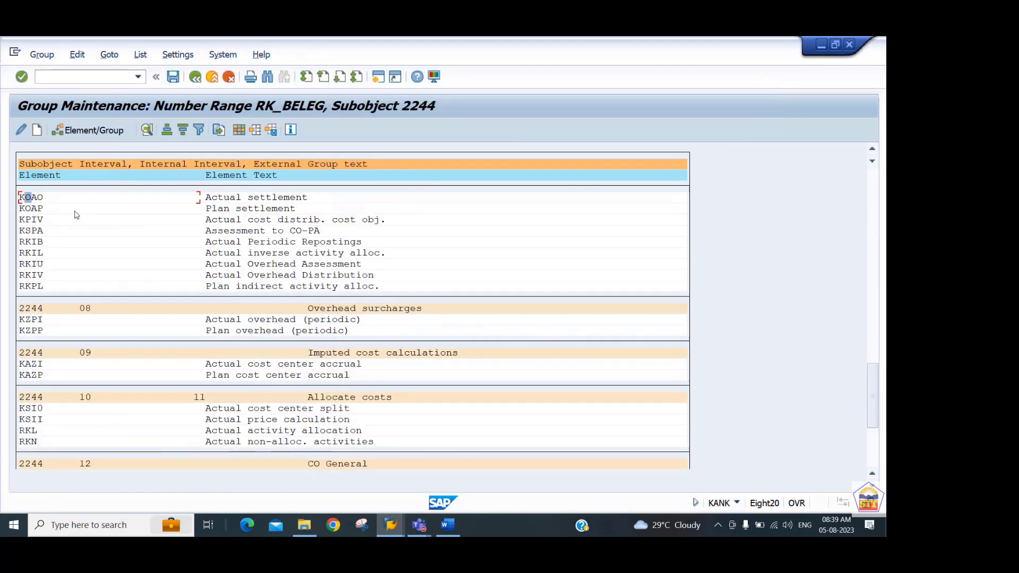
left_click(101, 134)
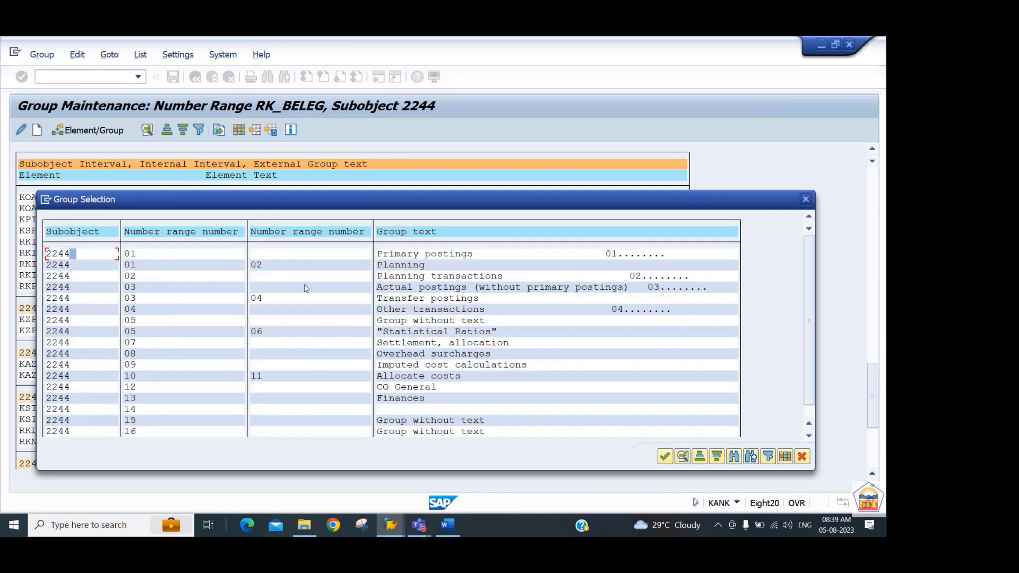
double_click(73, 256)
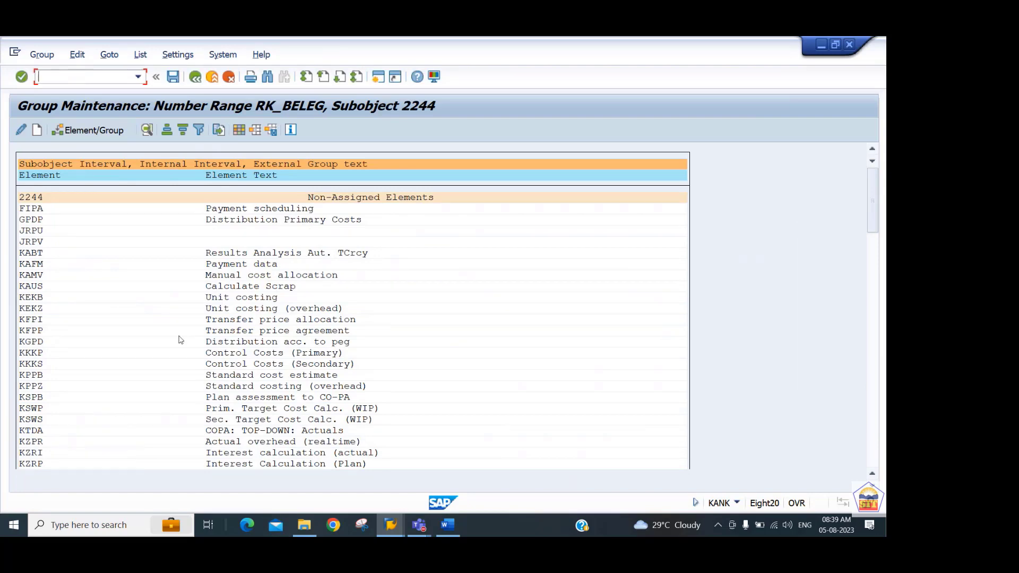
key("ctrl+s")
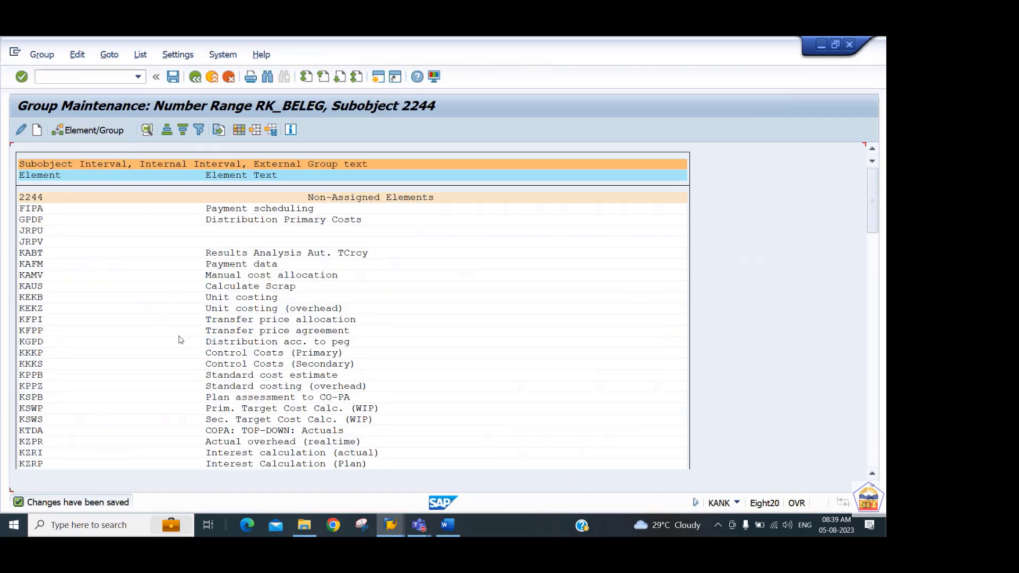
Switch to the Word notes and read on through Steps 13 to 16 about order creation, F-02 posting, the order report and settlement.
key("alt+Tab")
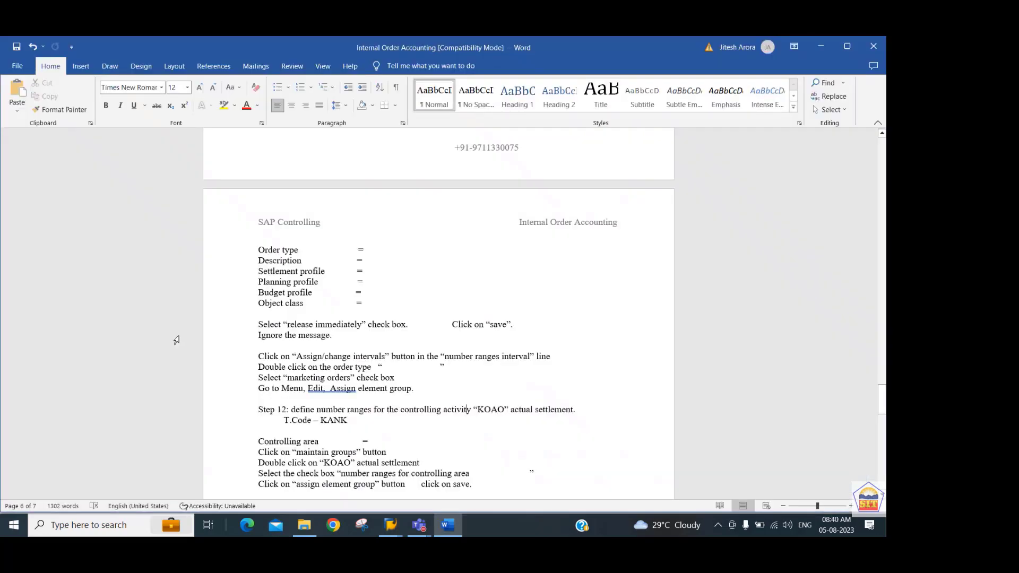
key("Down")
key("Down")
key("Down")
key("Down")
key("Down")
key("Down")
key("Down")
key("Down")
key("Down")
key("Down")
key("Down")
key("Down")
key("Down")
key("Down")
key("Down")
key("Down")
key("Down")
key("Down")
key("Down")
key("Down")
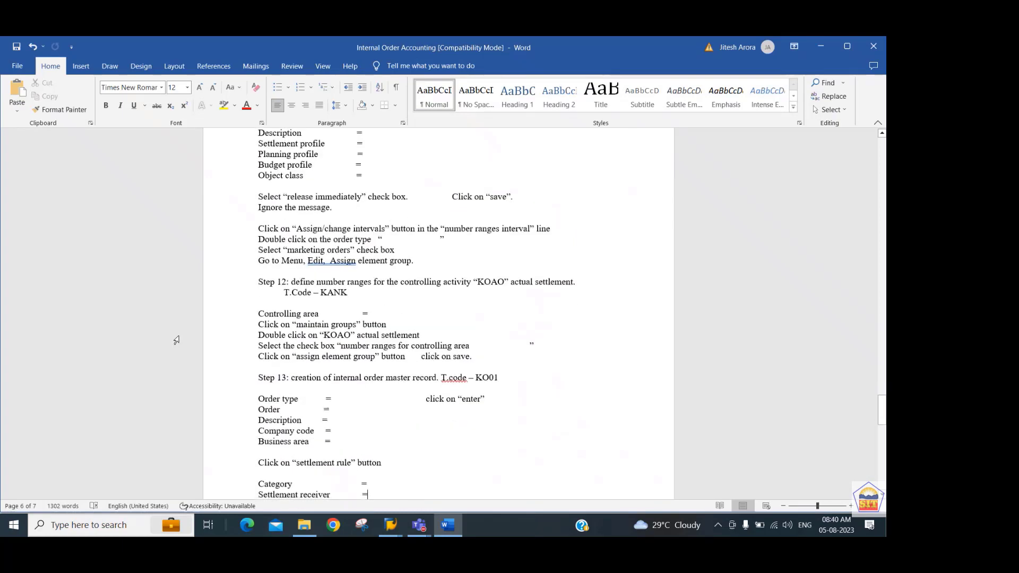
key("Down")
key("Down")
key("Down")
key("Down")
key("Down")
key("Down")
key("Down")
key("Down")
key("Down")
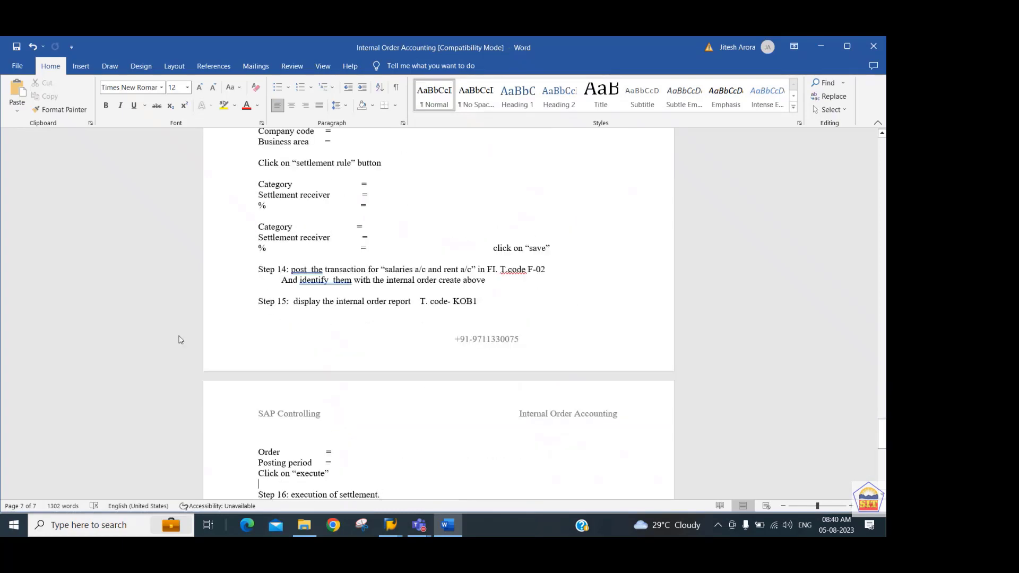
key("Down")
key("End")
Switch to SAP transaction F-02 and set the document date to 04.08.2023.
key("alt+Tab")
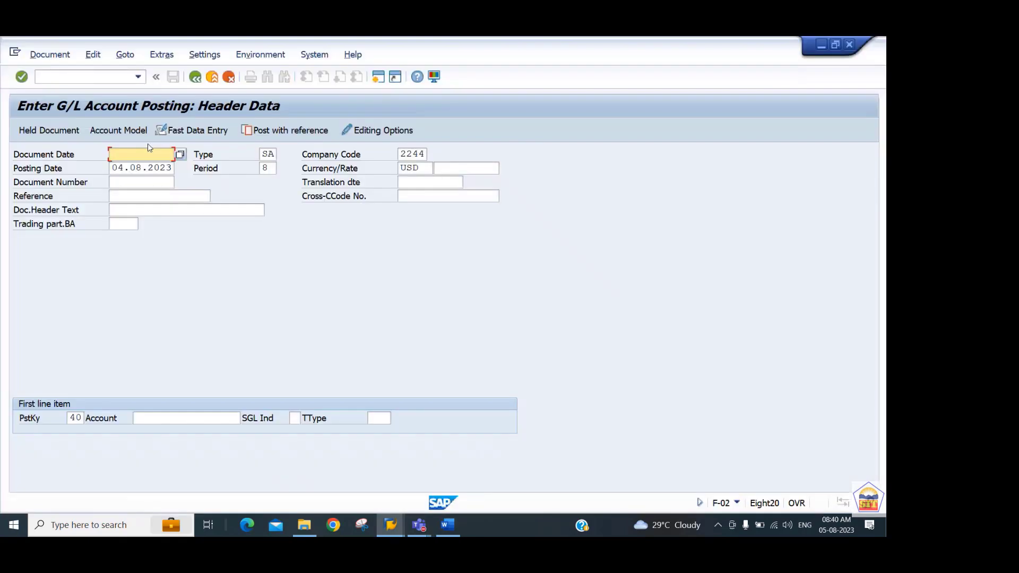
key("Down")
key("Down")
key("Tab")
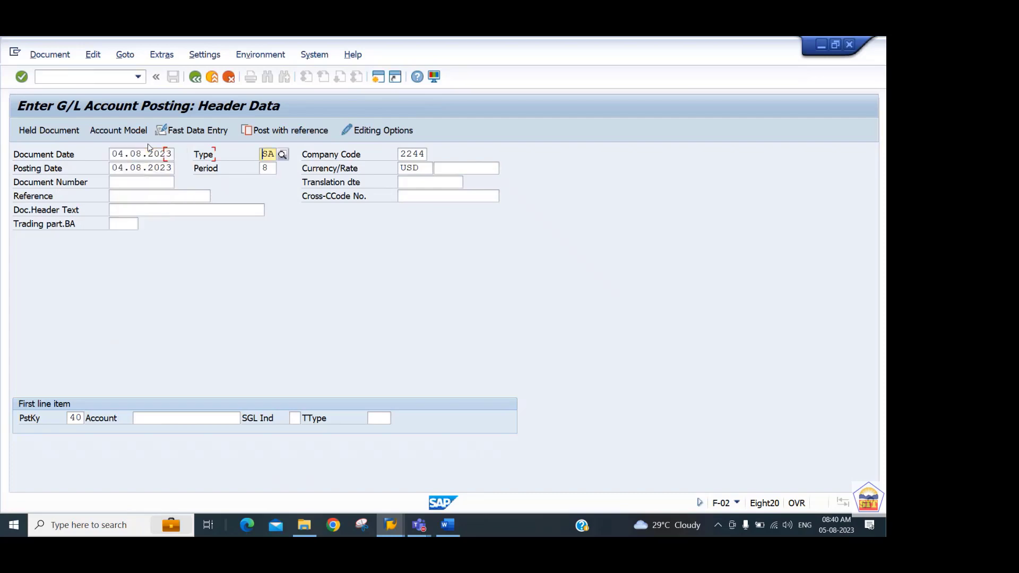
Enter Travelling Expense G/L account 400325 for the first line item and continue to its item details.
key("Tab")
key("Tab")
key("Tab")
key("Tab")
key("Tab")
key("Tab")
key("Tab")
key("Tab")
key("Tab")
key("Tab")
key("Tab")
key("Tab")
key("Tab")
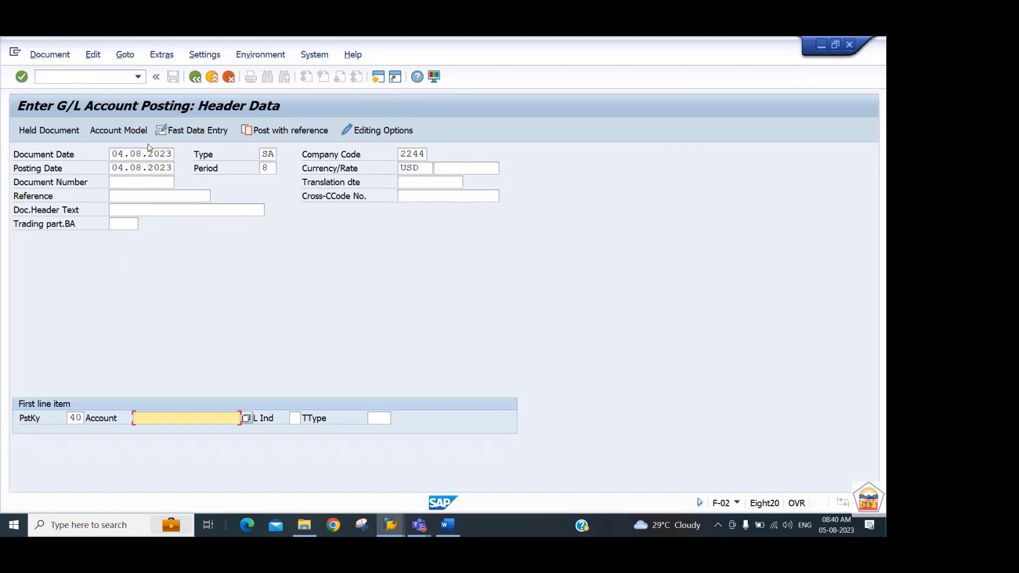
type("400032")
key("BackSpace")
key("BackSpace")
key("BackSpace")
type("32")
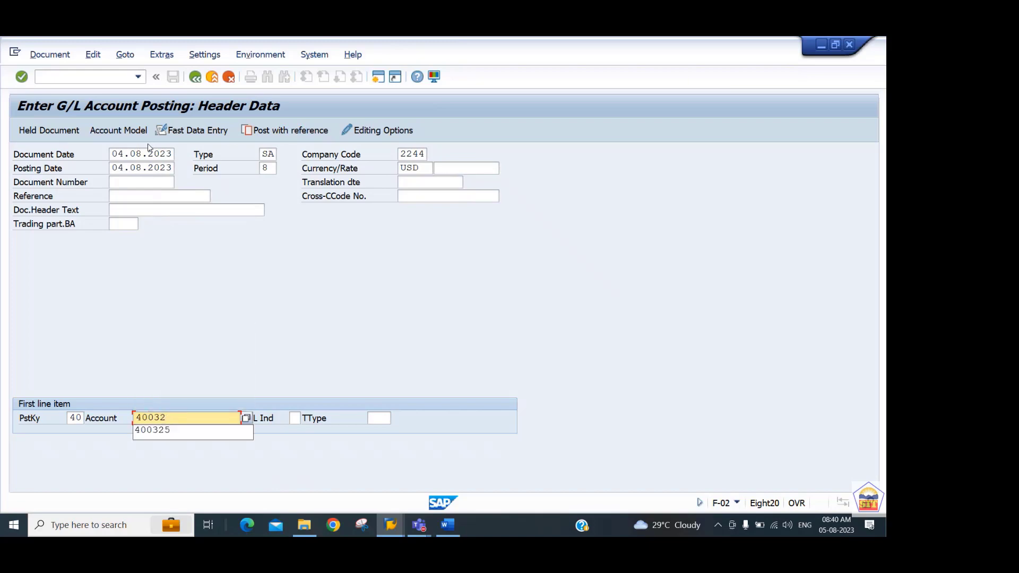
type("5")
key("Return")
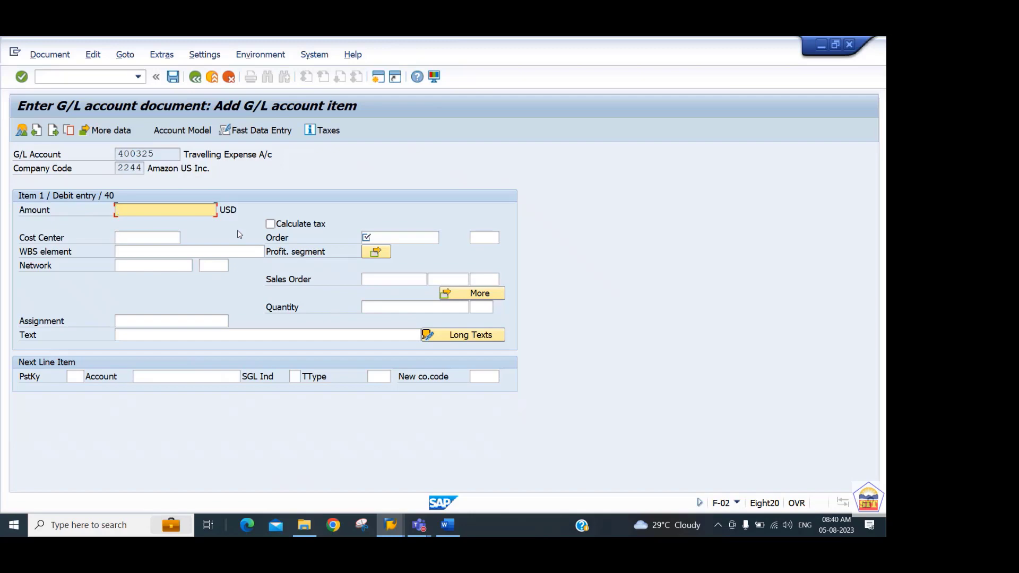
Set the debit amount to 30000 USD and assign the RO44 internal order Real Order for 2244 through the order search.
type("30")
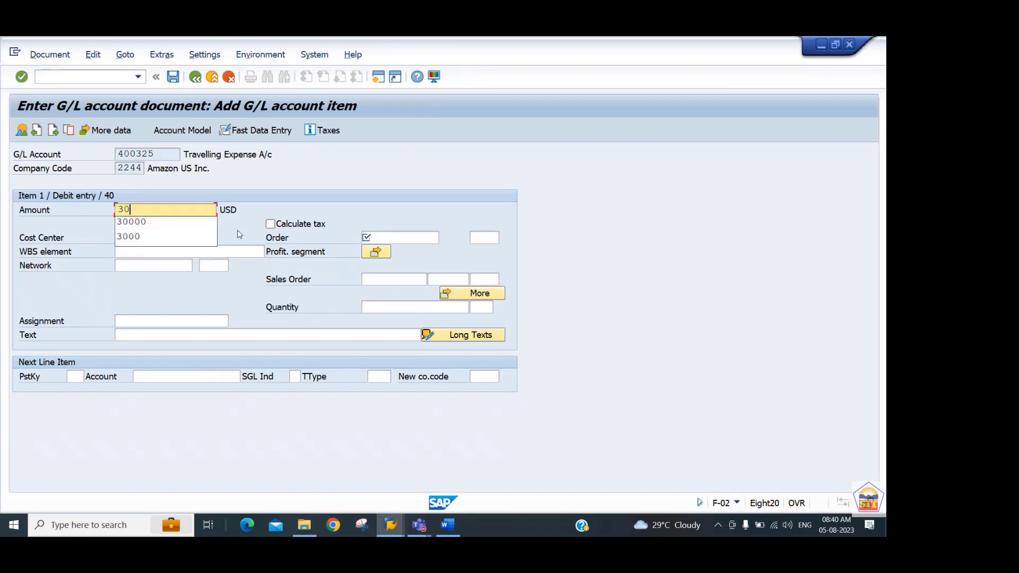
type("000")
key("Tab")
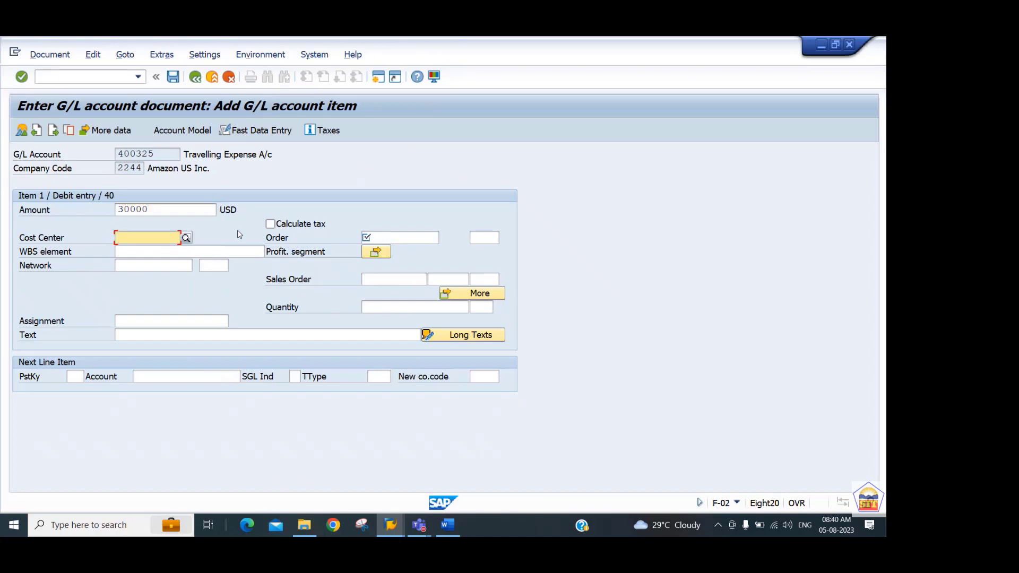
key("Tab")
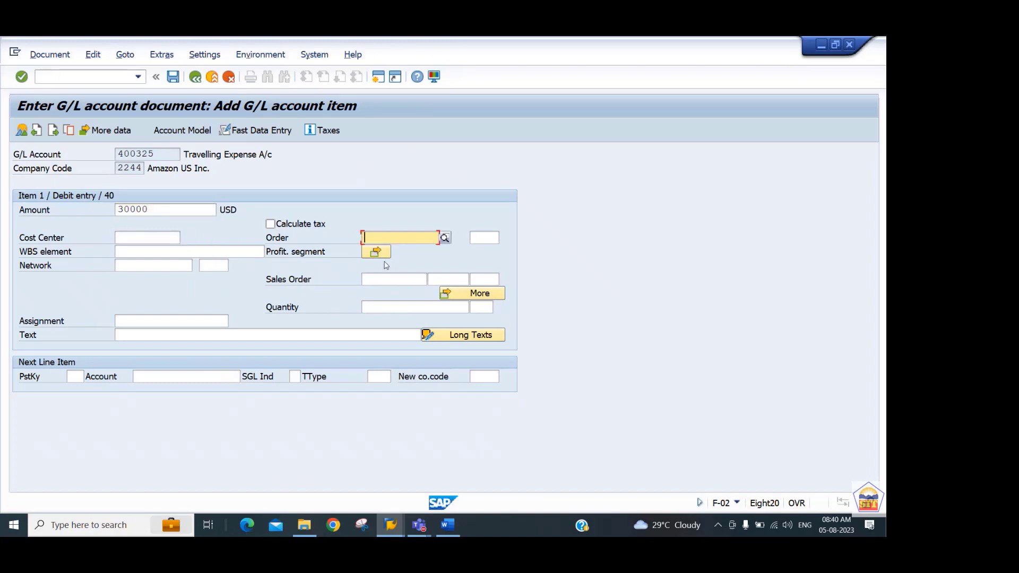
left_click(445, 238)
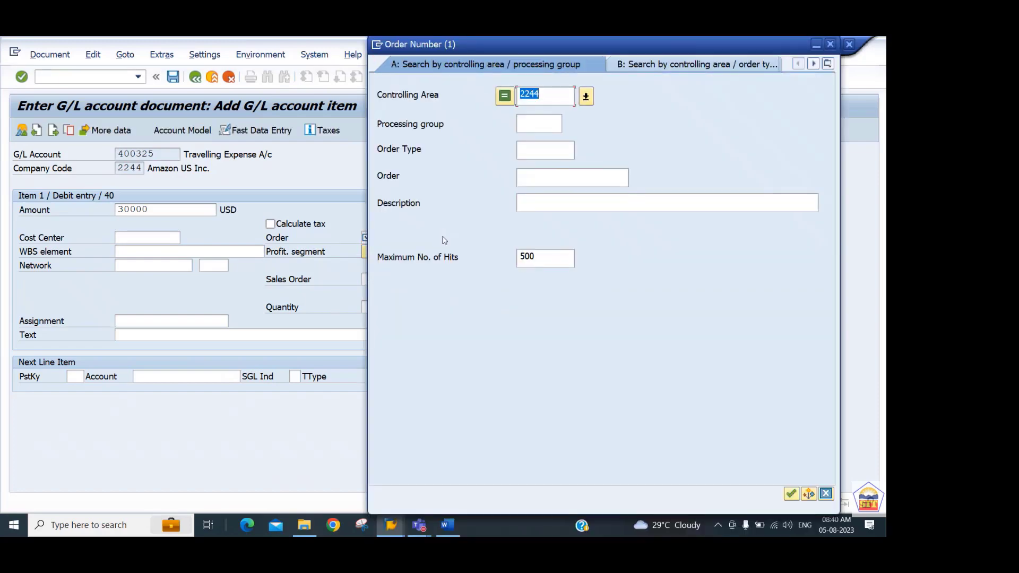
key("Return")
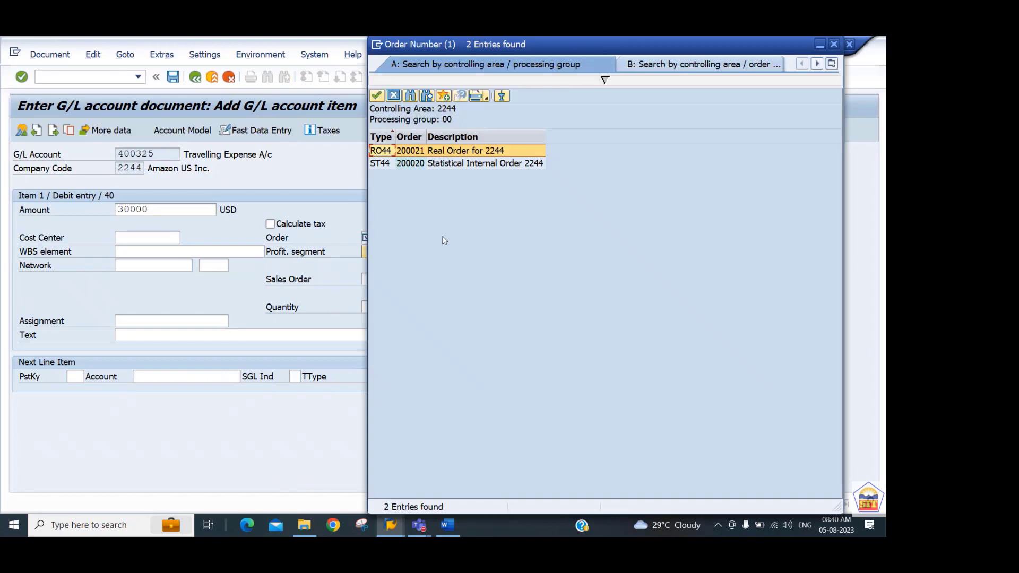
key("Return")
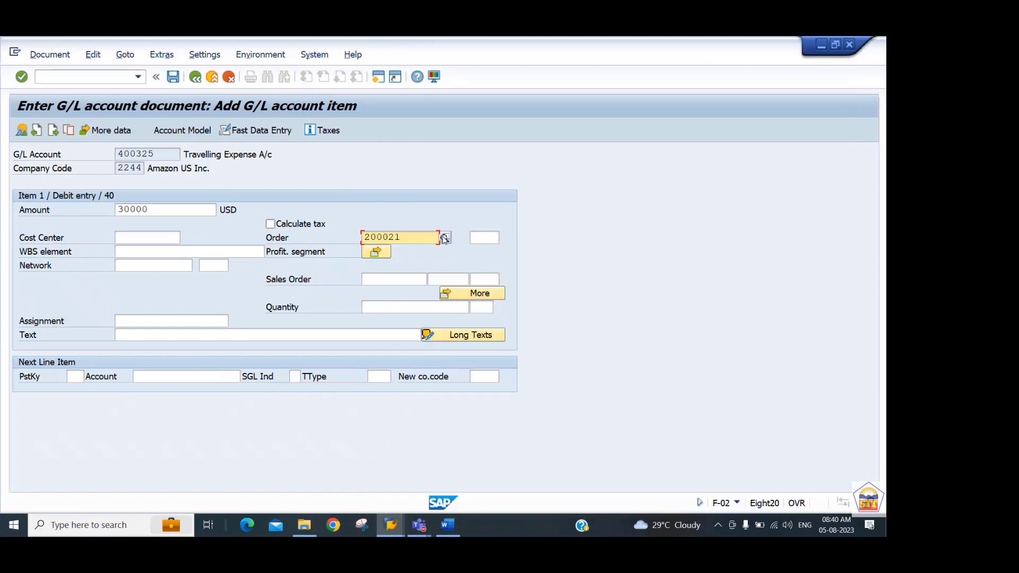
Leave the cost center empty and set the line item's text to "travel expense".
key("shift+Tab")
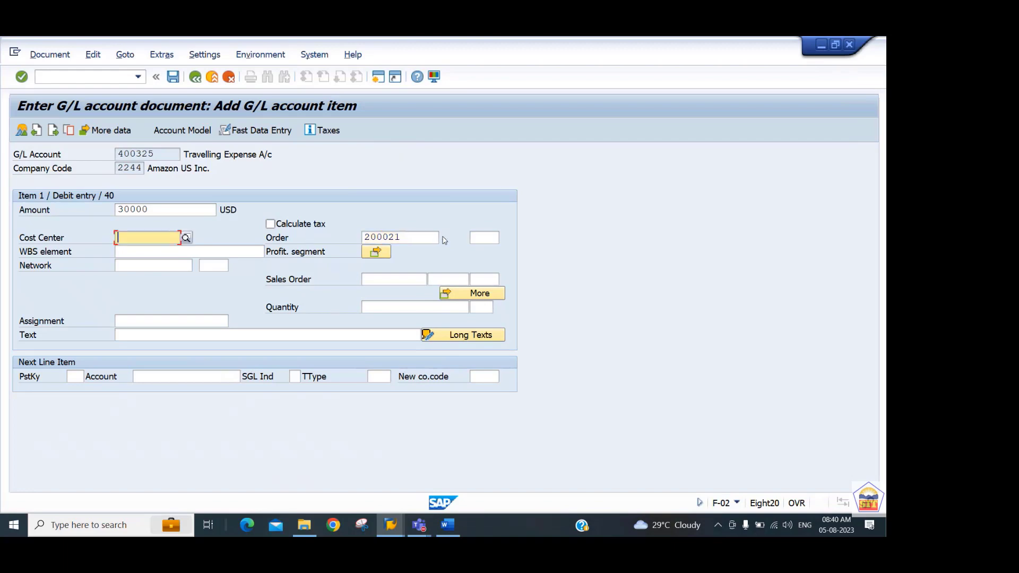
key("Tab")
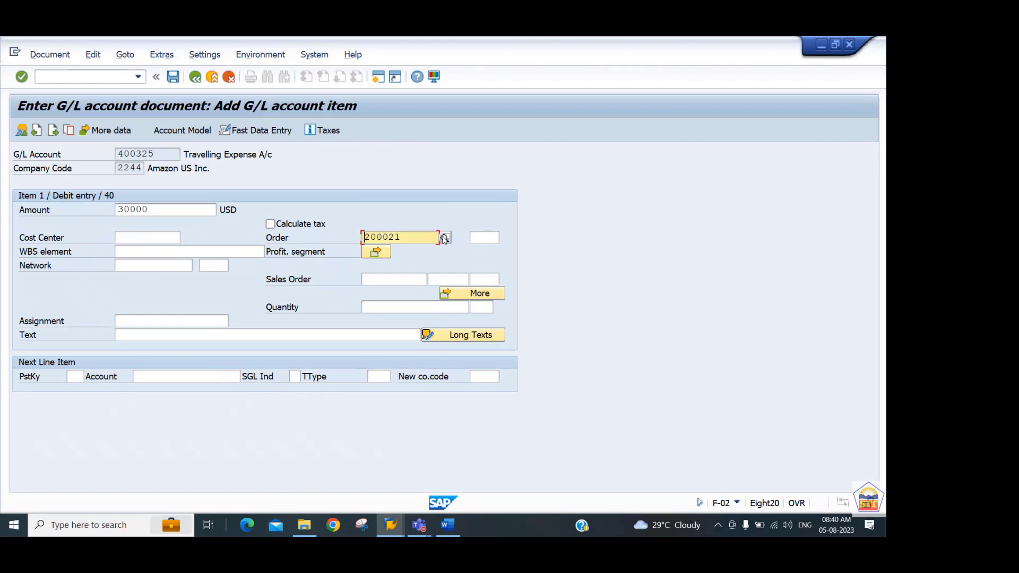
key("shift+Tab")
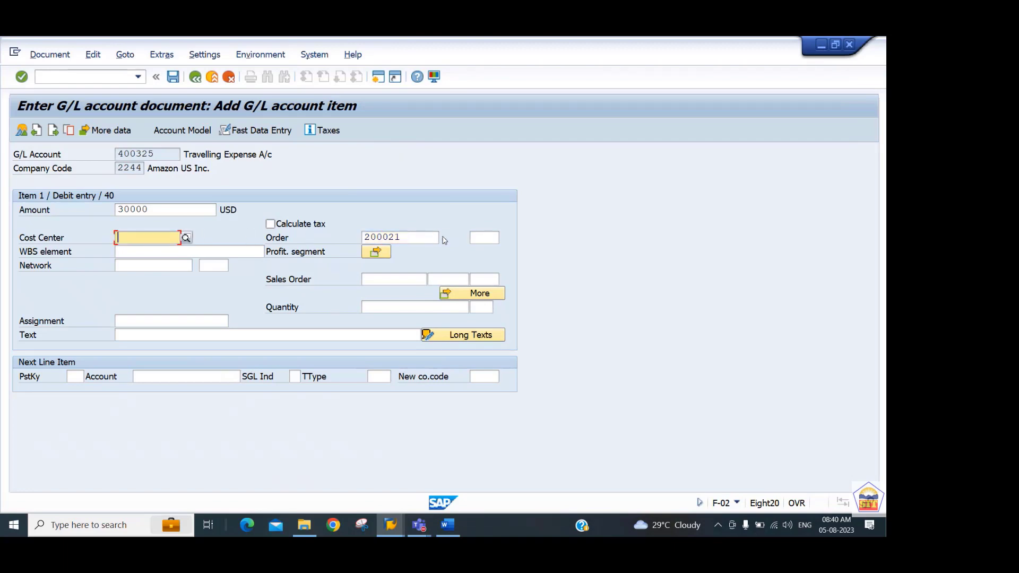
key("Tab")
key("Tab")
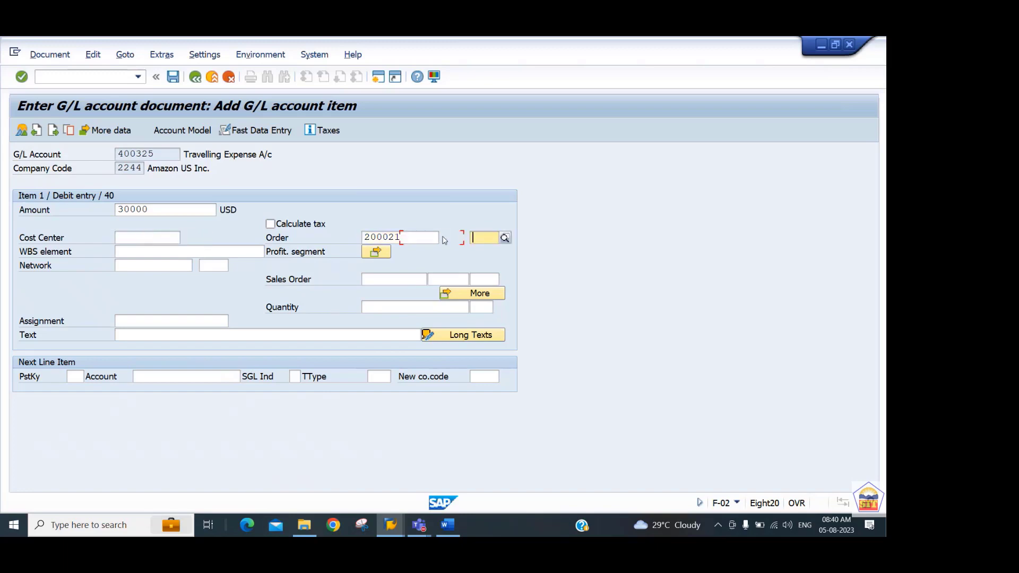
key("Tab")
key("Tab")
key("Tab")
key("Tab")
key("Tab")
key("Tab")
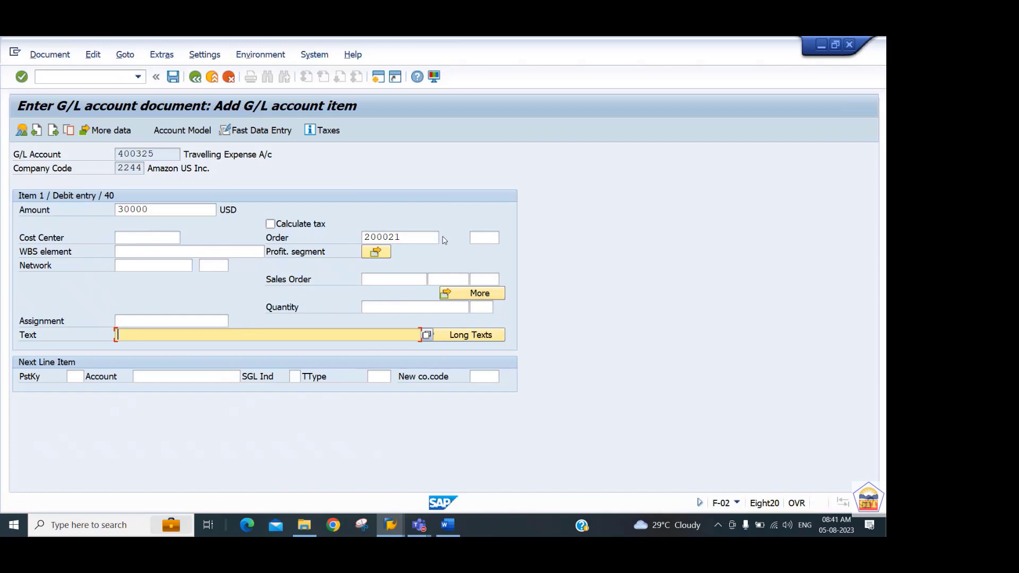
type("trav")
key("Down")
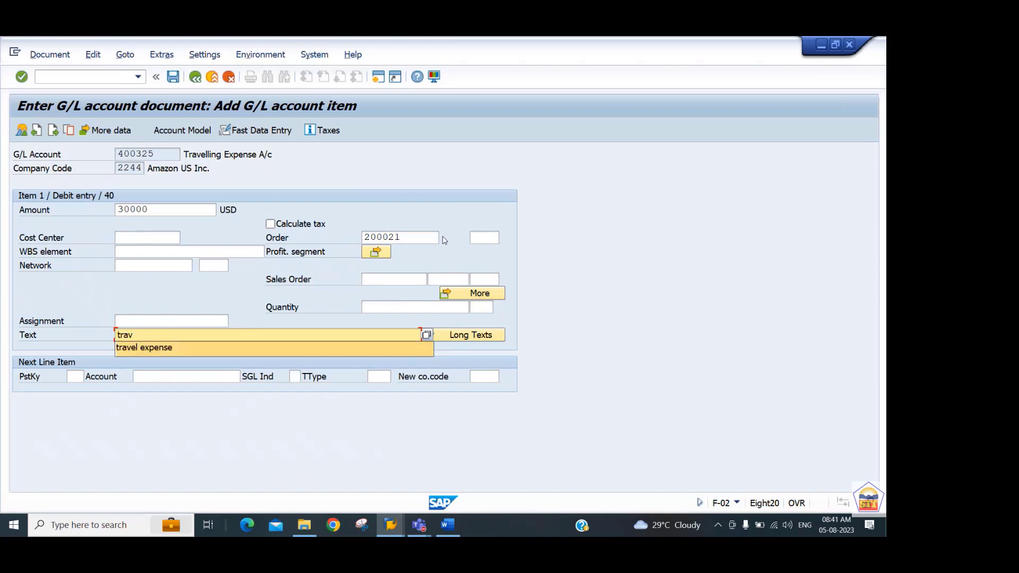
key("Tab")
key("Tab")
Add Cash A/c 200100 as the next line item with posting key 40 and try amount * with text +.
type("40200100")
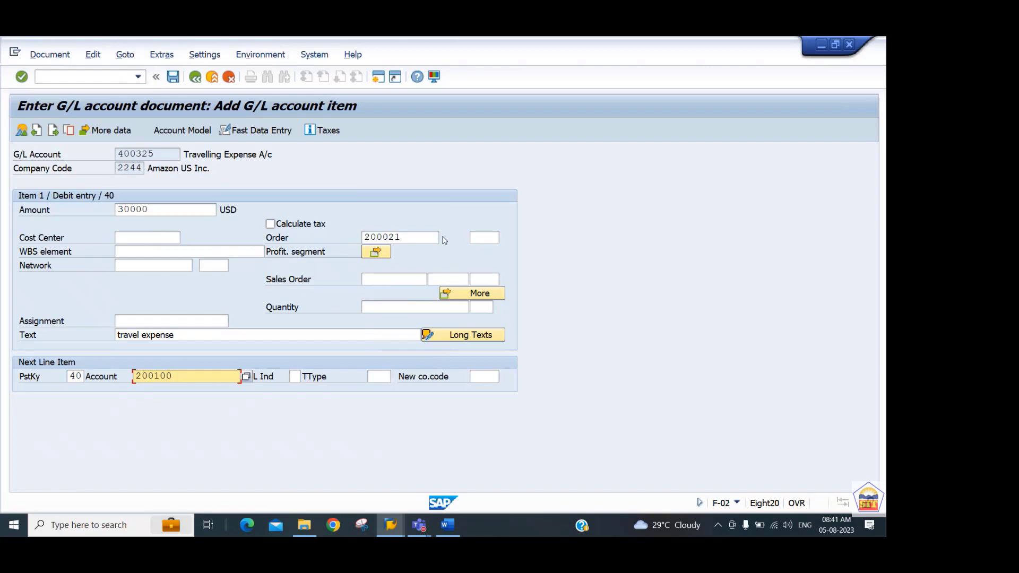
key("Return")
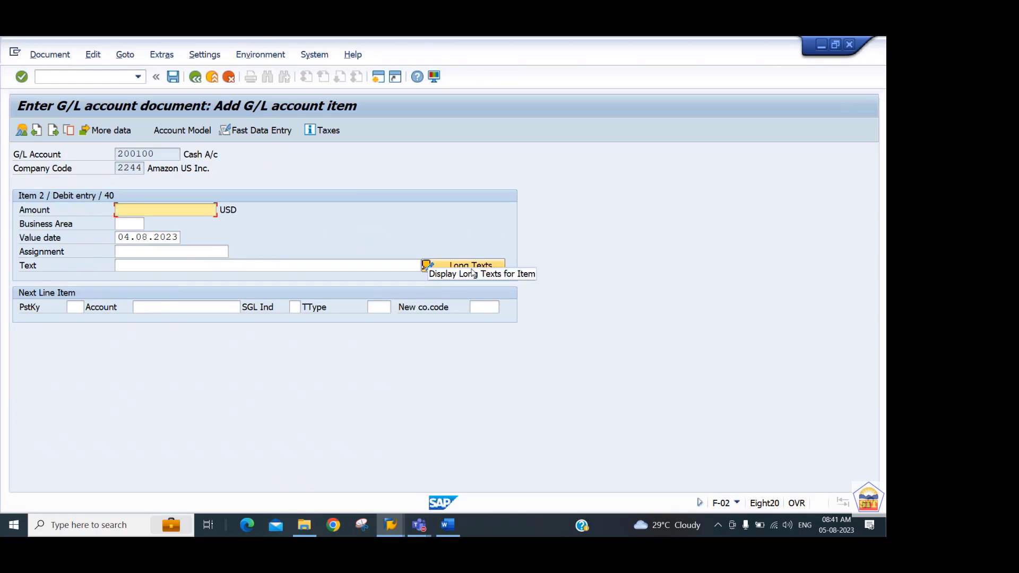
type("*")
key("Tab")
key("Tab")
key("Tab")
key("Tab")
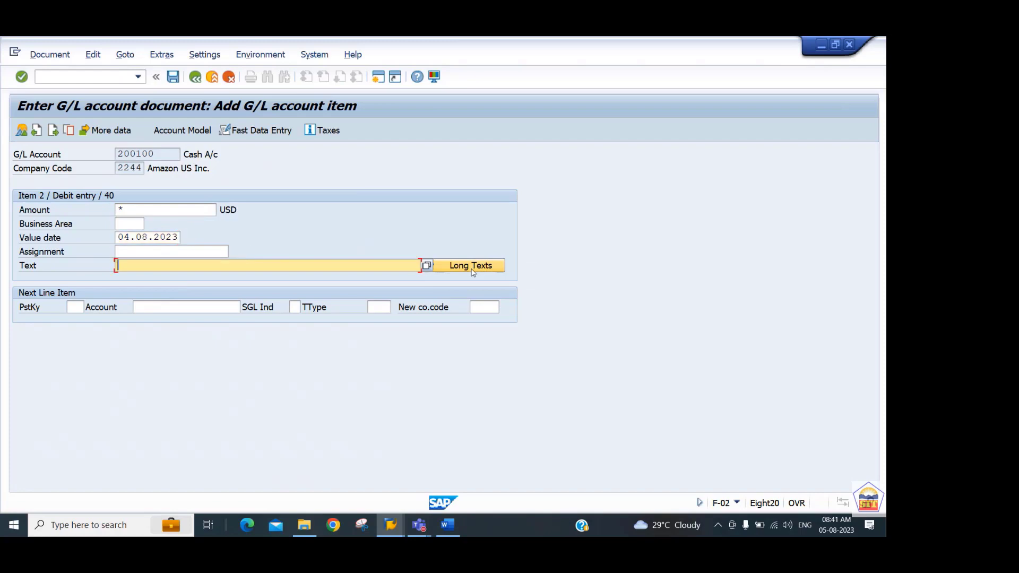
type("+")
key("Return")
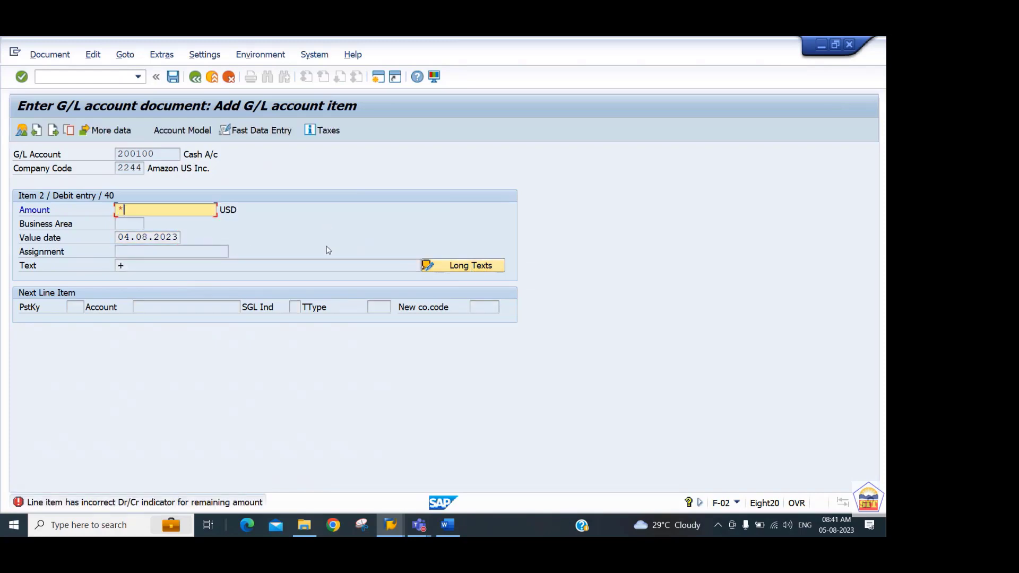
Set the second line item's debit amount to 30000 USD and accept it into the document overview.
key("Return")
type("10000")
key("BackSpace")
key("BackSpace")
key("BackSpace")
key("BackSpace")
key("BackSpace")
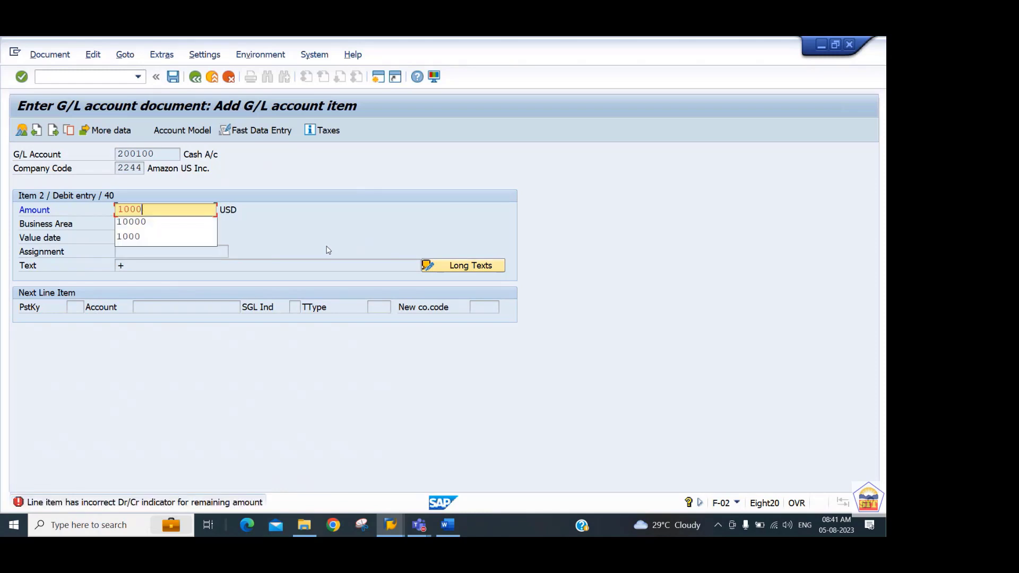
type("30000")
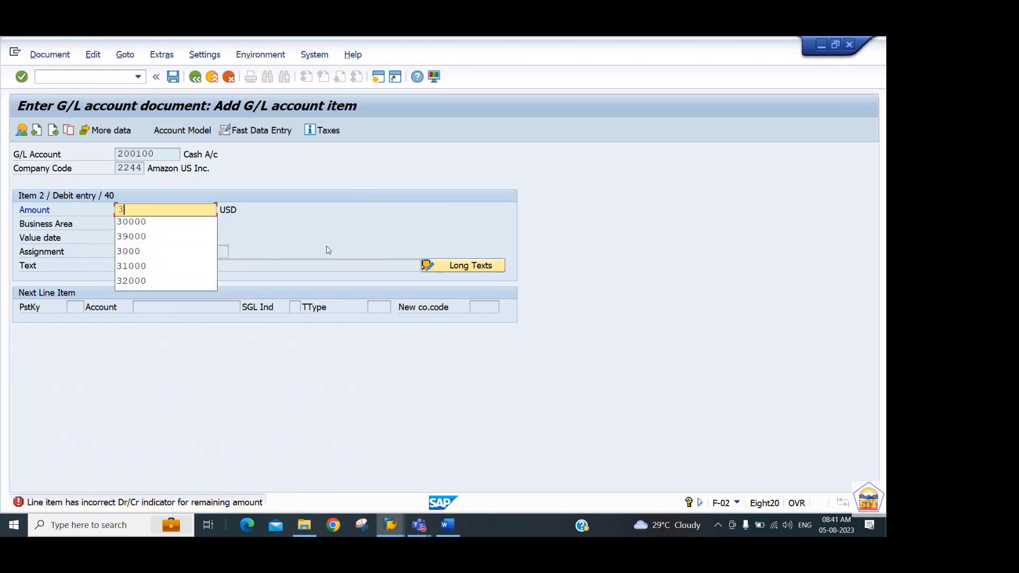
key("Return")
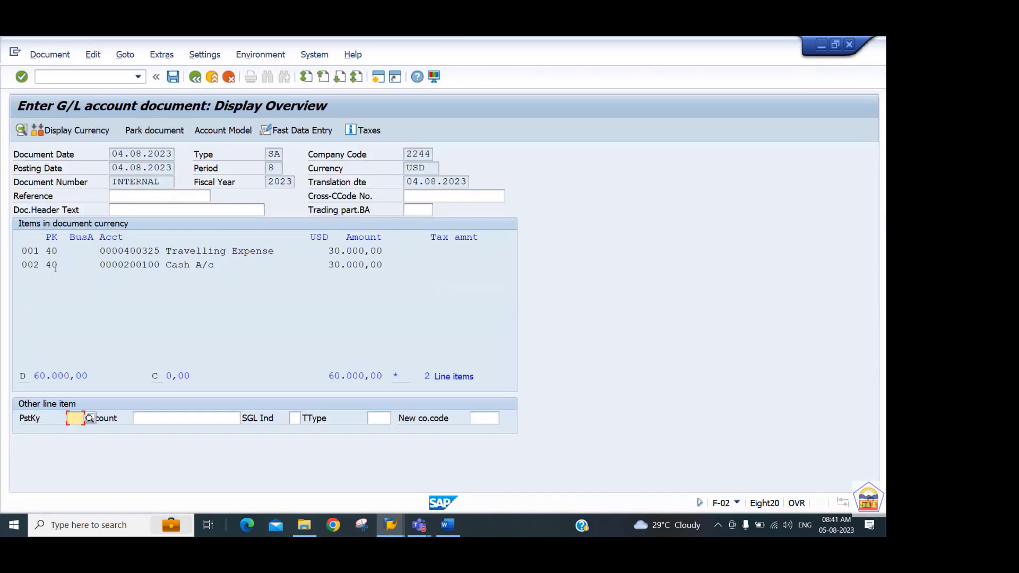
Add another line item for Cash A/c 200100 with posting key 50 and continue to its item details.
left_click(52, 266)
left_click(75, 420)
type("50")
key("Tab")
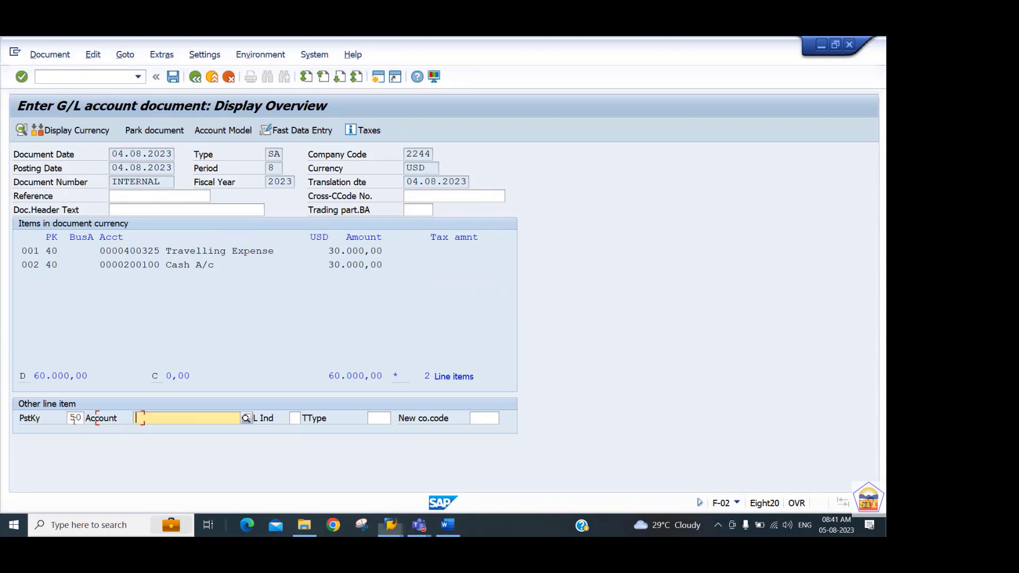
type("200100")
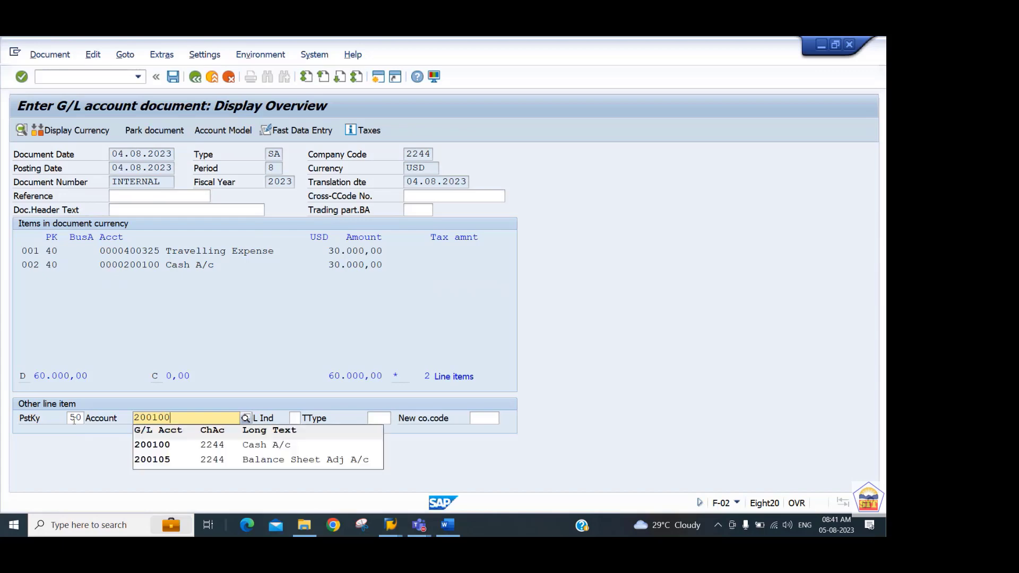
key("Return")
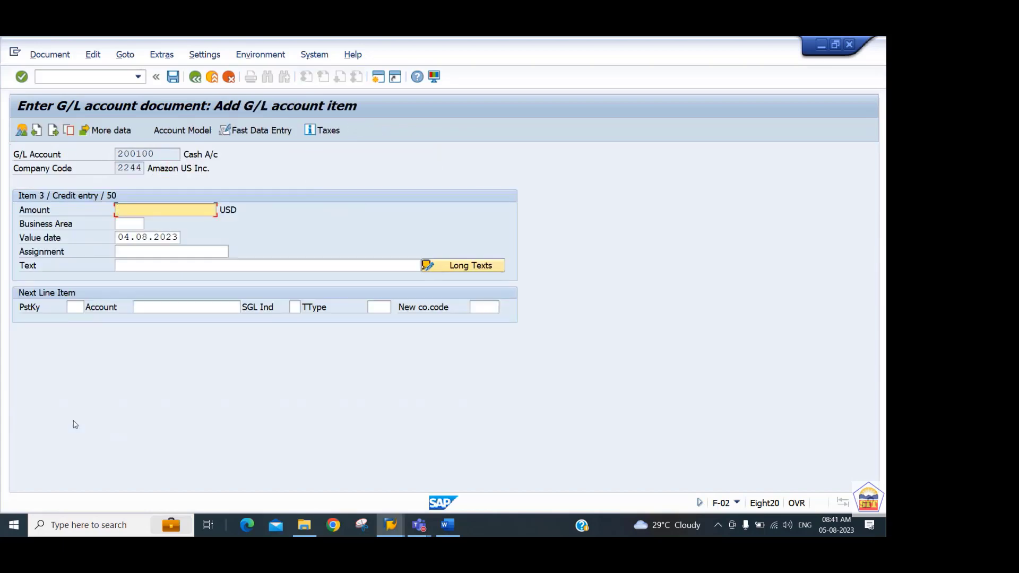
Set the cash credit amount to 30000 USD with the text "travel expense" and return to the document overview.
type("30000")
key("Tab")
key("Tab")
key("Tab")
key("Tab")
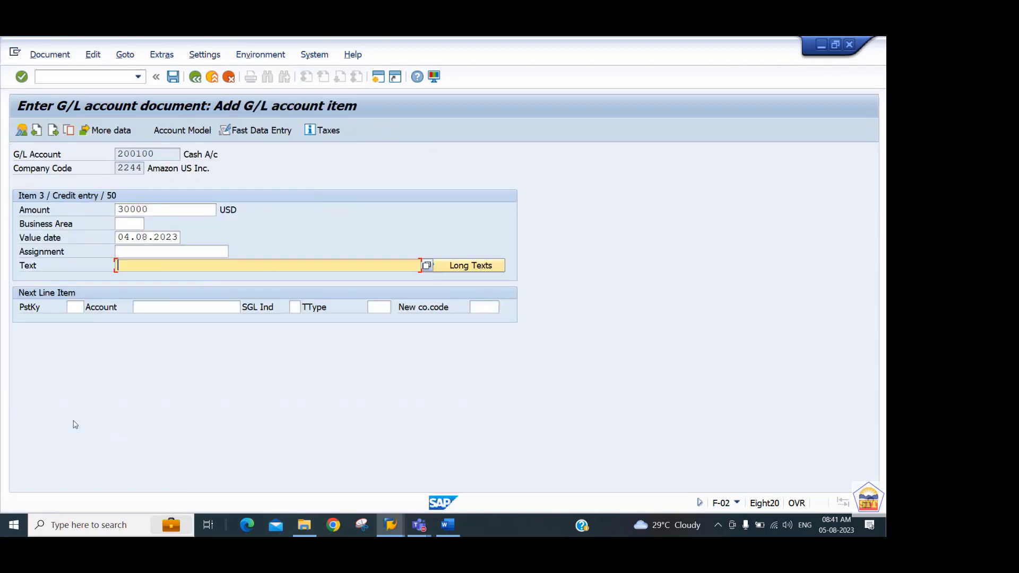
type("travel expense")
key("Return")
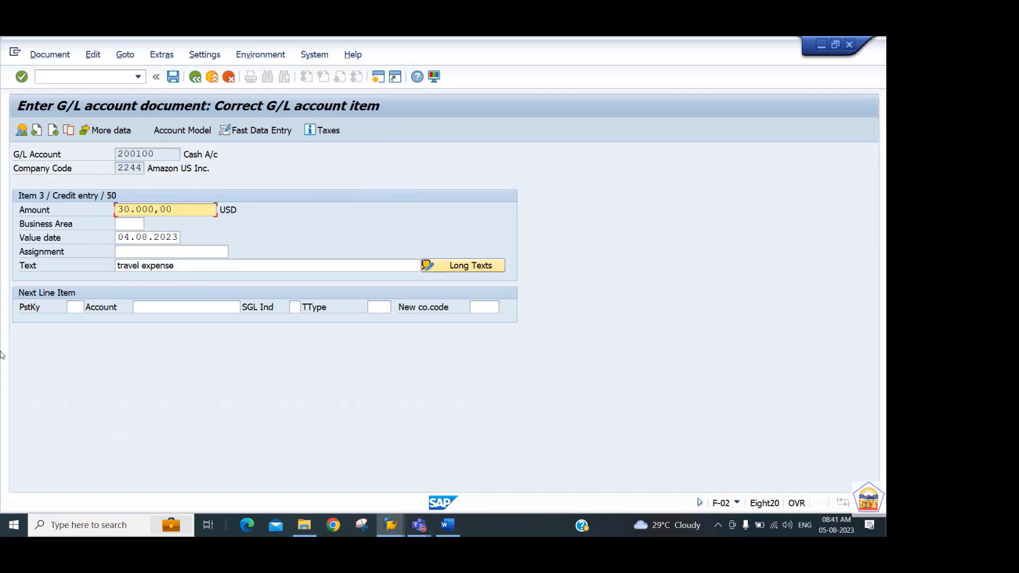
left_click(23, 132)
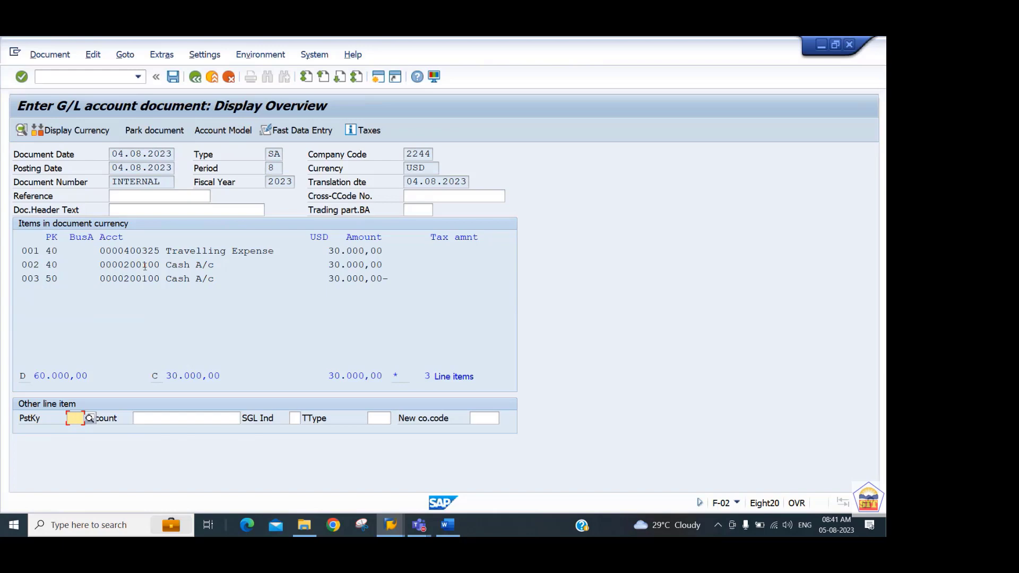
Open the debit Cash A/c line item, reduce its amount to 0, and return to the document overview.
left_click(143, 265)
double_click(143, 264)
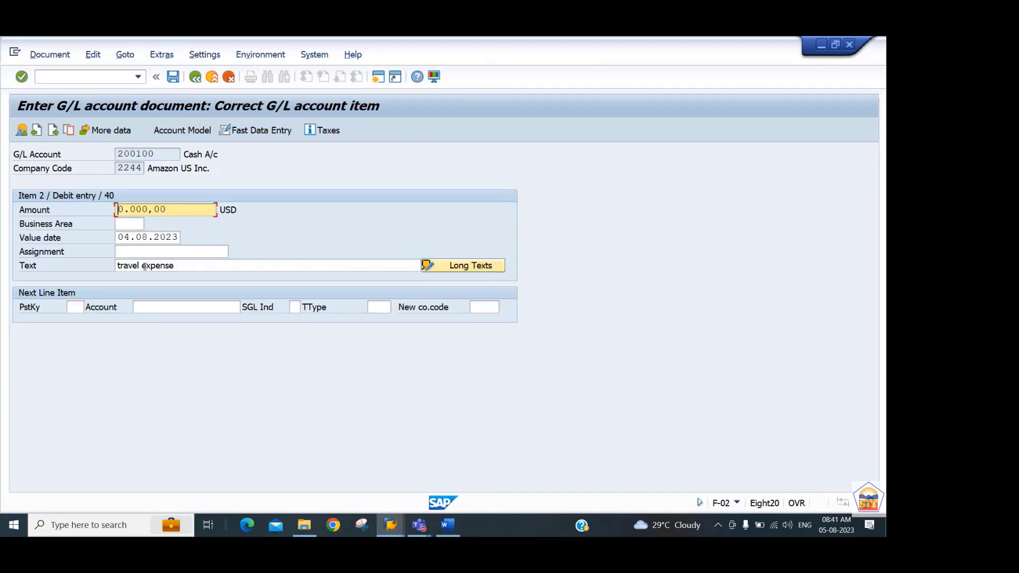
key("BackSpace")
key("BackSpace")
key("BackSpace")
key("BackSpace")
key("BackSpace")
key("BackSpace")
key("BackSpace")
key("BackSpace")
key("BackSpace")
key("Return")
key("Return")
left_click(21, 131)
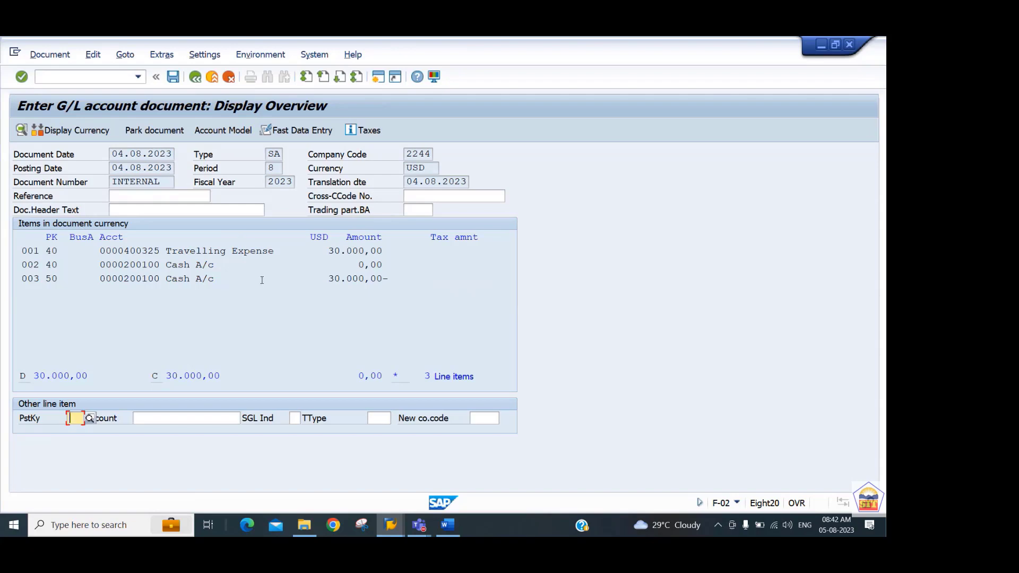
Post the travelling expense document in company code 2244.
key("ctrl+s")
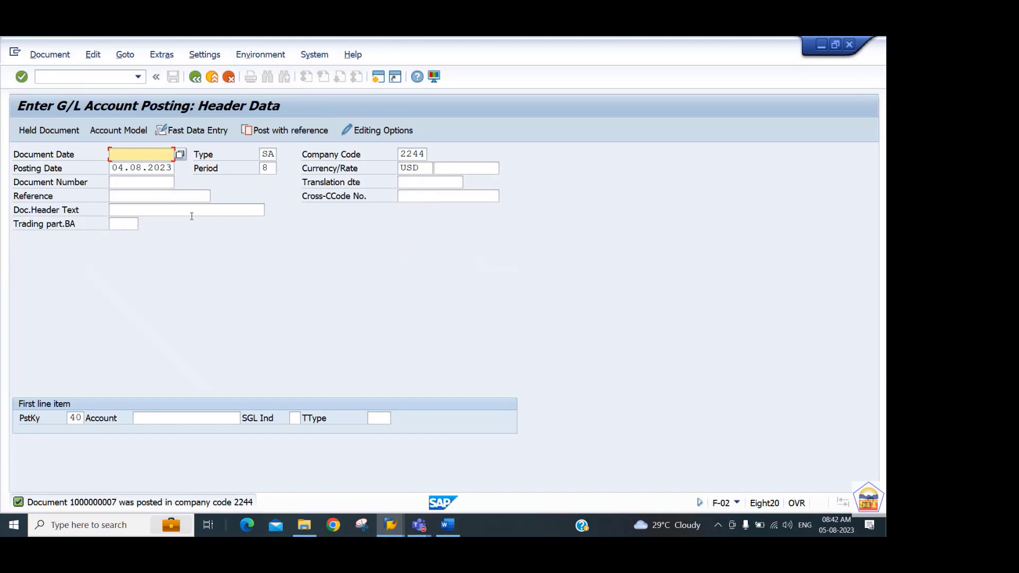
left_click(107, 76)
Switch to the Internal Order Accounting document in Word and read the instructions for the order report and settlement execution.
key("alt+Tab")
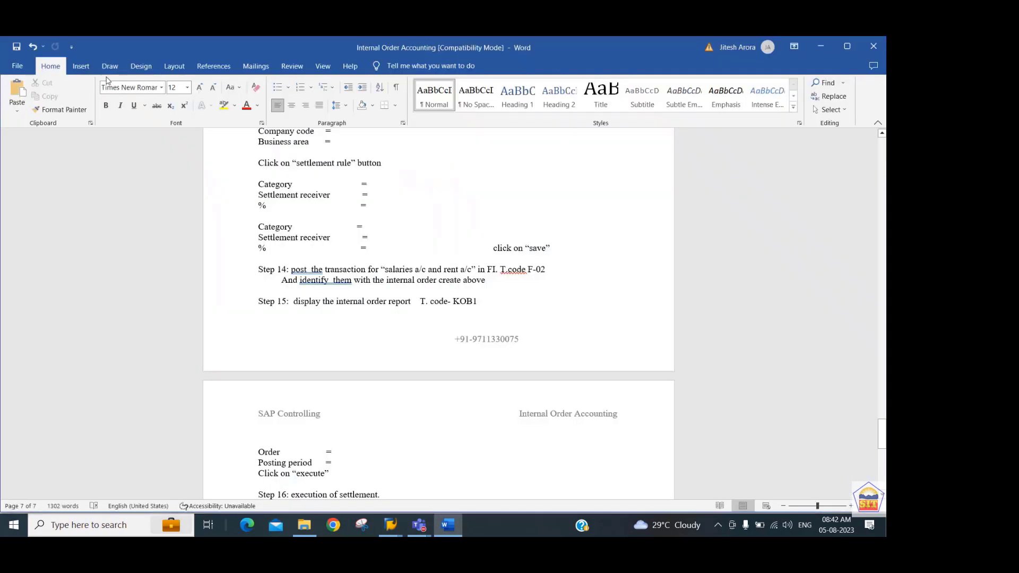
scroll(107, 79, "down", 3)
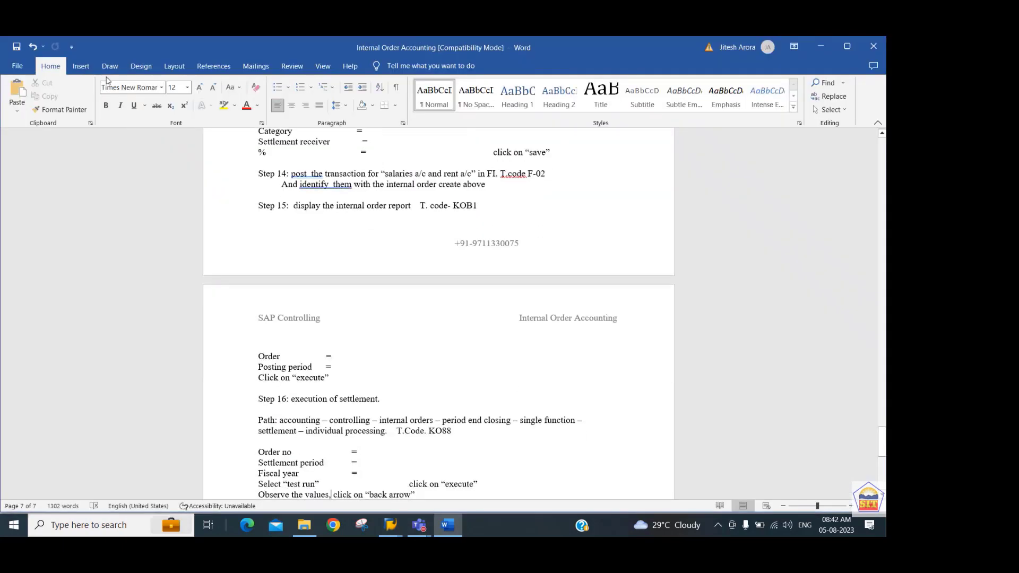
key("End")
key("Return")
type("Deselect “test run”")
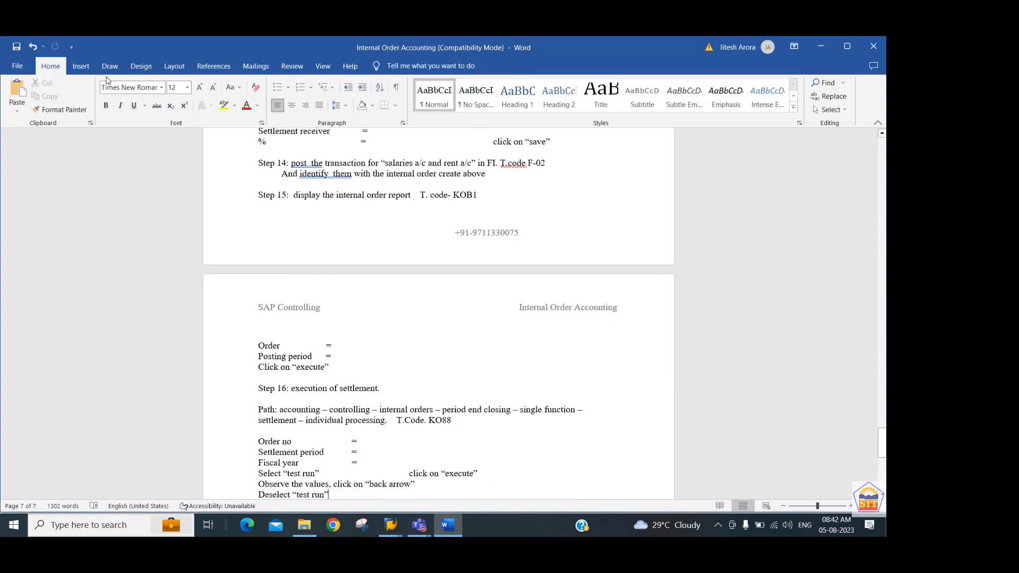
key("Return")
type("Click on “execute”")
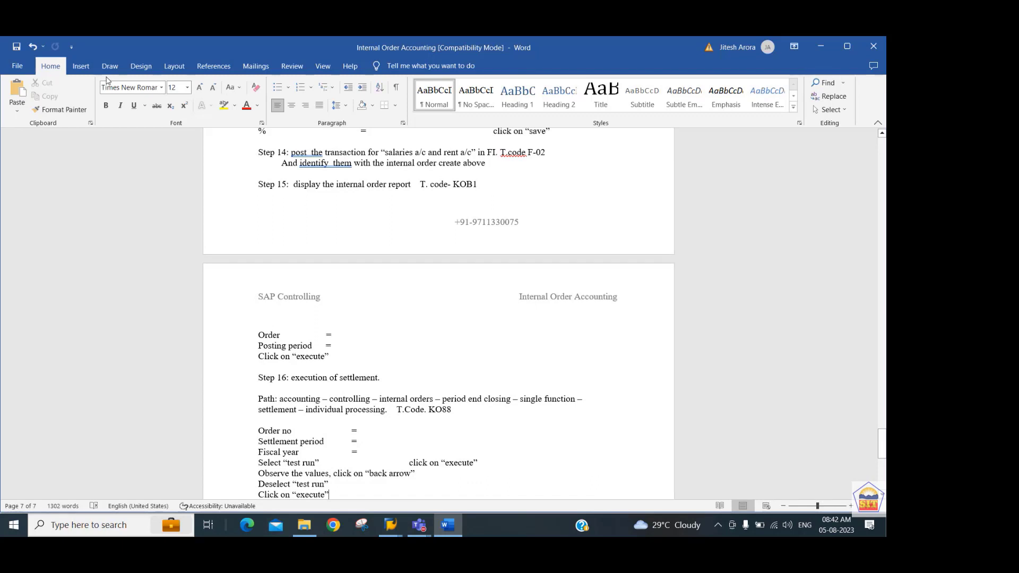
Switch to SAP and run transaction KOB1 for Real Order for 2244 and cost element 400325, 01.08.2023 to 31.08.2023, selecting the expense line.
key("alt+Tab")
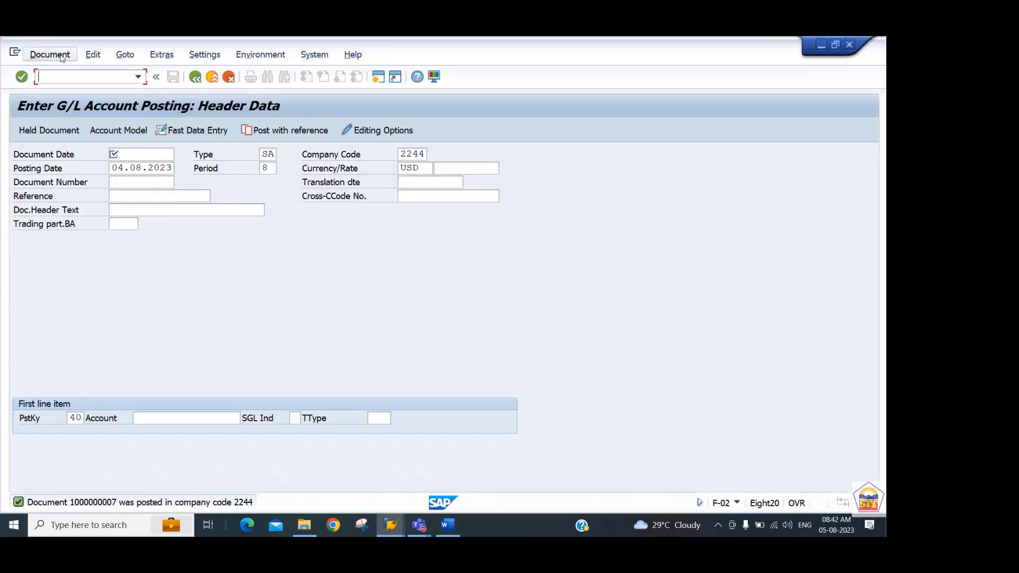
type("/nkob1")
key("Return")
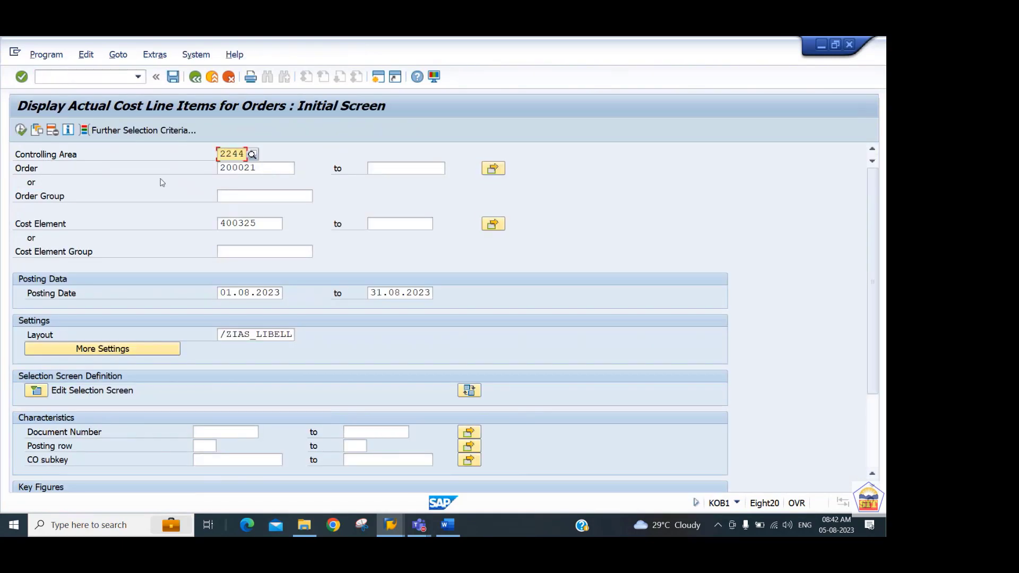
key("Tab")
key("Tab")
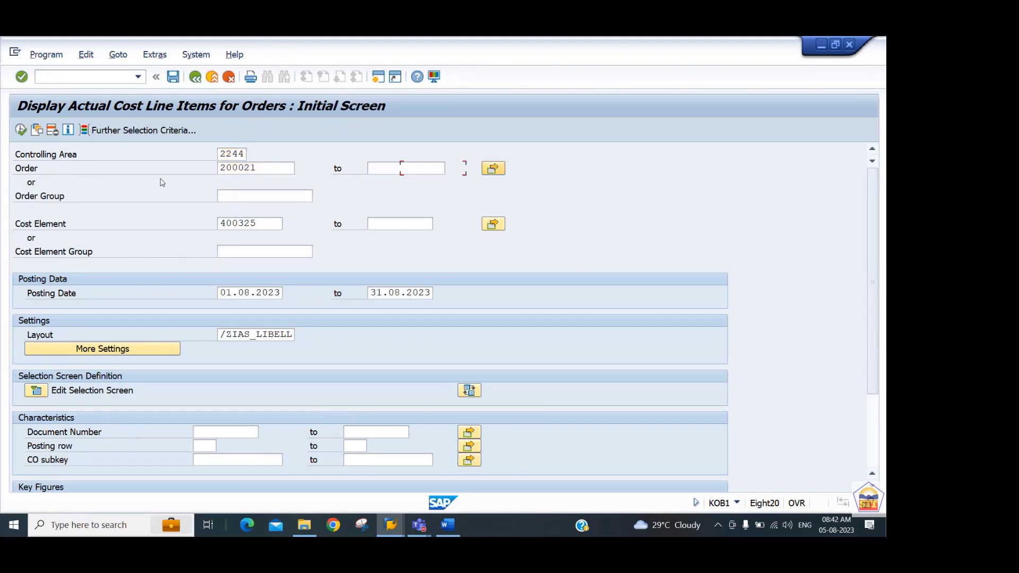
left_click(20, 132)
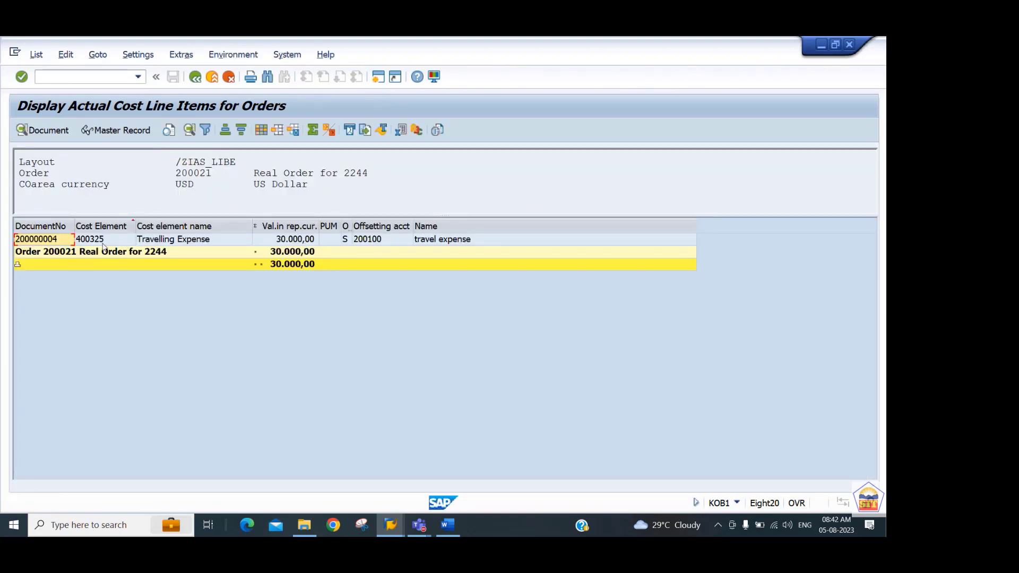
left_click(103, 243)
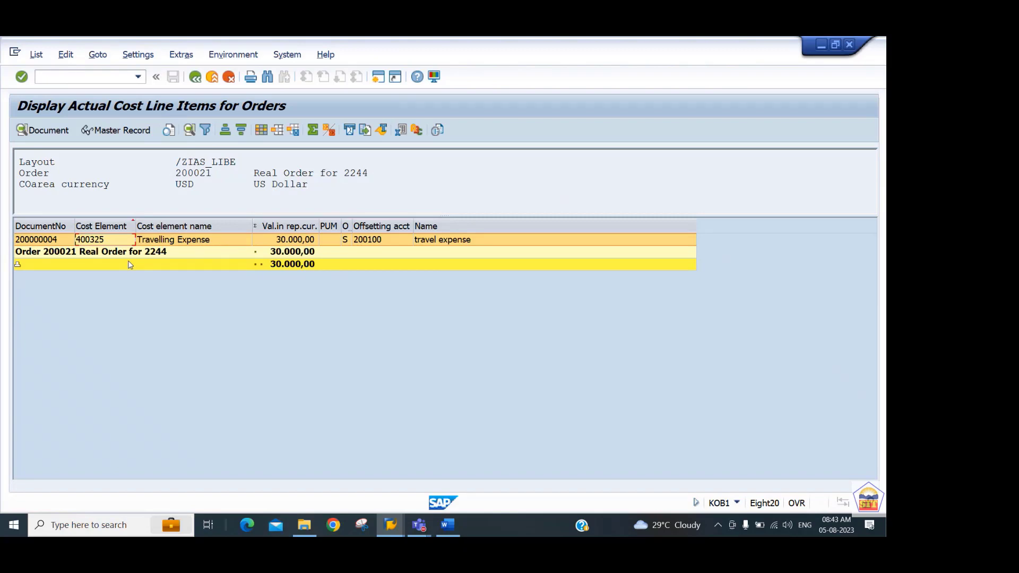
Switch to the Internal Order Accounting document in Word, read the settlement execution instructions, and select transaction code KO88.
key("alt+Tab")
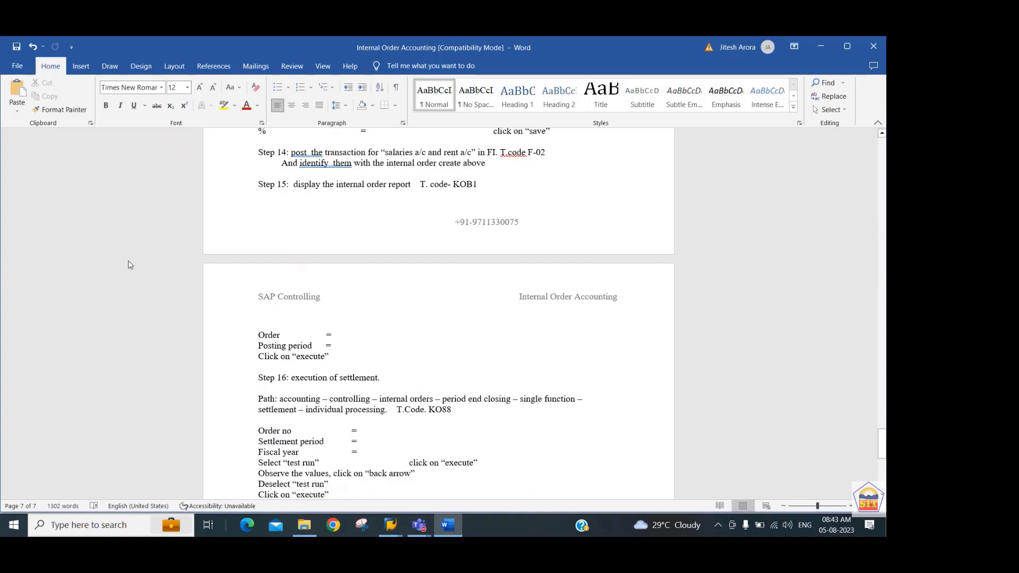
scroll(130, 265, "down", 3)
key("Up")
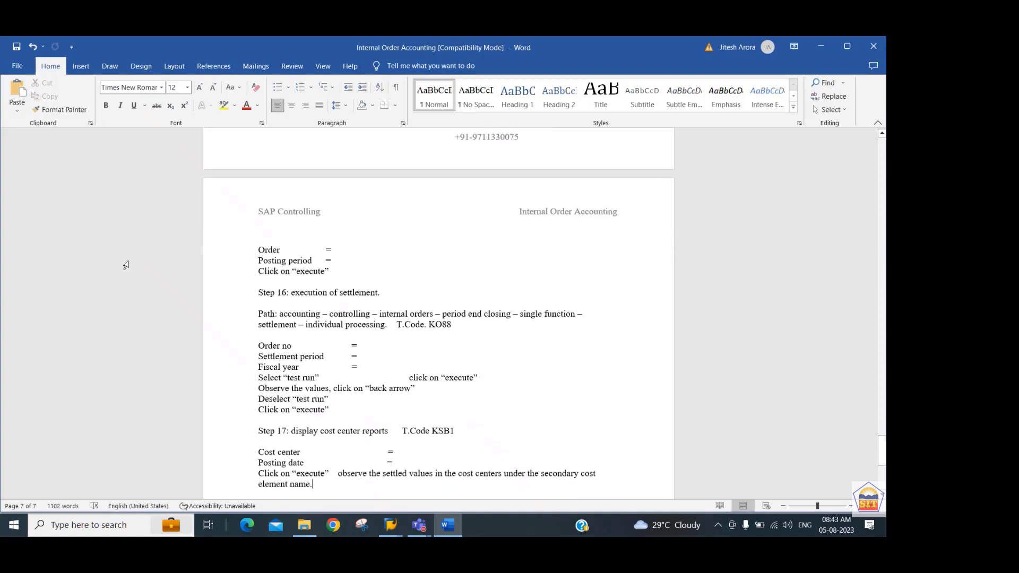
key("Up")
key("Up")
key("shift+Left")
key("shift+Left")
key("shift+Left")
key("shift+Left")
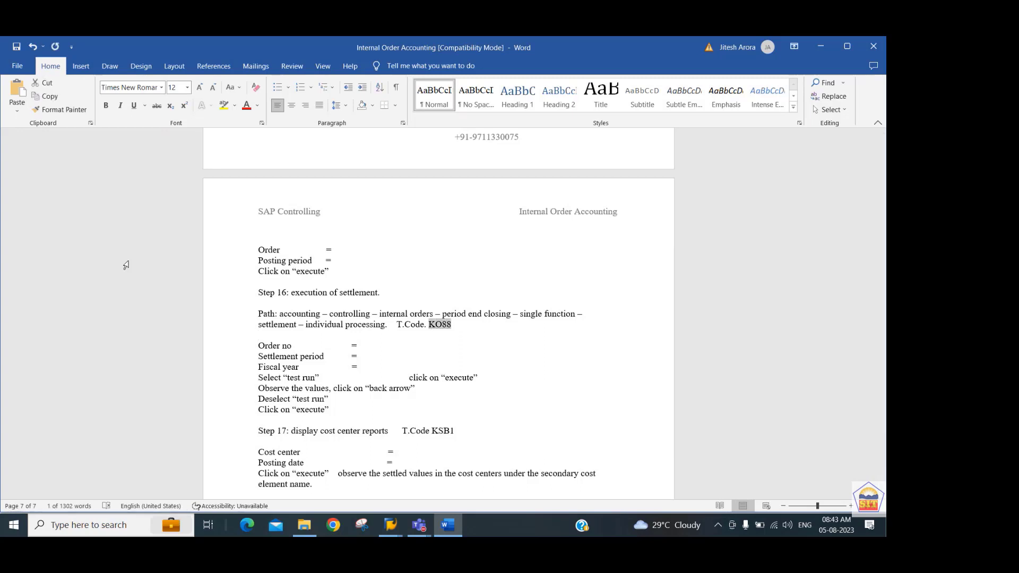
Switch to SAP, open transaction KO88, and set the settlement period to 8 for Real Order for 2244.
key("alt+Tab")
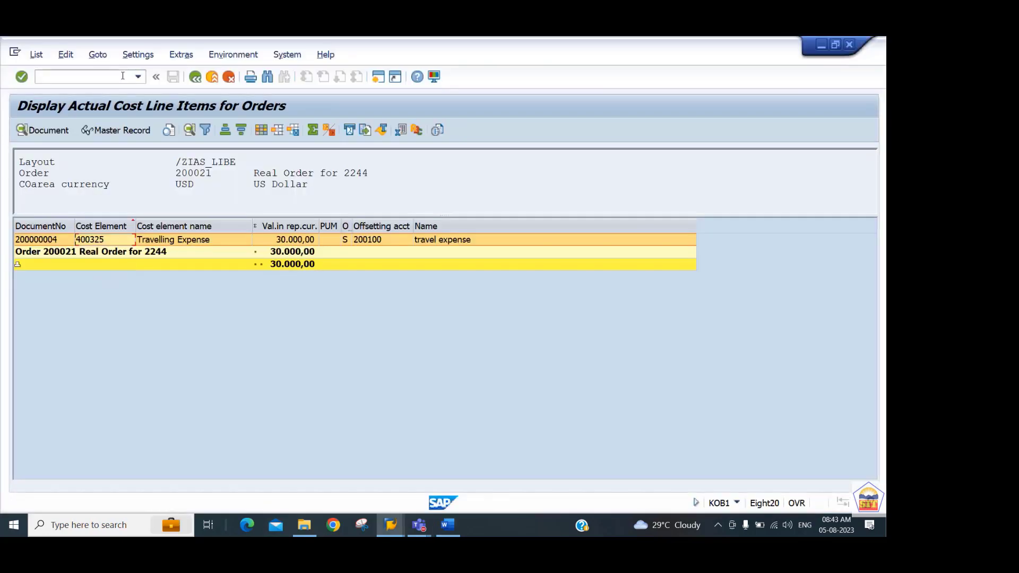
left_click(122, 76)
type("/nko88")
key("Return")
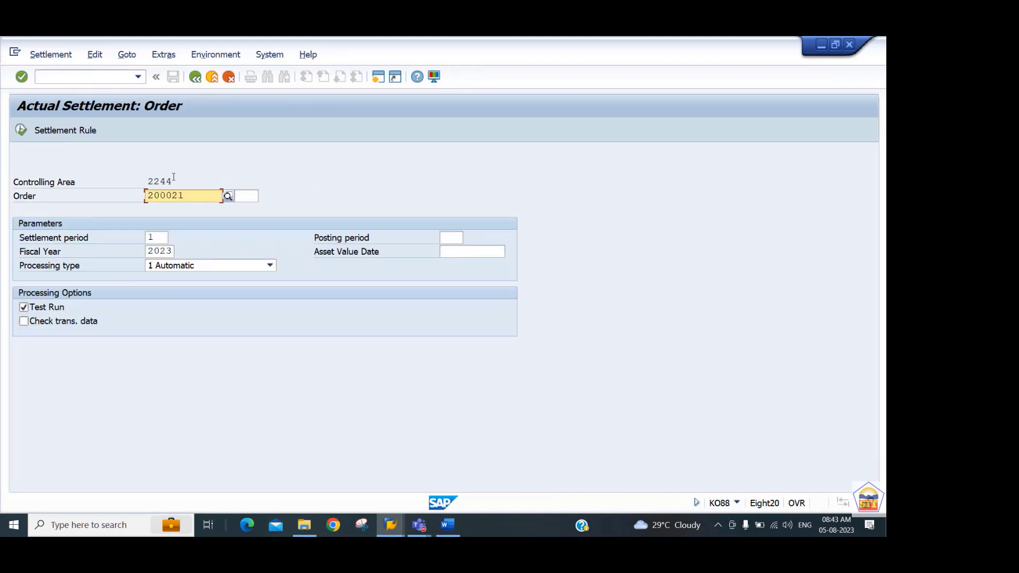
key("Tab")
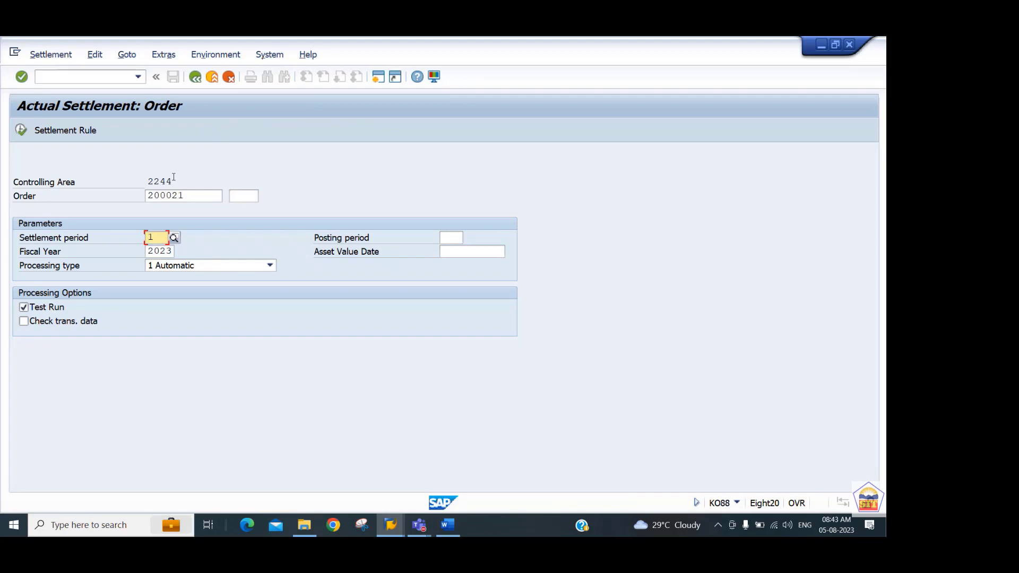
type("8")
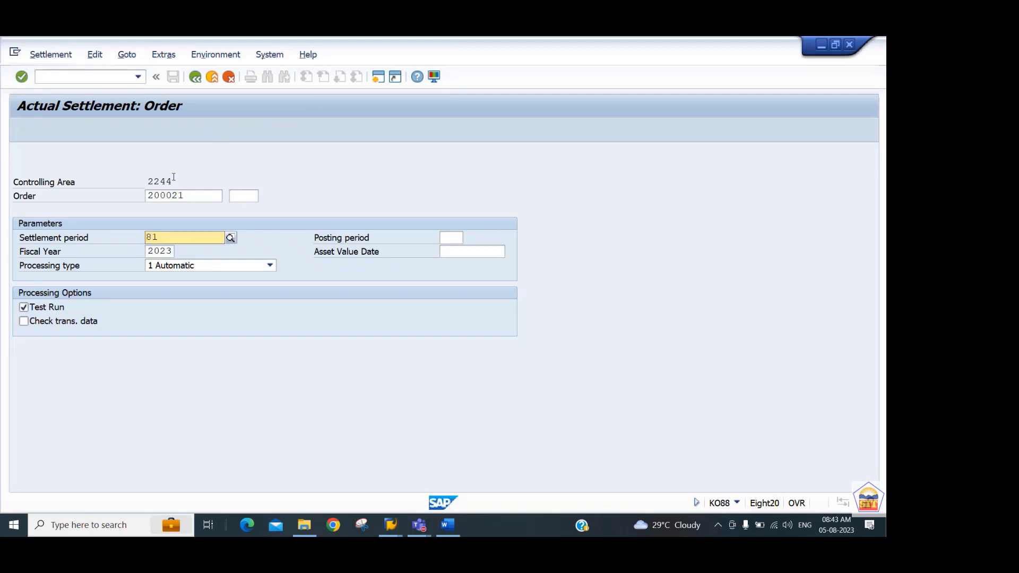
key("Tab")
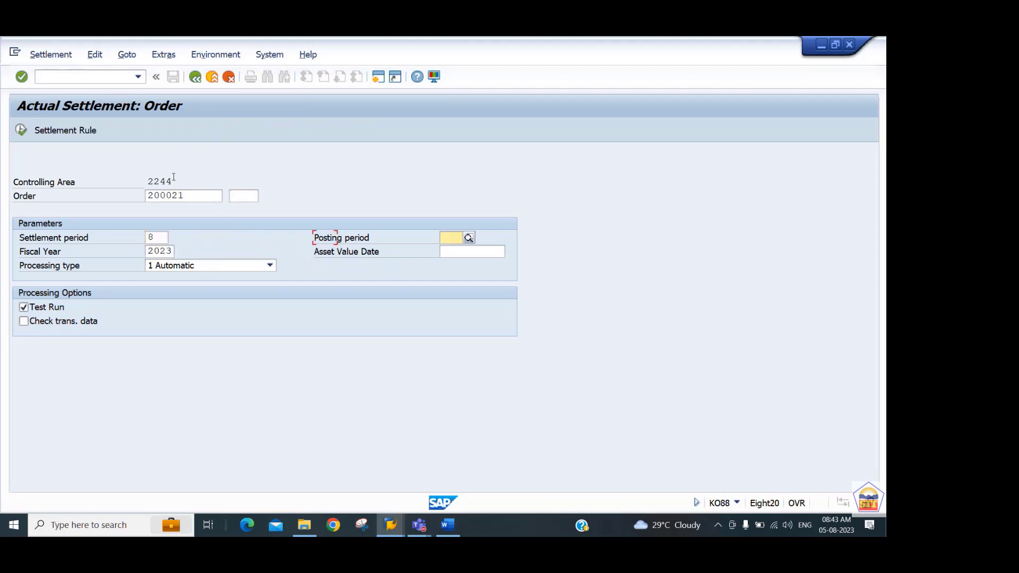
key("Tab")
key("Tab")
key("Tab")
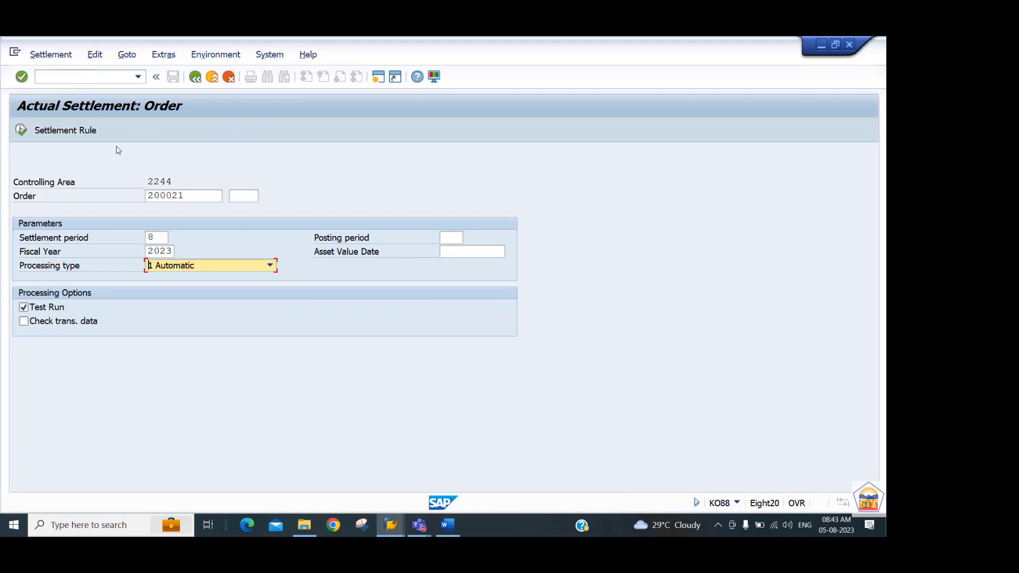
Review the order's settlement rule, then execute the settlement as a test run and open its detail list.
left_click(75, 132)
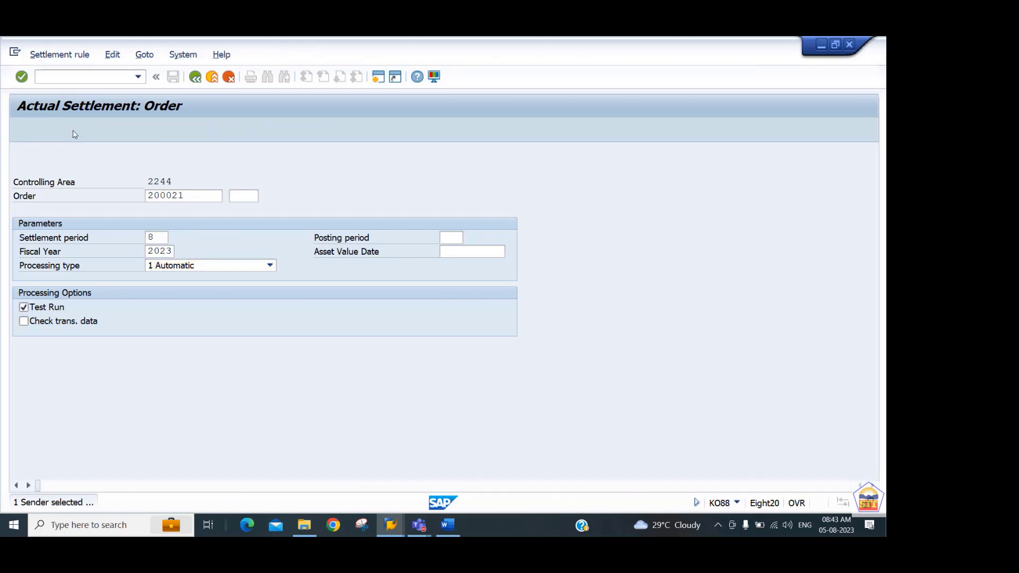
left_click(195, 77)
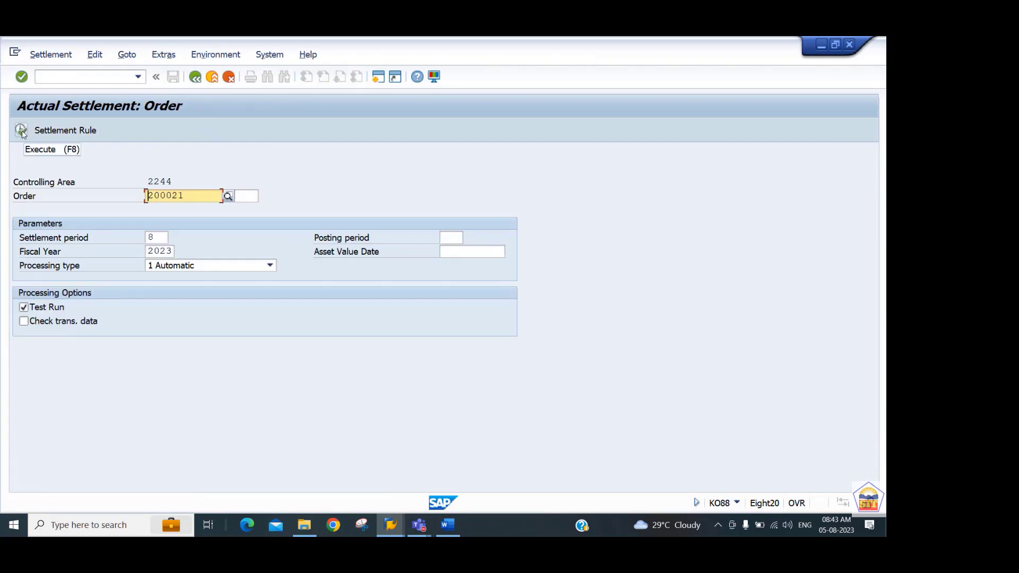
left_click(21, 132)
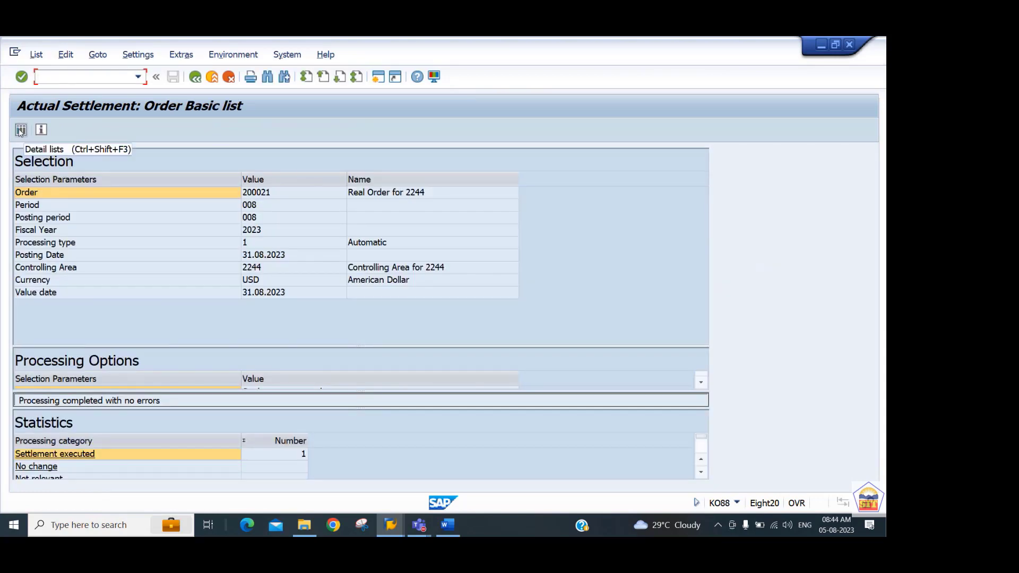
left_click(20, 130)
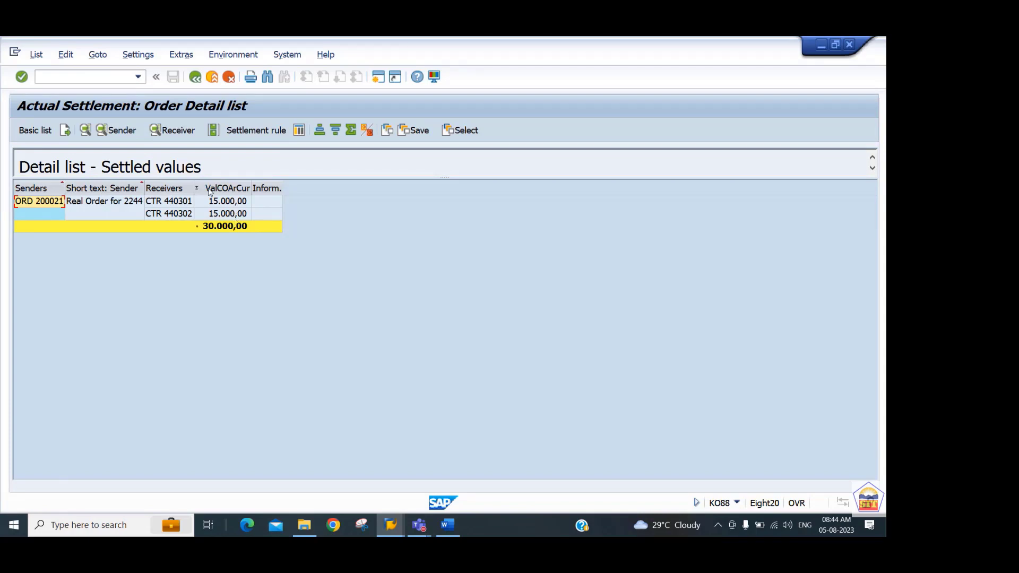
Examine the sender debits and the receiver debits of the test settlement, enlarging each header area to show the sender.
left_click(111, 131)
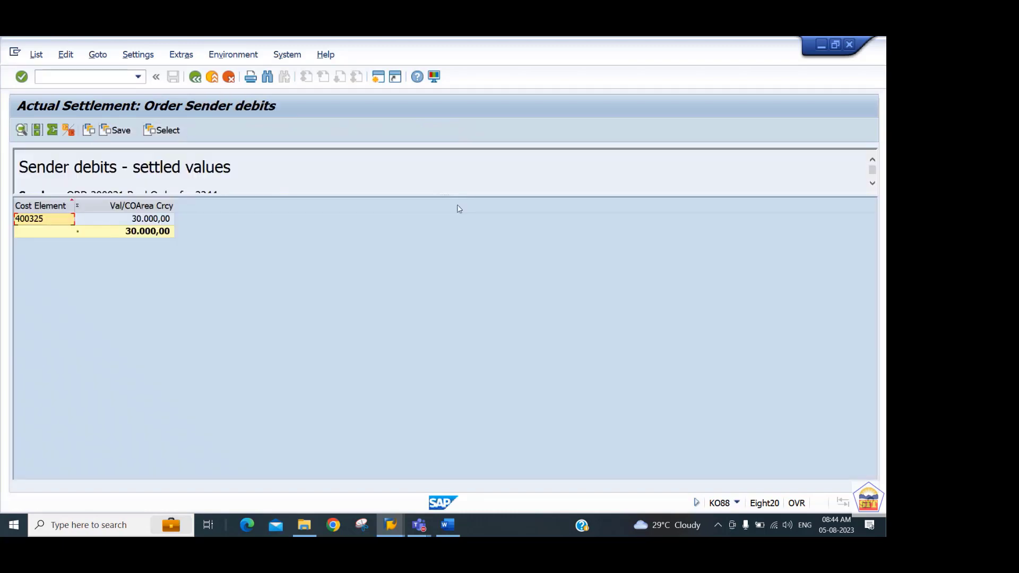
left_click_drag(443, 197, 448, 247)
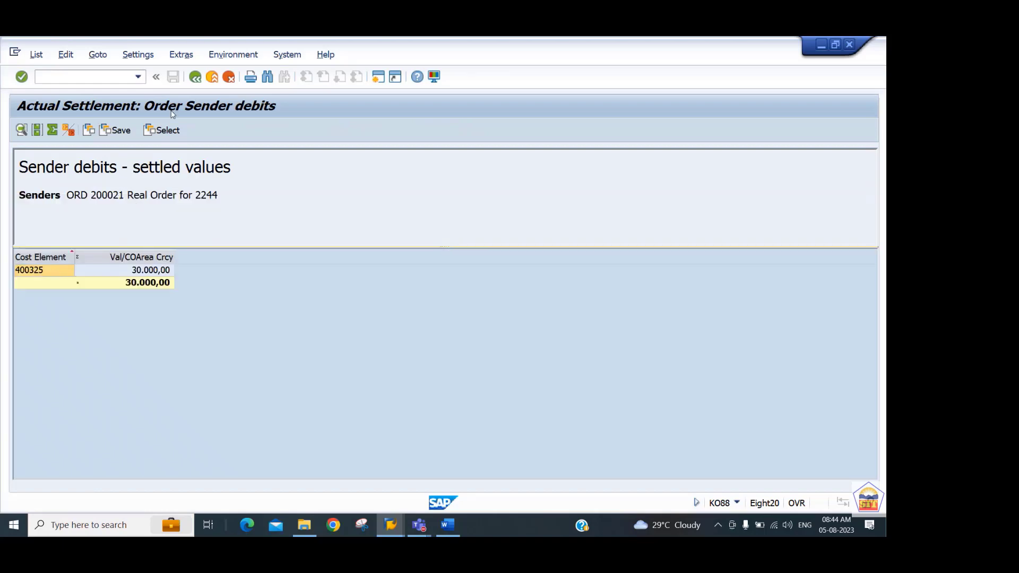
left_click(196, 77)
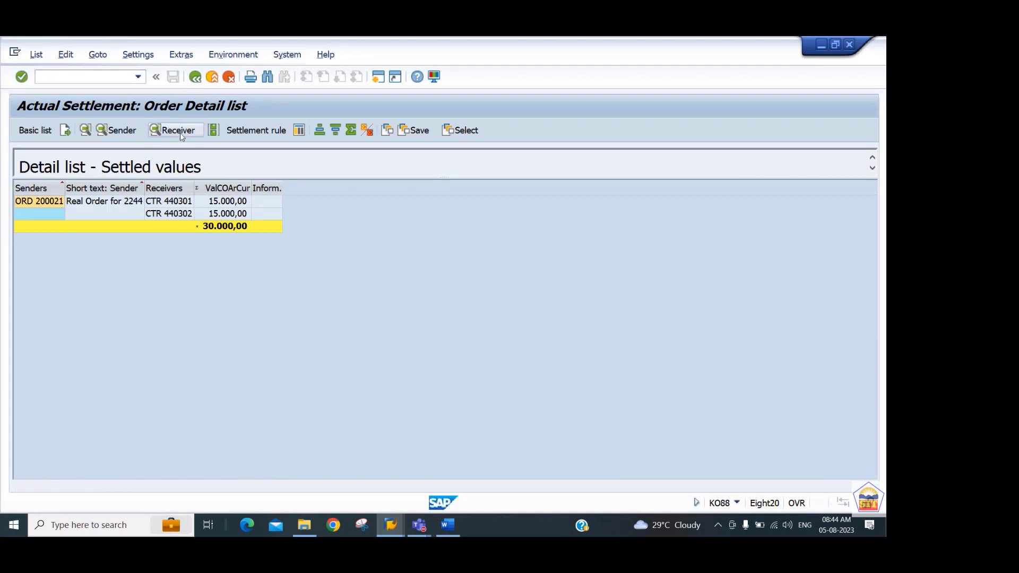
left_click(180, 133)
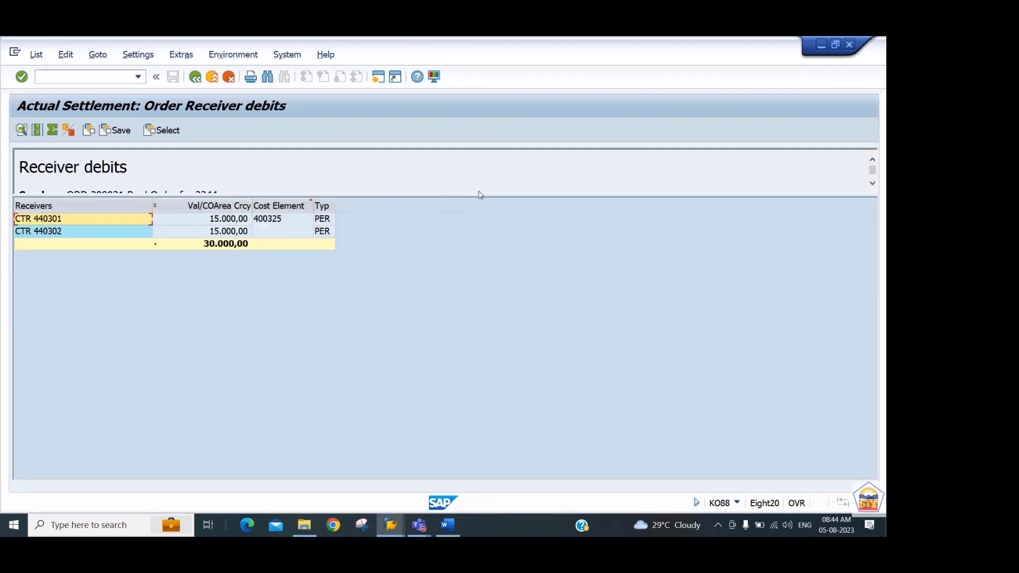
left_click_drag(483, 194, 485, 237)
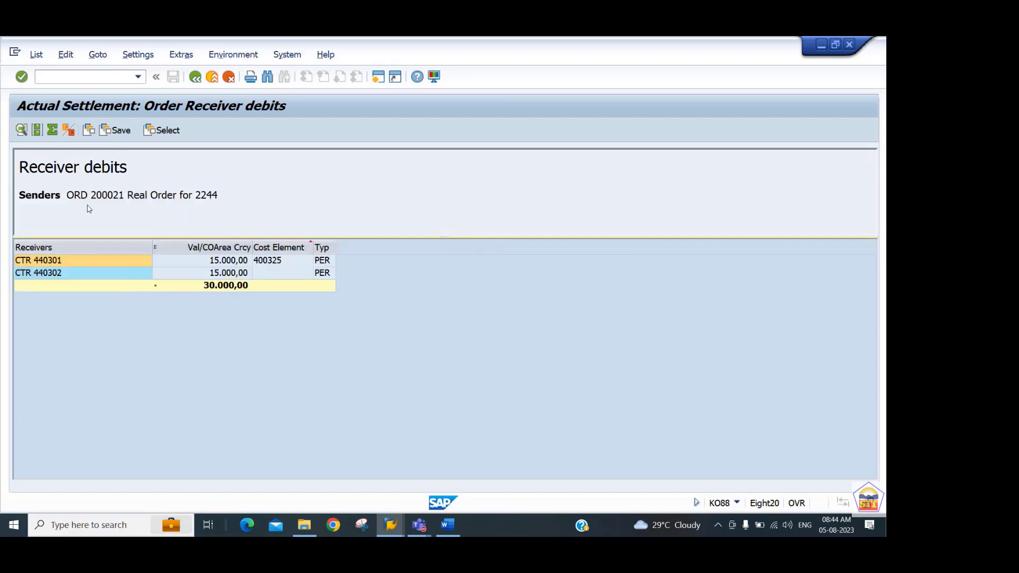
left_click(196, 78)
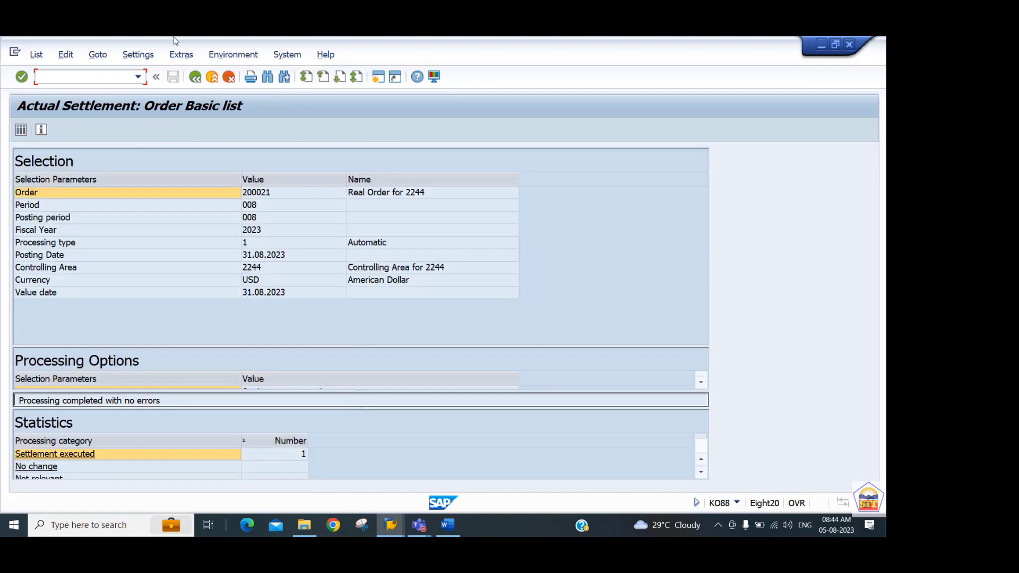
Return to the settlement selection, turn off Test Run, and execute the actual settlement with its detail list.
left_click(195, 83)
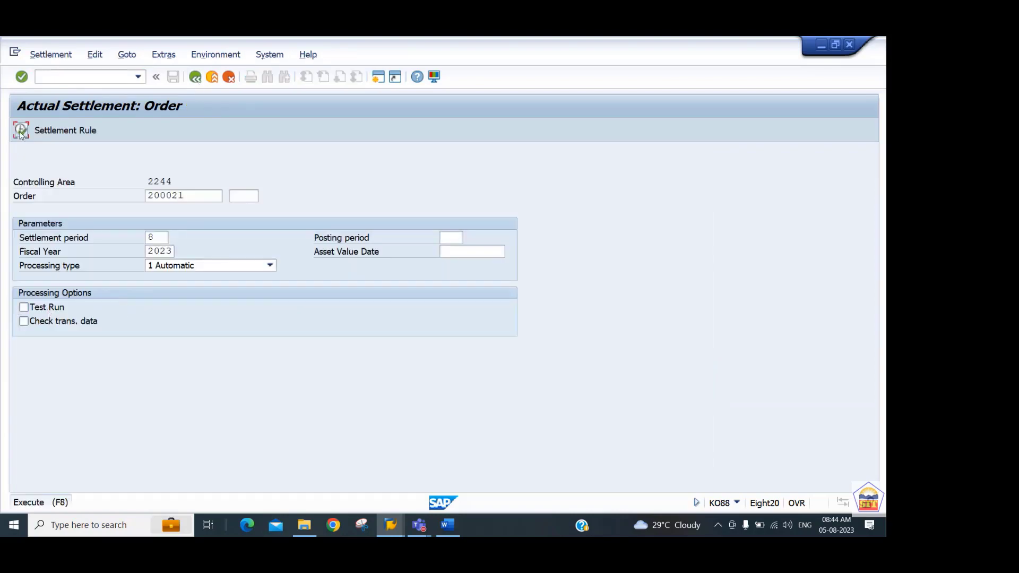
left_click(21, 130)
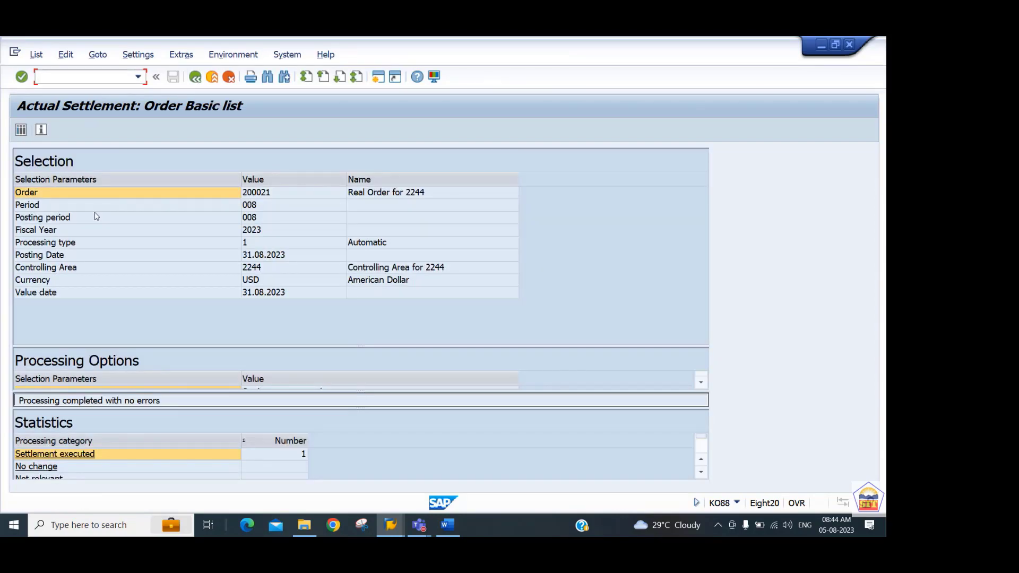
left_click(26, 132)
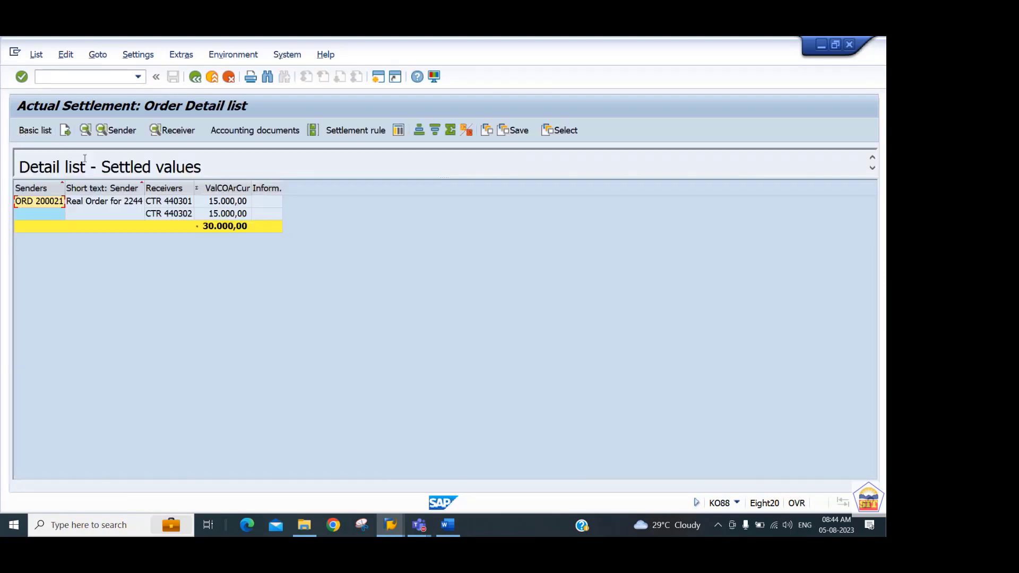
Open the settlement's controlling document from its accounting documents and examine the expanded order and cost center lines.
left_click(255, 130)
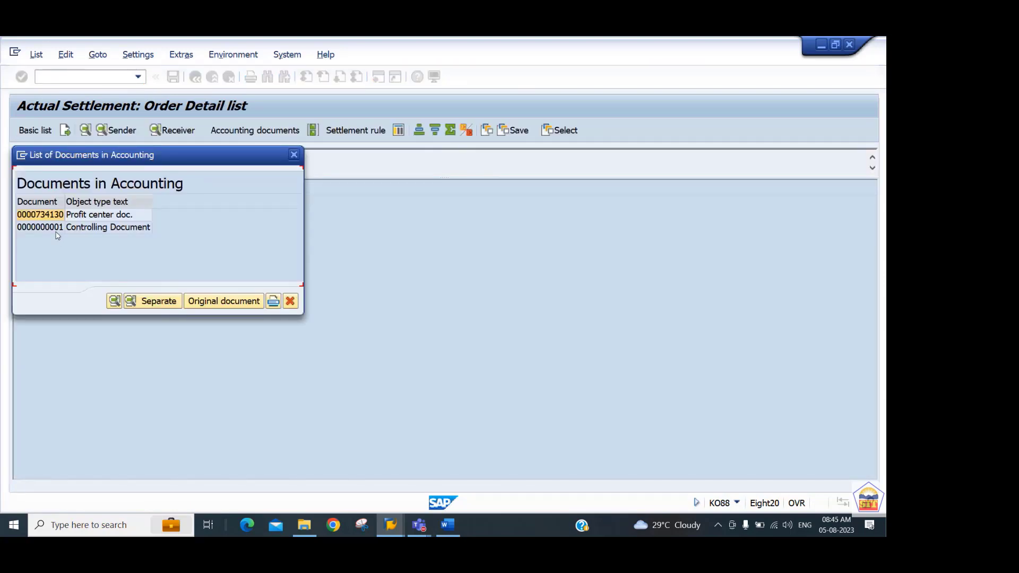
double_click(55, 228)
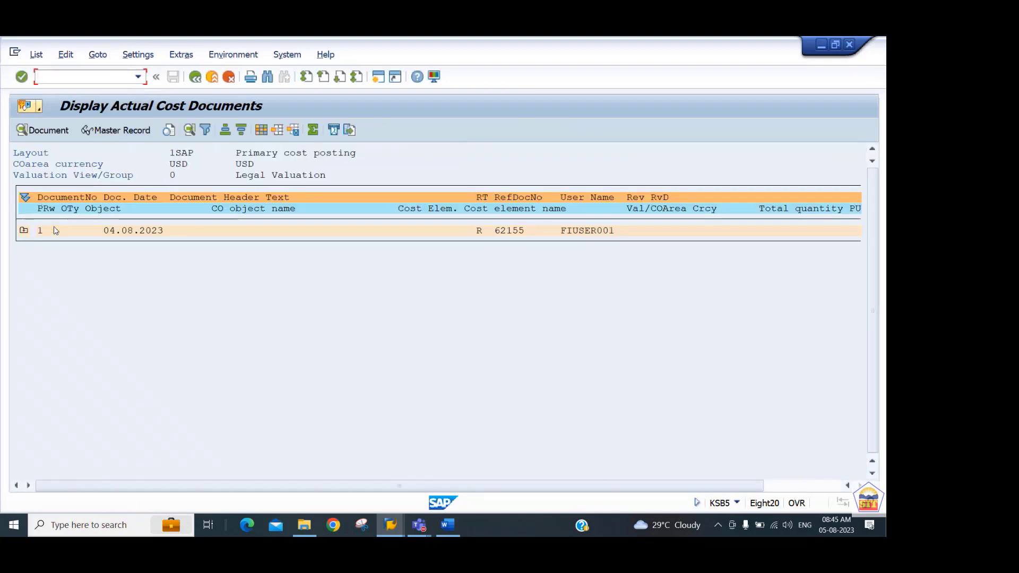
left_click(24, 231)
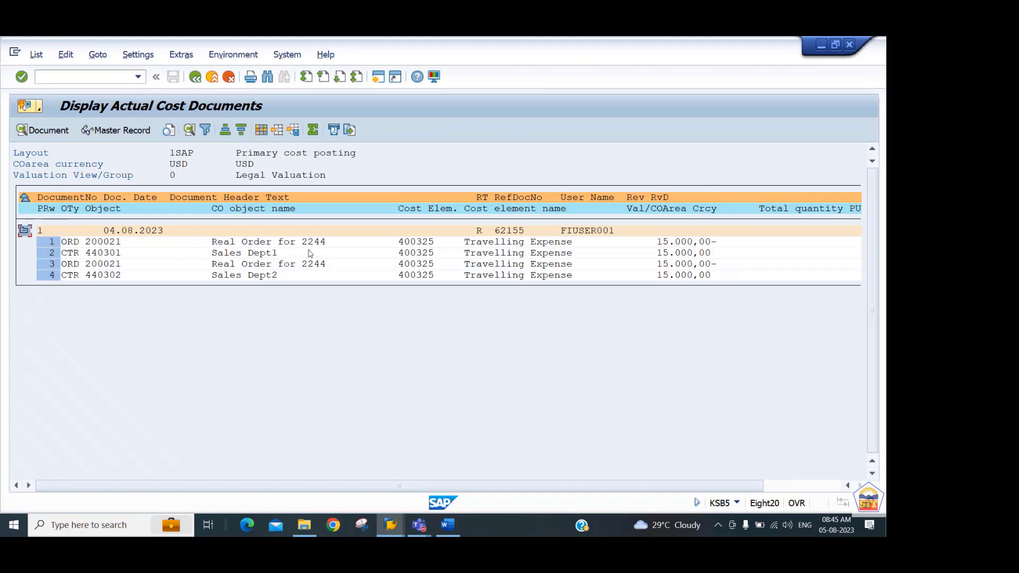
left_click(95, 245)
left_click(106, 254)
left_click(112, 276)
left_click(104, 242)
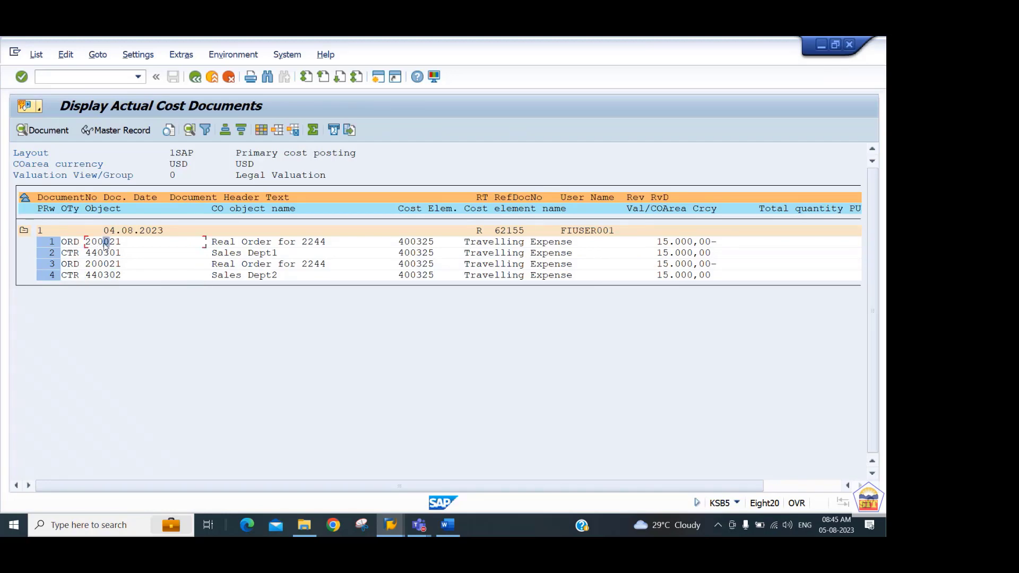
Run transaction KOB1 again for the settled order, check the two settlement credit lines, and exit the list.
left_click(87, 79)
type("/nkob1")
key("Return")
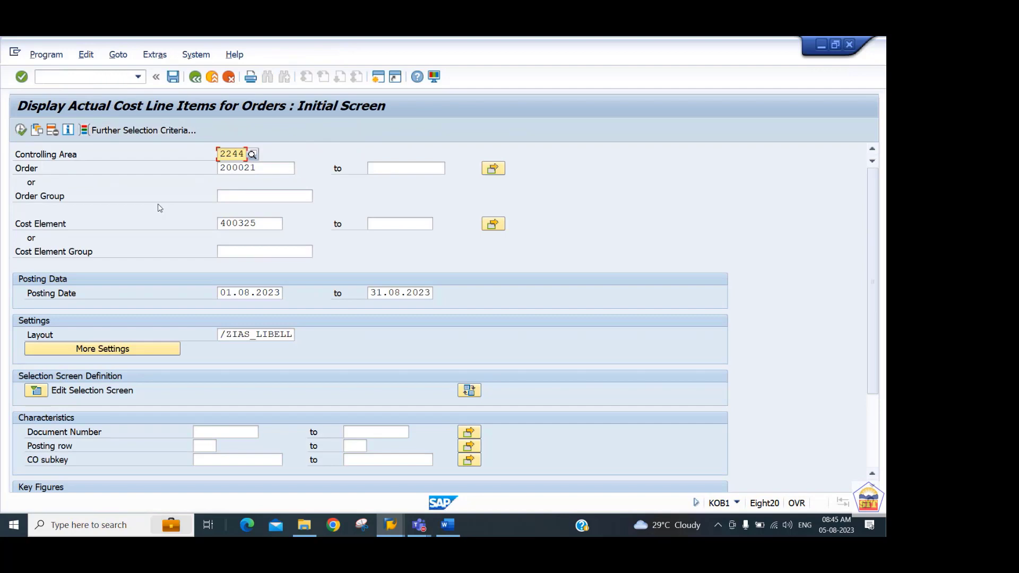
left_click(21, 129)
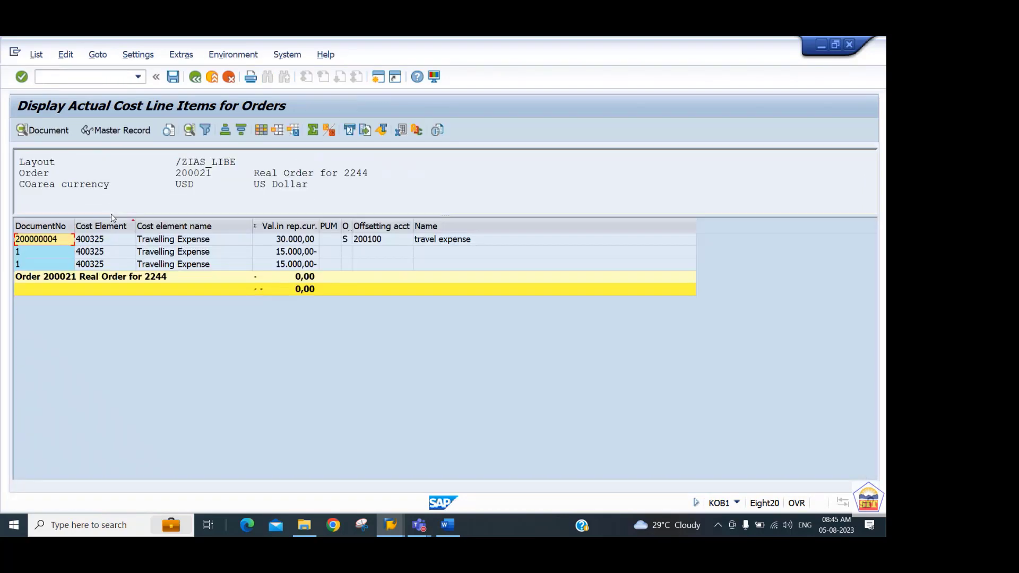
left_click(292, 265)
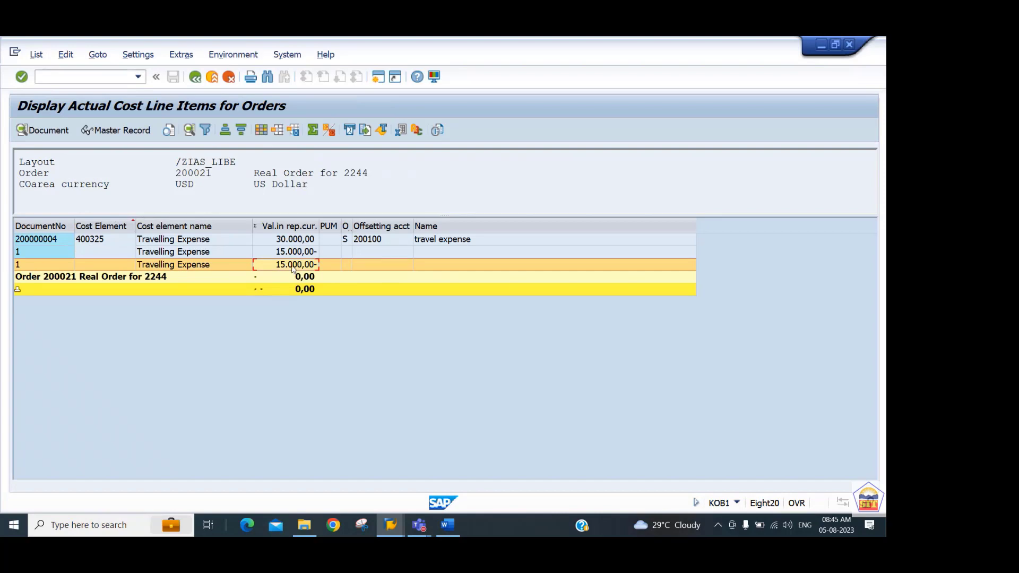
left_click(295, 252)
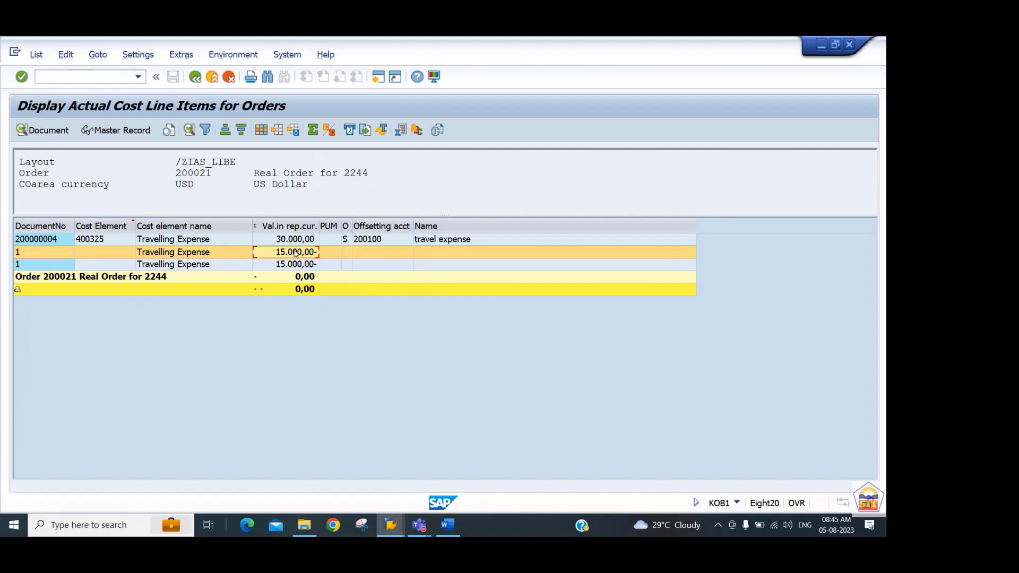
left_click(195, 80)
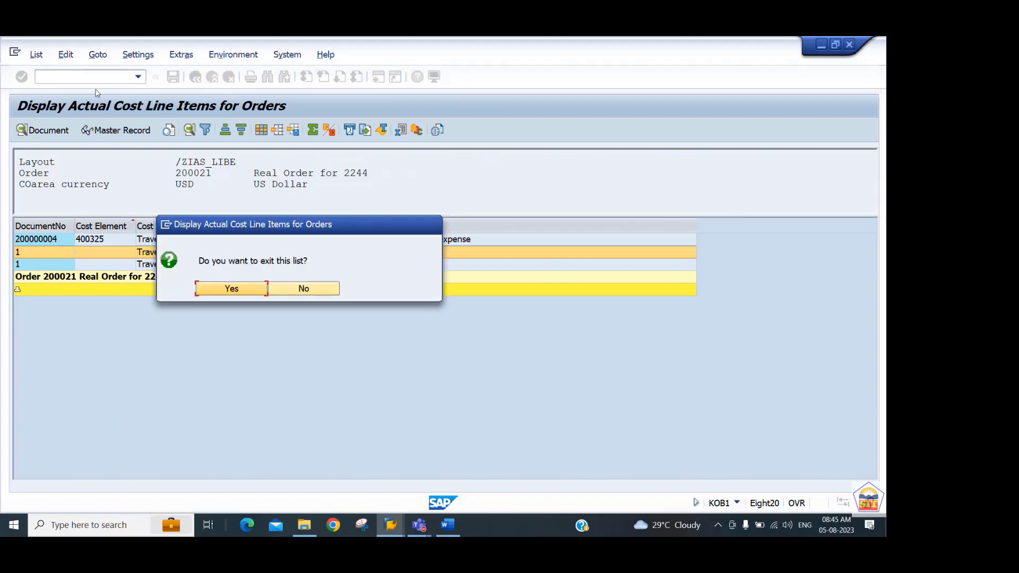
left_click(230, 288)
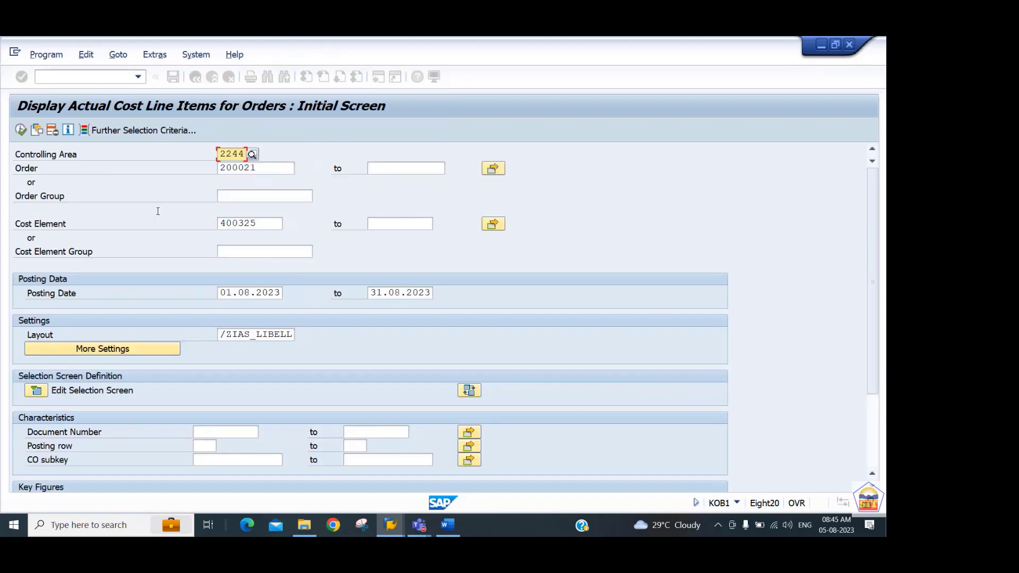
Open transaction KSB1 to display the actual cost line items for cost centers.
left_click(85, 77)
type("/")
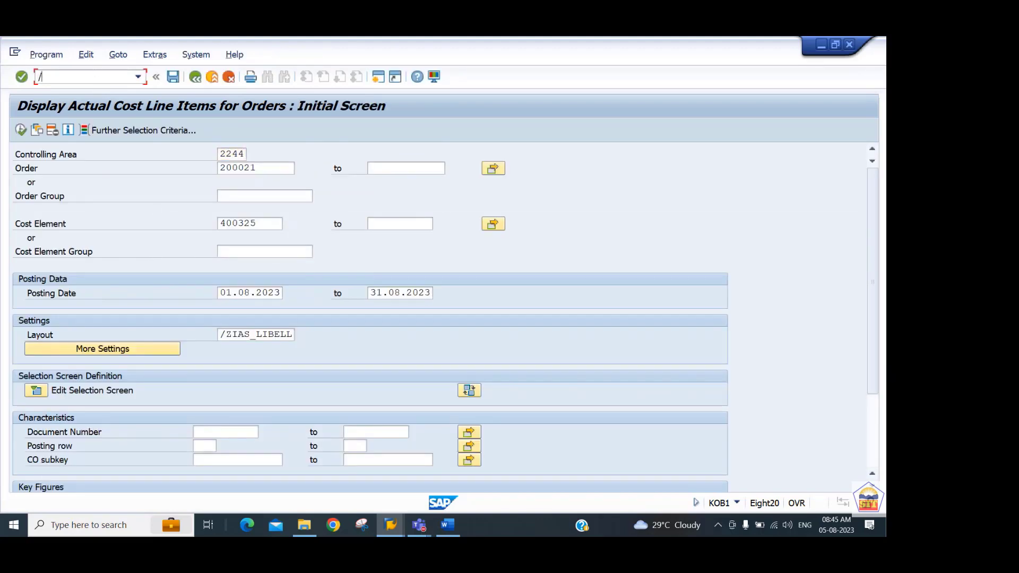
type("nksb1")
key("Return")
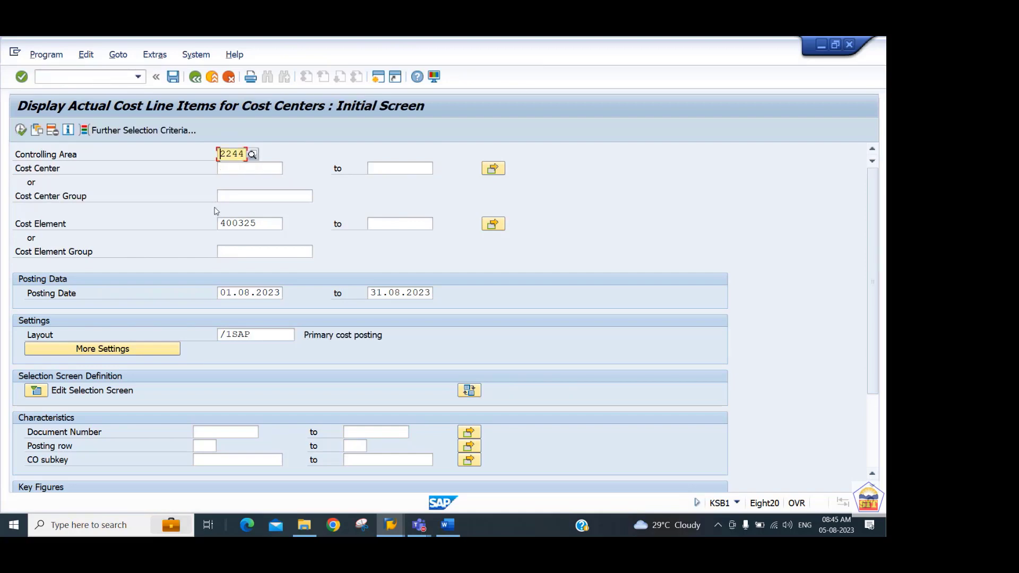
Run the line item report for cost centers 440301 to 440302 with cost element 400325 and posting dates 01.08.2023 to 31.08.2023.
key("Tab")
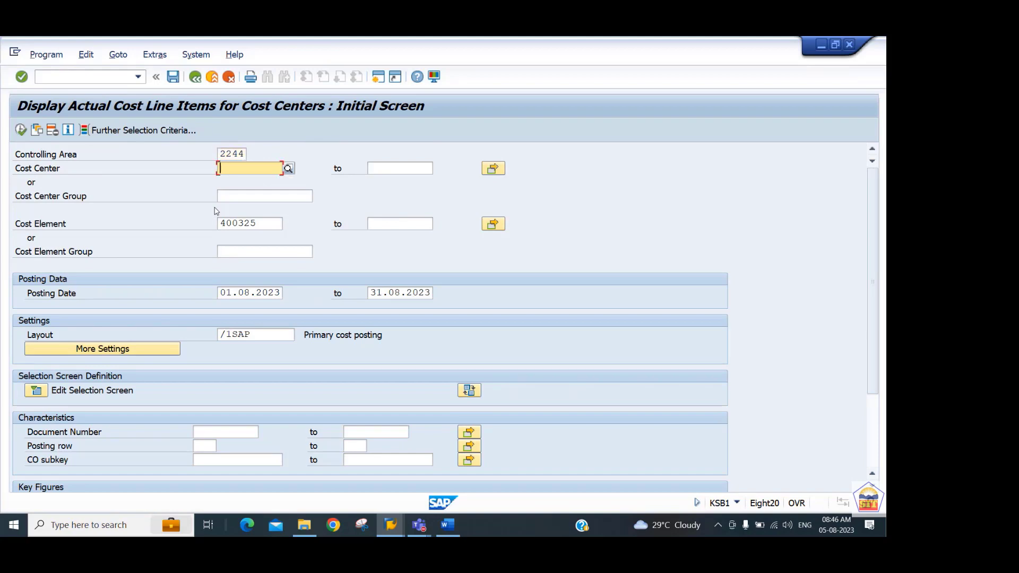
type("4403")
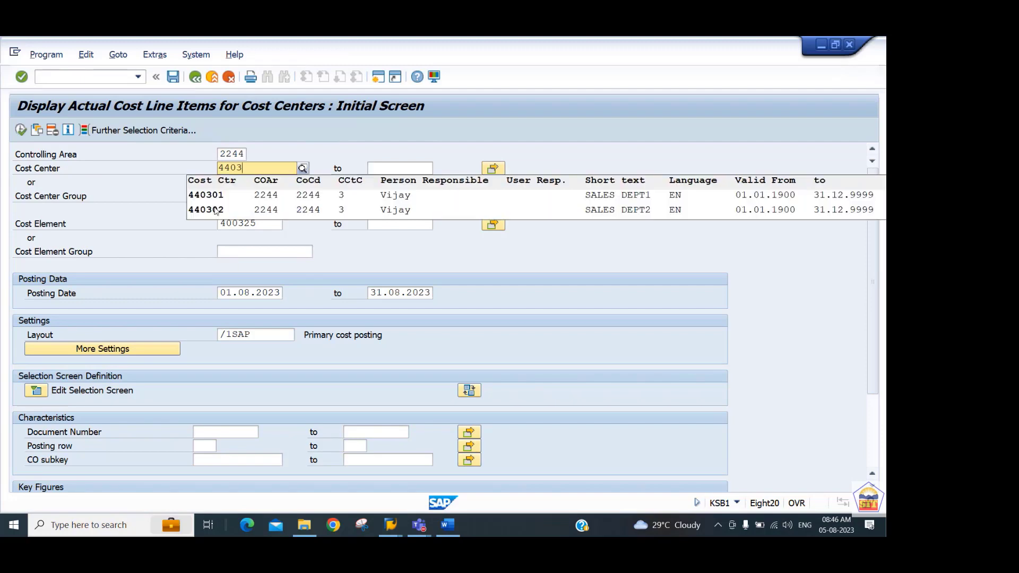
type("01")
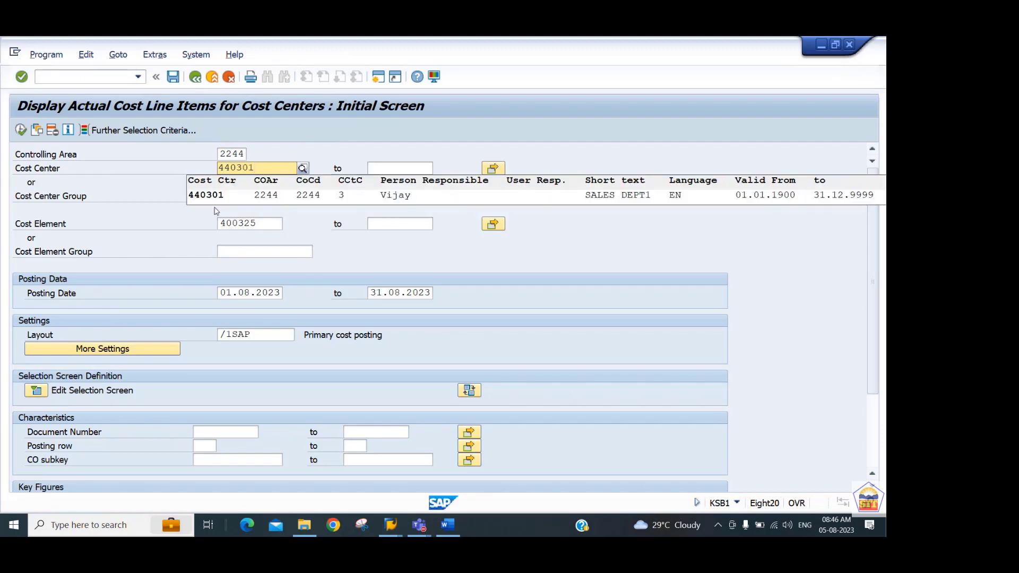
key("Return")
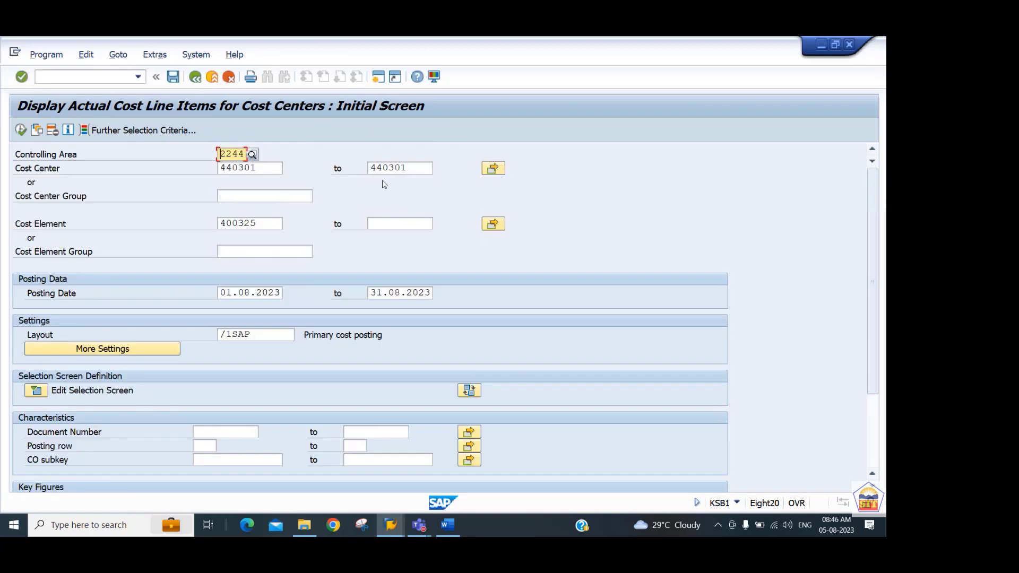
left_click(415, 168)
key("BackSpace")
type("2")
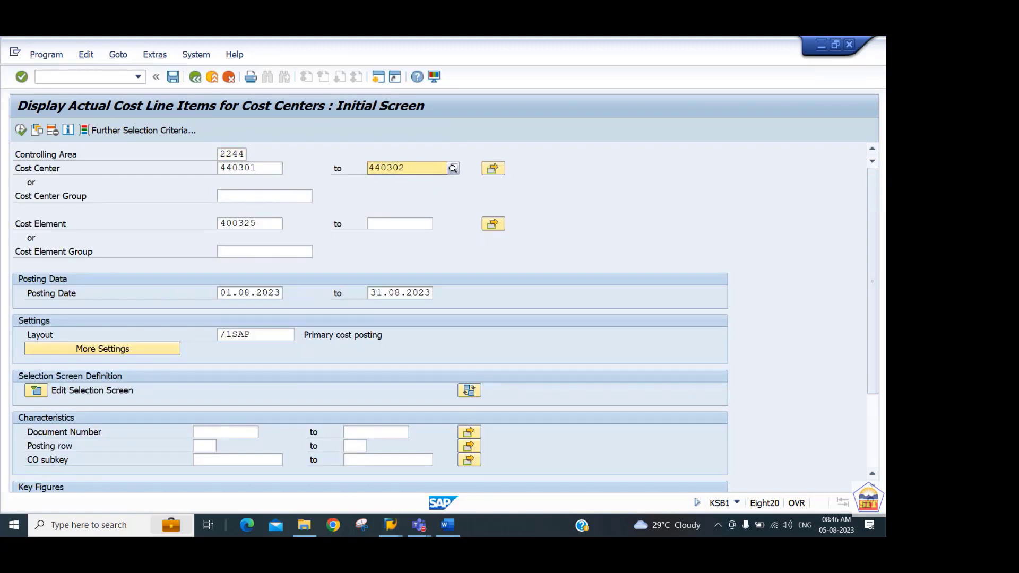
left_click(20, 130)
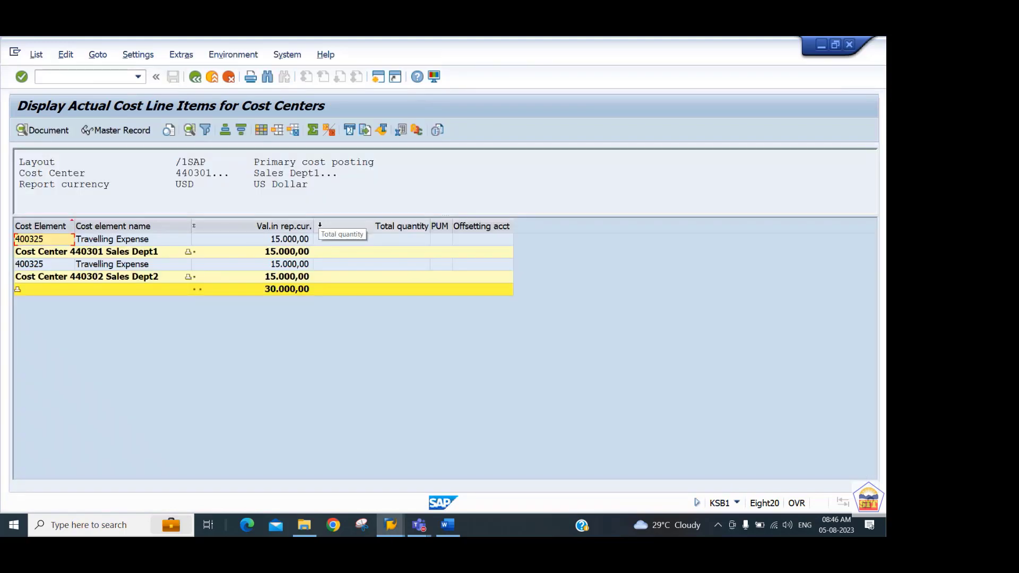
Check the travelling expense lines and subtotals of both sales department cost centers, and exit the list.
left_click(133, 254)
left_click(136, 277)
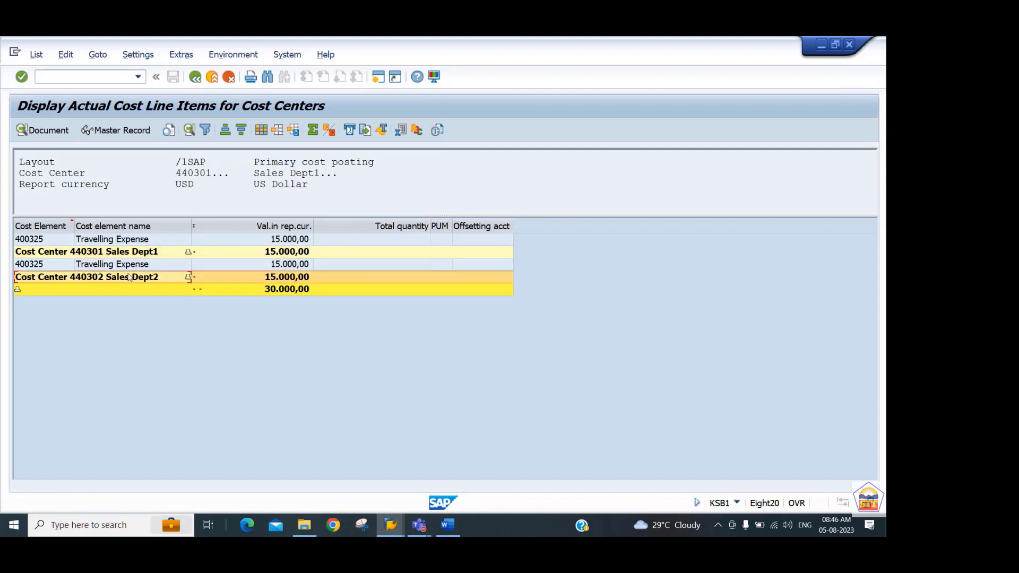
left_click(55, 227)
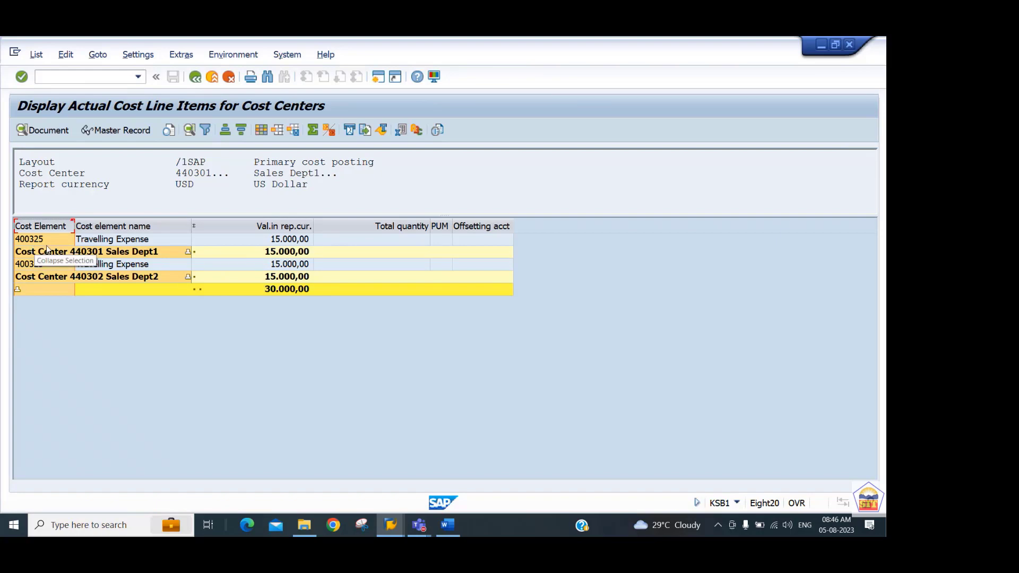
left_click(47, 242)
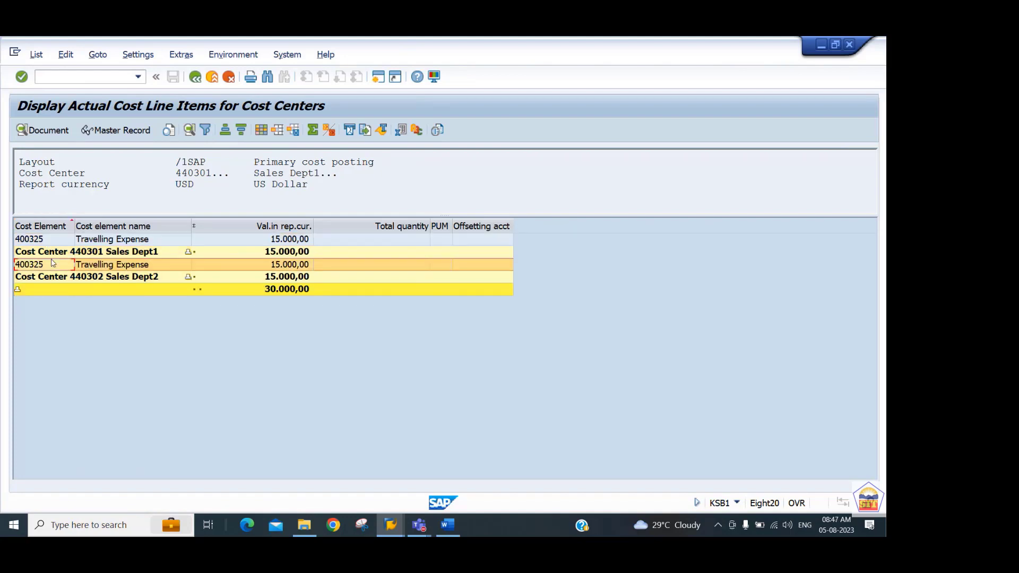
left_click(54, 240)
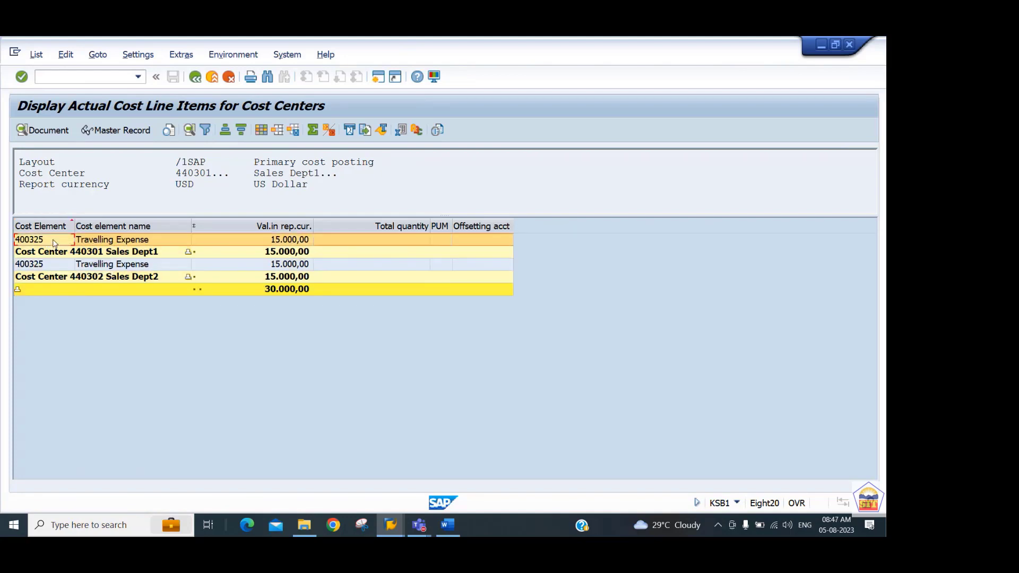
left_click(195, 77)
left_click(257, 289)
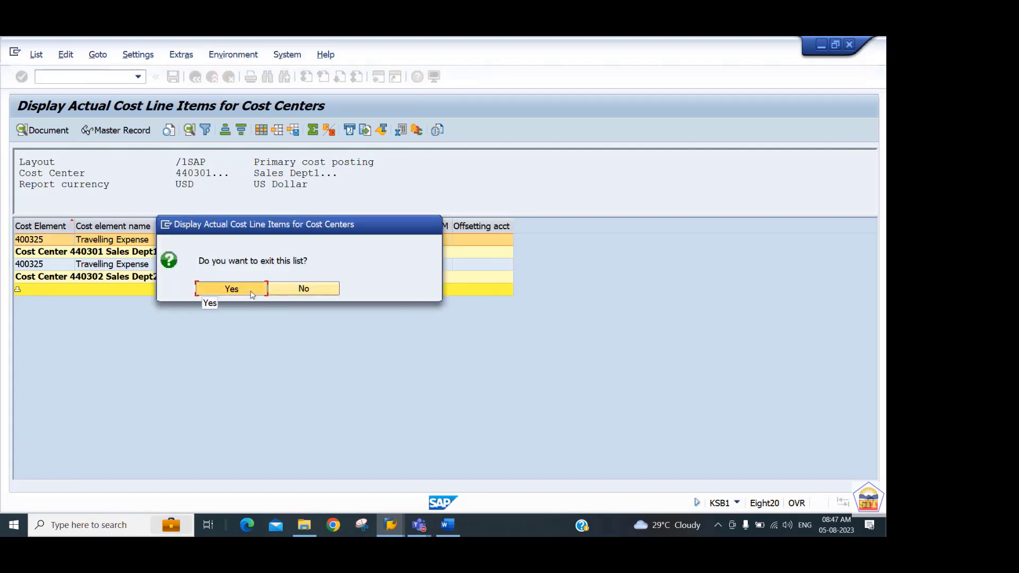